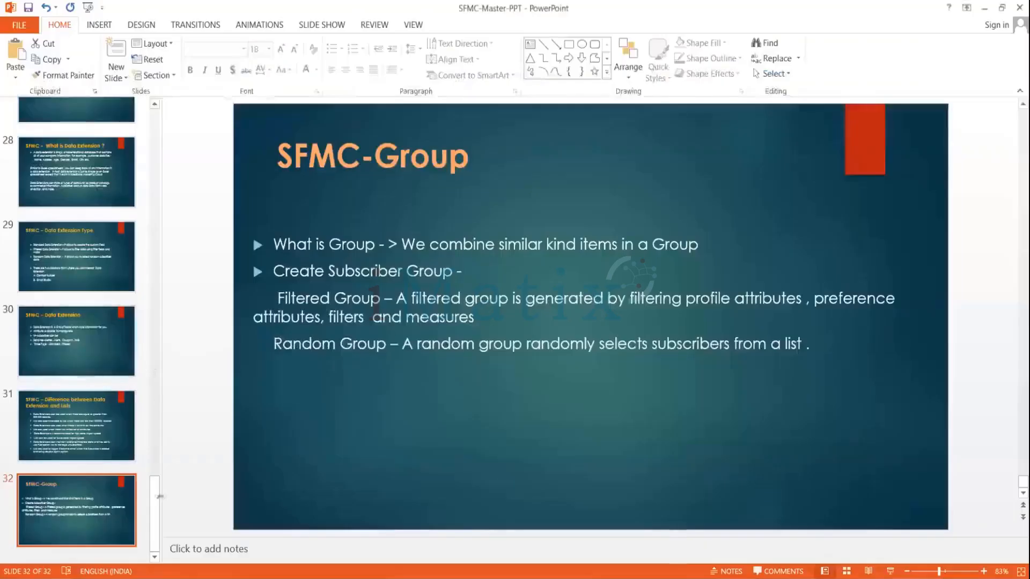
Review the presentation slides, stepping through them from slide 16 to the slide on Lists in Salesforce Marketing Cloud.
{"action": "left_click_drag", "start_coordinate": [154, 509], "coordinate": [134, 338]}
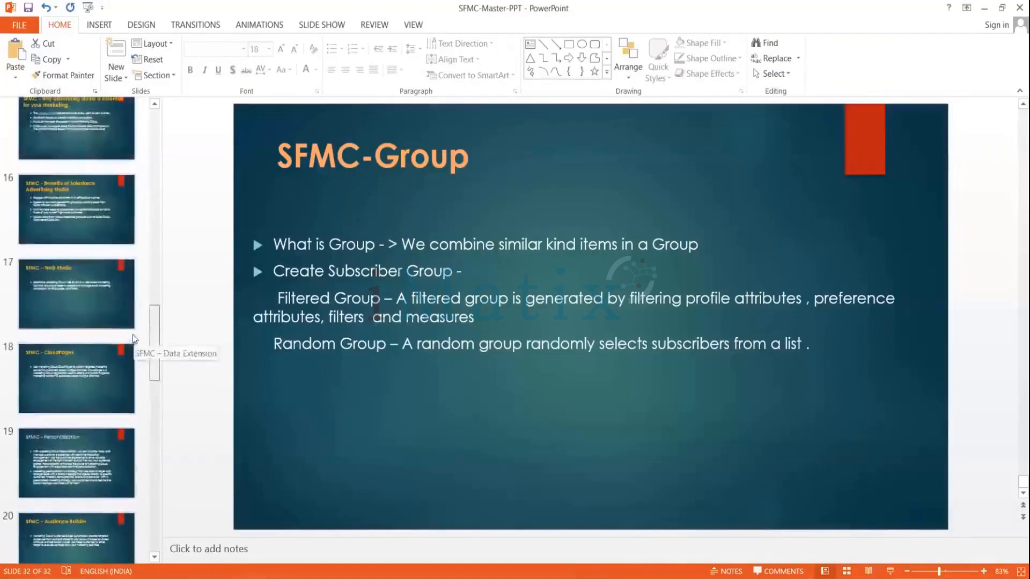
{"action": "left_click", "coordinate": [43, 367]}
{"action": "key", "text": "Up"}
{"action": "key", "text": "Up"}
{"action": "key", "text": "Up"}
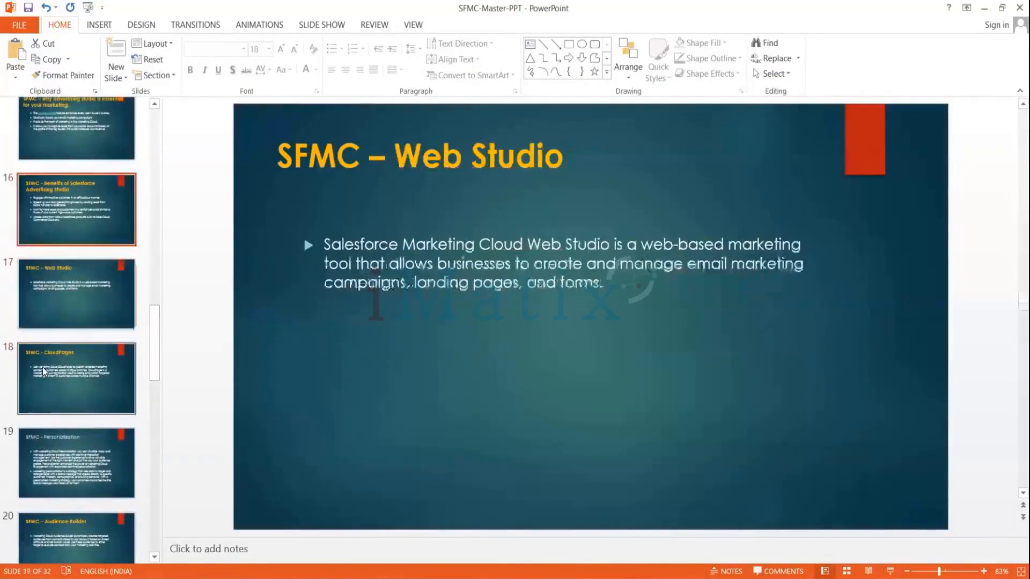
{"action": "key", "text": "Down"}
{"action": "key", "text": "Down"}
{"action": "key", "text": "Down"}
{"action": "key", "text": "Down"}
{"action": "key", "text": "Down"}
{"action": "key", "text": "Down"}
{"action": "key", "text": "Down"}
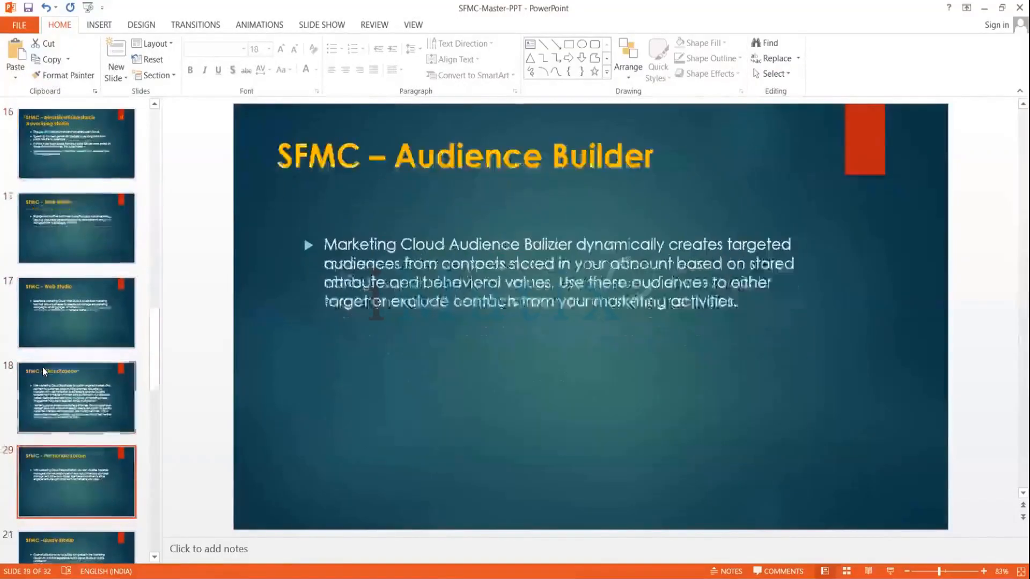
{"action": "key", "text": "Down"}
{"action": "key", "text": "Down"}
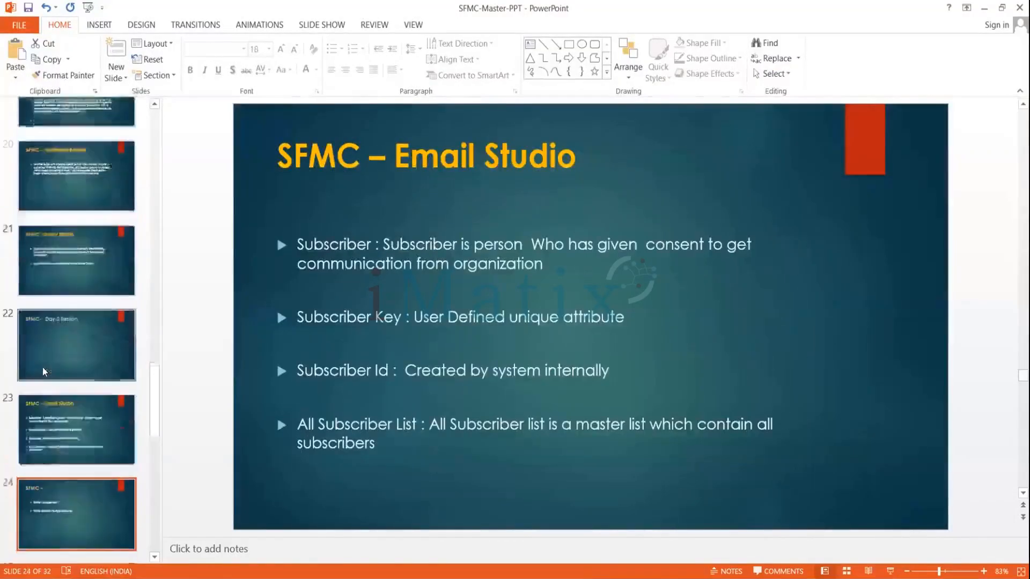
{"action": "key", "text": "Down"}
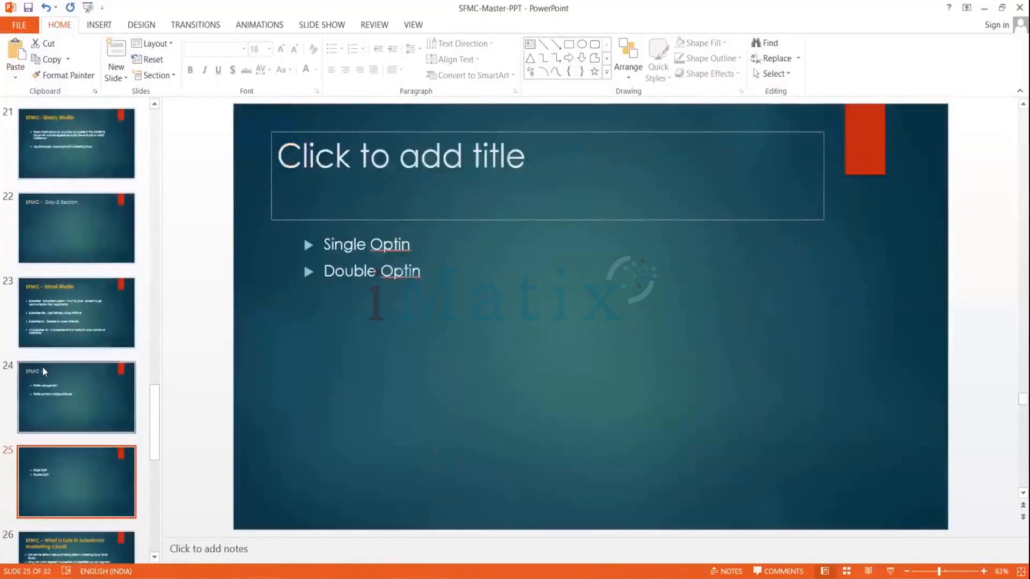
{"action": "key", "text": "Down"}
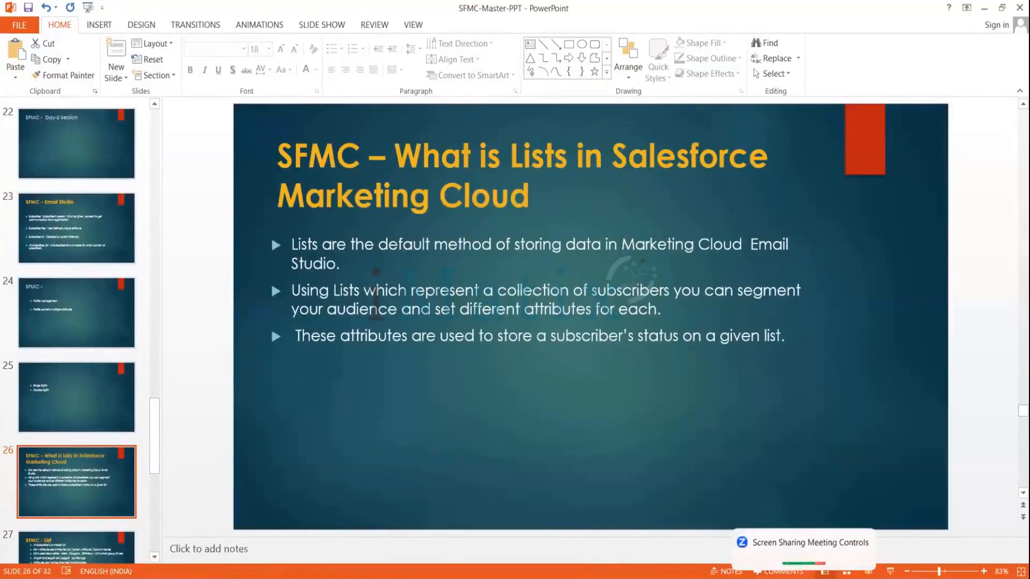
Switch to Email Studio, open Lists under Subscribers and expand the My Lists folder tree.
{"action": "left_click", "coordinate": [804, 576]}
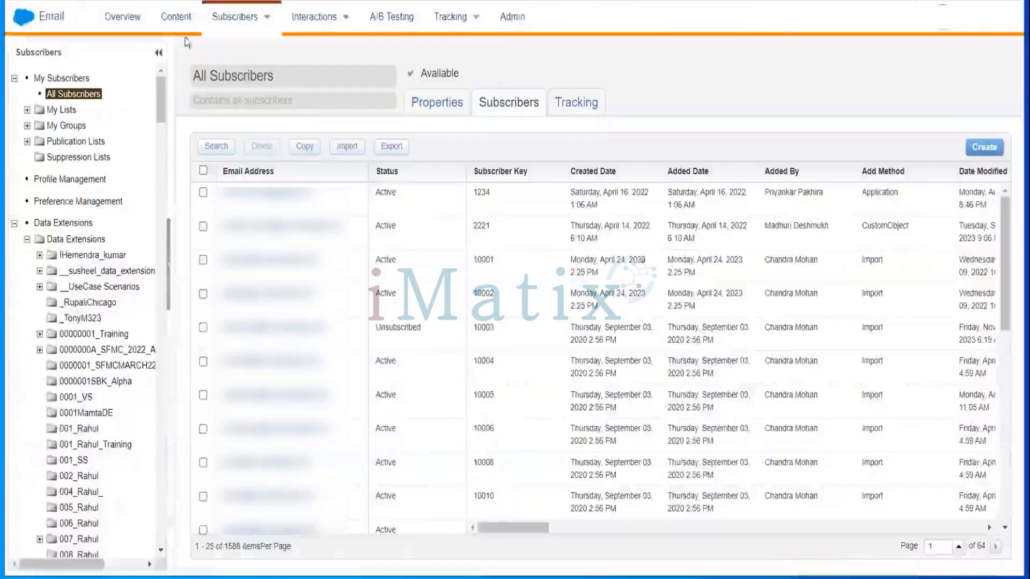
{"action": "mouse_move", "coordinate": [235, 18]}
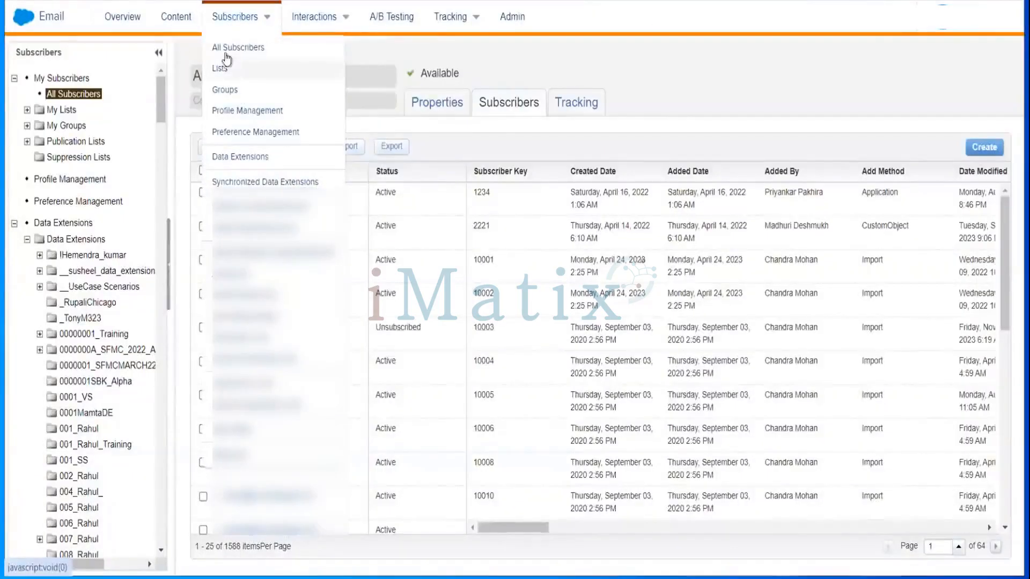
{"action": "left_click", "coordinate": [219, 68]}
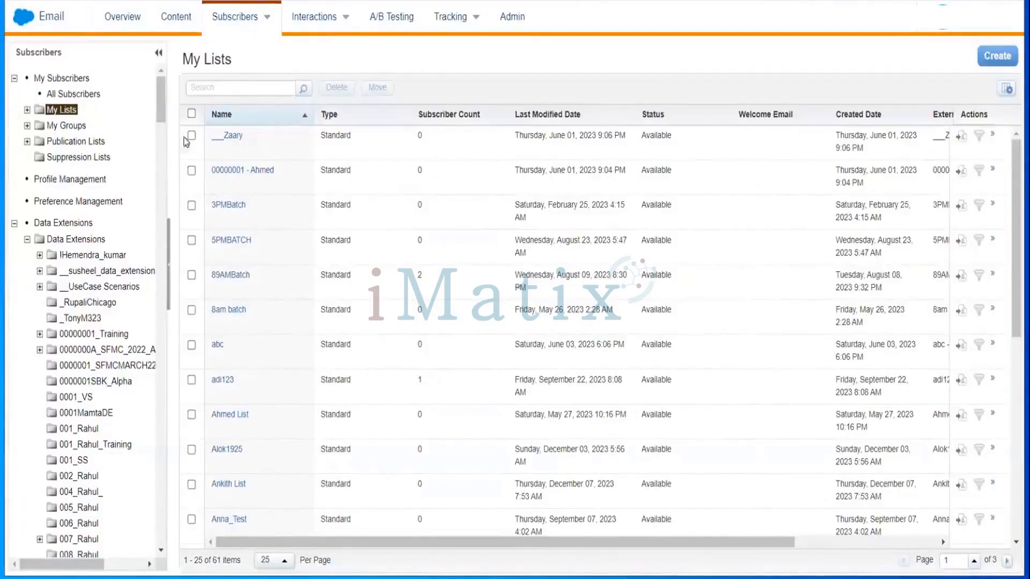
{"action": "left_click", "coordinate": [27, 111]}
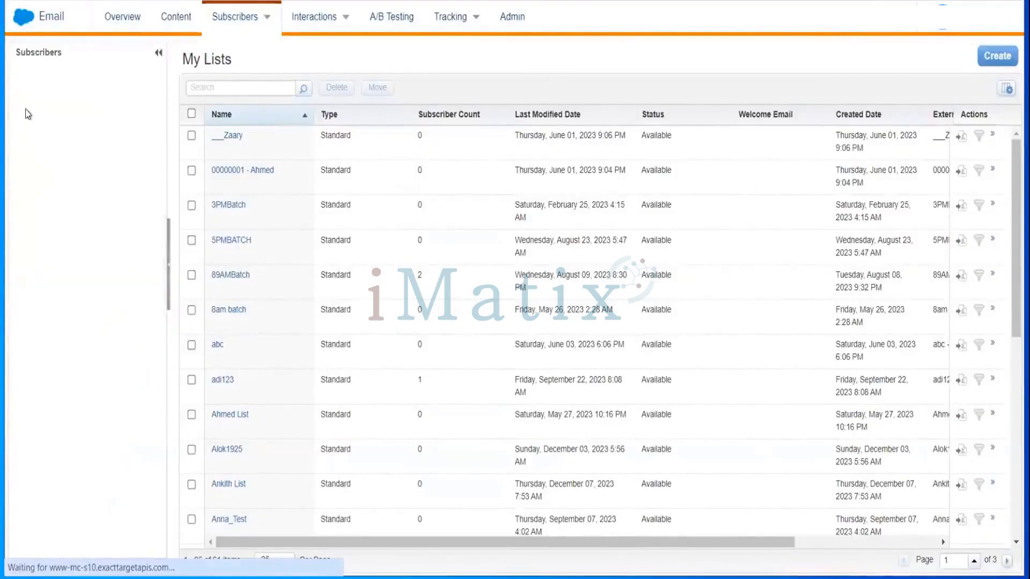
{"action": "left_click", "coordinate": [60, 110]}
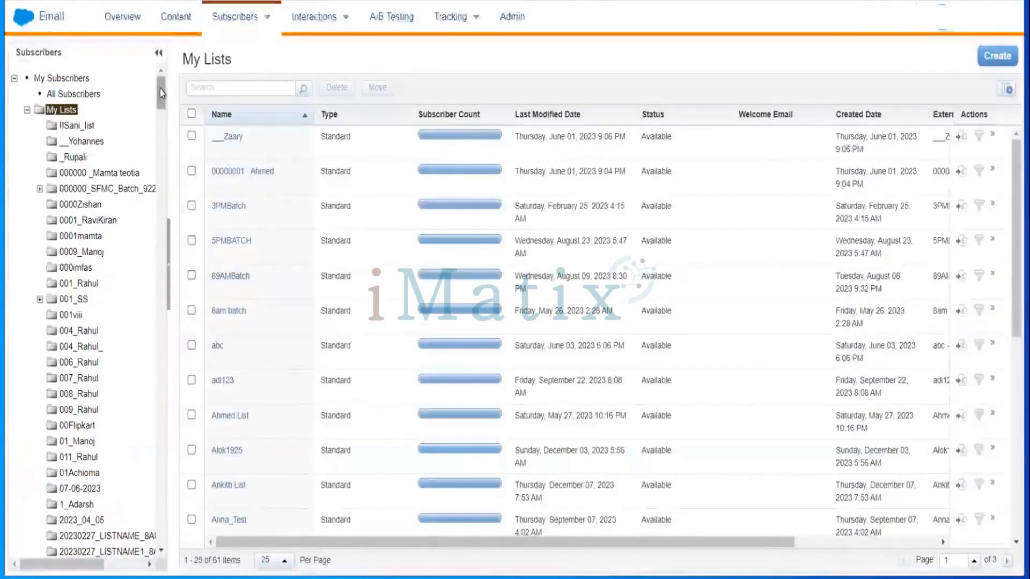
Open the MyDataList list inside the AnkithList folder to examine its subscribers.
{"action": "left_click_drag", "start_coordinate": [160, 88], "coordinate": [152, 135]}
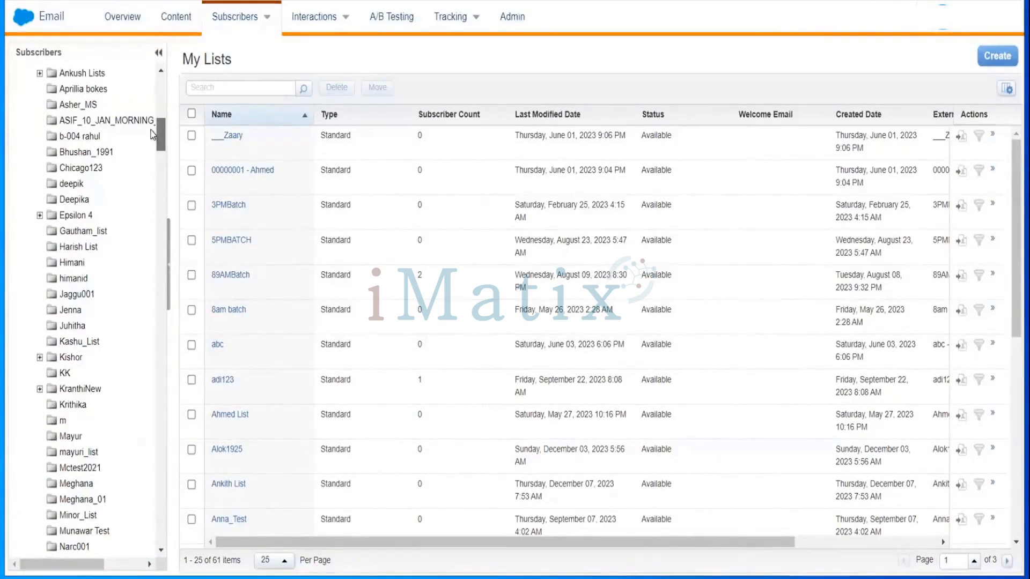
{"action": "left_click_drag", "start_coordinate": [151, 130], "coordinate": [150, 126]}
{"action": "left_click", "coordinate": [64, 119]}
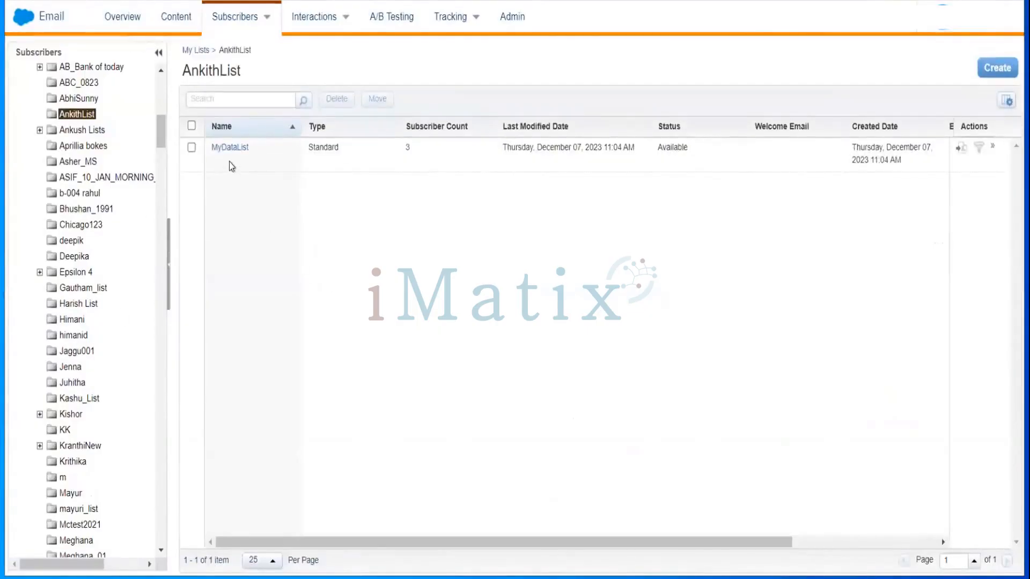
{"action": "left_click", "coordinate": [229, 148]}
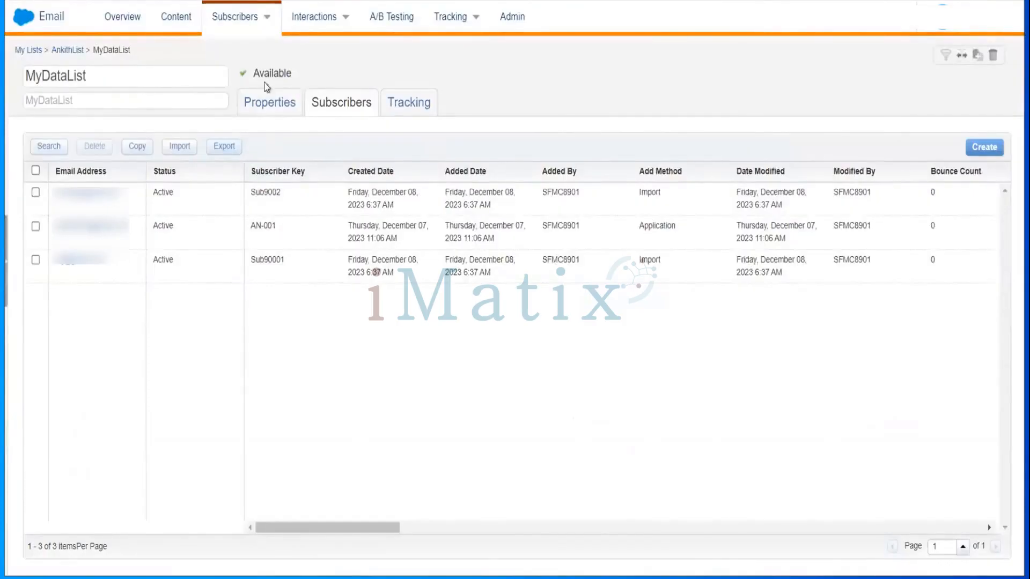
Return to Lists and create a new folder under My Lists.
{"action": "mouse_move", "coordinate": [234, 19]}
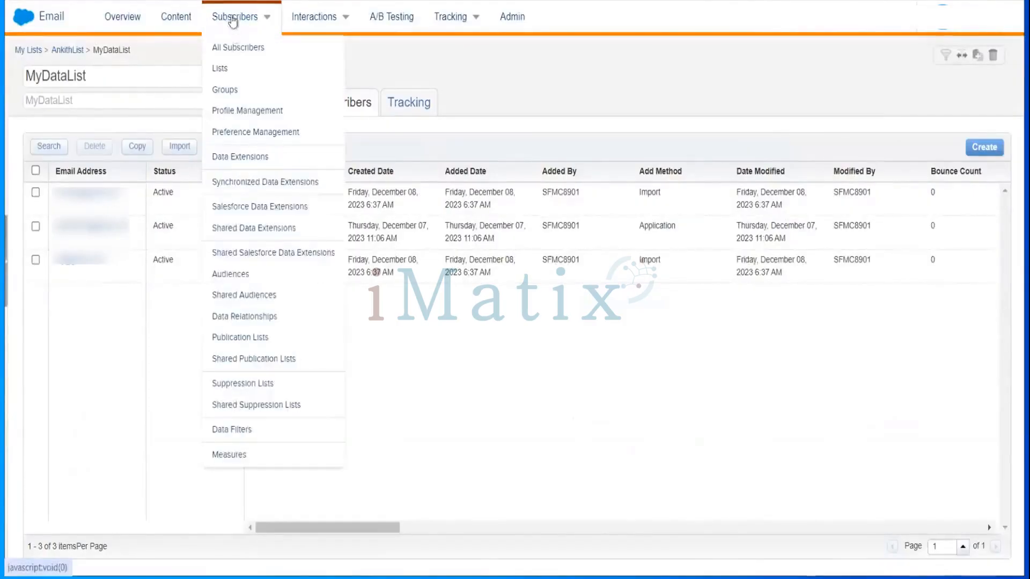
{"action": "left_click", "coordinate": [222, 69]}
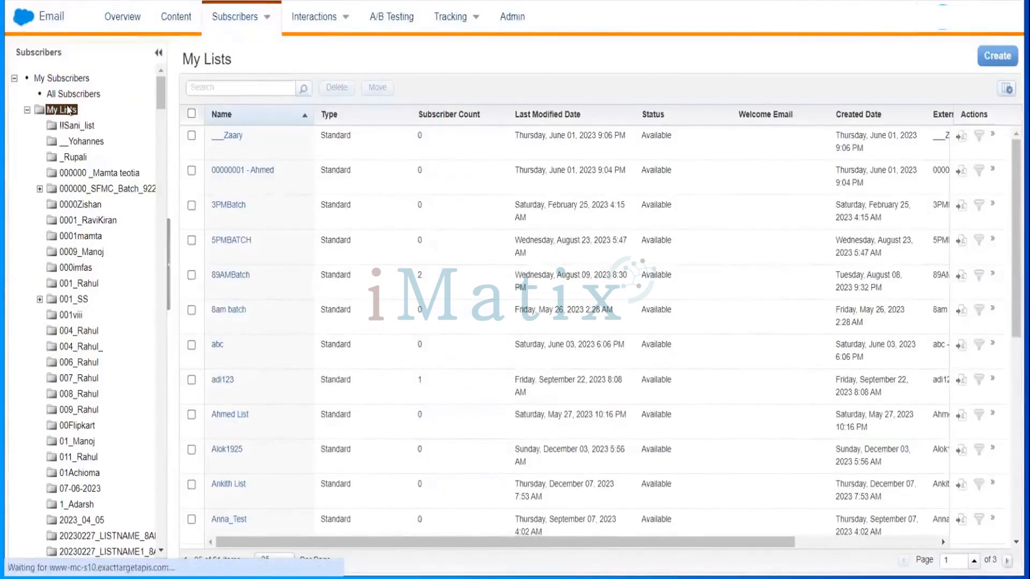
{"action": "right_click", "coordinate": [64, 110]}
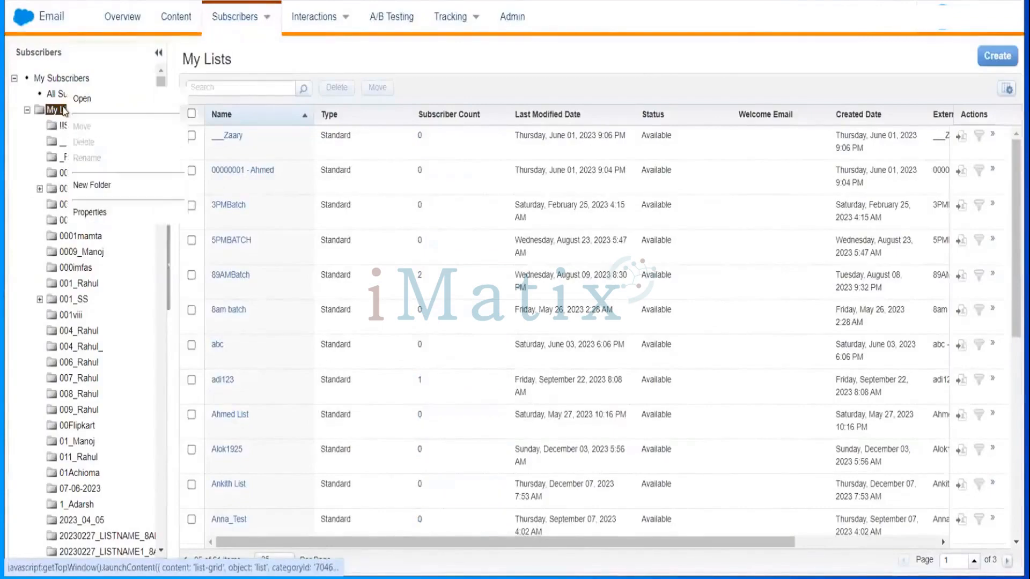
{"action": "left_click", "coordinate": [102, 185]}
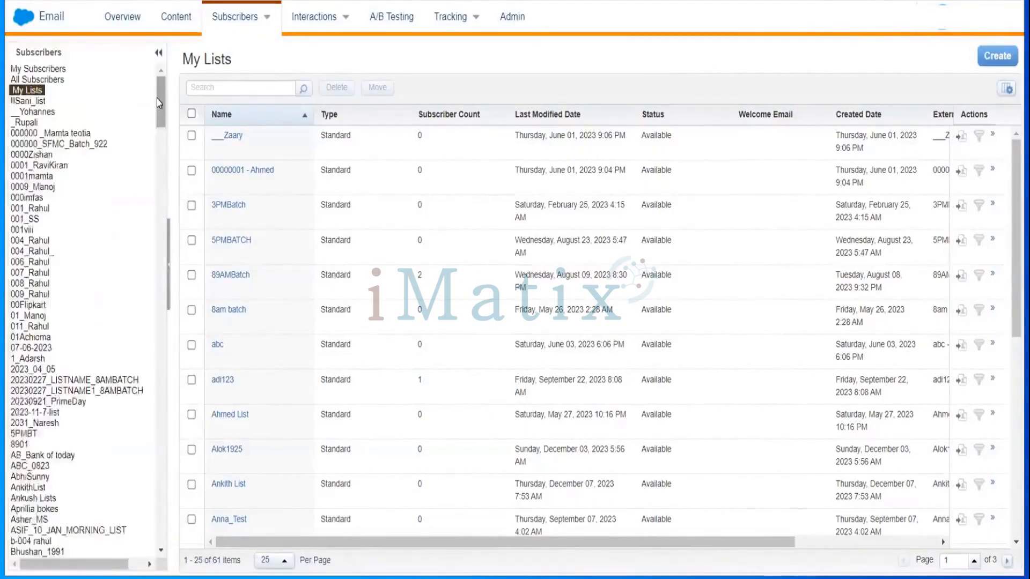
{"action": "left_click_drag", "start_coordinate": [159, 101], "coordinate": [170, 233]}
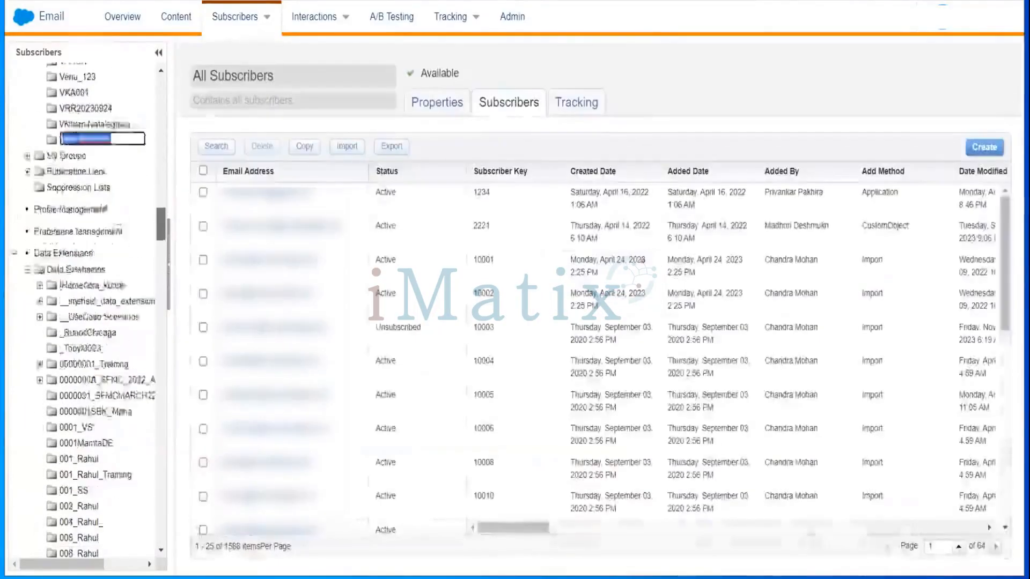
Name the new folder 0001_Ankith_Training_List.
{"action": "left_click", "coordinate": [126, 136]}
{"action": "key", "text": "BackSpace"}
{"action": "key", "text": "BackSpace"}
{"action": "key", "text": "BackSpace"}
{"action": "key", "text": "BackSpace"}
{"action": "key", "text": "BackSpace"}
{"action": "key", "text": "BackSpace"}
{"action": "key", "text": "BackSpace"}
{"action": "key", "text": "BackSpace"}
{"action": "key", "text": "BackSpace"}
{"action": "key", "text": "BackSpace"}
{"action": "key", "text": "BackSpace"}
{"action": "key", "text": "BackSpace"}
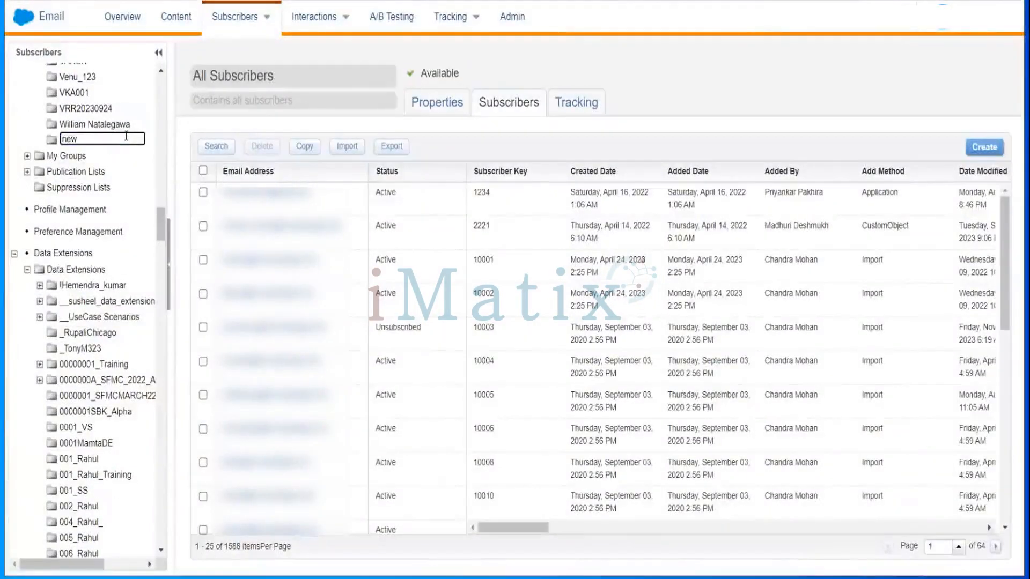
{"action": "type", "text": "0001_Ankith"}
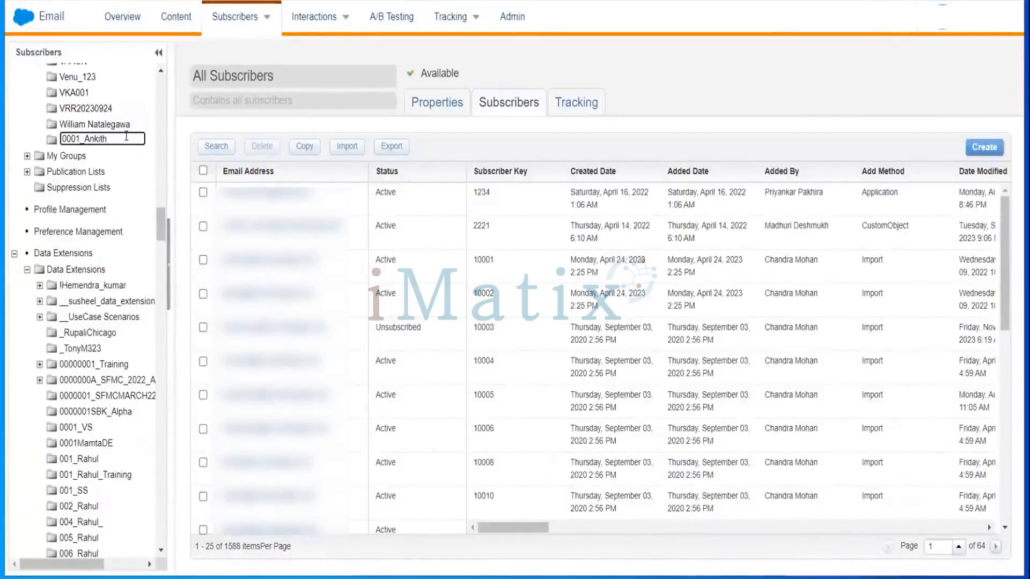
{"action": "type", "text": "_Training_"}
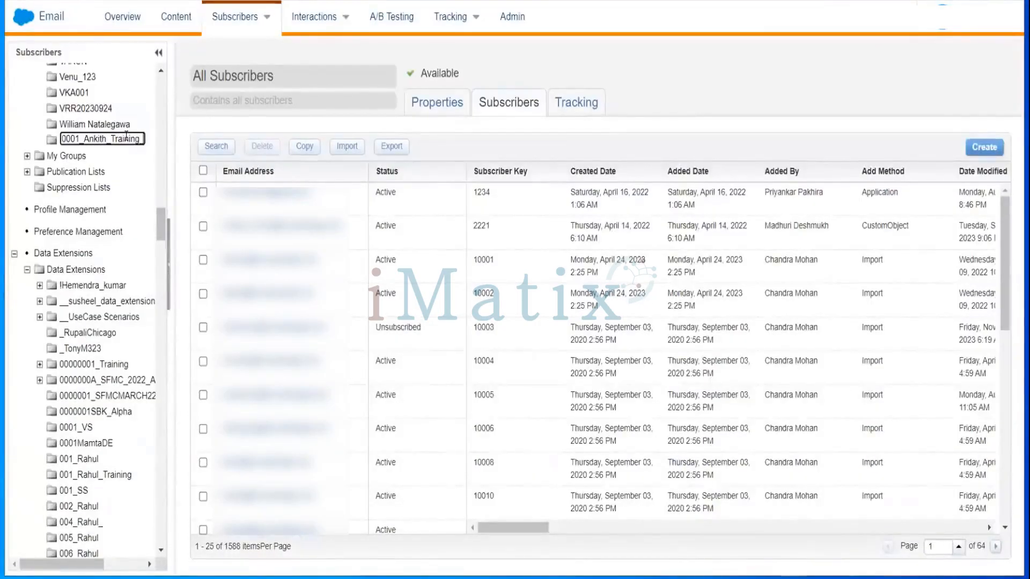
{"action": "type", "text": "List"}
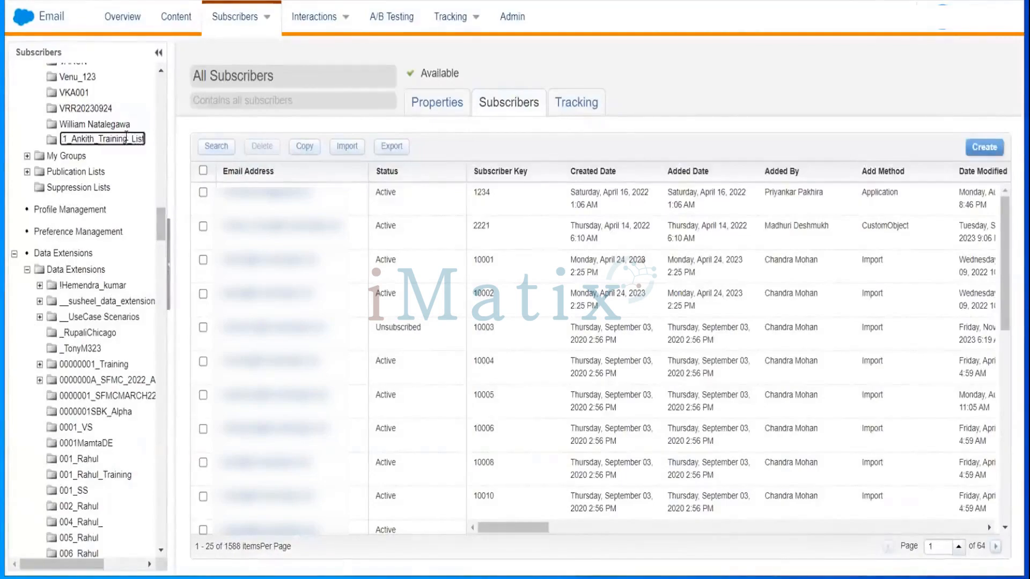
{"action": "key", "text": "Return"}
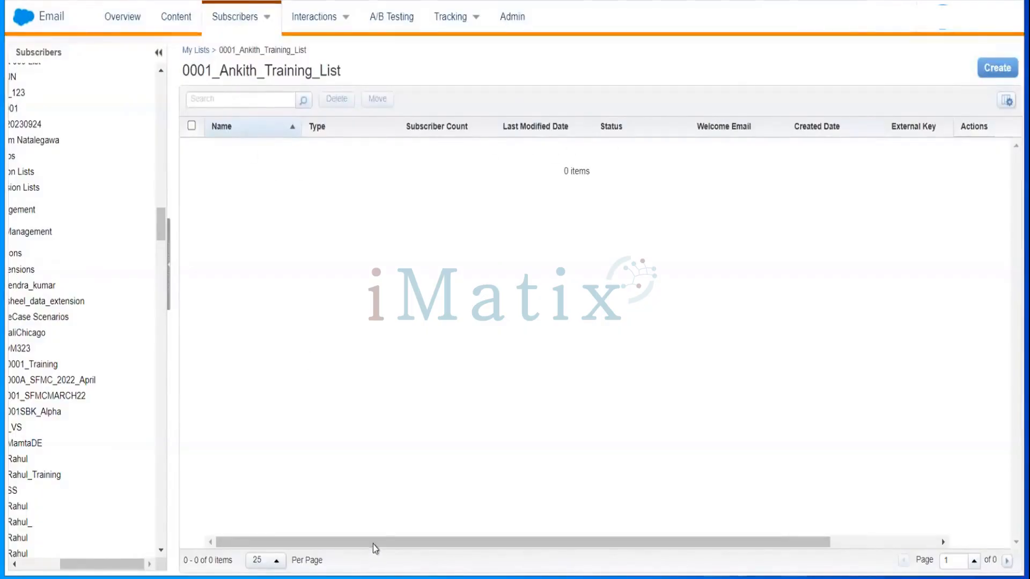
Create a new list named Amazon_Customers located in the 0001_Ankith_Training_List folder.
{"action": "left_click_drag", "start_coordinate": [372, 539], "coordinate": [816, 551]}
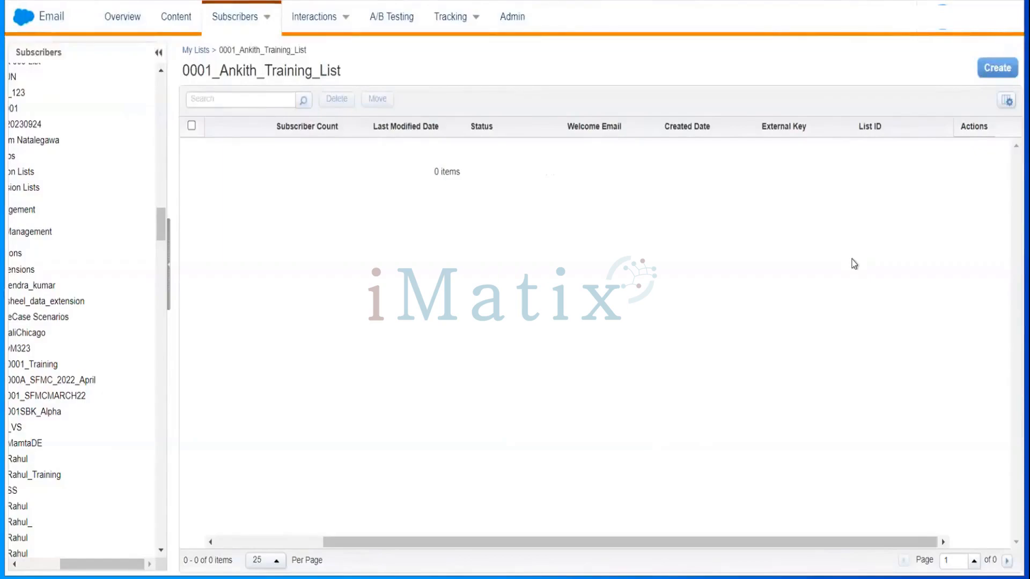
{"action": "left_click", "coordinate": [994, 74]}
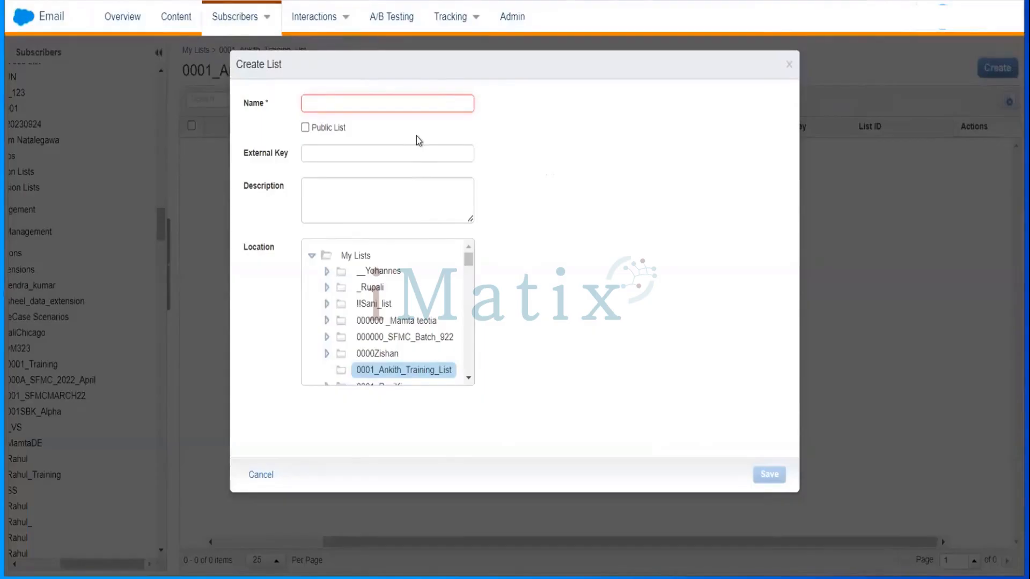
{"action": "type", "text": "Amaz"}
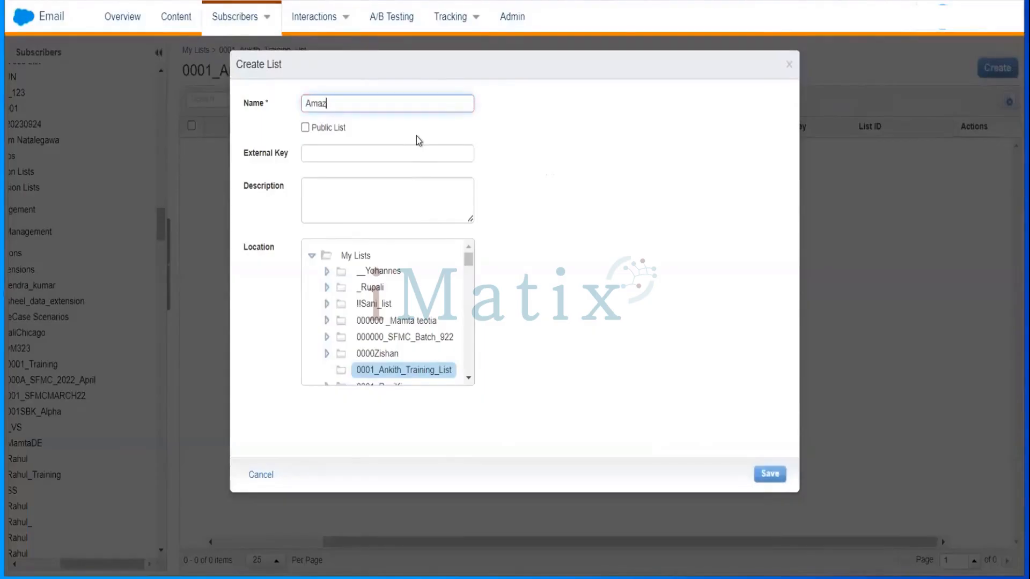
{"action": "type", "text": "on_Customer"}
{"action": "type", "text": "s"}
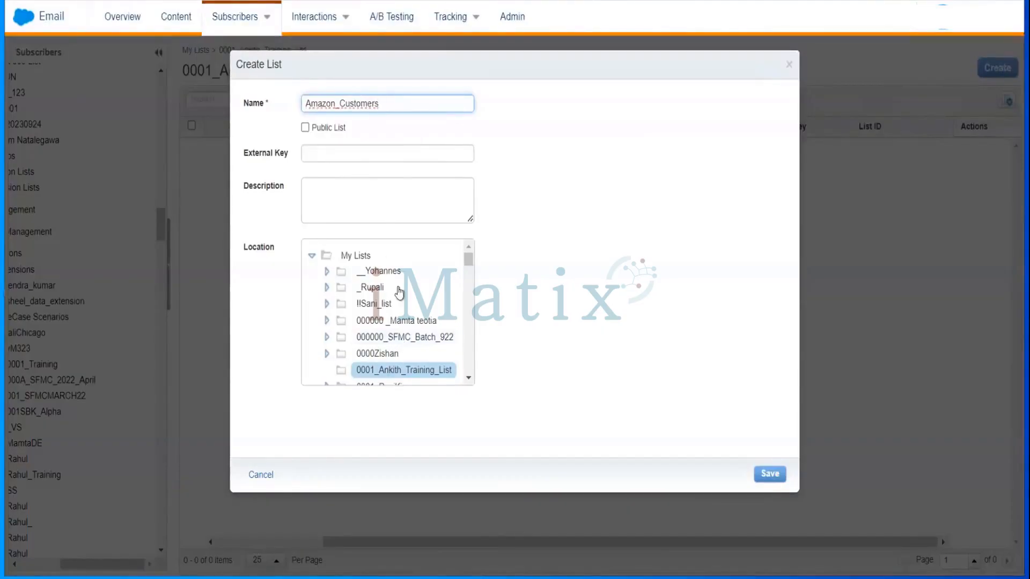
{"action": "left_click", "coordinate": [402, 375]}
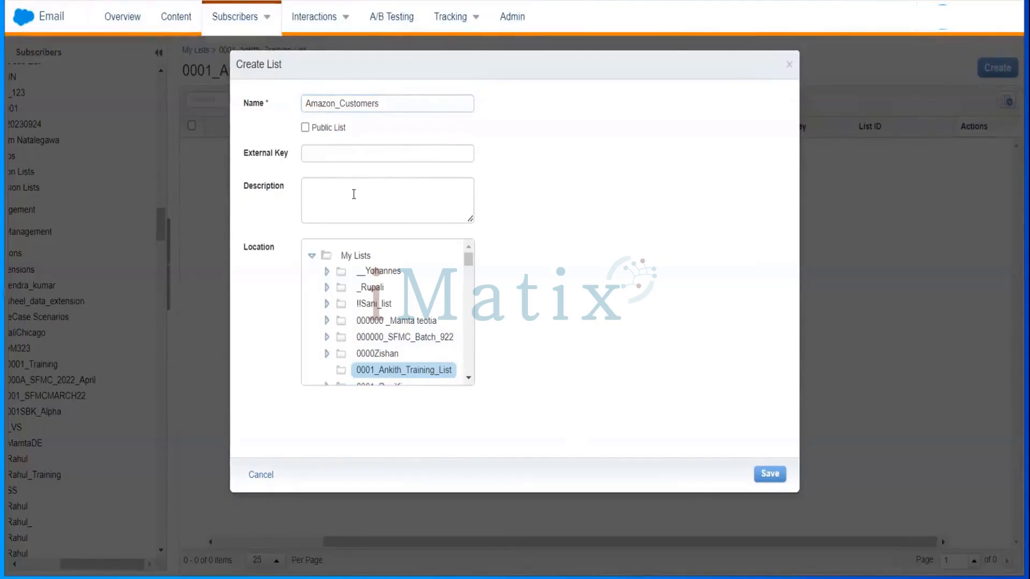
Copy the list name into the description as Amazon_Customers and save the list.
{"action": "left_click", "coordinate": [267, 110]}
{"action": "key", "text": "ctrl+c"}
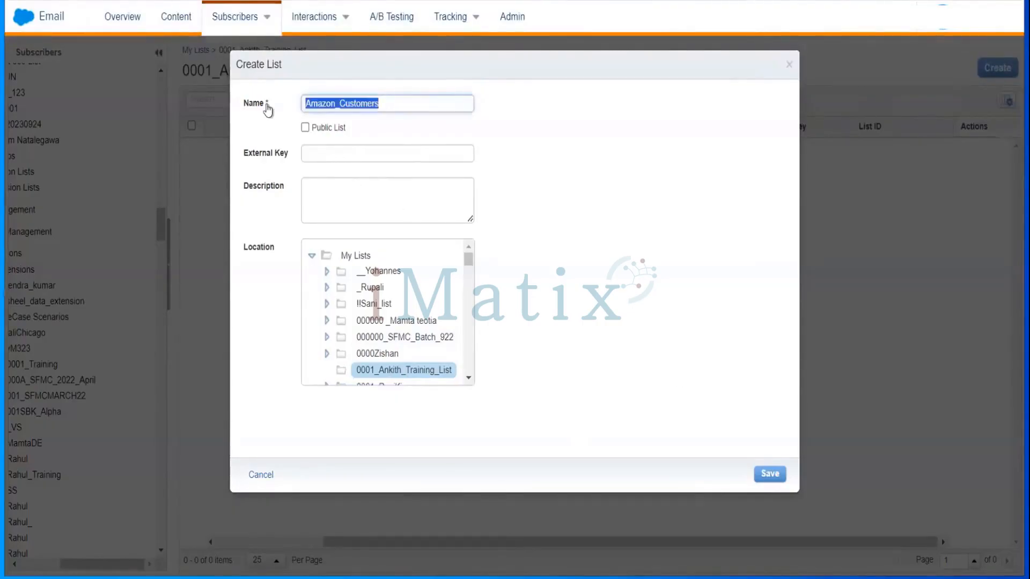
{"action": "left_click", "coordinate": [351, 191]}
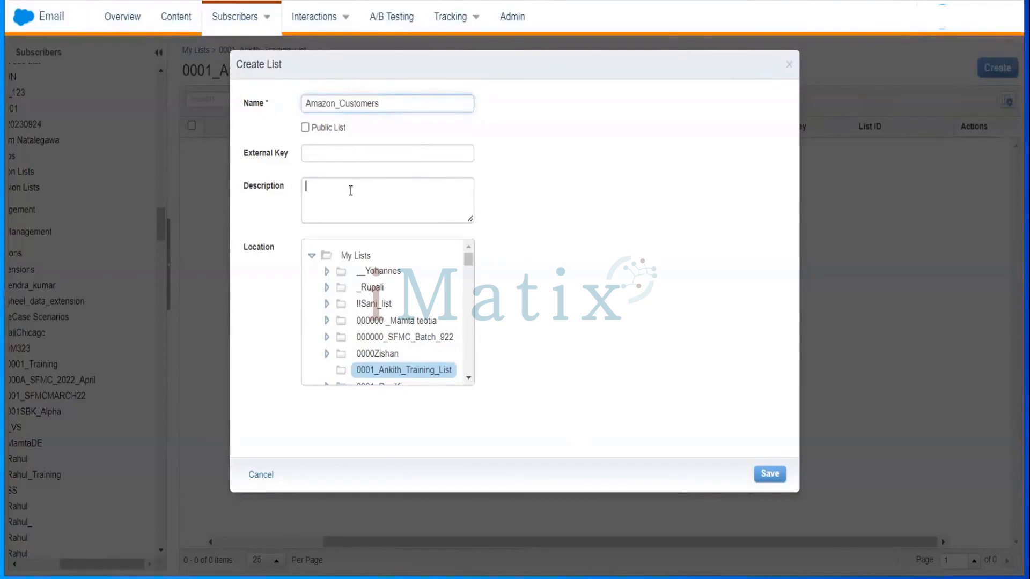
{"action": "key", "text": "ctrl+v"}
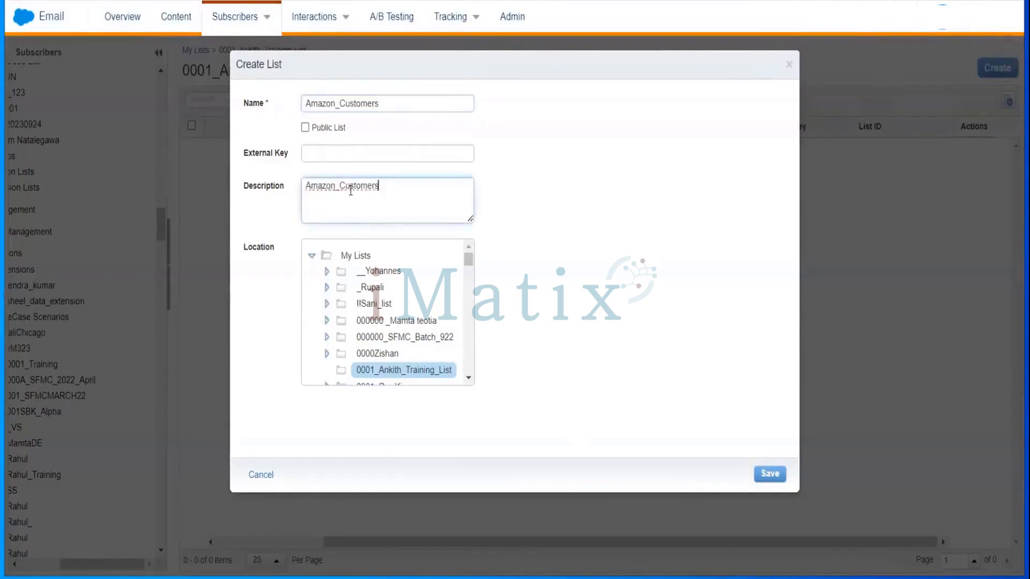
{"action": "left_click", "coordinate": [764, 475]}
{"action": "left_click", "coordinate": [764, 476]}
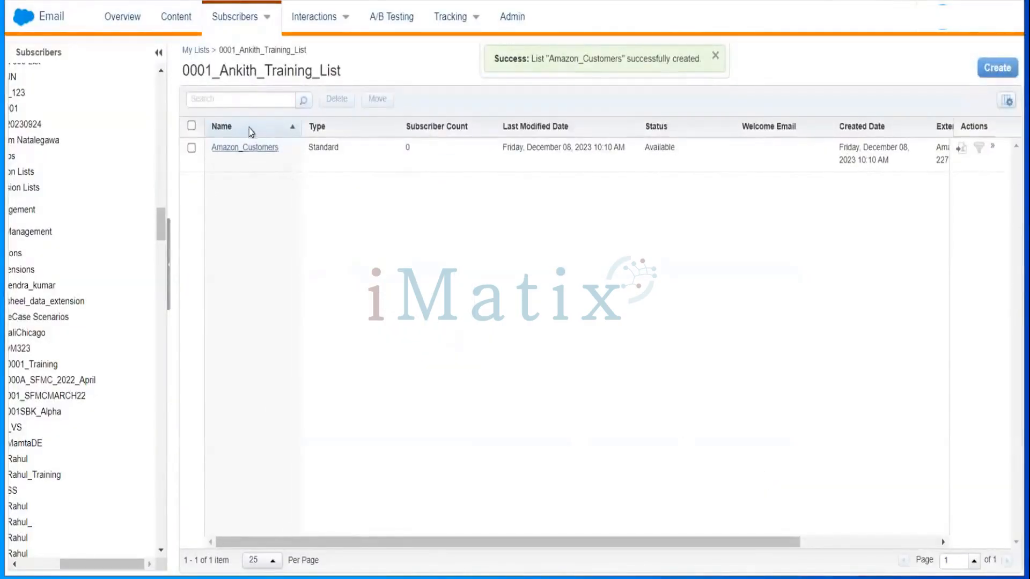
Open the Amazon_Customers list and start the Create Subscriber wizard.
{"action": "left_click", "coordinate": [258, 155]}
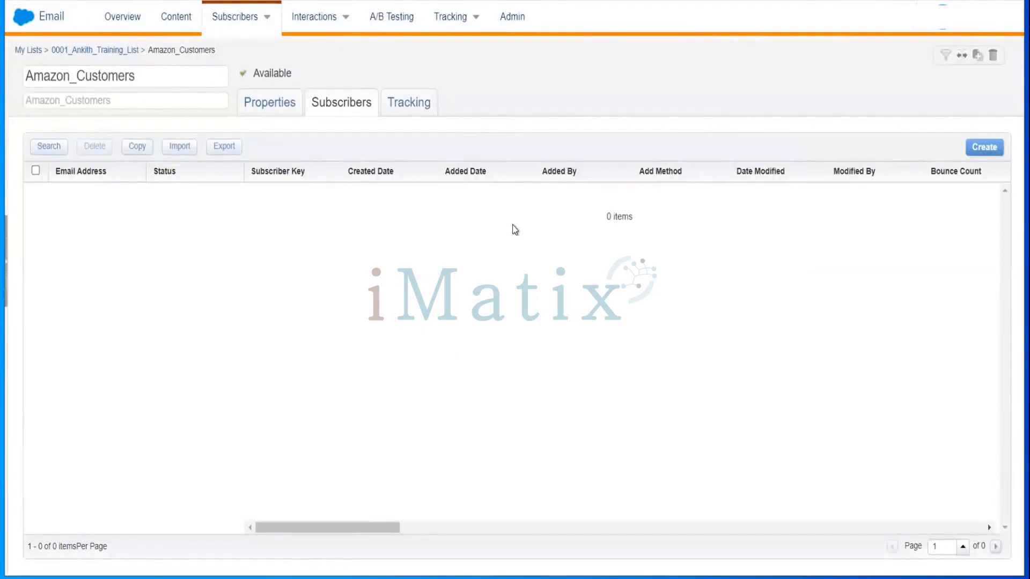
{"action": "left_click", "coordinate": [985, 147]}
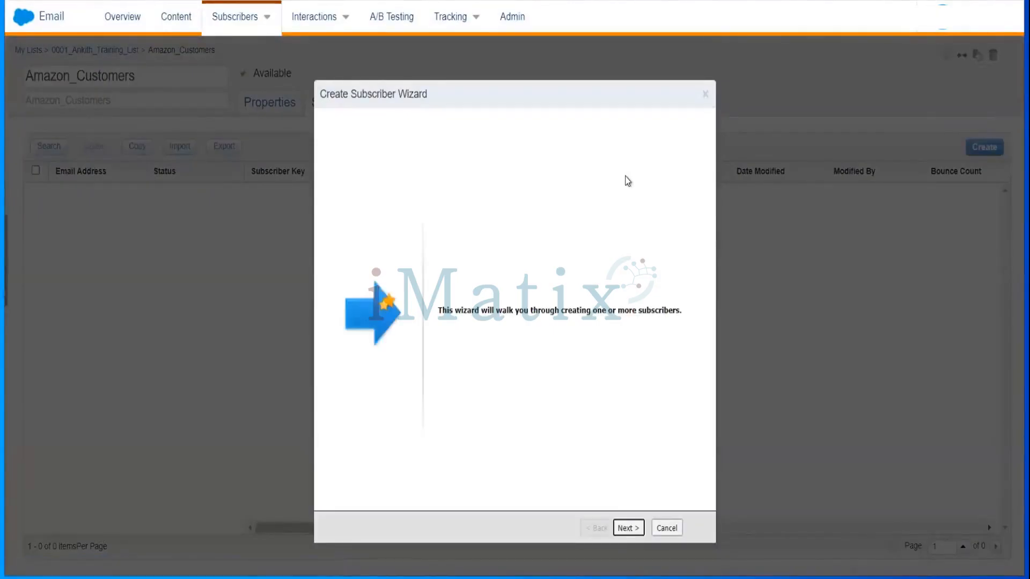
Begin the wizard, enter subscriber key AZ-001, and paste the subscriber's e-mail address.
{"action": "left_click", "coordinate": [625, 529]}
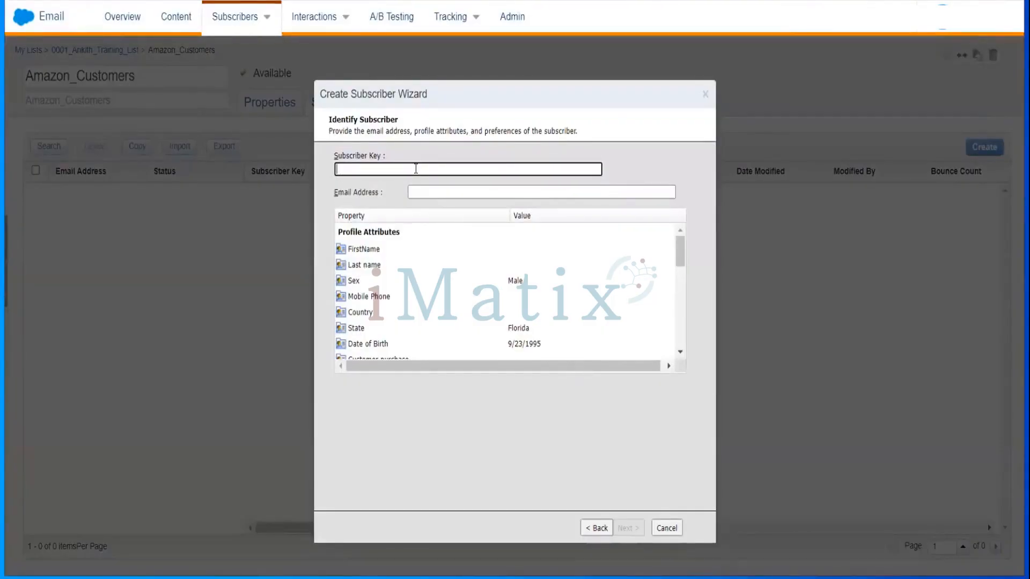
{"action": "type", "text": "AZ-001"}
{"action": "left_click", "coordinate": [453, 192]}
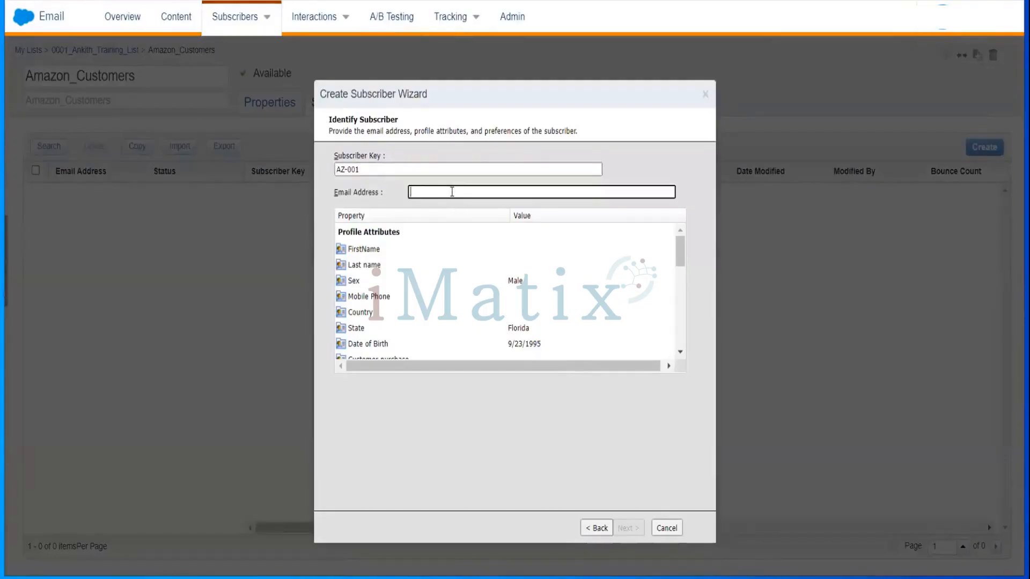
{"action": "key", "text": "ctrl+v"}
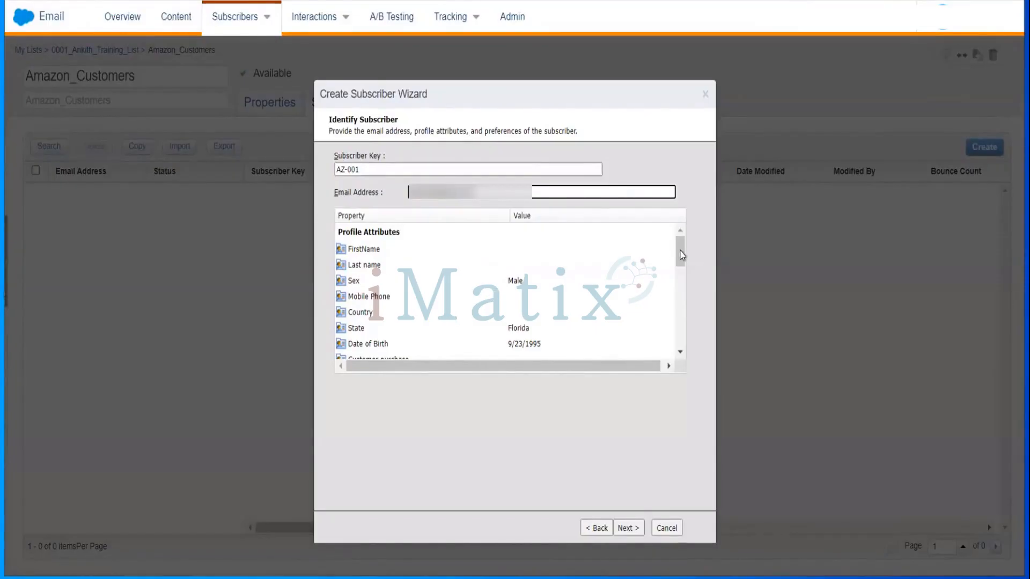
Review the profile and preference attributes and finish creating subscriber AZ-001.
{"action": "scroll", "coordinate": [684, 324], "scroll_direction": "down", "scroll_amount": 1}
{"action": "scroll", "coordinate": [685, 324], "scroll_direction": "down", "scroll_amount": 5}
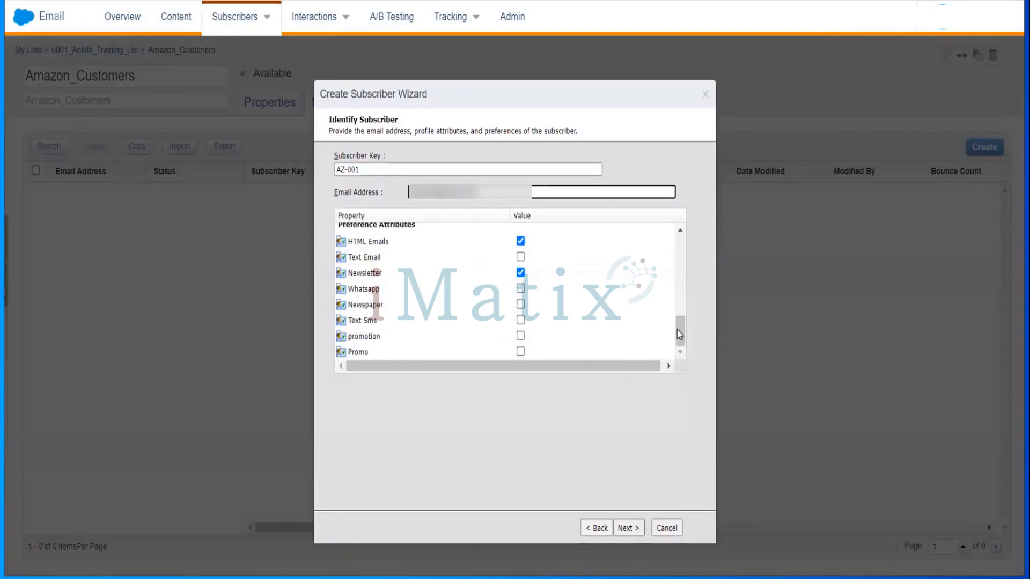
{"action": "left_click", "coordinate": [622, 530]}
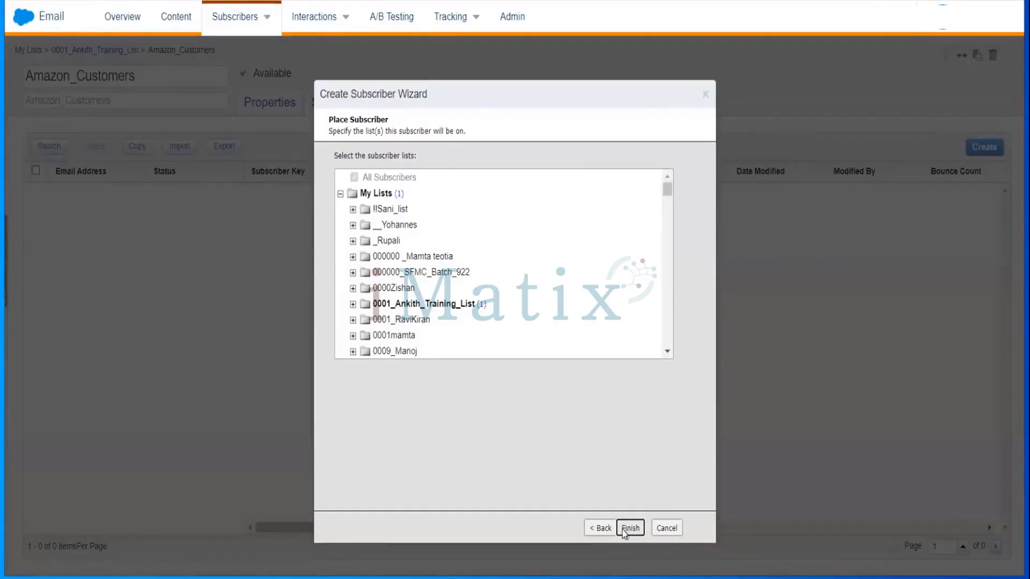
{"action": "left_click", "coordinate": [630, 529]}
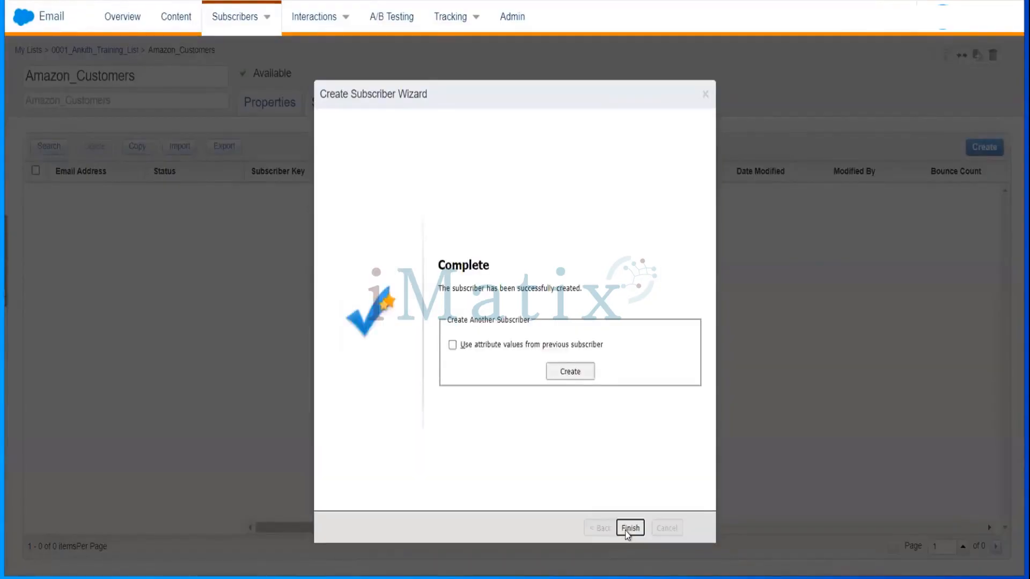
Start another subscriber reusing attribute values from the previous subscriber.
{"action": "left_click", "coordinate": [546, 346]}
{"action": "left_click", "coordinate": [491, 346]}
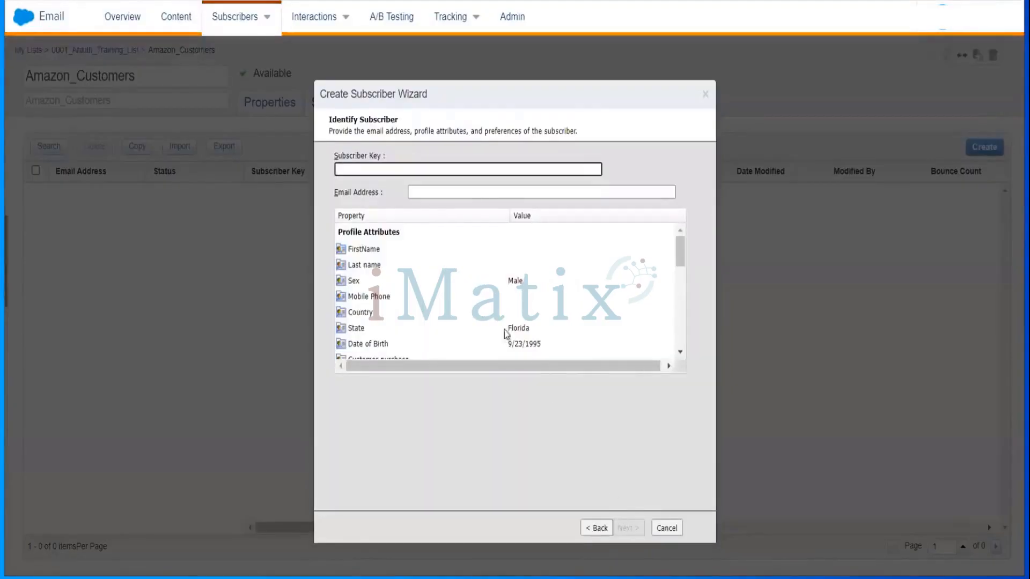
{"action": "left_click", "coordinate": [404, 177]}
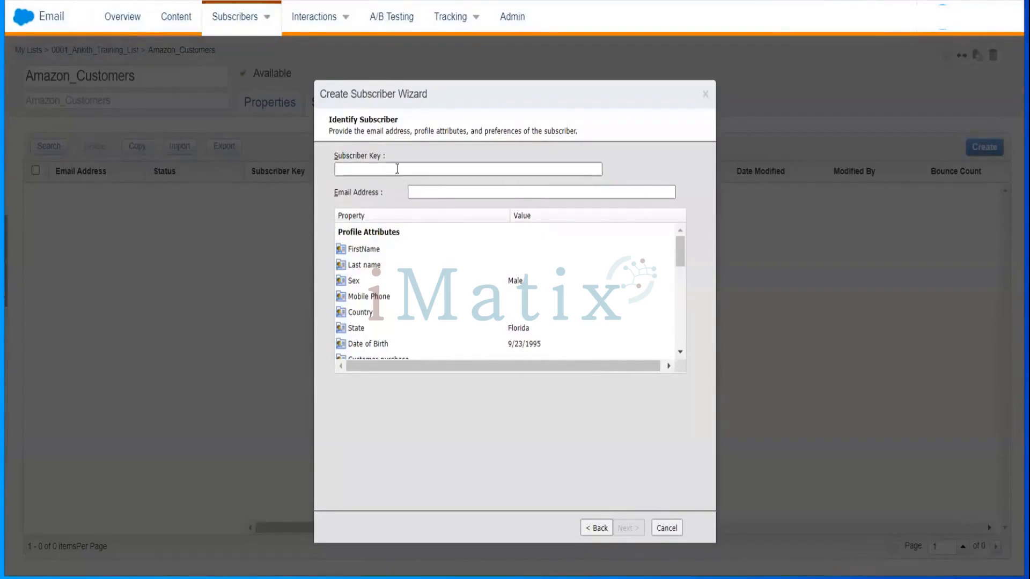
Enter subscriber key AZ-002 and paste the subscriber's e-mail address.
{"action": "left_click", "coordinate": [397, 169]}
{"action": "type", "text": "AZ"}
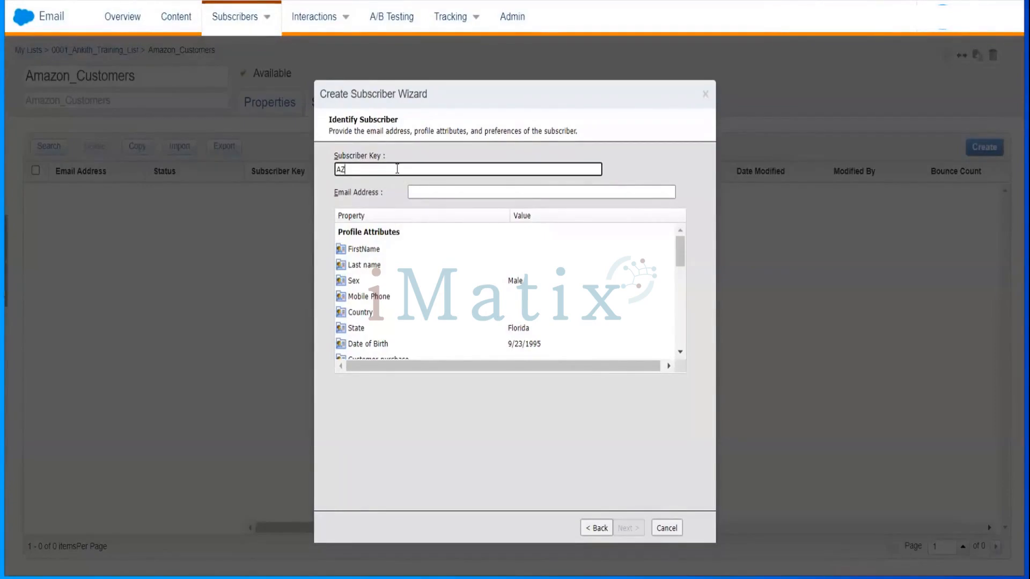
{"action": "type", "text": "-003"}
{"action": "key", "text": "BackSpace"}
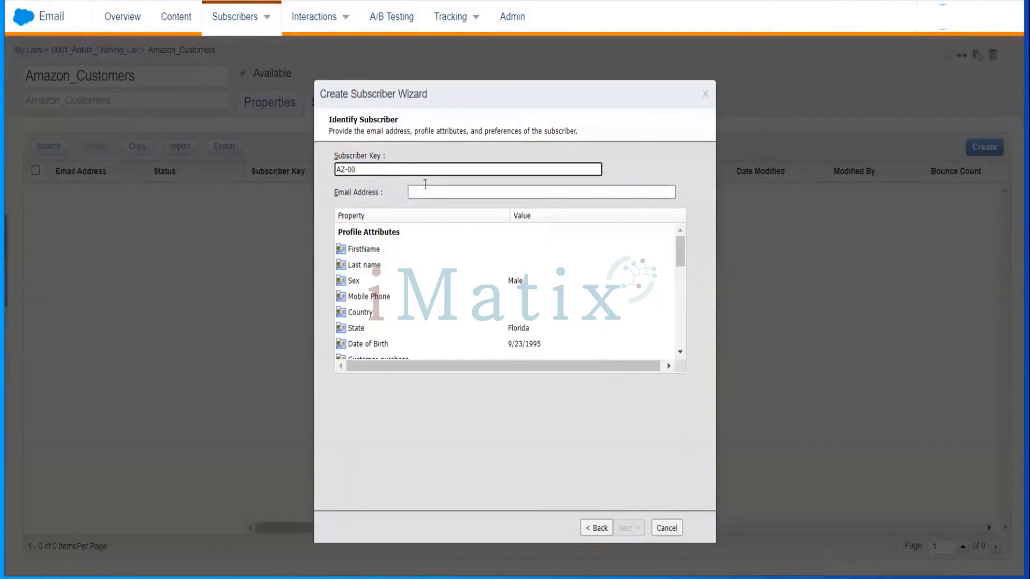
{"action": "type", "text": "2"}
{"action": "left_click", "coordinate": [428, 191]}
{"action": "key", "text": "ctrl+v"}
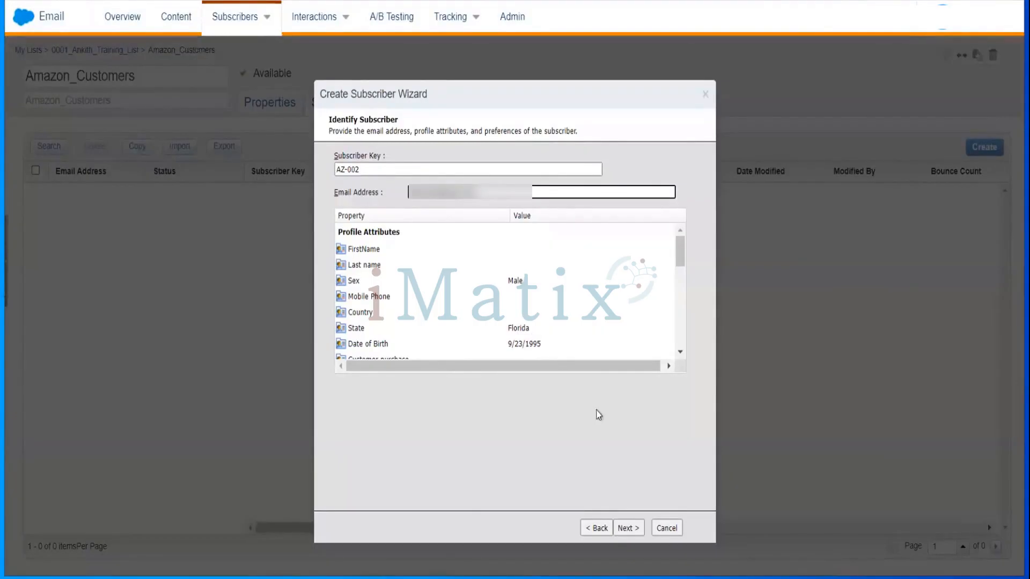
Place subscriber AZ-002 in the Amazon_Customers list under 0001_Ankith_Training_List, finish the wizard, and open the list.
{"action": "left_click", "coordinate": [629, 528]}
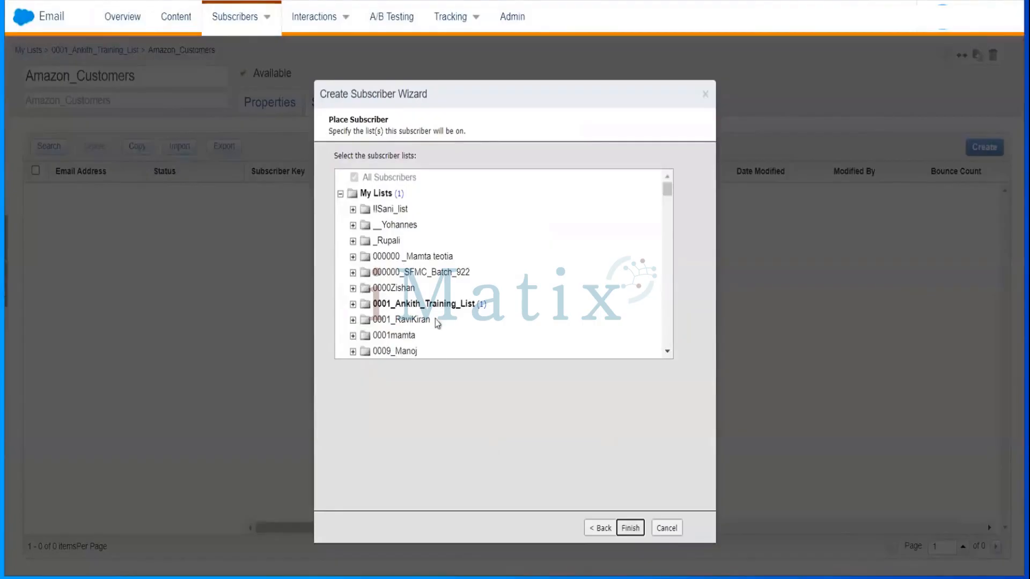
{"action": "left_click", "coordinate": [352, 304]}
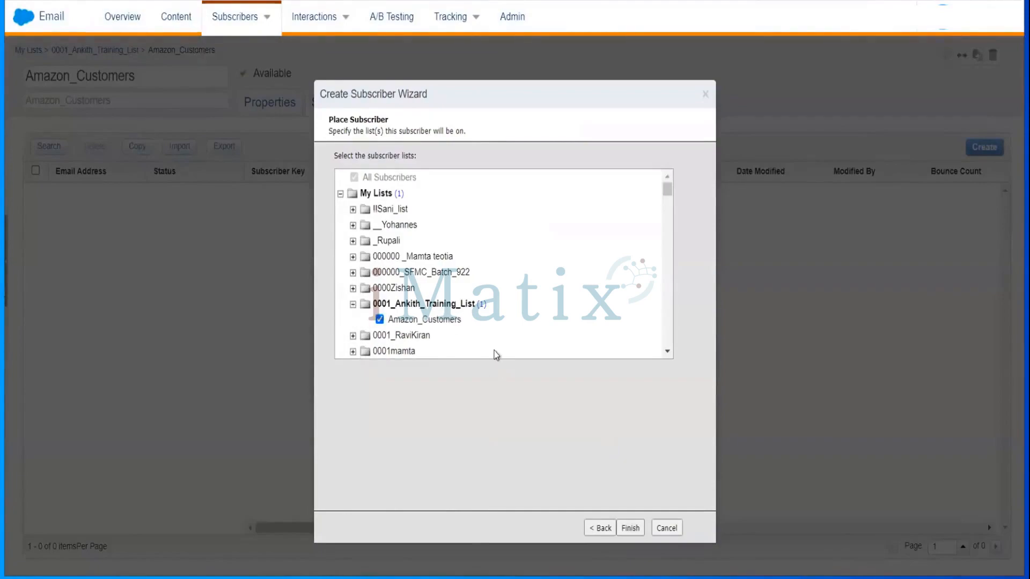
{"action": "left_click", "coordinate": [456, 322]}
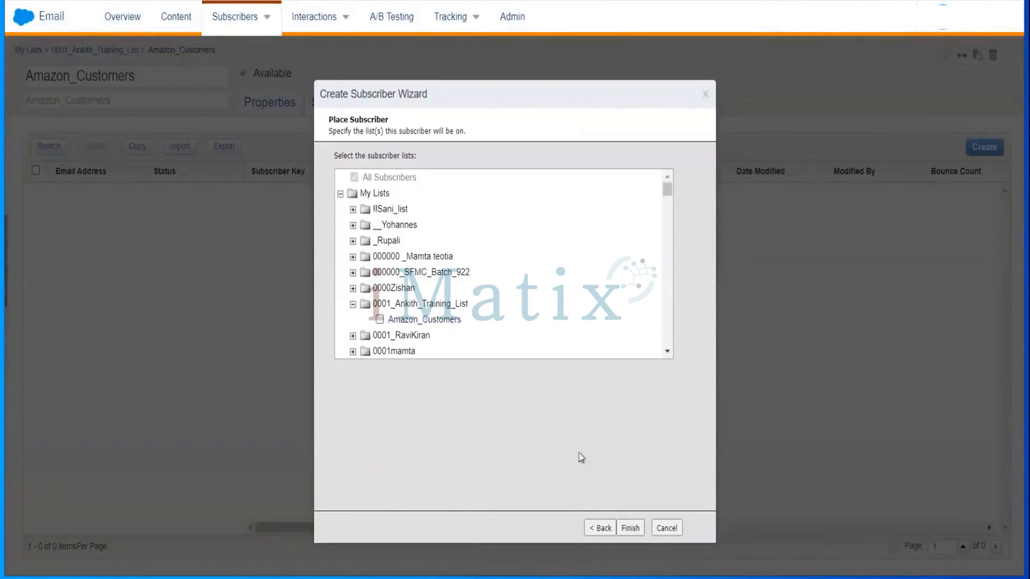
{"action": "left_click", "coordinate": [444, 324]}
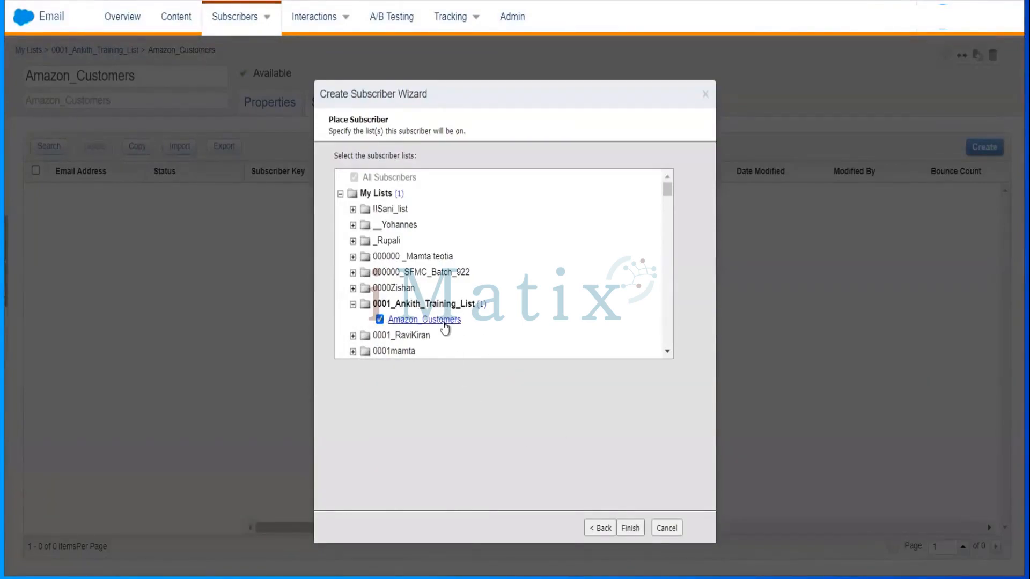
{"action": "left_click", "coordinate": [632, 535]}
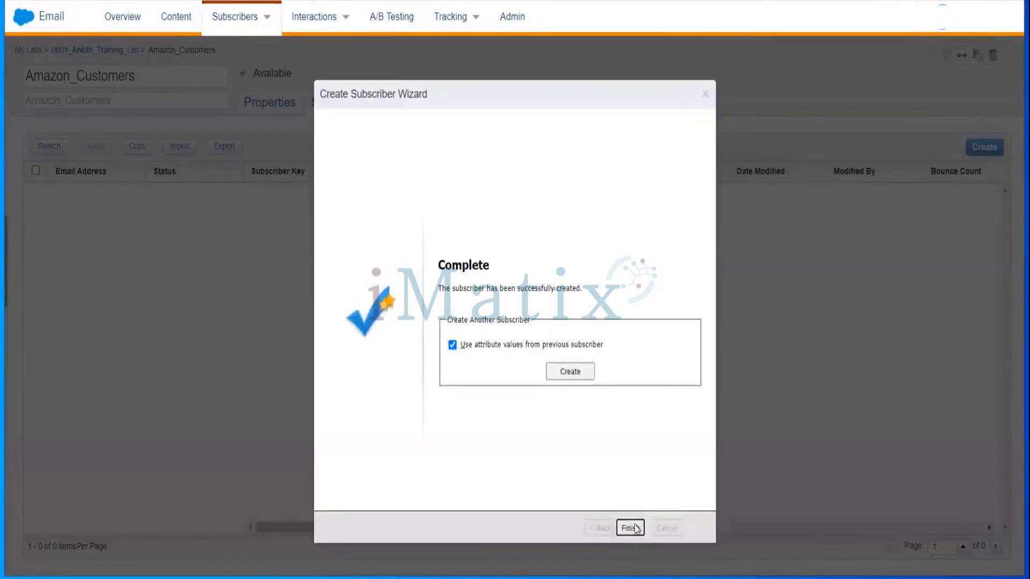
{"action": "left_click", "coordinate": [632, 530]}
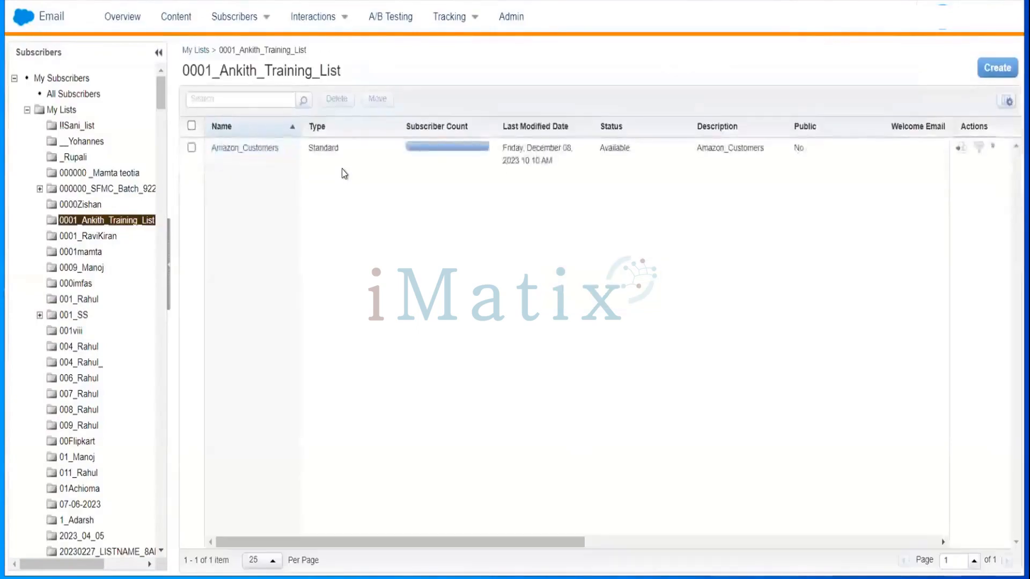
{"action": "left_click", "coordinate": [253, 151]}
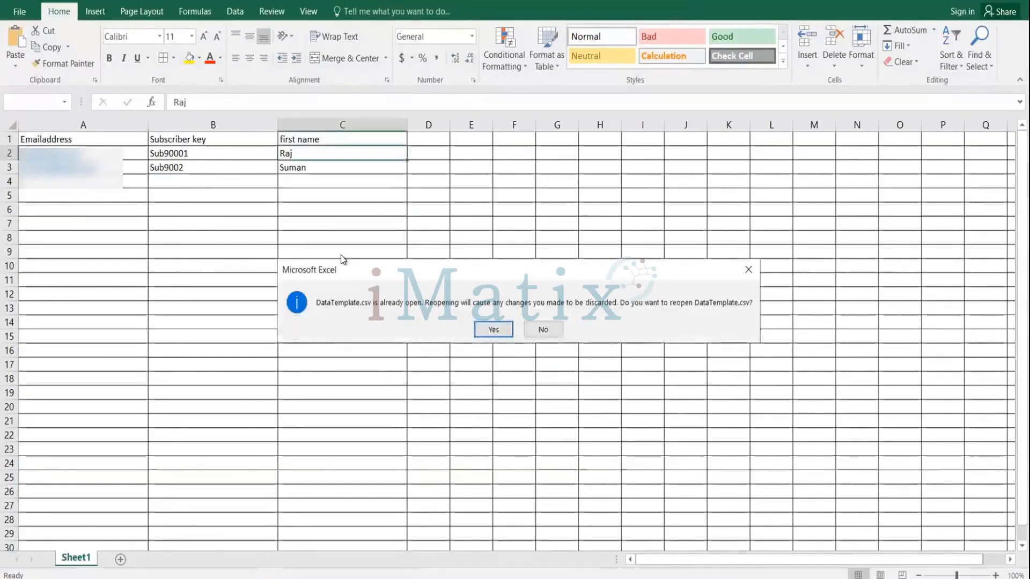
Keep the already open DataTemplate.csv and enter a new subscriber's e-mail address in cell A4.
{"action": "left_click", "coordinate": [528, 323]}
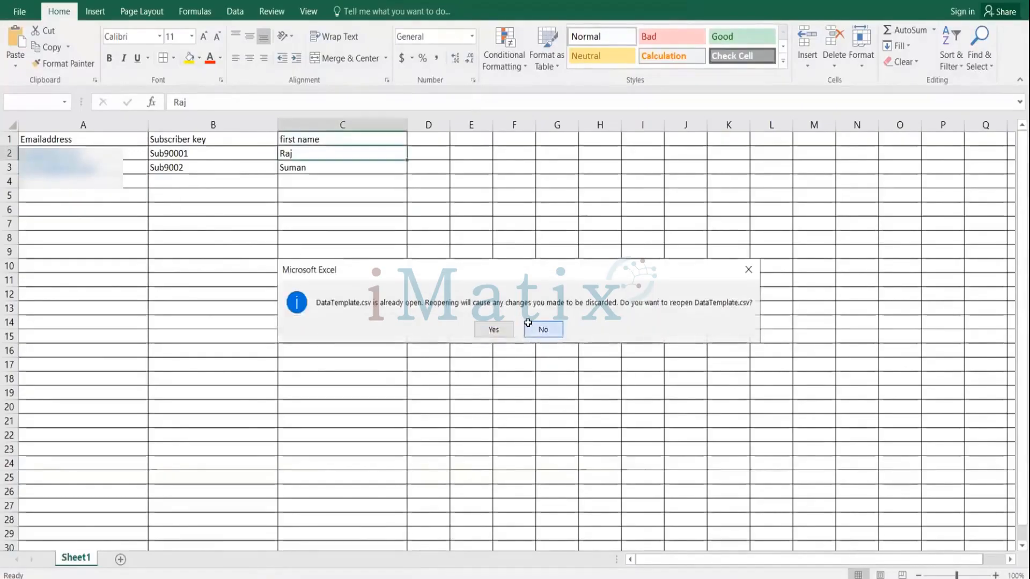
{"action": "left_click", "coordinate": [53, 182]}
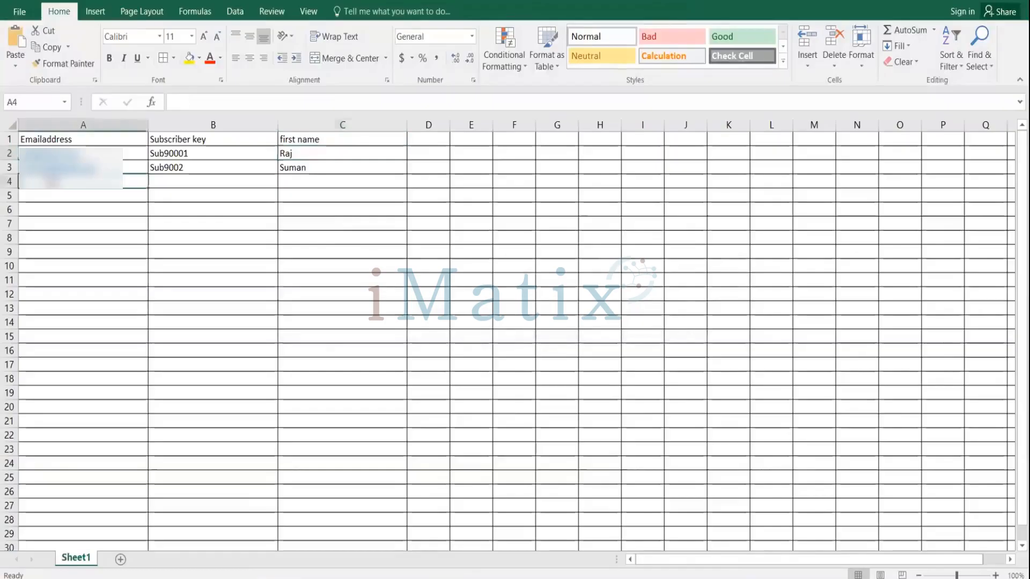
{"action": "double_click", "coordinate": [52, 181]}
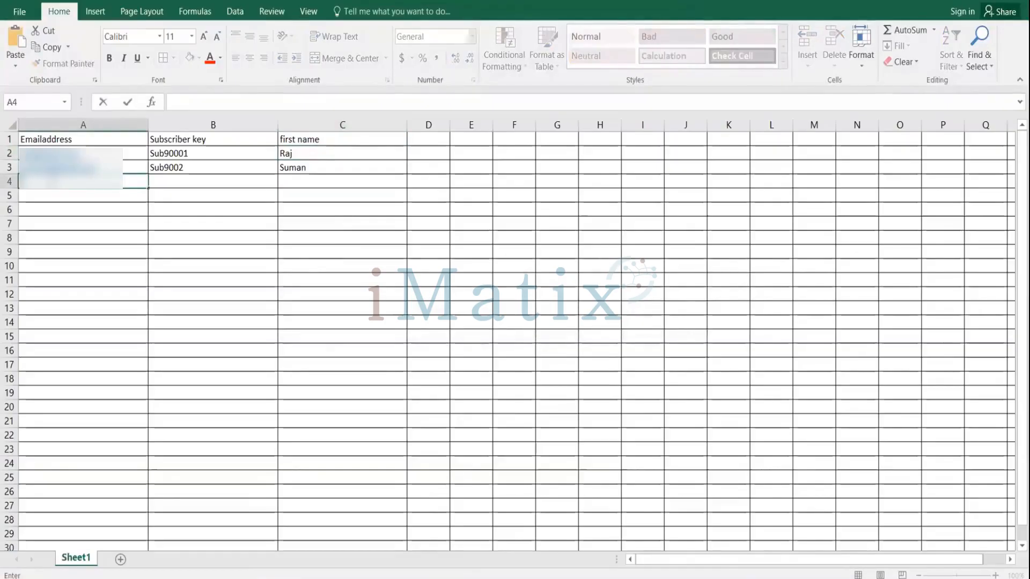
{"action": "type", "text": "????"}
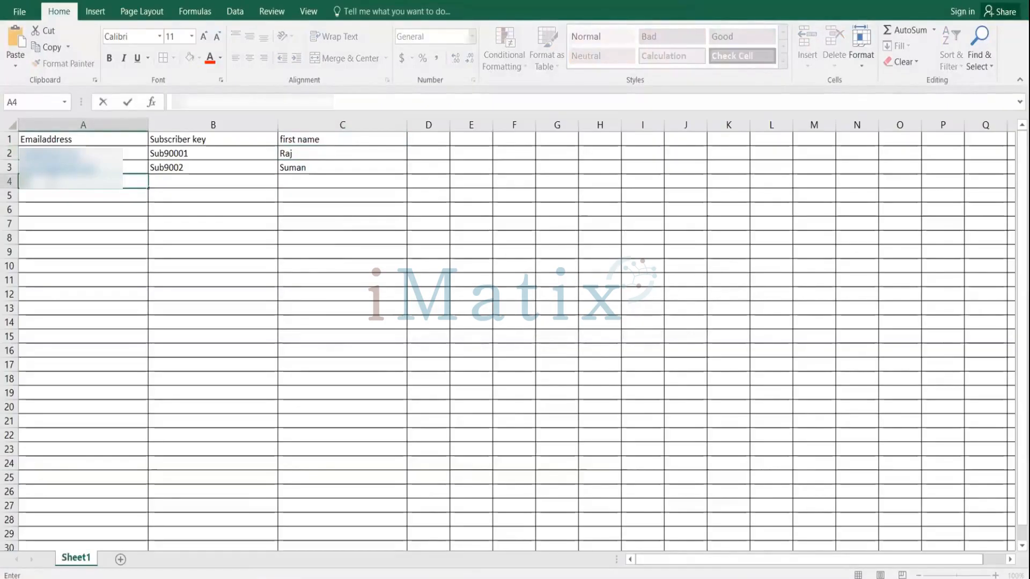
{"action": "type", "text": "?????"}
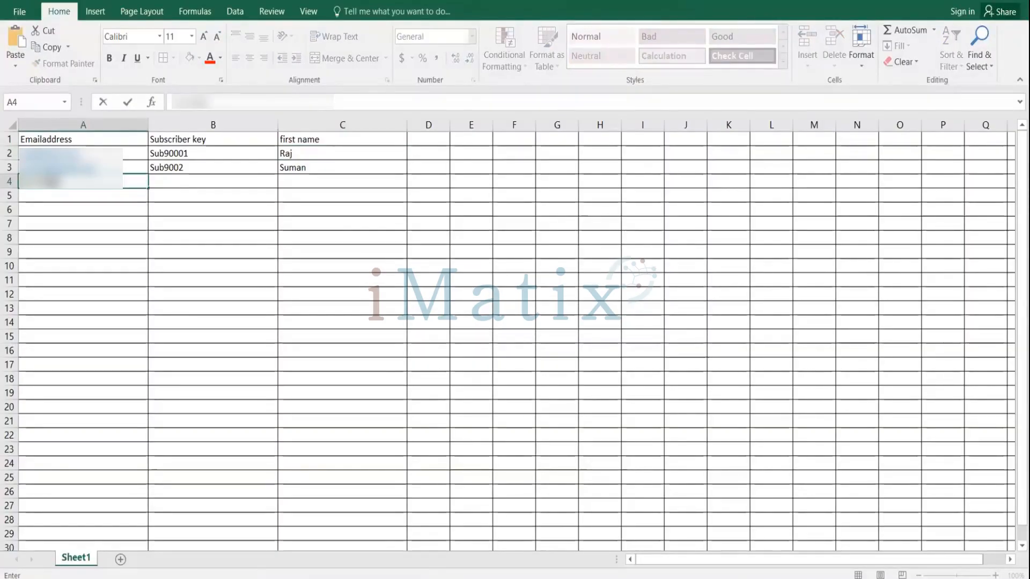
{"action": "type", "text": "?????"}
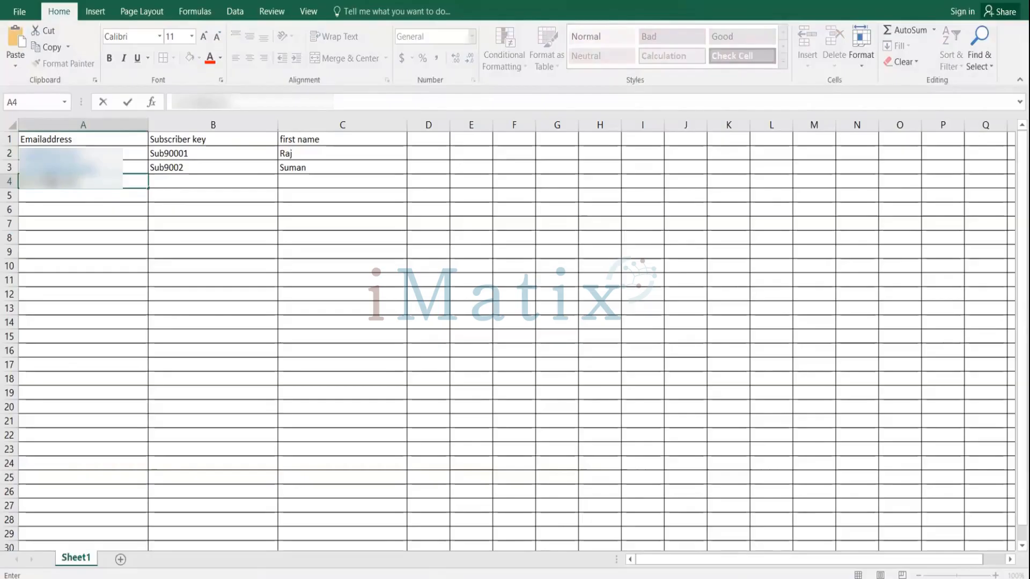
{"action": "type", "text": "????"}
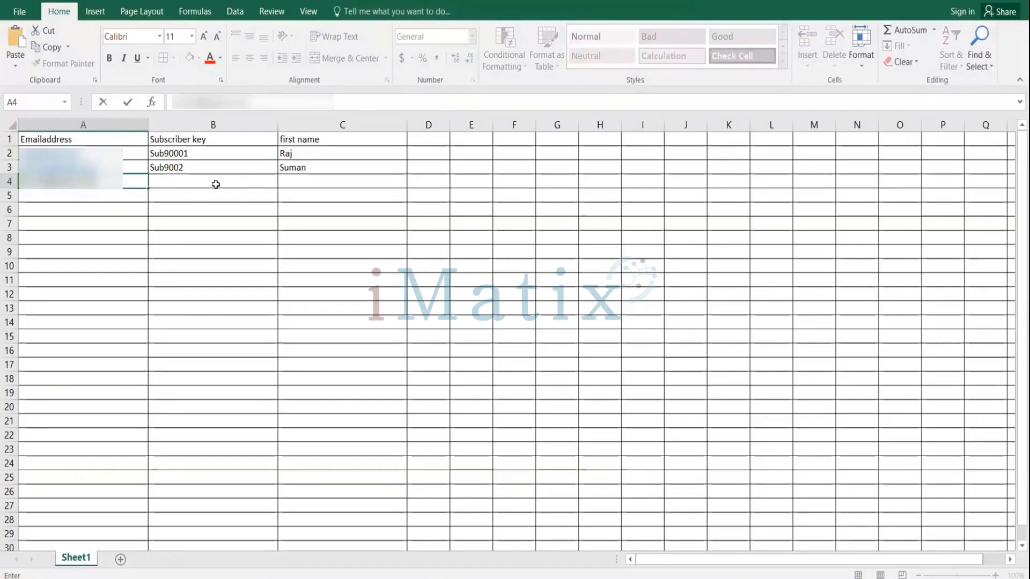
Change the subscriber key in B2 to AZ-003.
{"action": "left_click", "coordinate": [215, 184]}
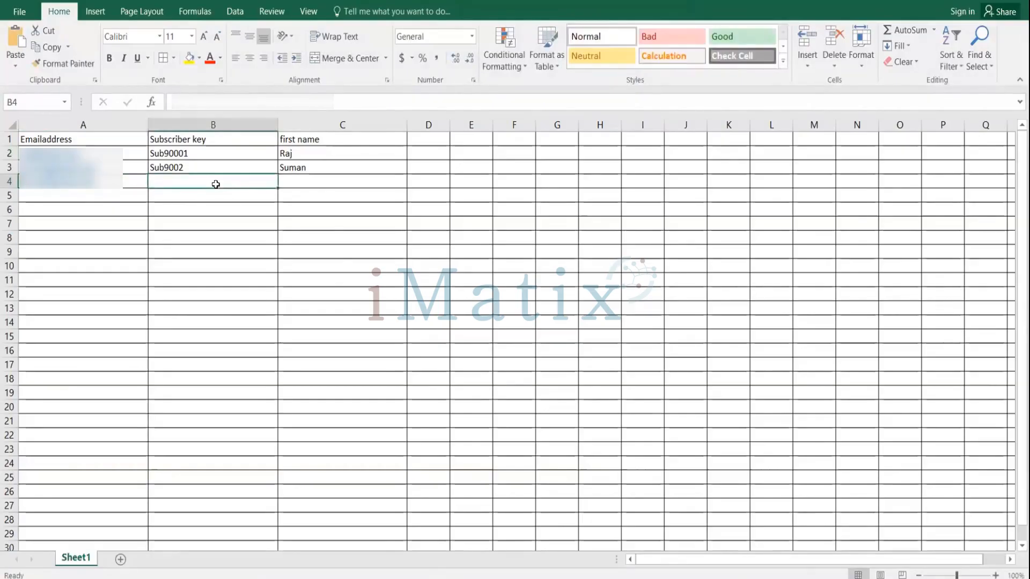
{"action": "type", "text": "S"}
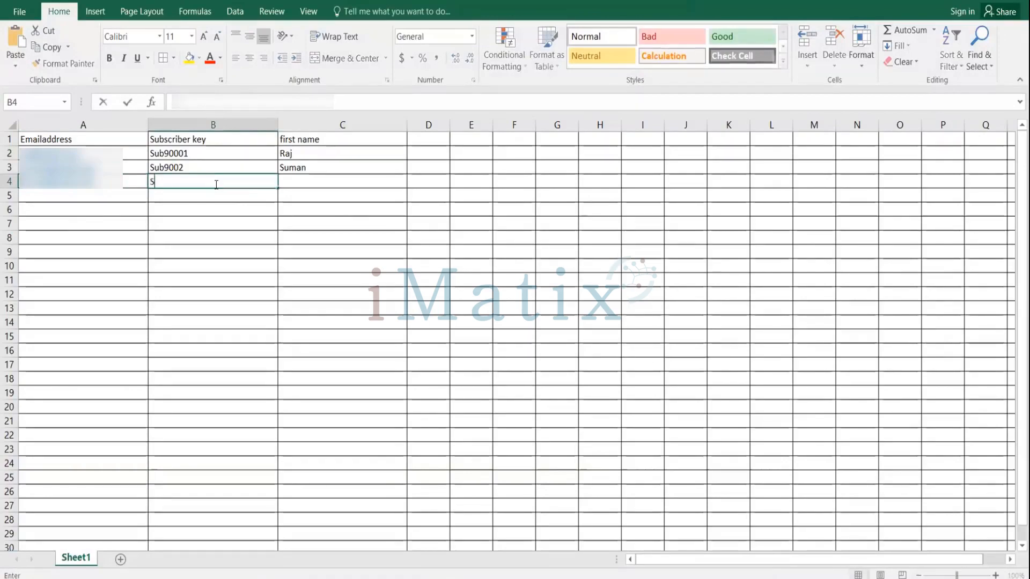
{"action": "left_click", "coordinate": [200, 152]}
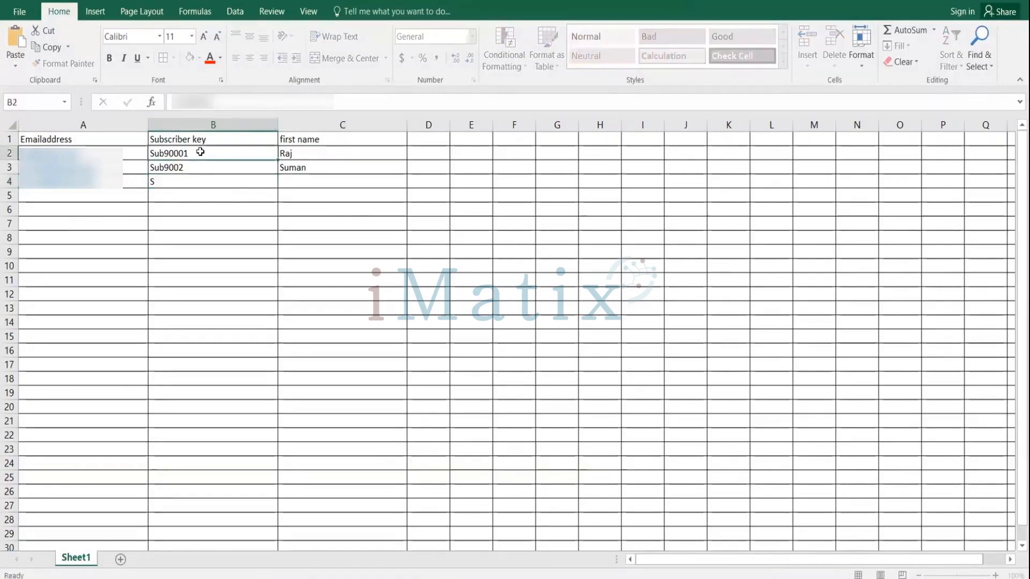
{"action": "double_click", "coordinate": [201, 152]}
{"action": "key", "text": "BackSpace"}
{"action": "key", "text": "BackSpace"}
{"action": "key", "text": "BackSpace"}
{"action": "key", "text": "BackSpace"}
{"action": "key", "text": "BackSpace"}
{"action": "key", "text": "BackSpace"}
{"action": "key", "text": "BackSpace"}
{"action": "key", "text": "BackSpace"}
{"action": "type", "text": "A4"}
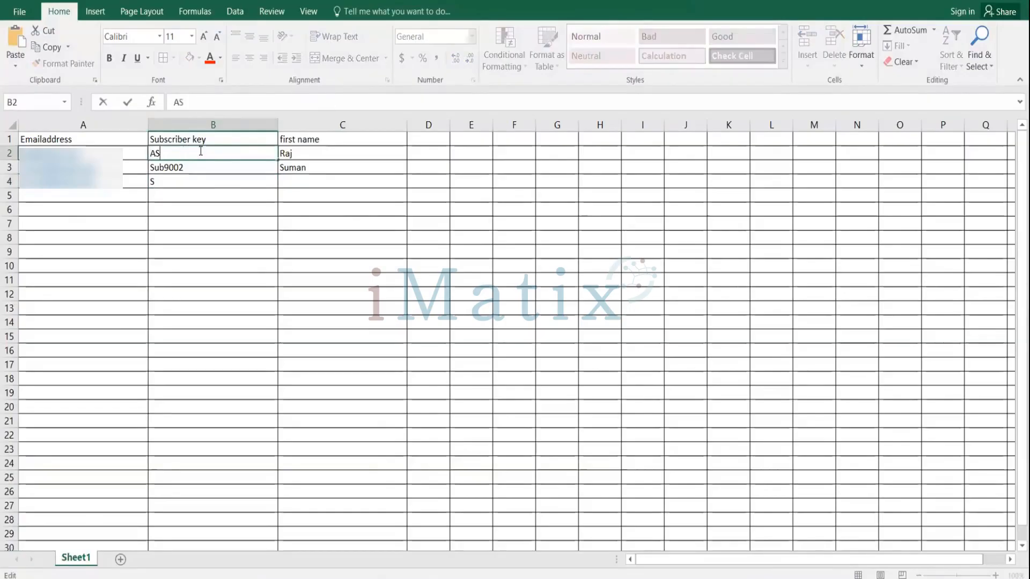
{"action": "key", "text": "BackSpace"}
{"action": "type", "text": "Z-"}
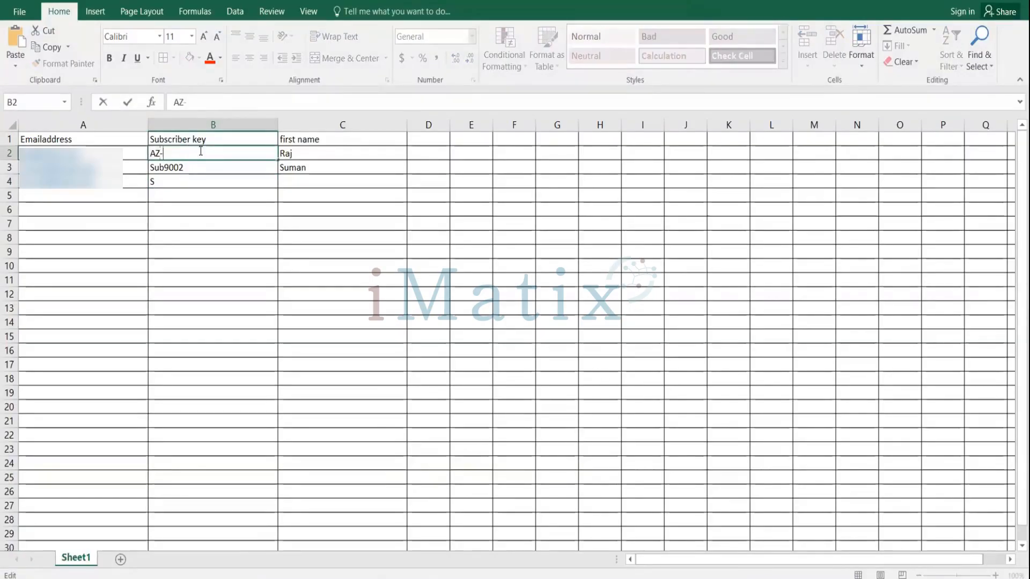
{"action": "type", "text": "003"}
Change the subscriber key in B3 to AZ-004.
{"action": "double_click", "coordinate": [207, 167]}
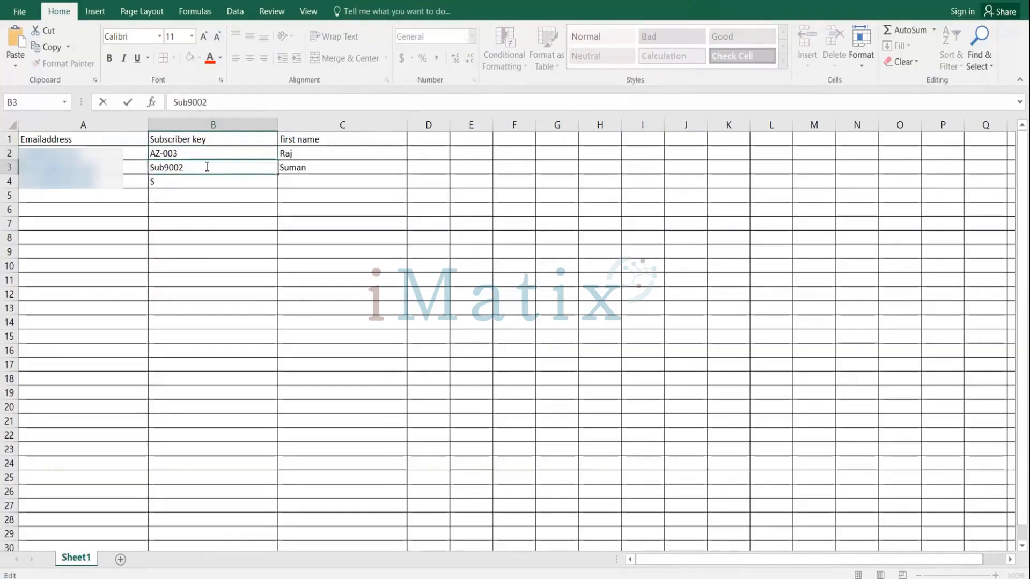
{"action": "key", "text": "BackSpace"}
{"action": "key", "text": "BackSpace"}
{"action": "key", "text": "BackSpace"}
{"action": "key", "text": "BackSpace"}
{"action": "key", "text": "BackSpace"}
{"action": "key", "text": "BackSpace"}
{"action": "key", "text": "BackSpace"}
{"action": "type", "text": "A"}
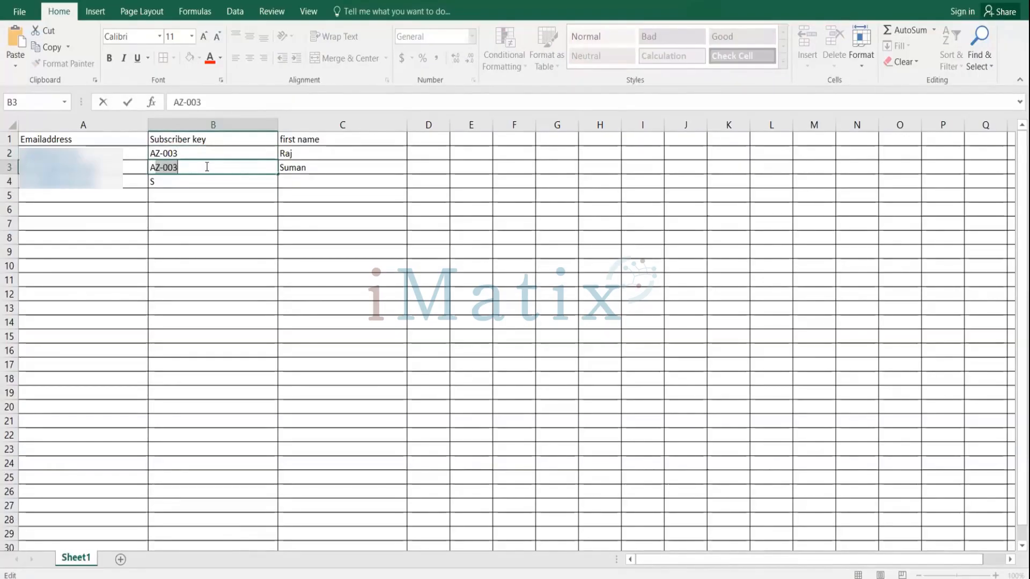
{"action": "type", "text": "Z-"}
{"action": "type", "text": "003"}
{"action": "type", "text": "4"}
{"action": "key", "text": "BackSpace"}
{"action": "key", "text": "BackSpace"}
{"action": "type", "text": "4"}
Fill in row 4 with subscriber key AZ-005 and first name Muruli.
{"action": "left_click", "coordinate": [184, 184]}
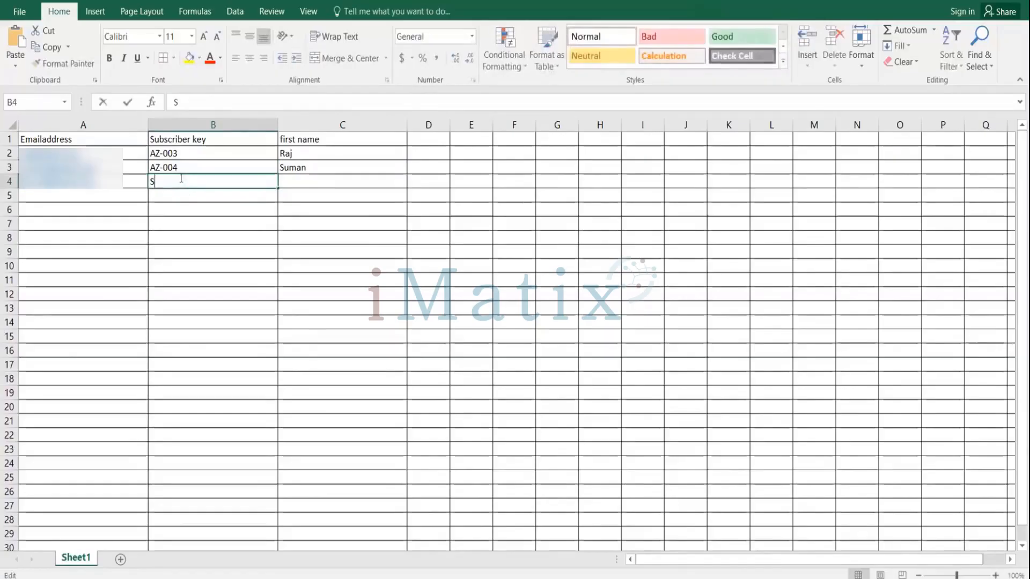
{"action": "key", "text": "BackSpace"}
{"action": "type", "text": "AZ"}
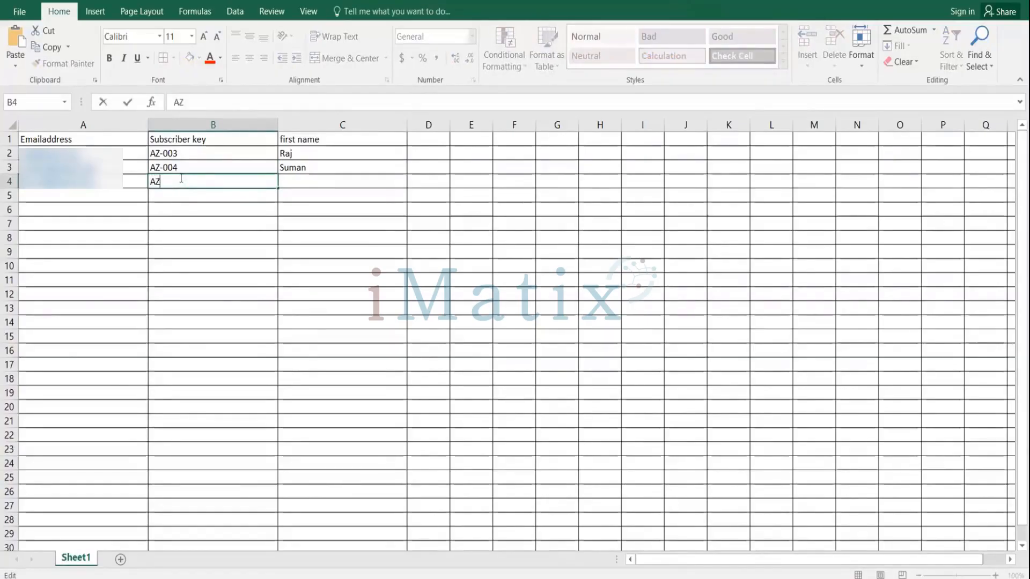
{"action": "type", "text": "-005"}
{"action": "left_click", "coordinate": [306, 184]}
{"action": "type", "text": "Muru"}
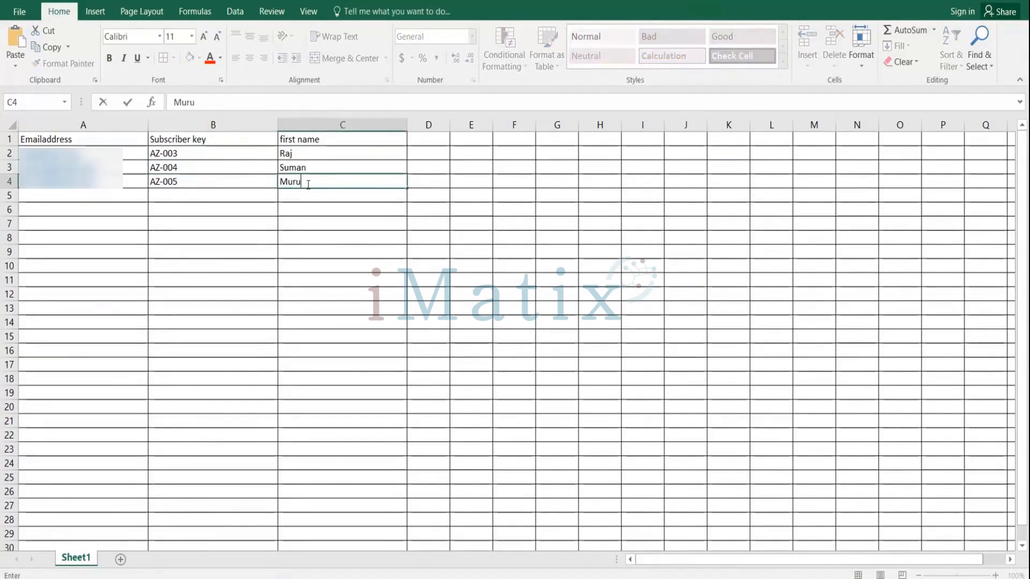
{"action": "type", "text": "li"}
Save the workbook to the Desktop as DataTemplate in CSV (MS-DOS) format, replacing the existing file.
{"action": "left_click", "coordinate": [21, 12]}
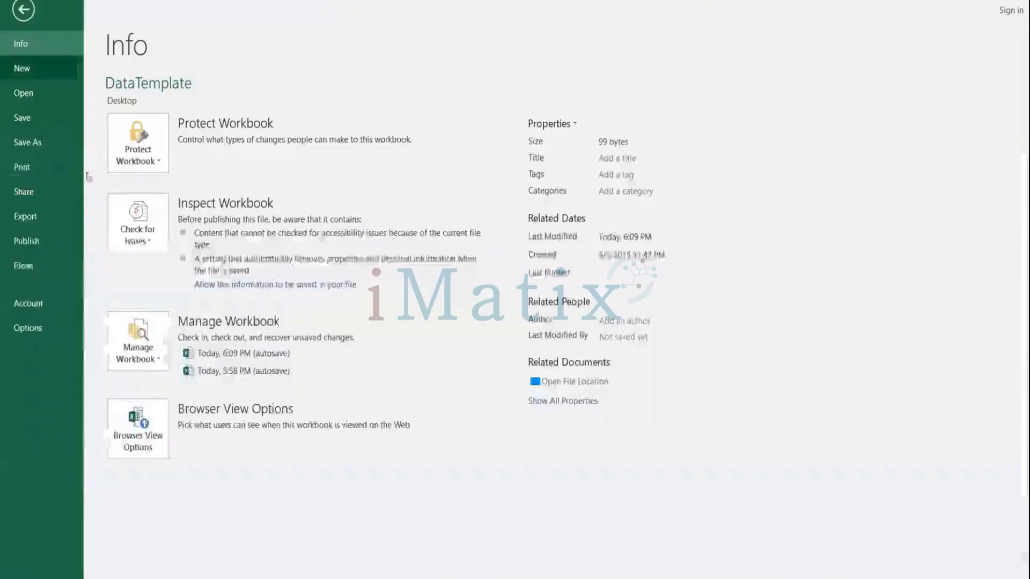
{"action": "left_click", "coordinate": [31, 142]}
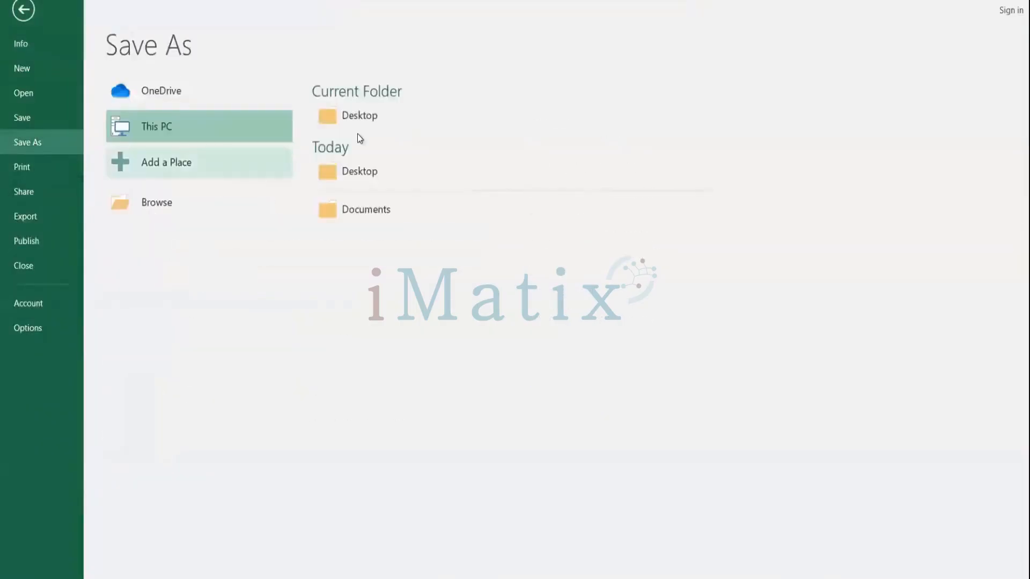
{"action": "left_click", "coordinate": [361, 119]}
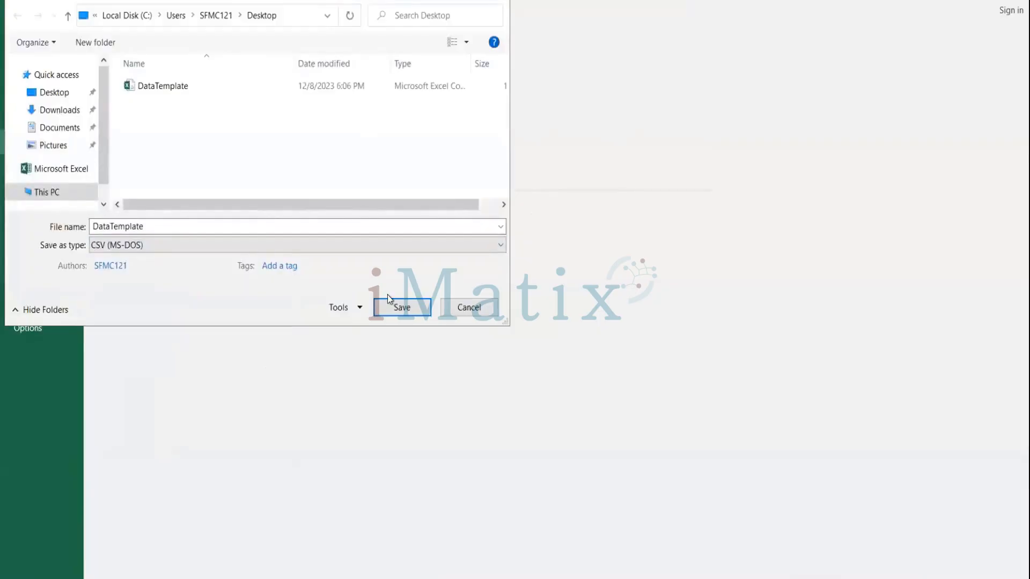
{"action": "left_click", "coordinate": [400, 307]}
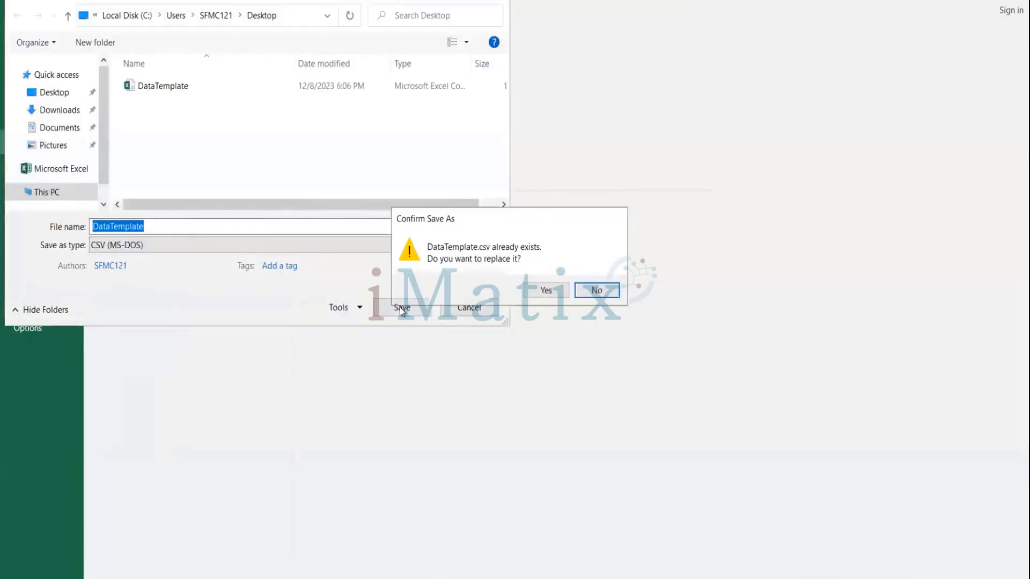
{"action": "left_click", "coordinate": [541, 291]}
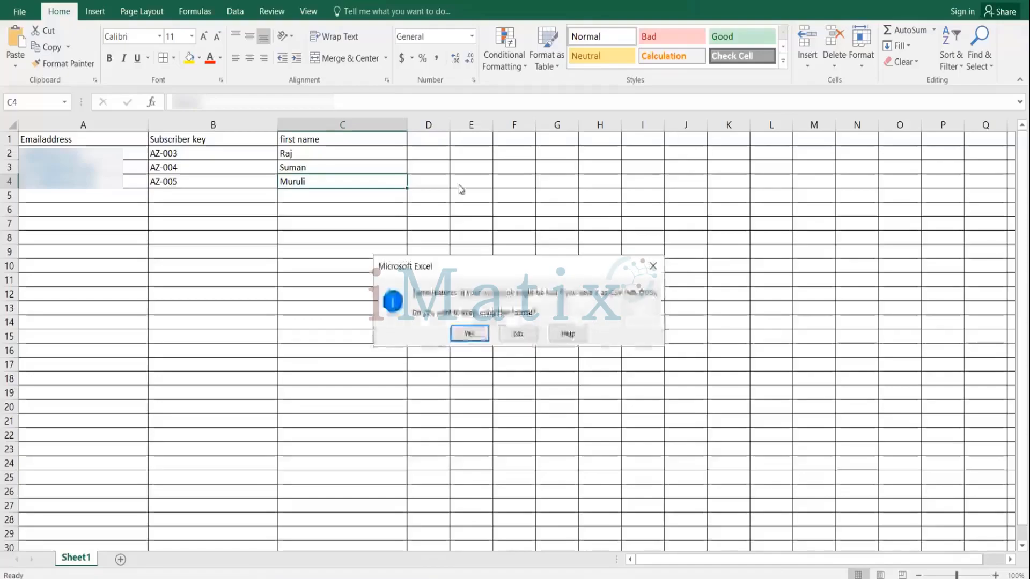
{"action": "left_click", "coordinate": [468, 333]}
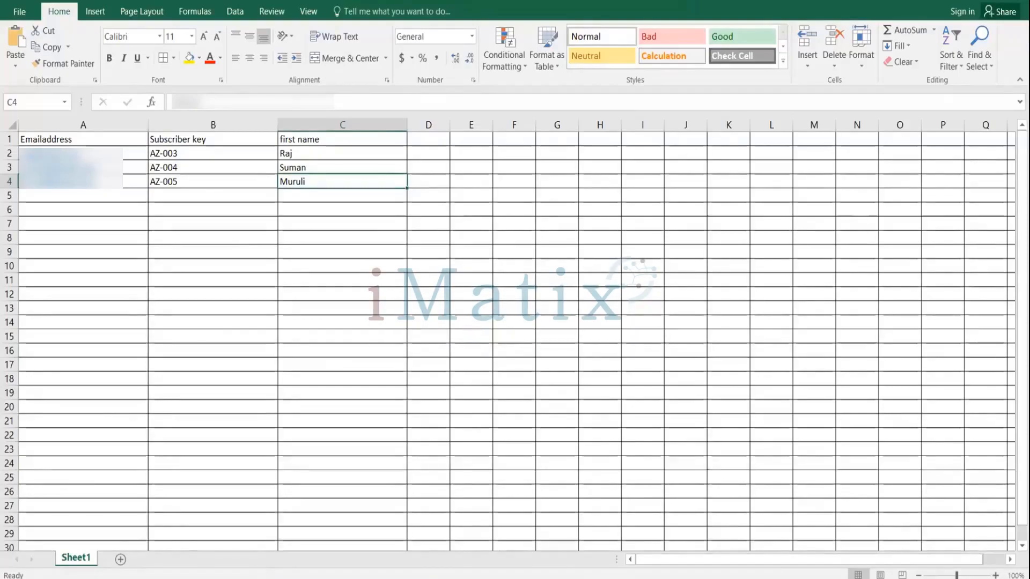
Switch to Email Studio, start importing subscribers into Amazon_Customers, and agree to the opt-in certification.
{"action": "left_click", "coordinate": [412, 578]}
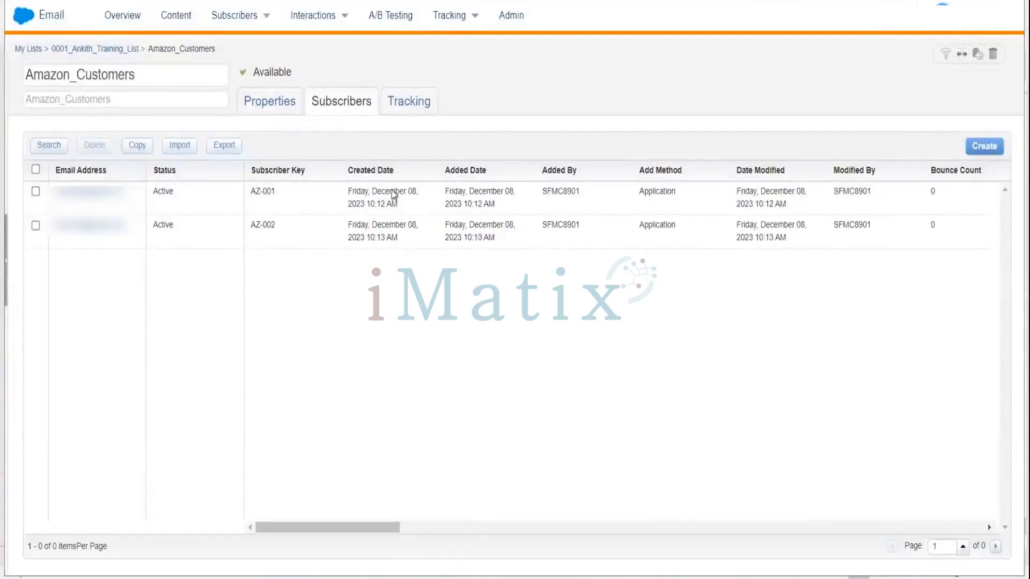
{"action": "left_click", "coordinate": [179, 146]}
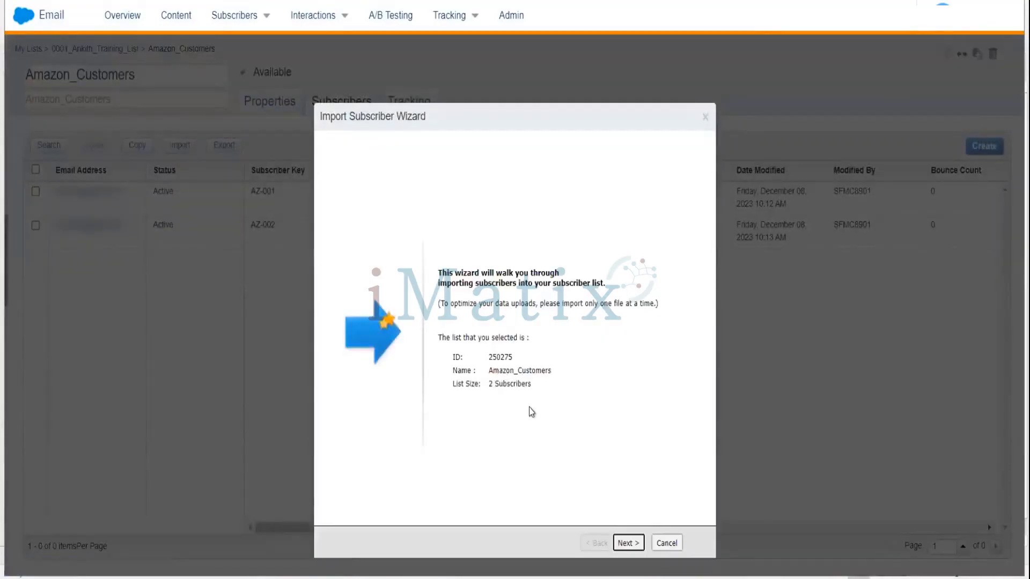
{"action": "left_click", "coordinate": [628, 543]}
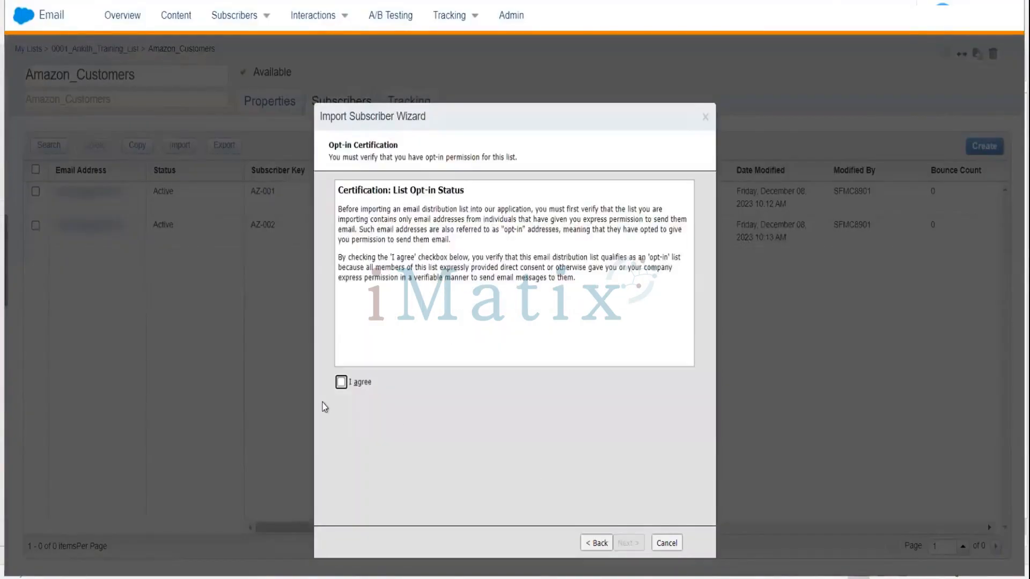
{"action": "left_click", "coordinate": [342, 383]}
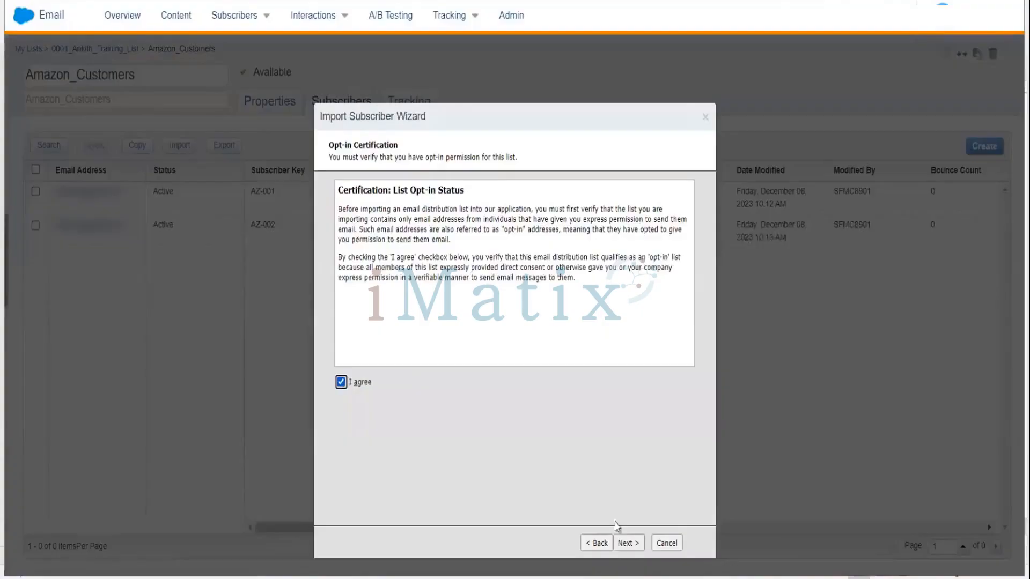
{"action": "left_click", "coordinate": [627, 543]}
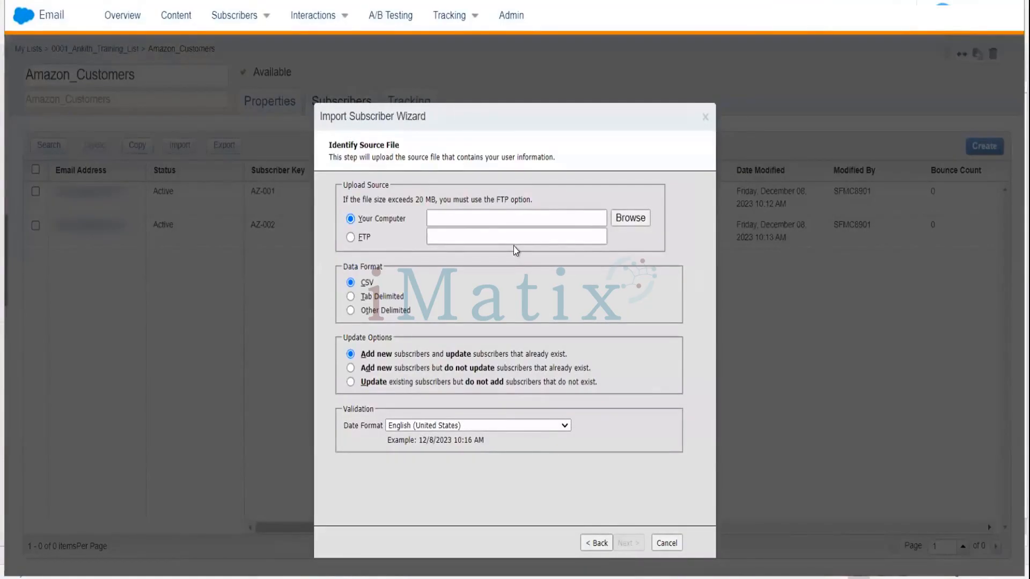
Choose DataTemplate.csv from the computer as the CSV upload source and continue.
{"action": "left_click", "coordinate": [483, 215]}
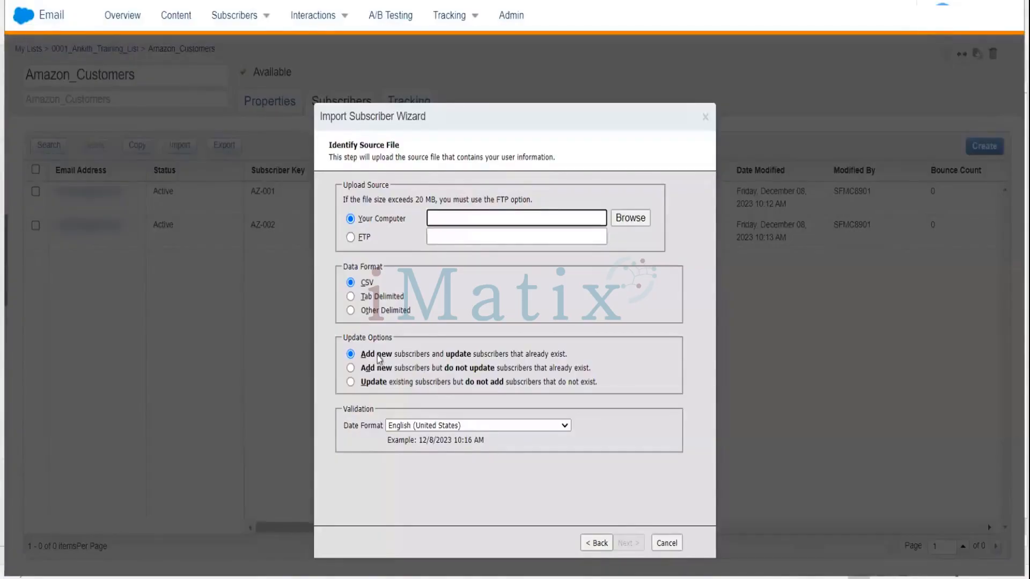
{"action": "left_click", "coordinate": [632, 218]}
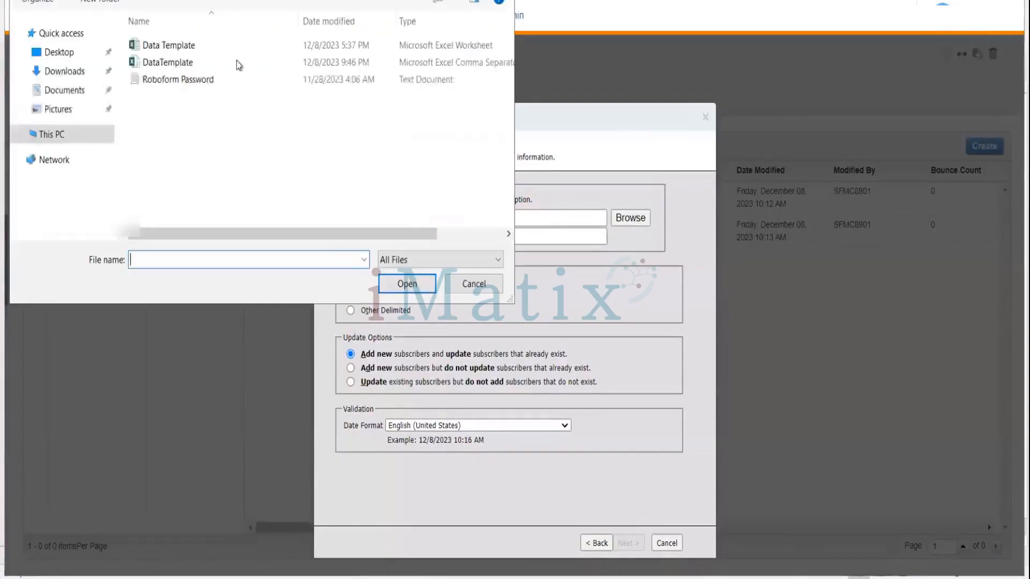
{"action": "left_click", "coordinate": [177, 64]}
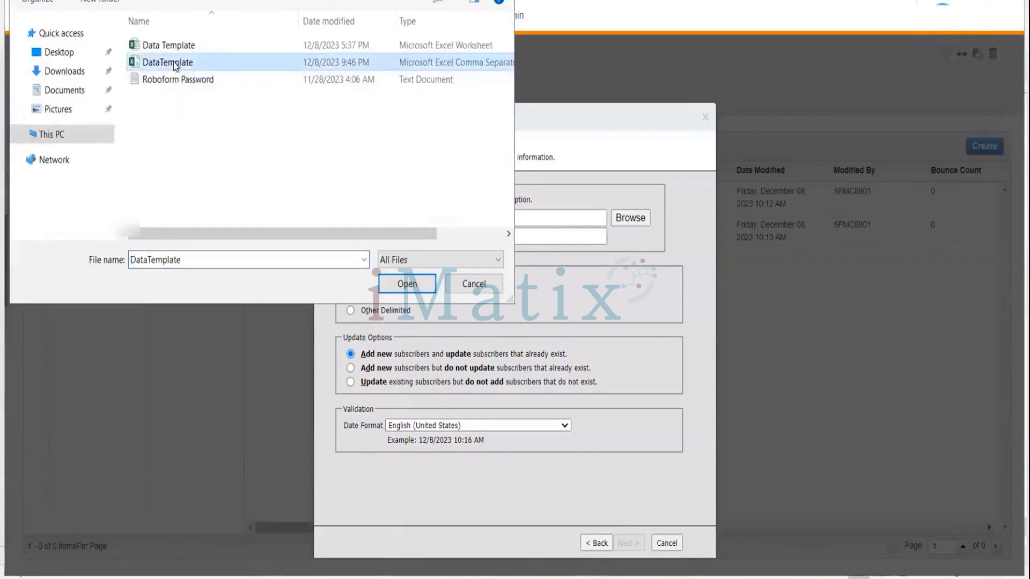
{"action": "left_click", "coordinate": [408, 283]}
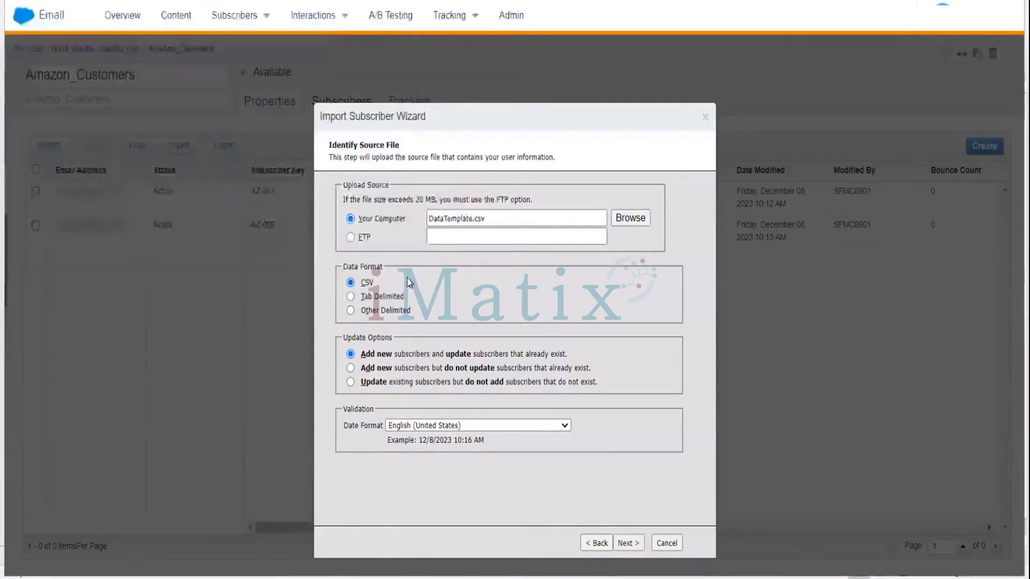
{"action": "left_click", "coordinate": [628, 544]}
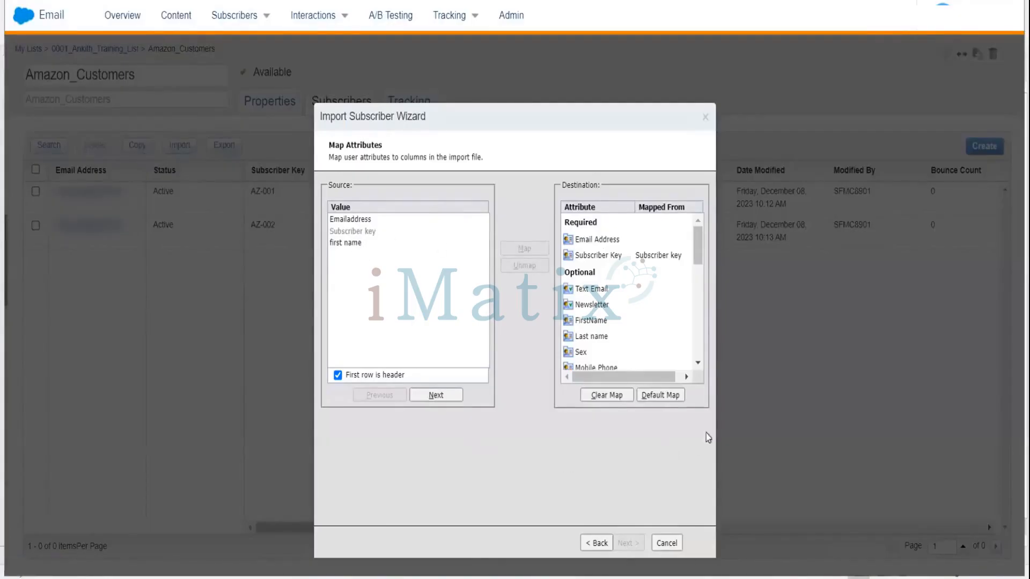
Map Emailaddress to Email Address and first name to FirstName, then continue.
{"action": "left_click", "coordinate": [361, 220]}
{"action": "left_click", "coordinate": [605, 242]}
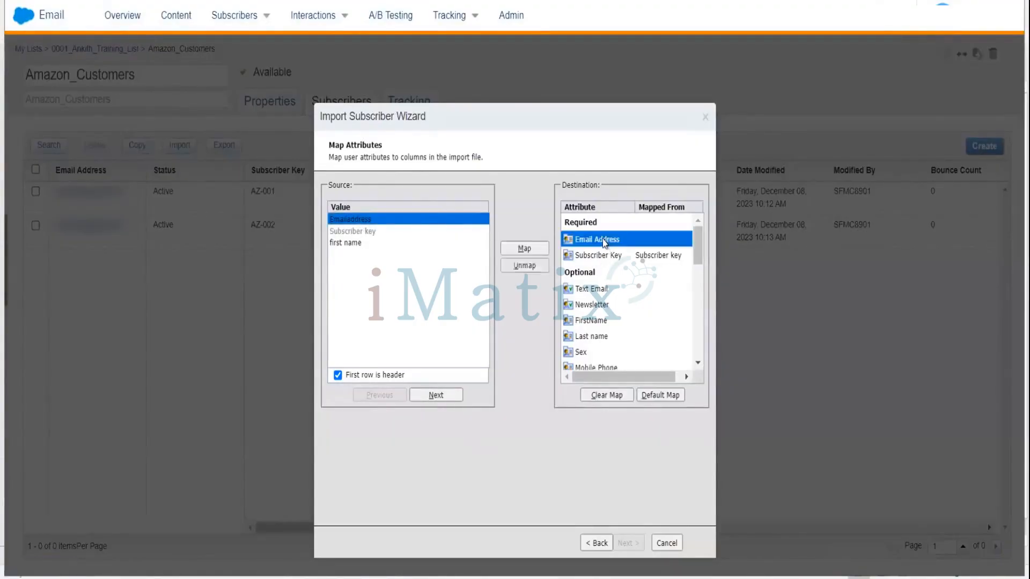
{"action": "left_click", "coordinate": [525, 250]}
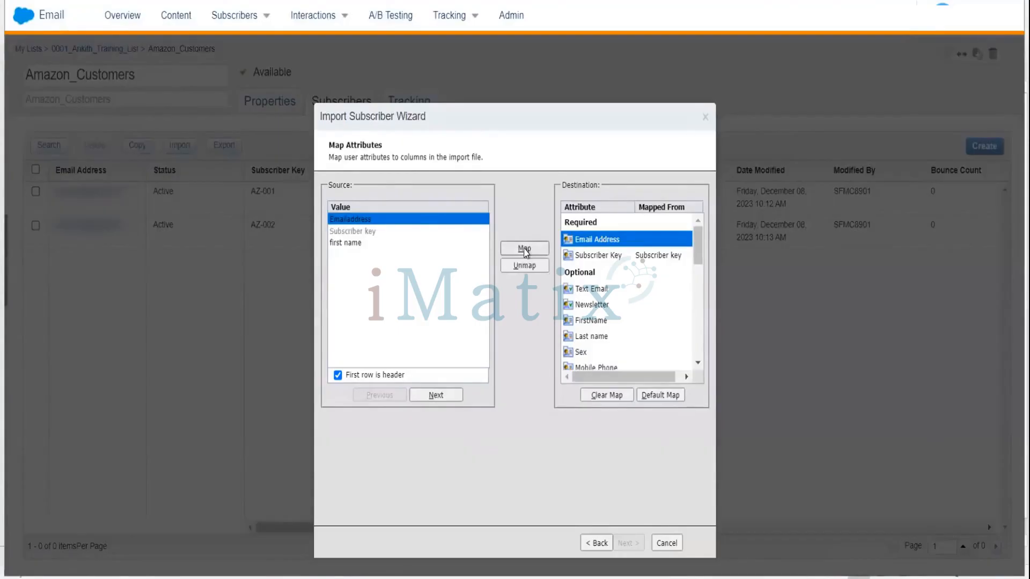
{"action": "left_click", "coordinate": [513, 250]}
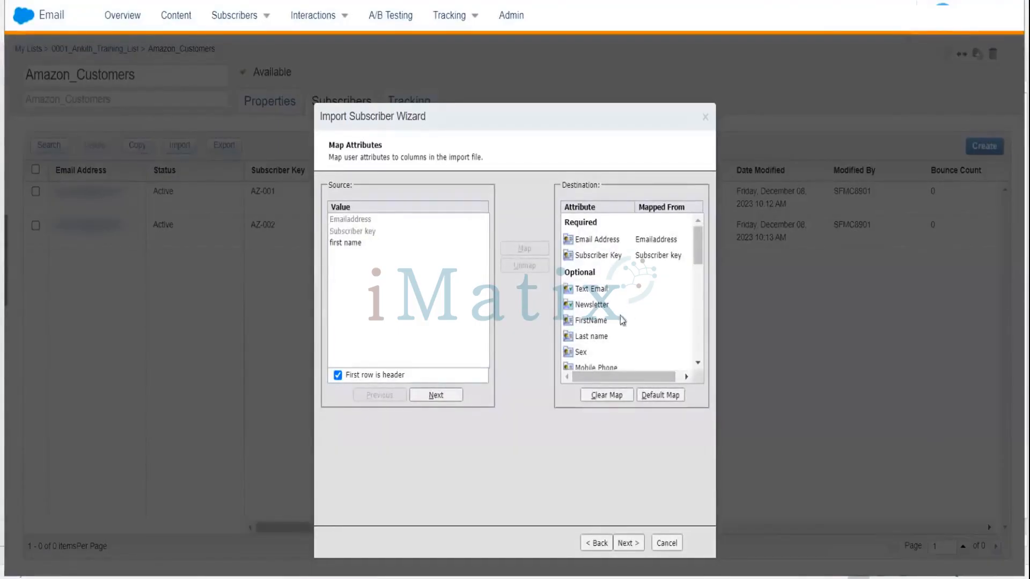
{"action": "left_click", "coordinate": [595, 322]}
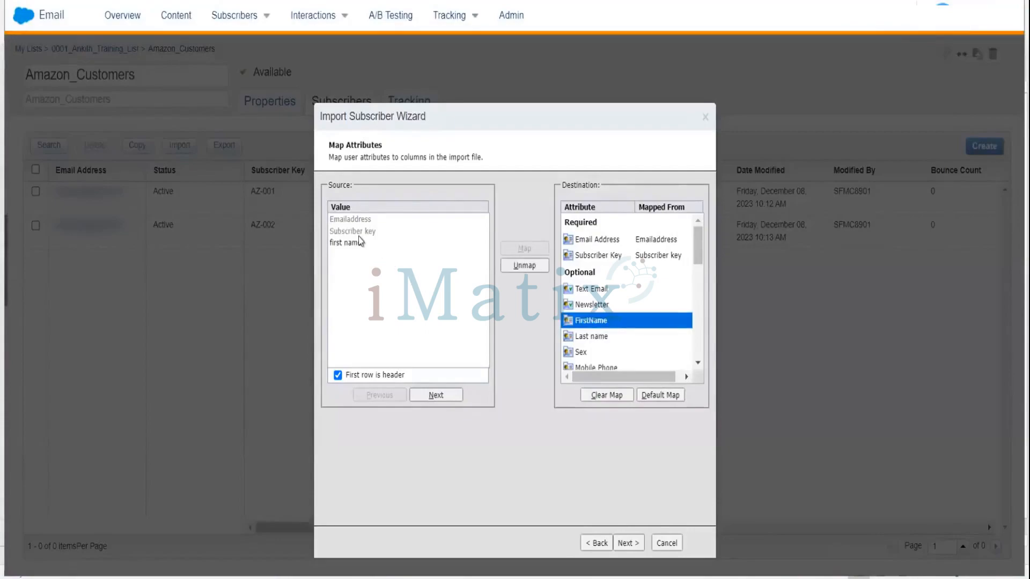
{"action": "left_click", "coordinate": [353, 244]}
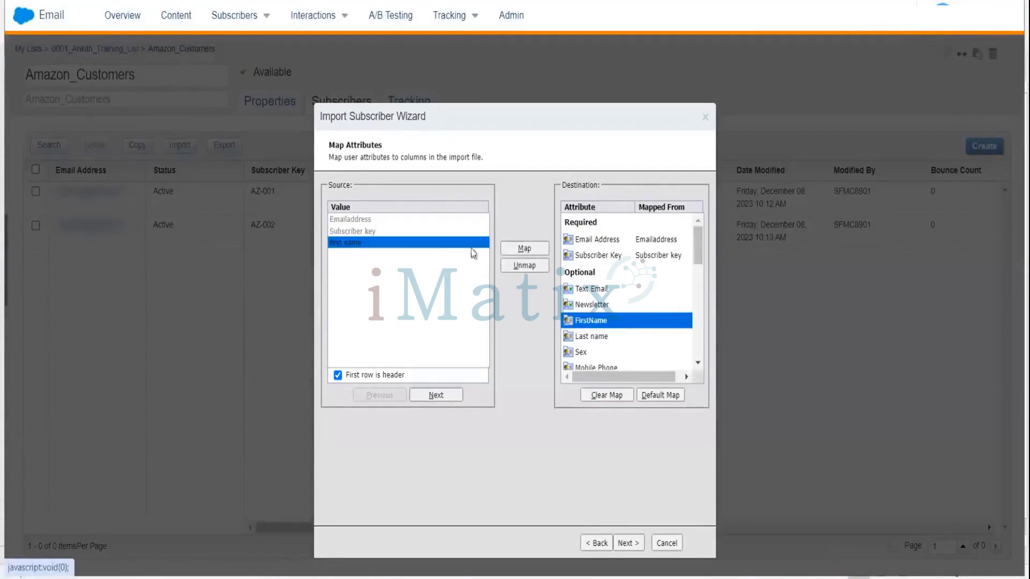
{"action": "left_click", "coordinate": [528, 247]}
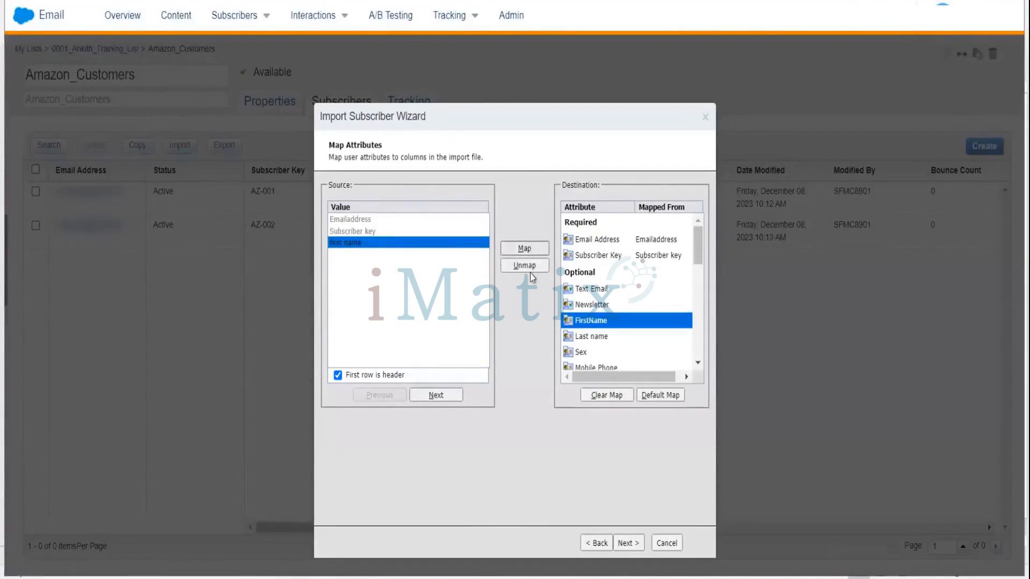
{"action": "left_click", "coordinate": [585, 401]}
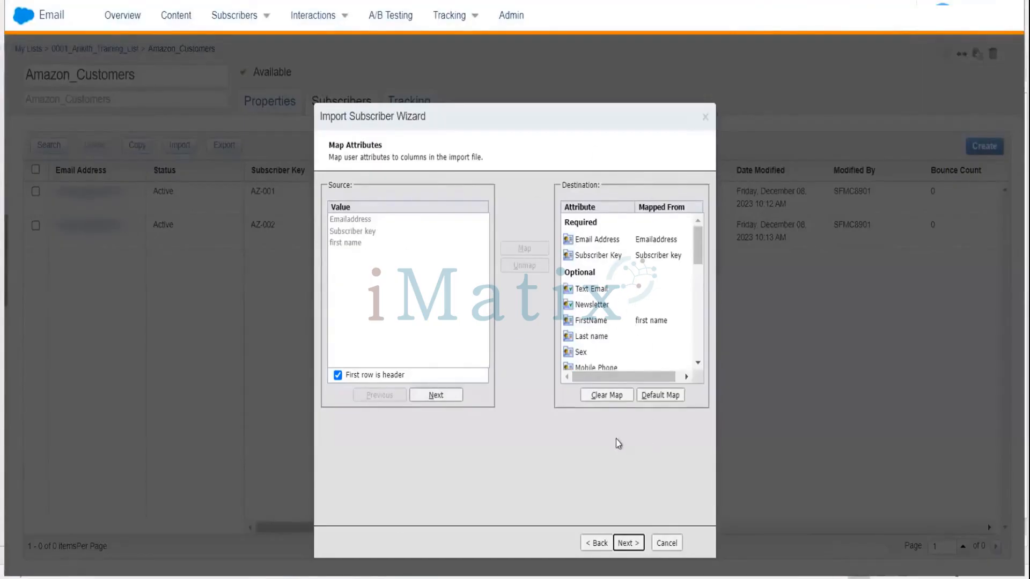
{"action": "left_click", "coordinate": [623, 543]}
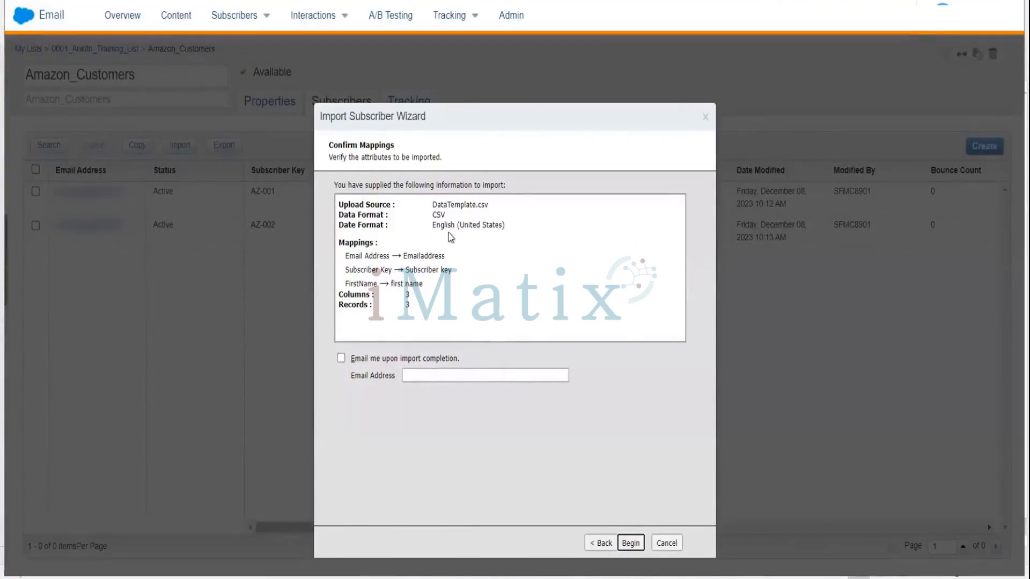
Review the import mappings and begin the import.
{"action": "left_click", "coordinate": [425, 272]}
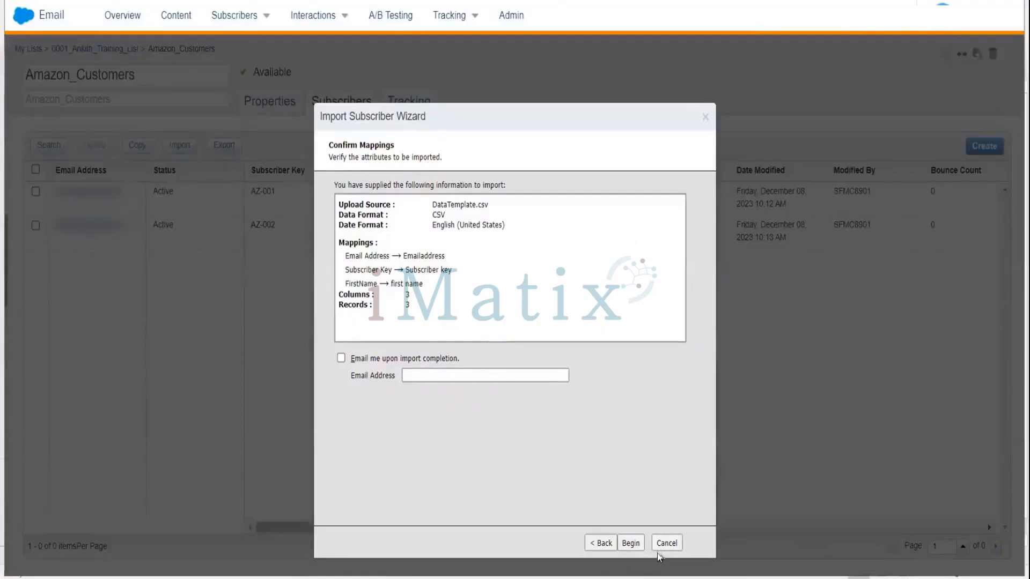
{"action": "left_click", "coordinate": [428, 375]}
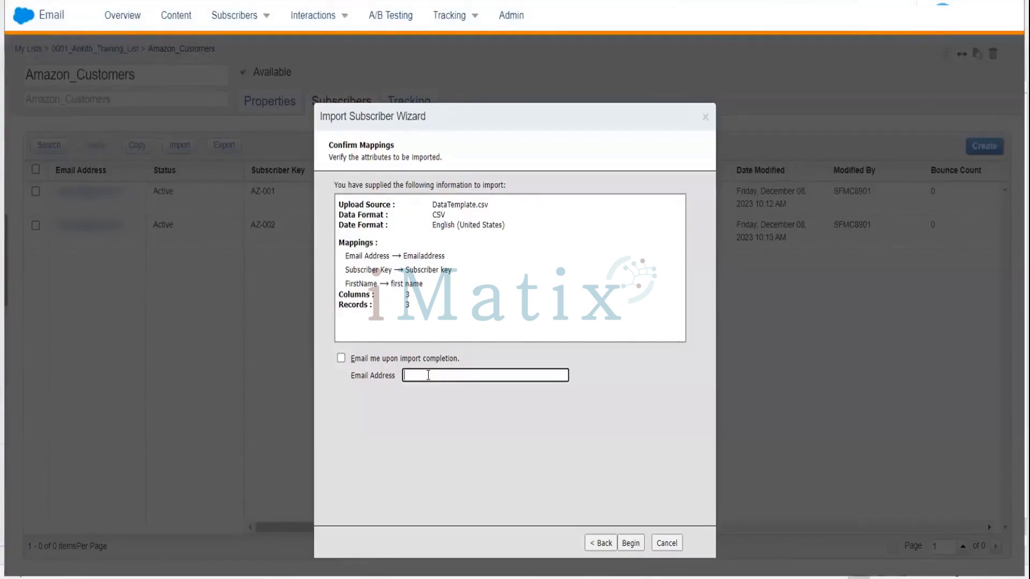
{"action": "left_click", "coordinate": [630, 543]}
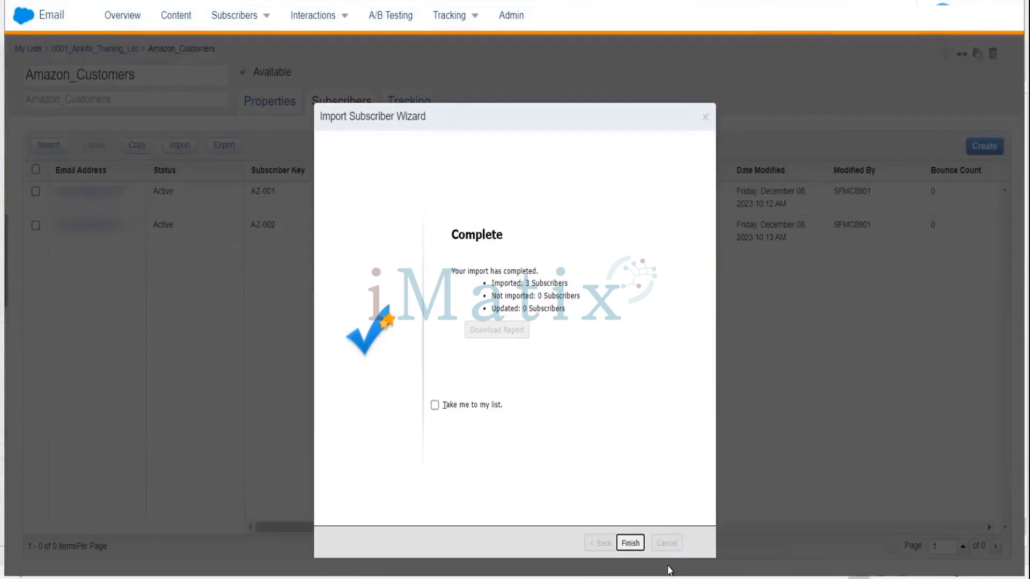
Finish the import wizard and open the Amazon_Customers list to check the subscribers.
{"action": "left_click", "coordinate": [631, 543]}
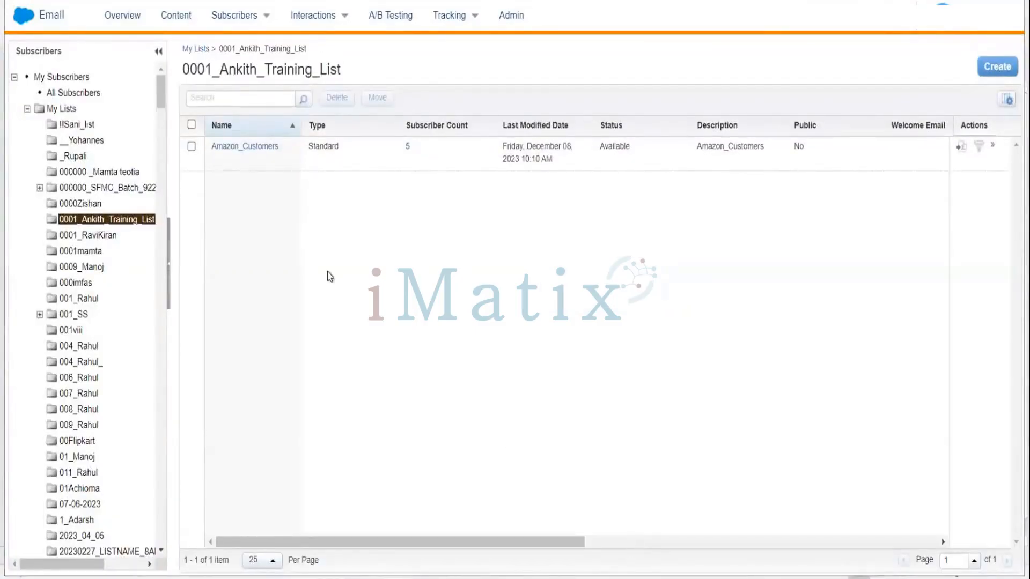
{"action": "left_click", "coordinate": [244, 147]}
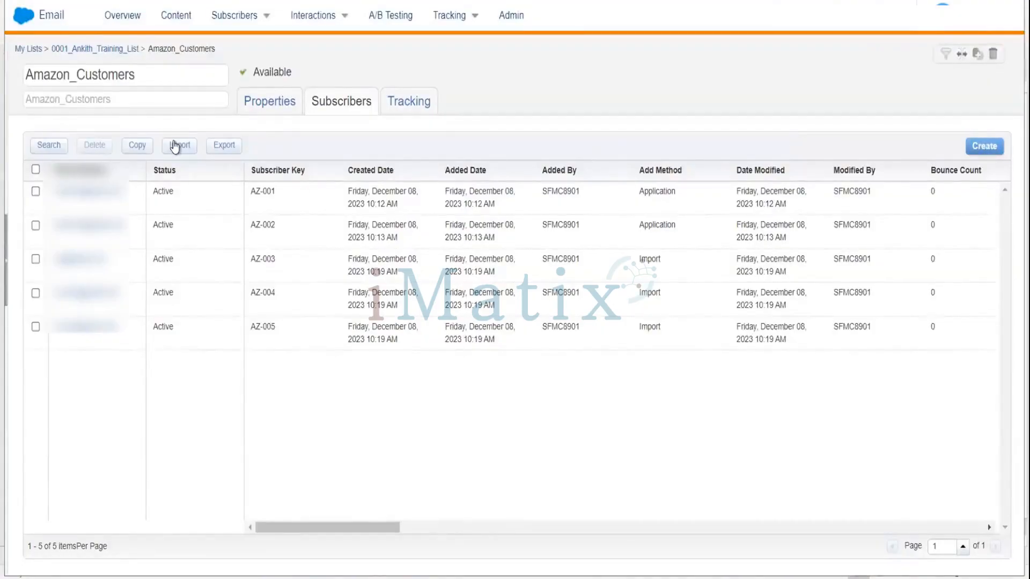
Switch to Excel and add a DOB column heading after first name in the data template.
{"action": "left_click", "coordinate": [456, 578]}
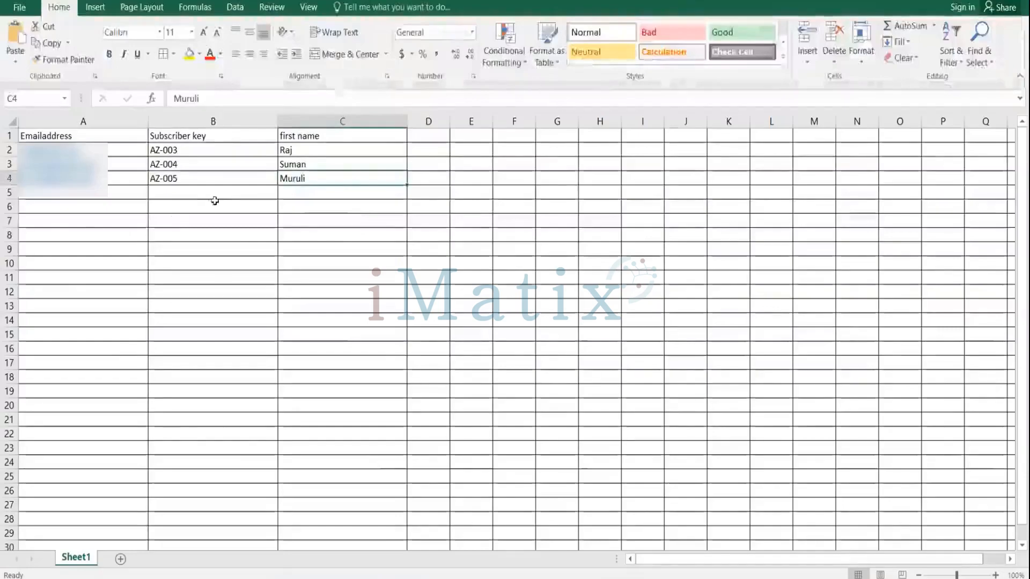
{"action": "left_click", "coordinate": [64, 193]}
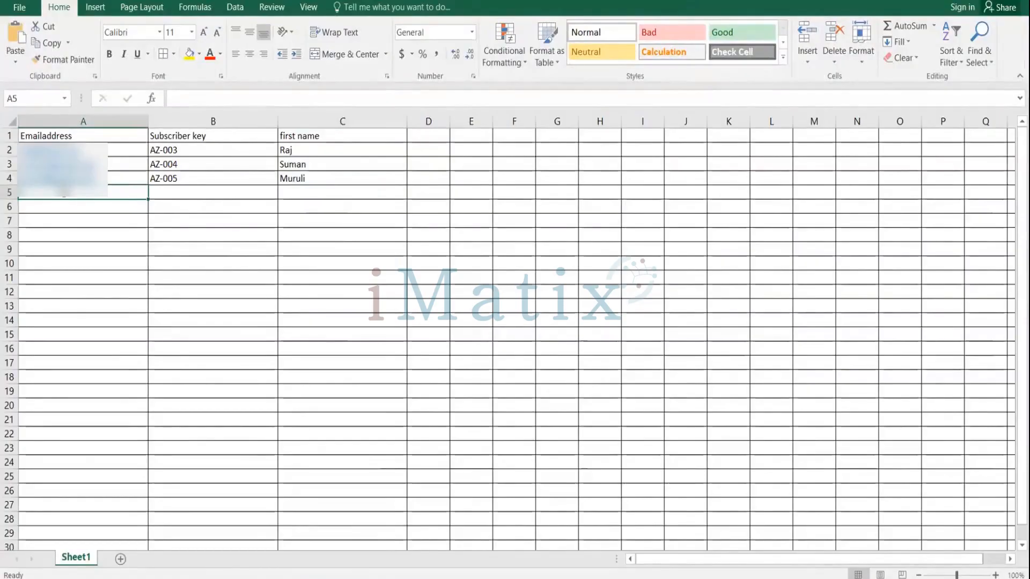
{"action": "type", "text": "bhara"}
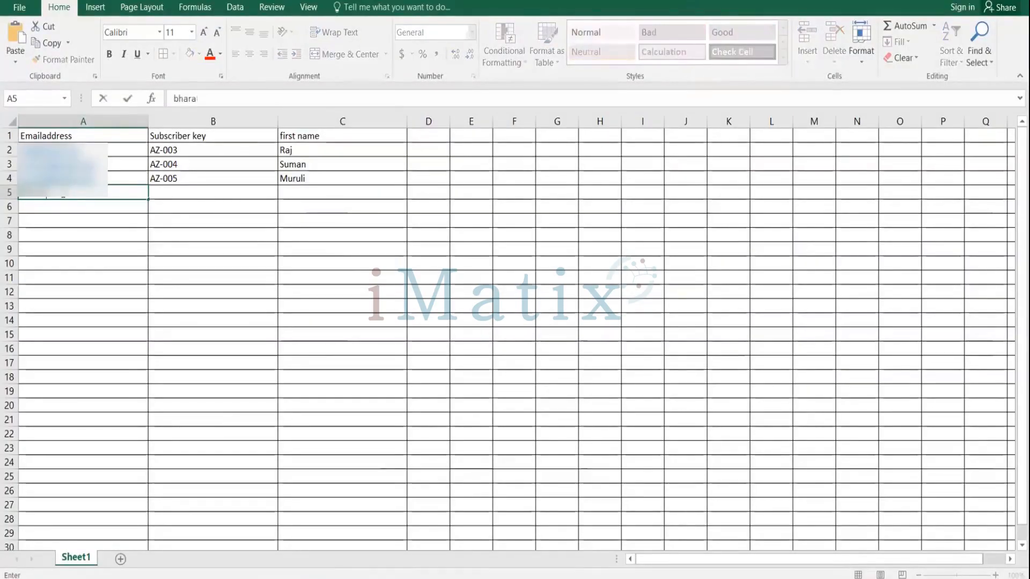
{"action": "key", "text": "BackSpace"}
{"action": "key", "text": "BackSpace"}
{"action": "key", "text": "BackSpace"}
{"action": "key", "text": "BackSpace"}
{"action": "key", "text": "BackSpace"}
{"action": "left_click", "coordinate": [429, 138]}
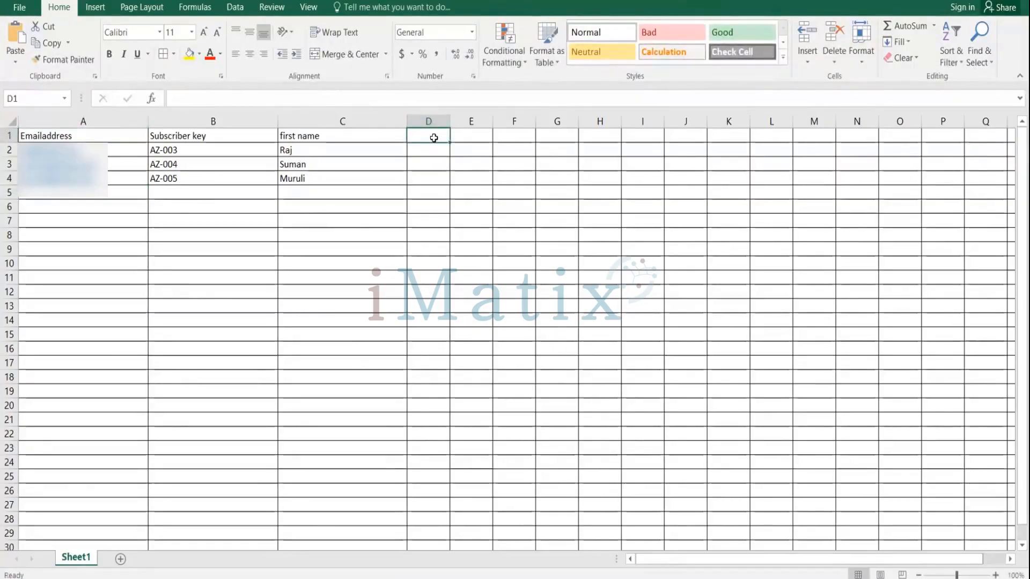
{"action": "double_click", "coordinate": [434, 138]}
{"action": "type", "text": "D"}
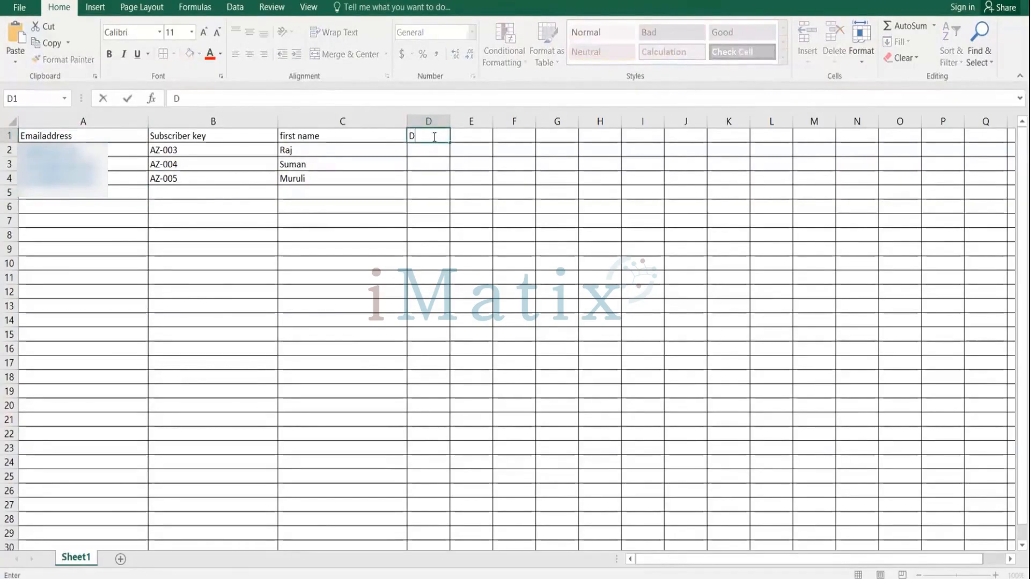
{"action": "type", "text": "OB"}
{"action": "key", "text": "Return"}
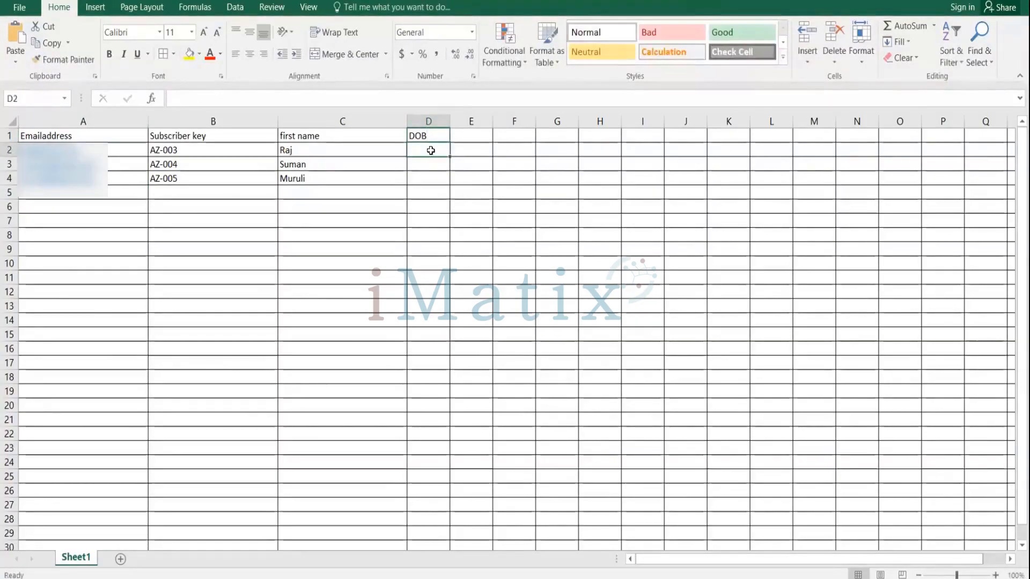
Enter dates of birth in the DOB column for subscribers AZ-003, AZ-004 and AZ-005.
{"action": "double_click", "coordinate": [430, 150]}
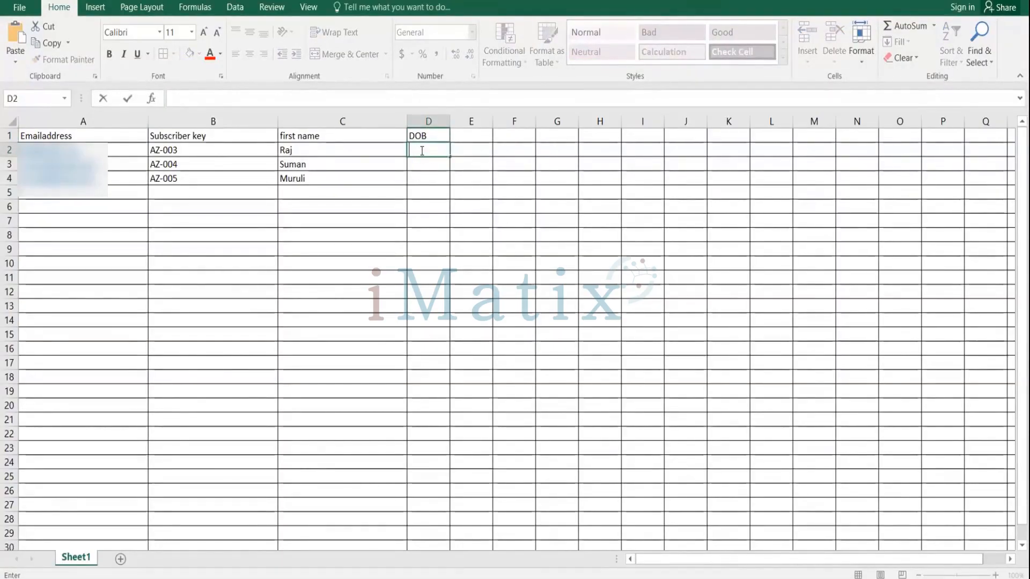
{"action": "type", "text": "02-12-1980"}
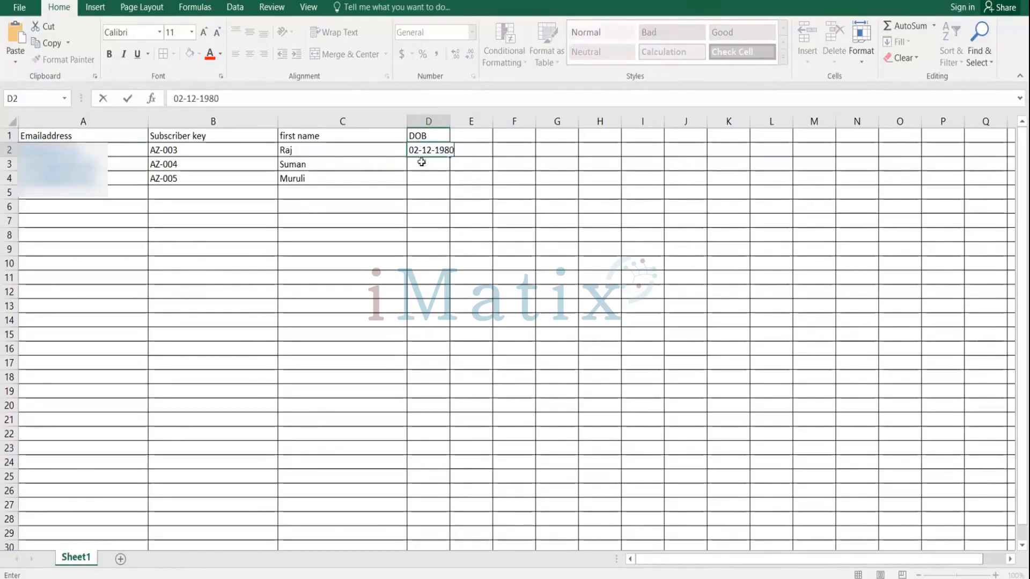
{"action": "left_click", "coordinate": [423, 167]}
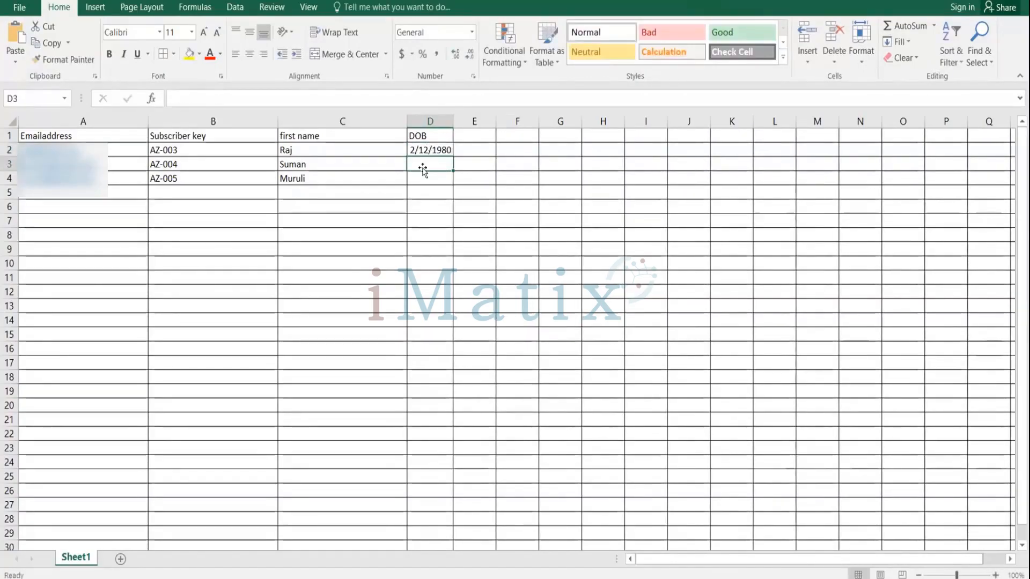
{"action": "type", "text": "0"}
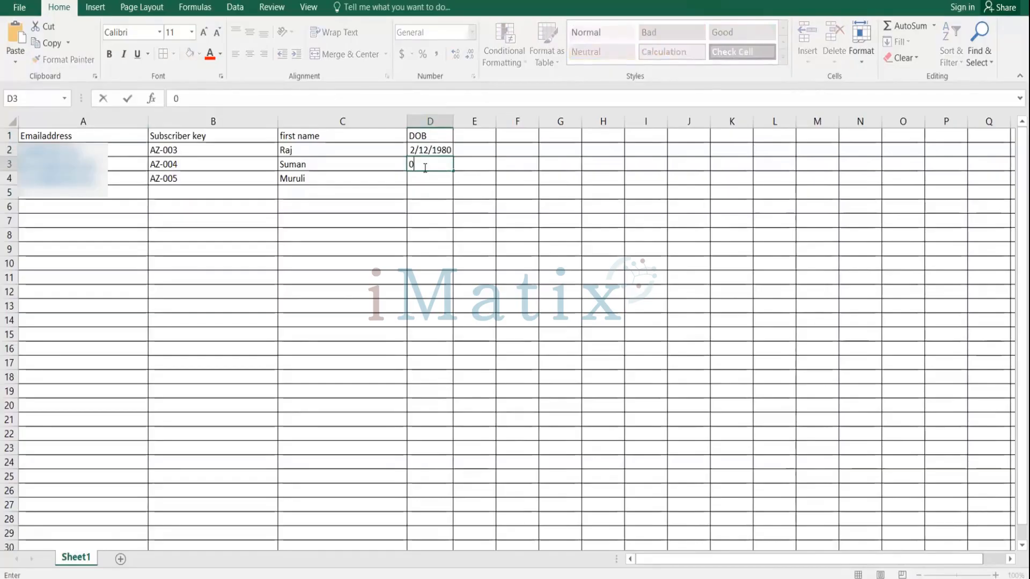
{"action": "type", "text": "3/09/1982"}
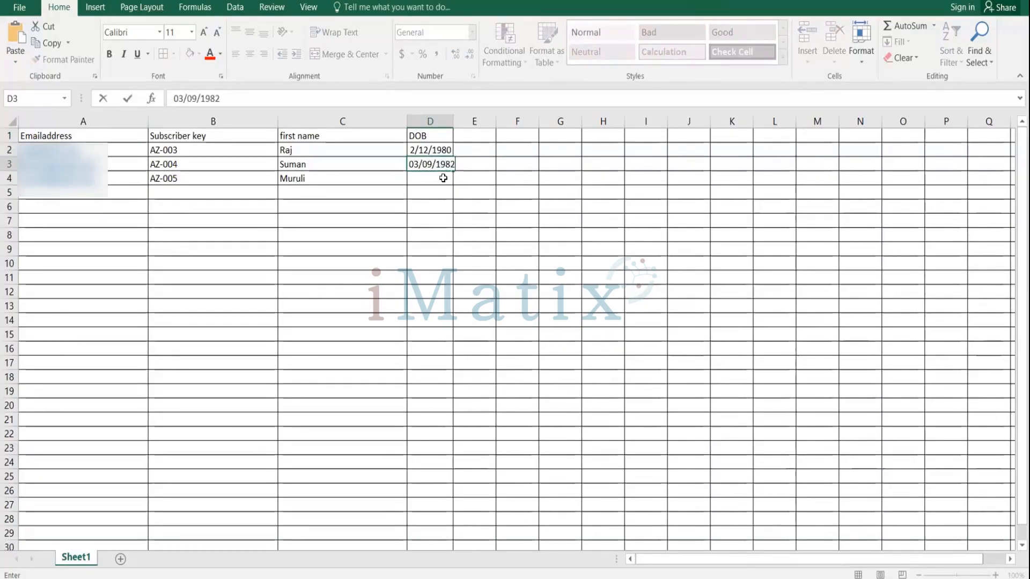
{"action": "left_click", "coordinate": [444, 178]}
{"action": "type", "text": "0"}
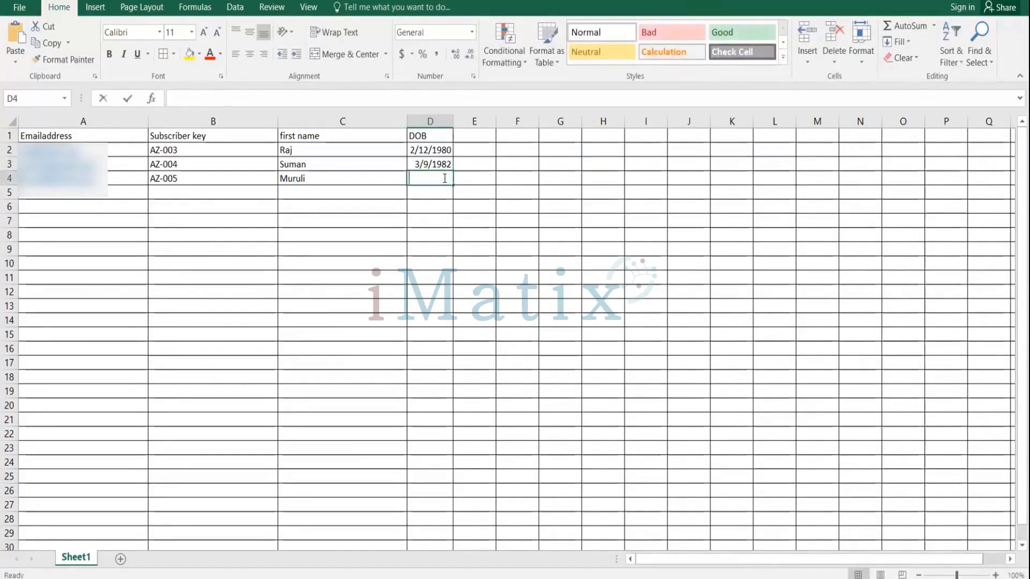
{"action": "type", "text": "4"}
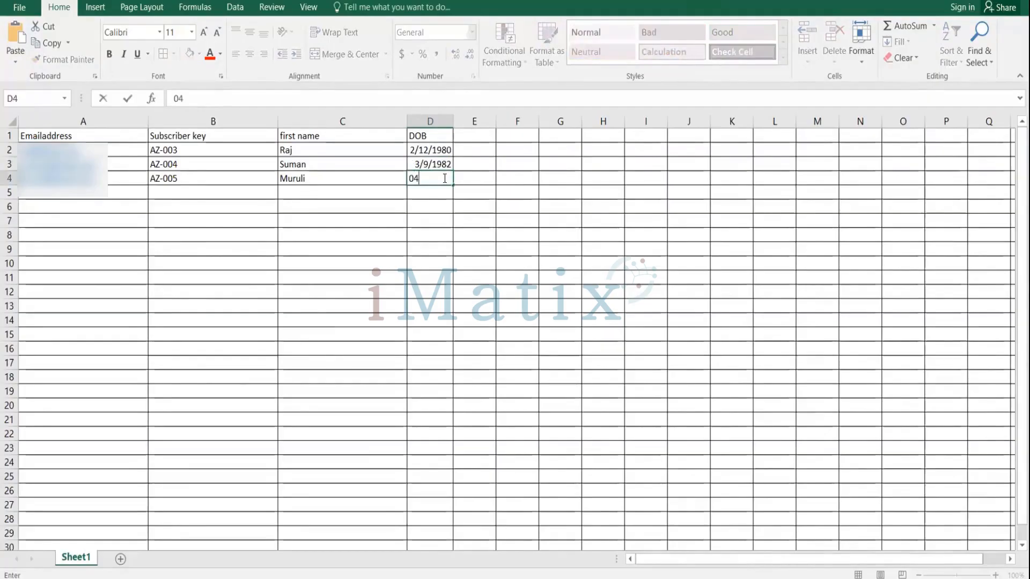
{"action": "type", "text": "/012="}
{"action": "key", "text": "BackSpace"}
{"action": "type", "text": "/2002"}
{"action": "left_click", "coordinate": [448, 220]}
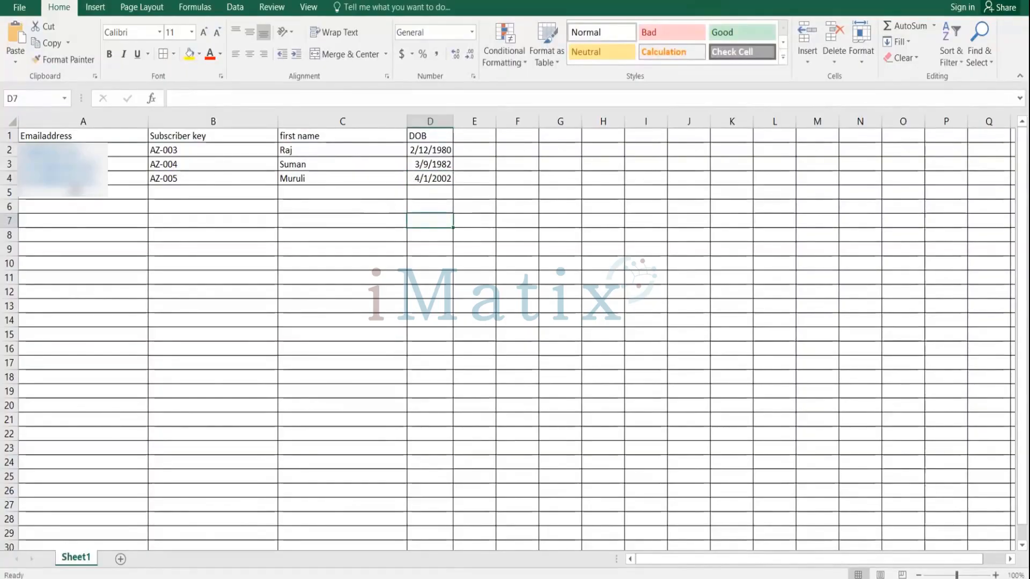
Add a new subscriber row with an e-mail address, subscriber key AZ-006 and a first name.
{"action": "left_click", "coordinate": [76, 191]}
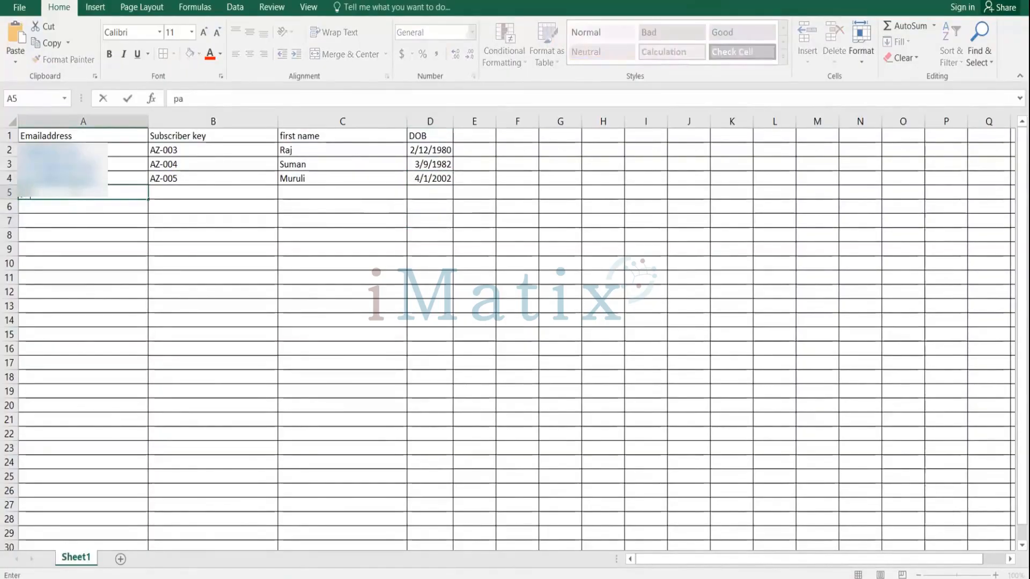
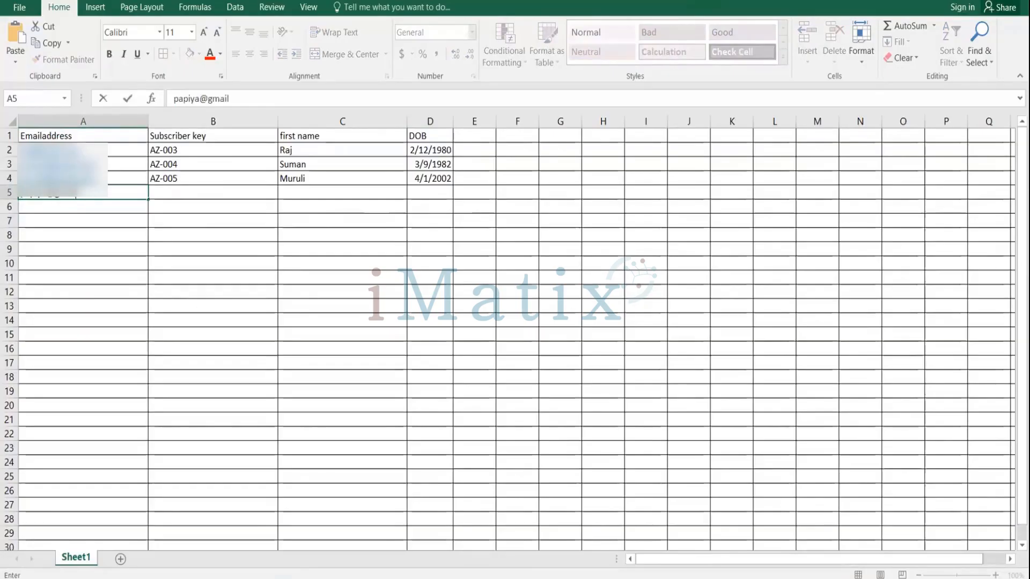
{"action": "left_click", "coordinate": [188, 196]}
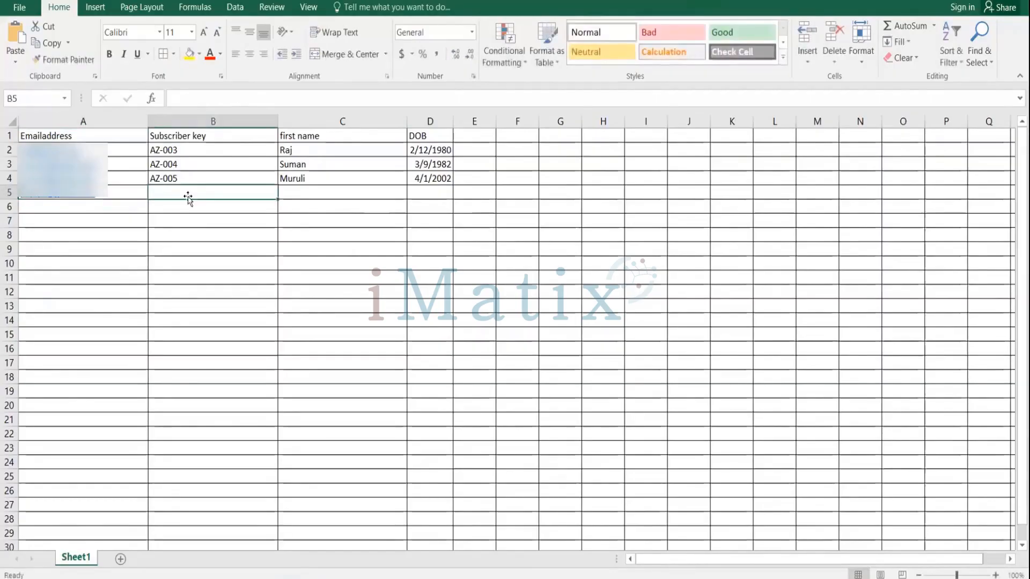
{"action": "type", "text": "AZ-"}
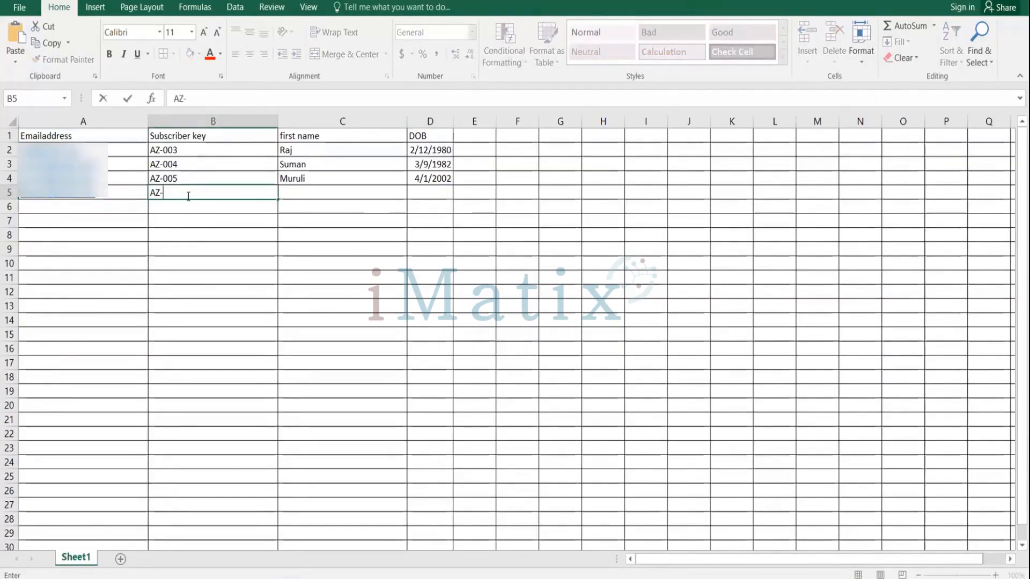
{"action": "type", "text": "006"}
{"action": "left_click", "coordinate": [304, 195]}
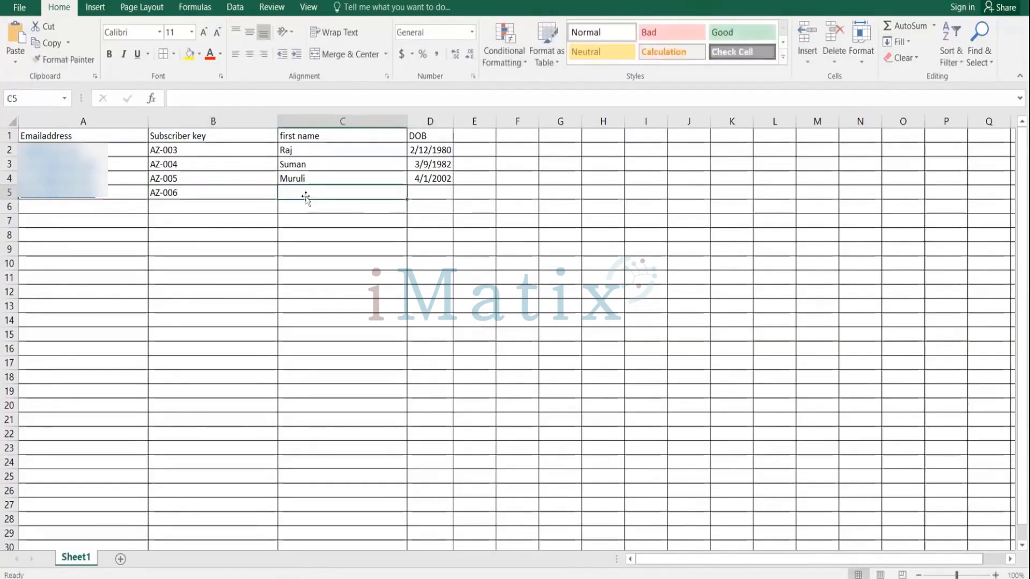
{"action": "type", "text": "Papit"}
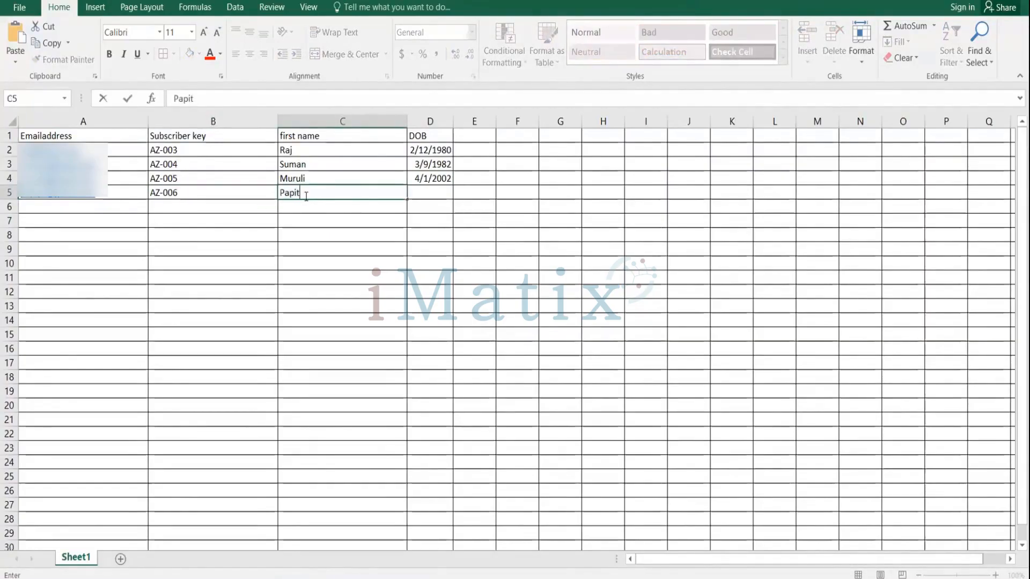
{"action": "key", "text": "BackSpace"}
{"action": "type", "text": "ya"}
Enter the new subscriber's date of birth and save the file, keeping the CSV format.
{"action": "left_click", "coordinate": [433, 192]}
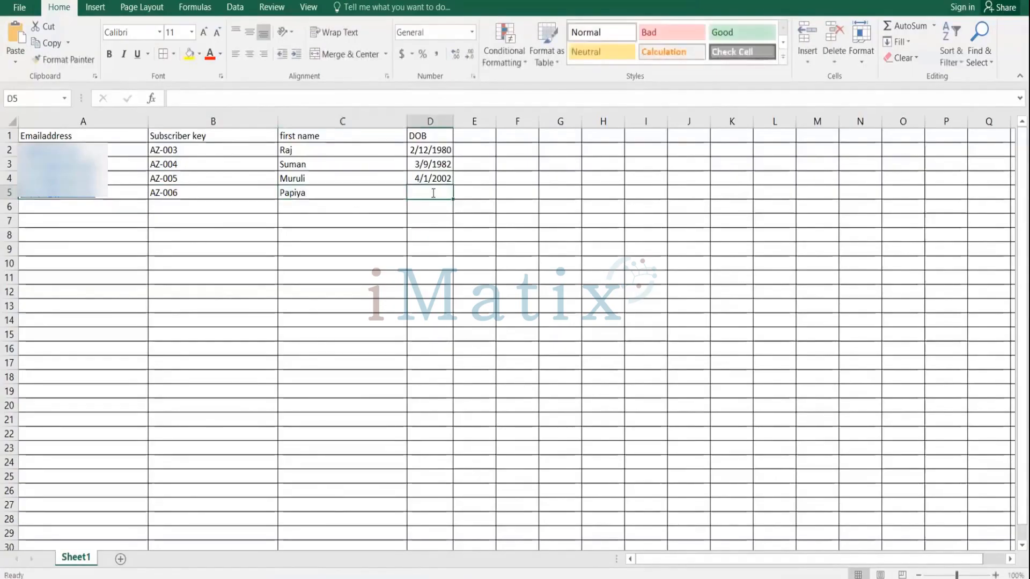
{"action": "type", "text": "04/0"}
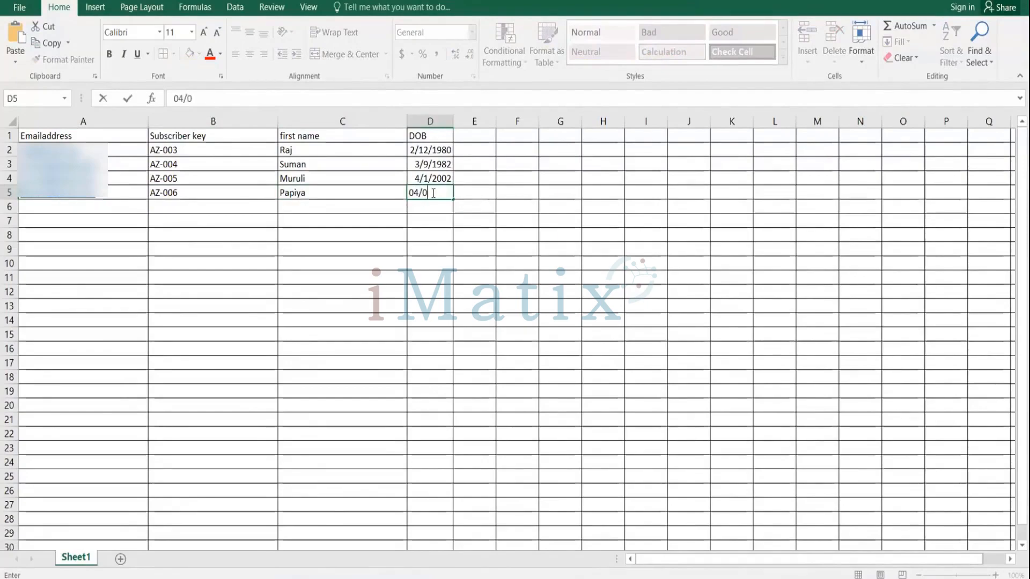
{"action": "type", "text": "3/2003"}
{"action": "key", "text": "ctrl+s"}
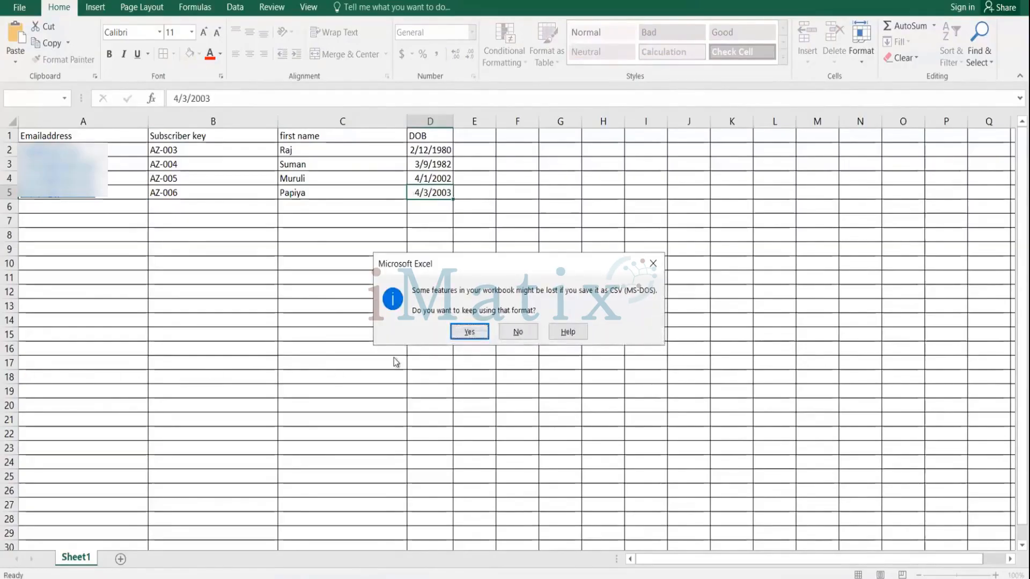
{"action": "left_click", "coordinate": [468, 331]}
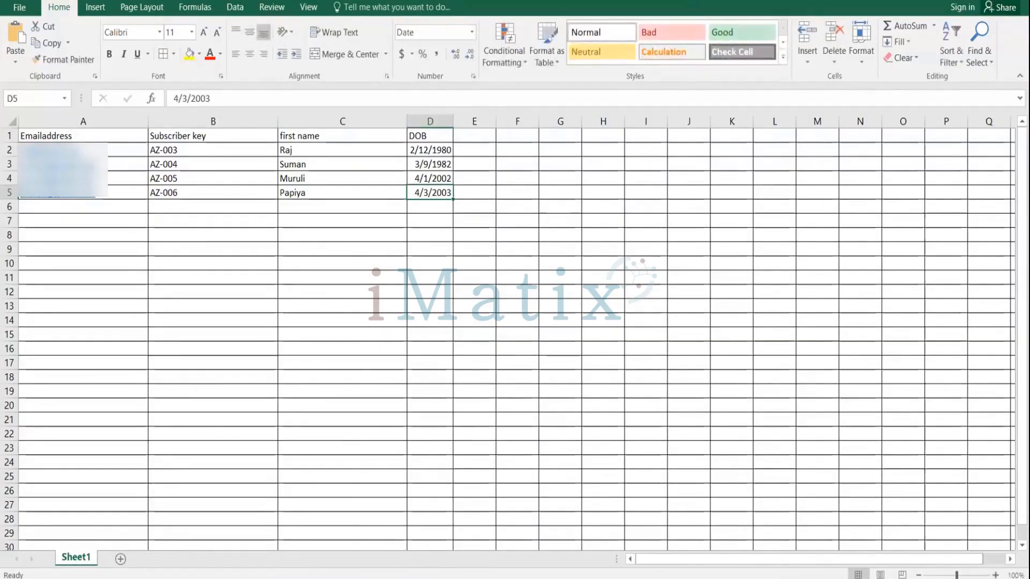
{"action": "mouse_move", "coordinate": [379, 577]}
{"action": "left_click", "coordinate": [379, 518]}
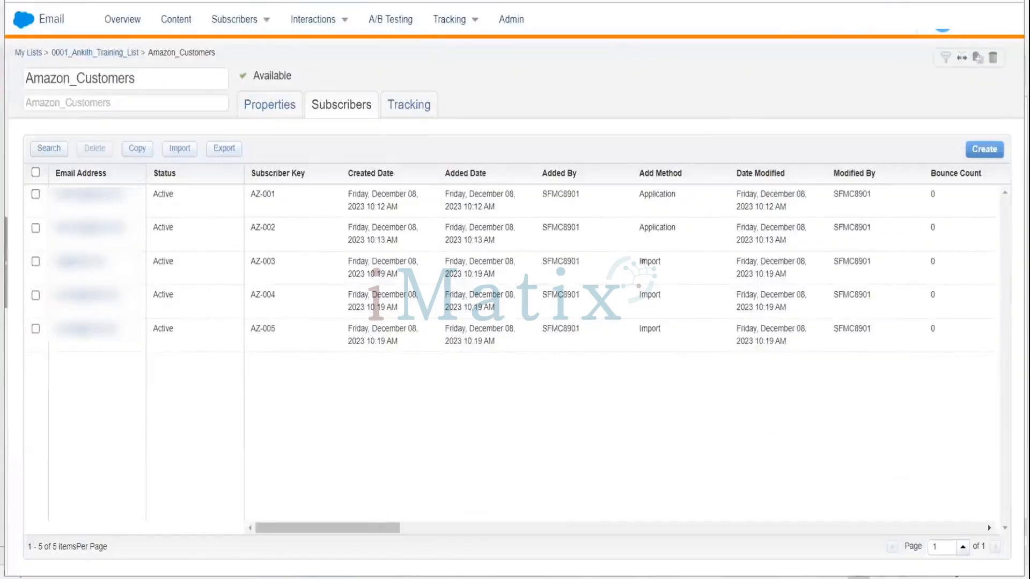
{"action": "left_click", "coordinate": [397, 576]}
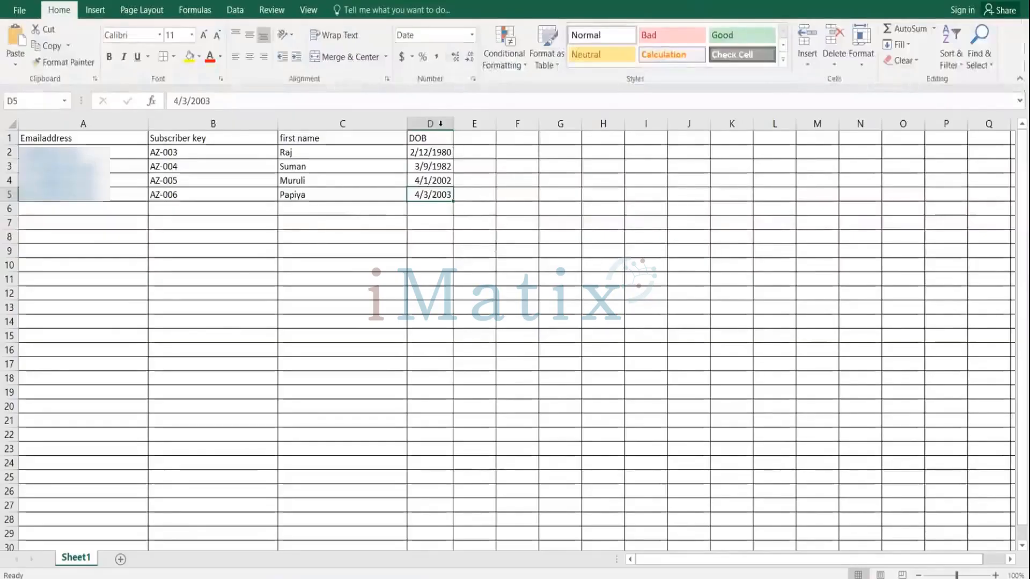
Inspect the date format of the DOB cells in the Format Cells dialog, then cancel it.
{"action": "left_click", "coordinate": [442, 156]}
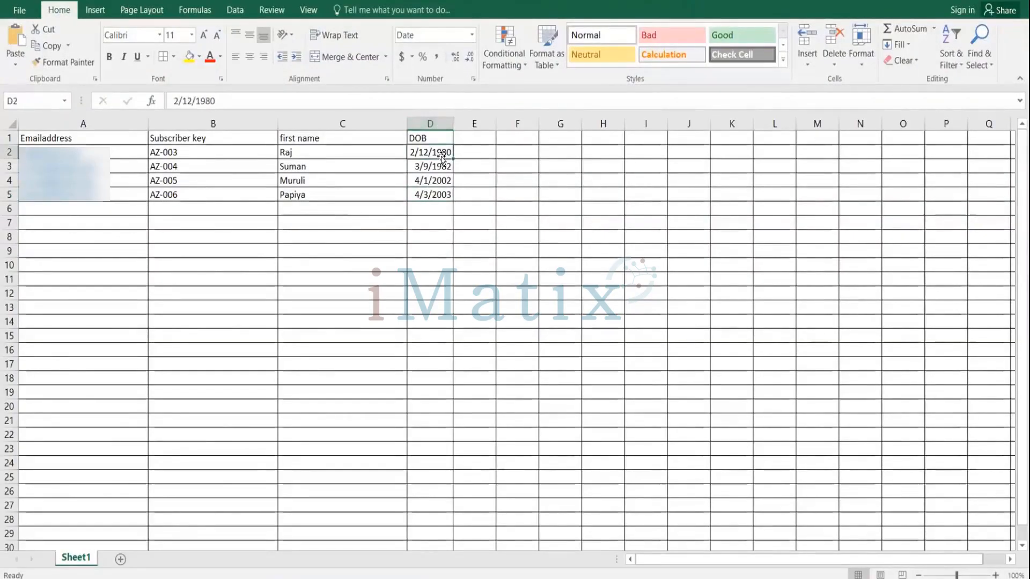
{"action": "left_click_drag", "start_coordinate": [441, 156], "coordinate": [441, 155]}
{"action": "right_click", "coordinate": [441, 154]}
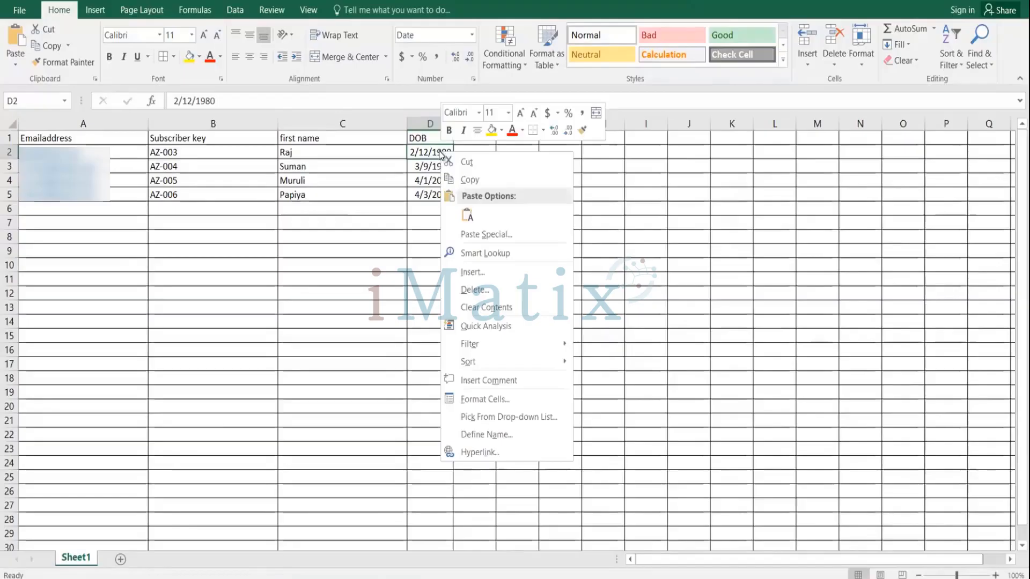
{"action": "left_click", "coordinate": [433, 151]}
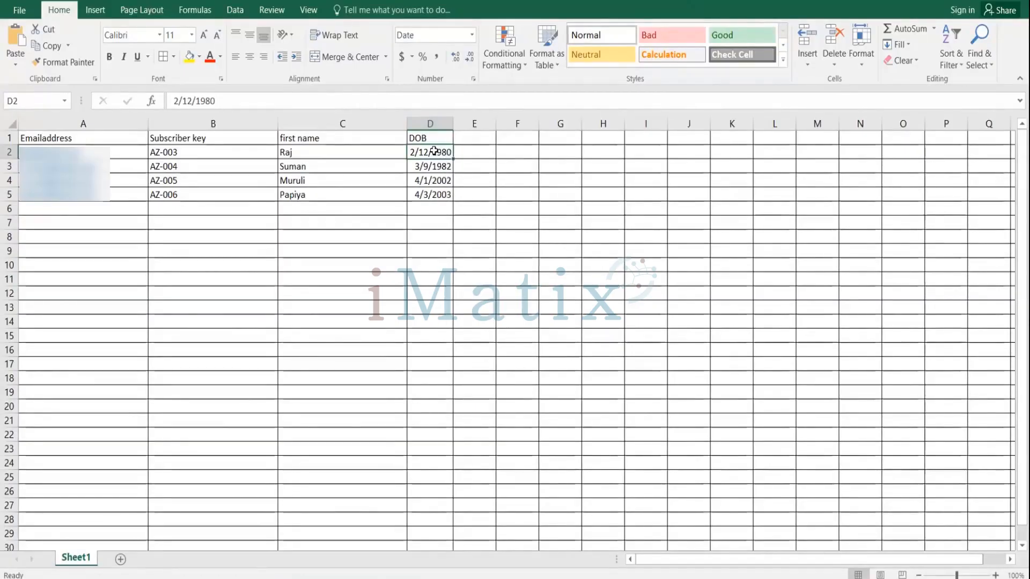
{"action": "right_click", "coordinate": [436, 152]}
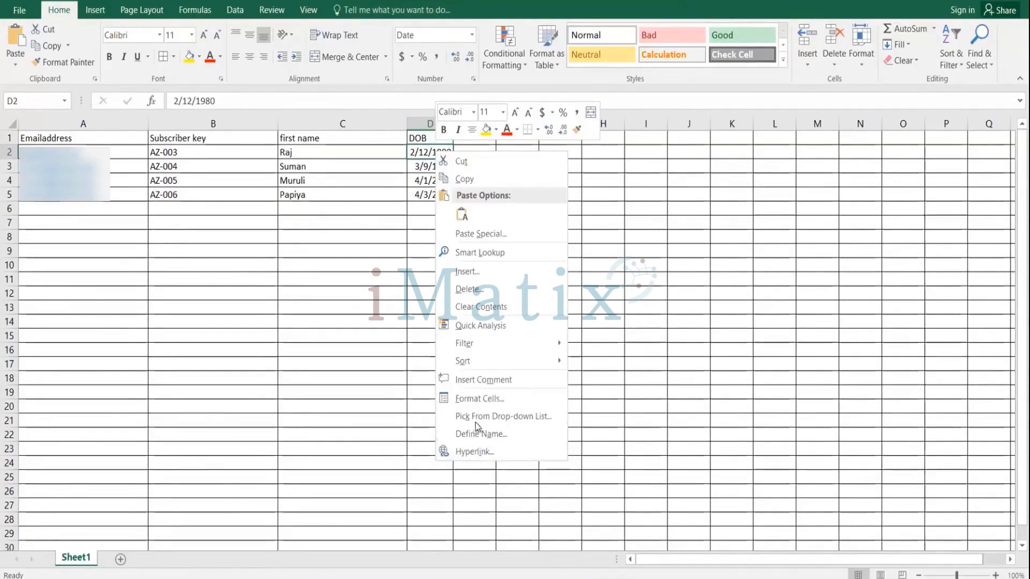
{"action": "left_click", "coordinate": [477, 399]}
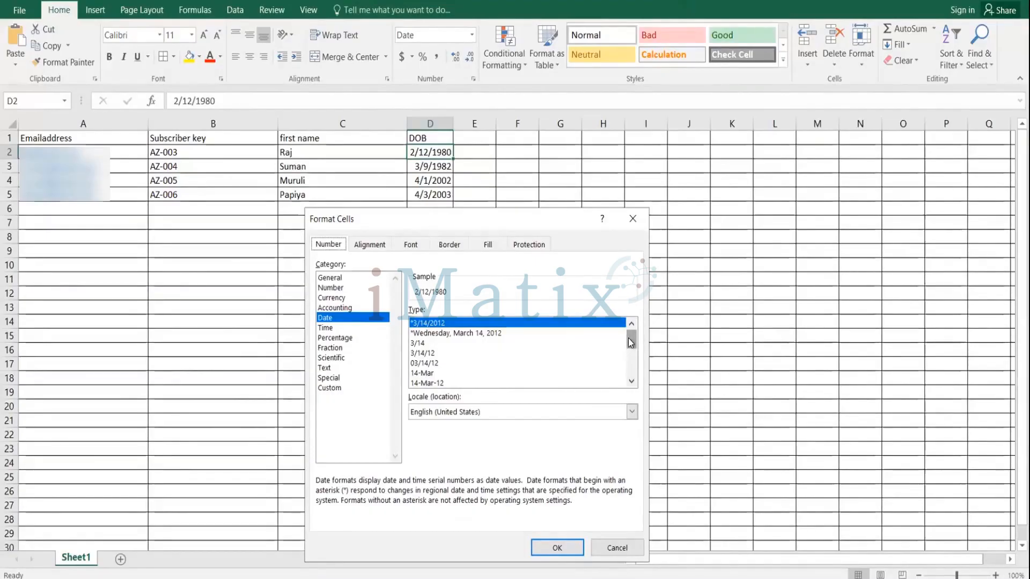
{"action": "mouse_move", "coordinate": [631, 343]}
{"action": "left_mouse_down"}
{"action": "mouse_move", "coordinate": [631, 359]}
{"action": "mouse_move", "coordinate": [631, 326]}
{"action": "left_mouse_up"}
{"action": "left_click_drag", "start_coordinate": [631, 341], "coordinate": [624, 310]}
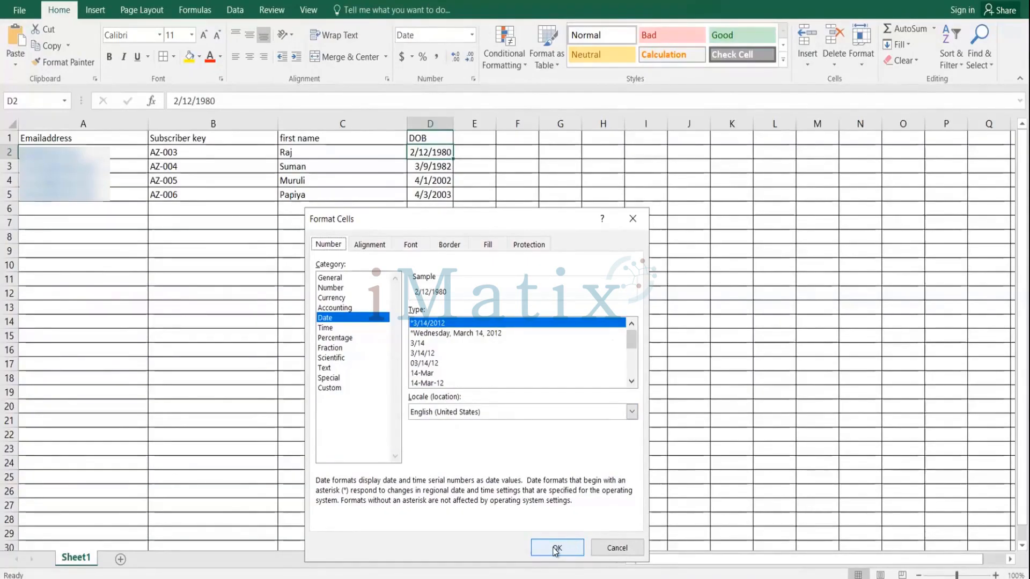
{"action": "left_click", "coordinate": [612, 551]}
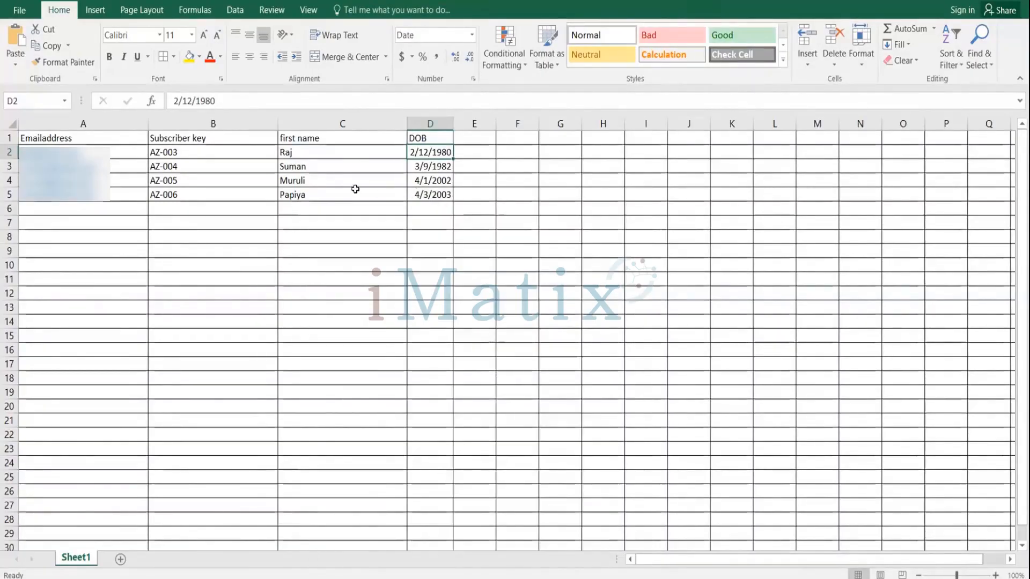
Switch back to Email Studio and start the subscriber import for the Amazon_Customers list.
{"action": "left_click", "coordinate": [498, 250]}
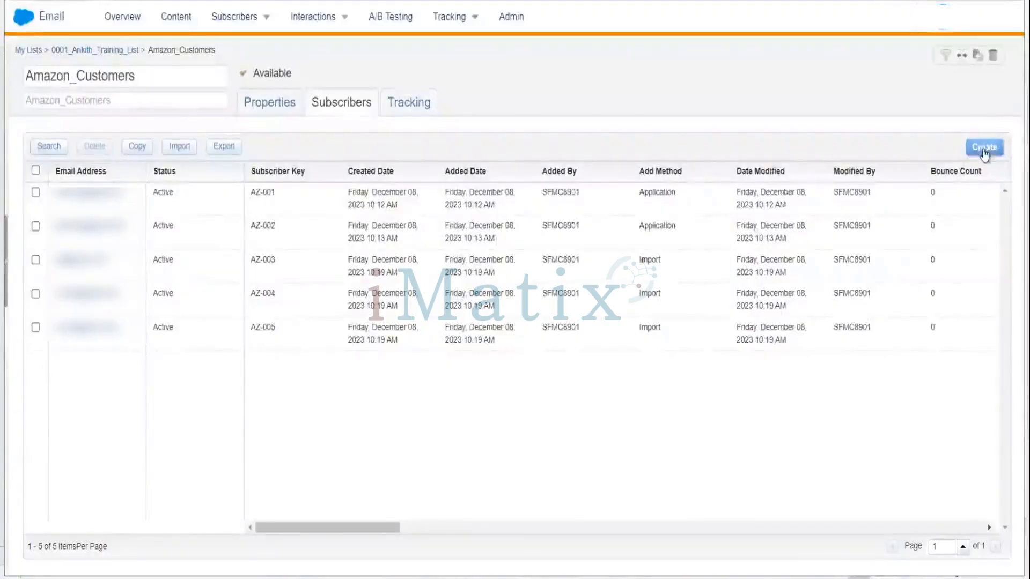
{"action": "left_click", "coordinate": [173, 146]}
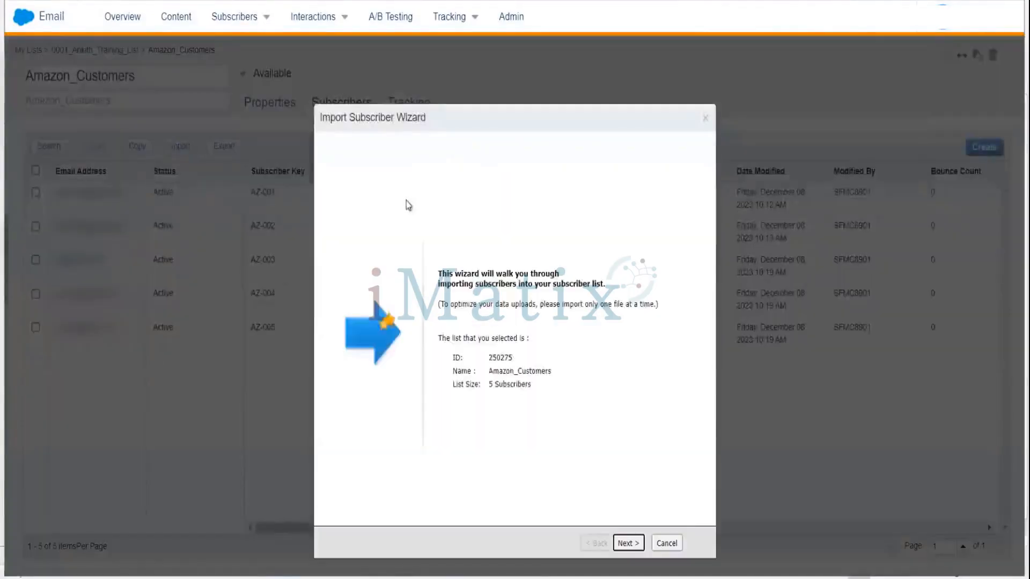
Start the import wizard and accept the opt-in certification for the Amazon_Customers list.
{"action": "left_click", "coordinate": [629, 543]}
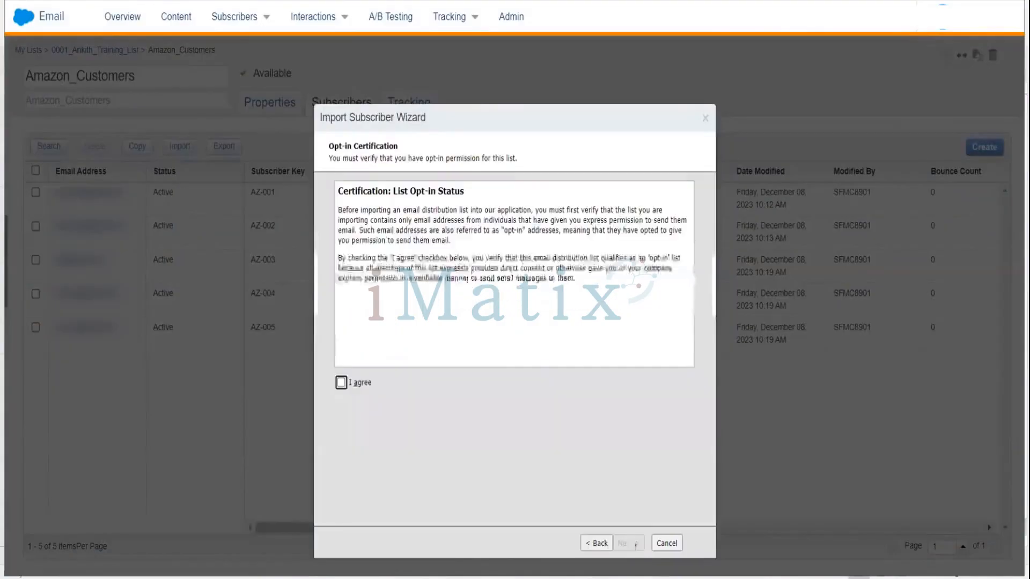
{"action": "left_click", "coordinate": [341, 383]}
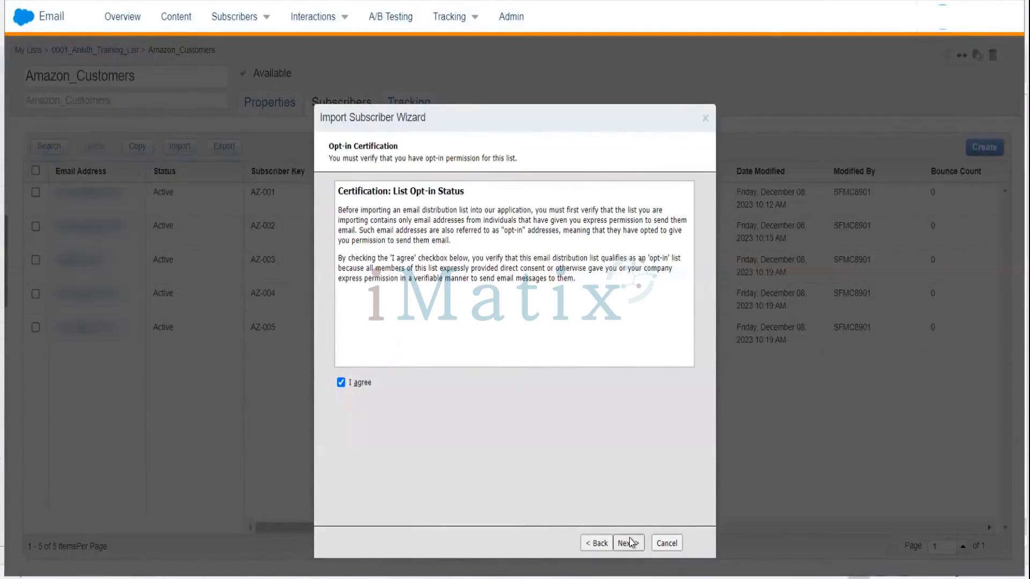
{"action": "left_click", "coordinate": [629, 543]}
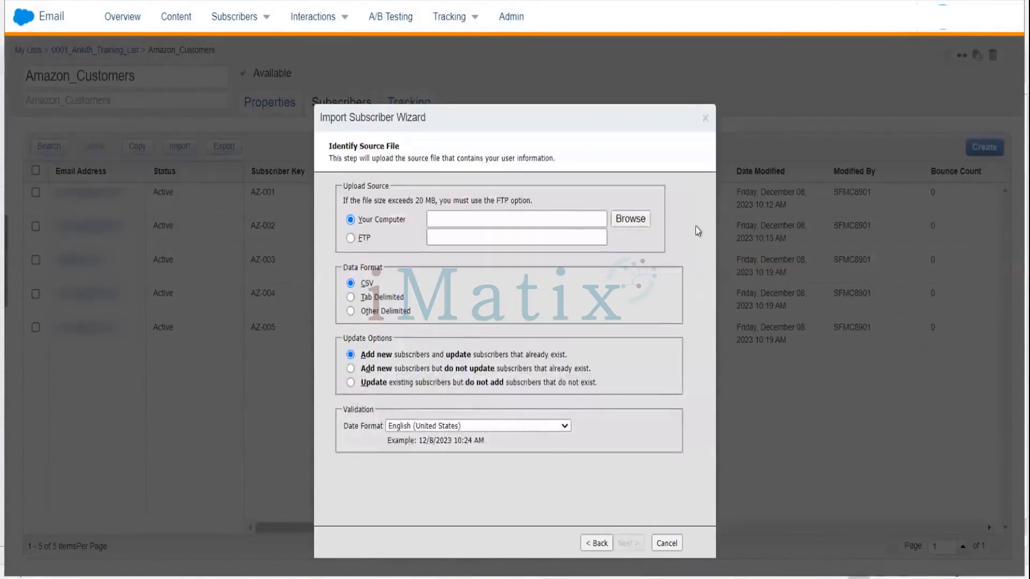
Upload DataTemplate.csv from the computer as CSV, adding new and updating existing subscribers.
{"action": "left_click", "coordinate": [635, 220]}
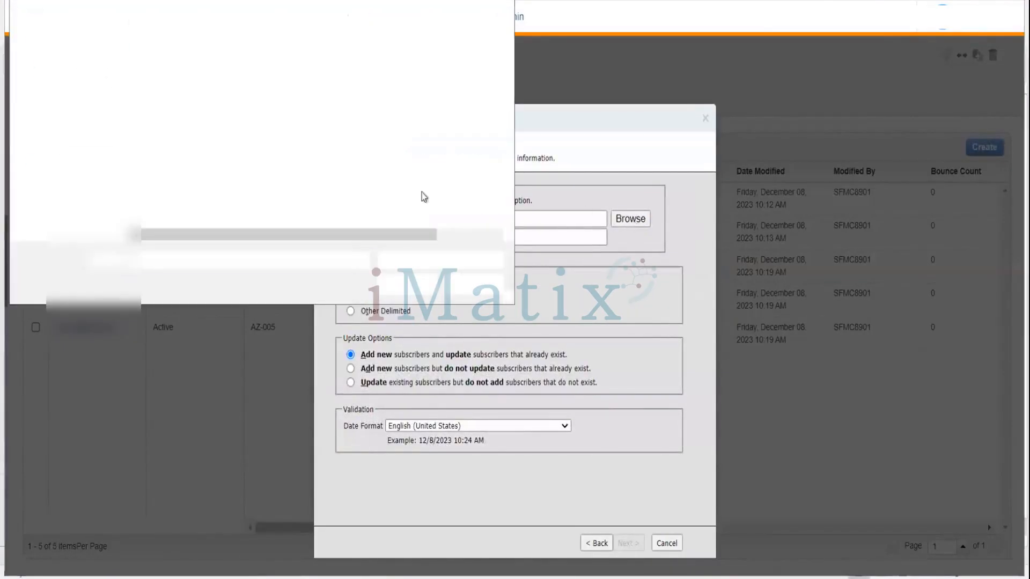
{"action": "left_click", "coordinate": [172, 65]}
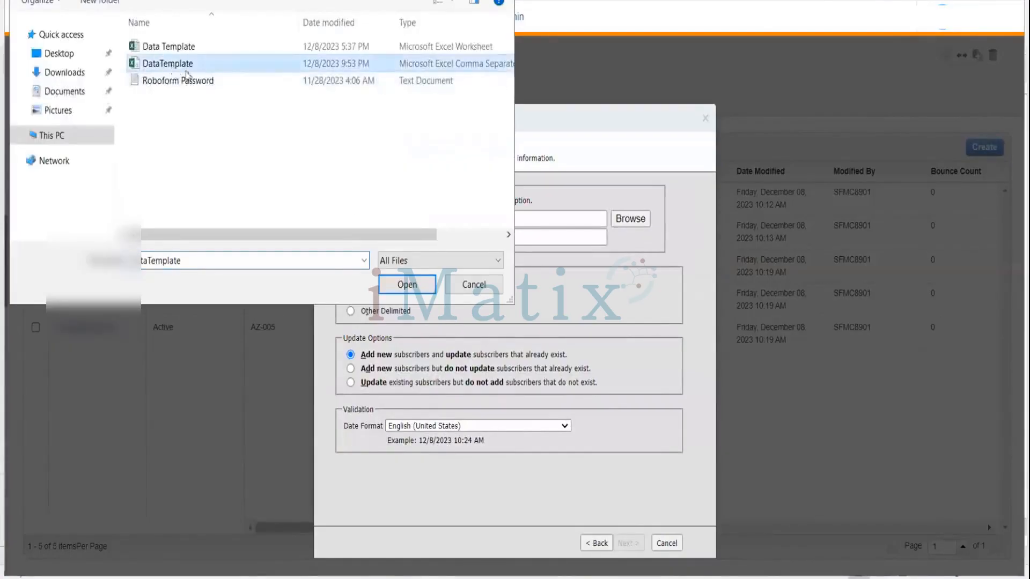
{"action": "left_click", "coordinate": [409, 286]}
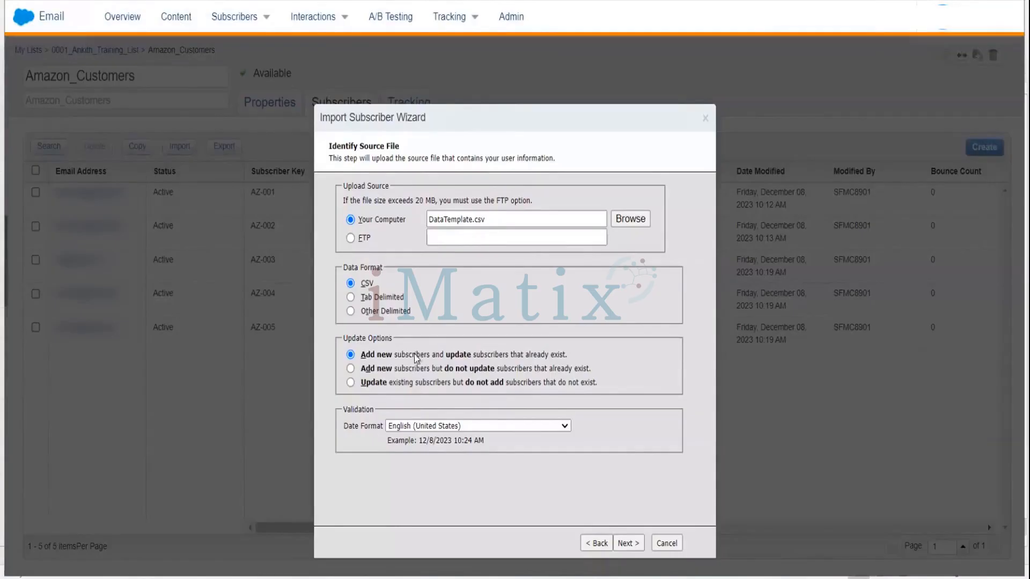
{"action": "left_click", "coordinate": [626, 543]}
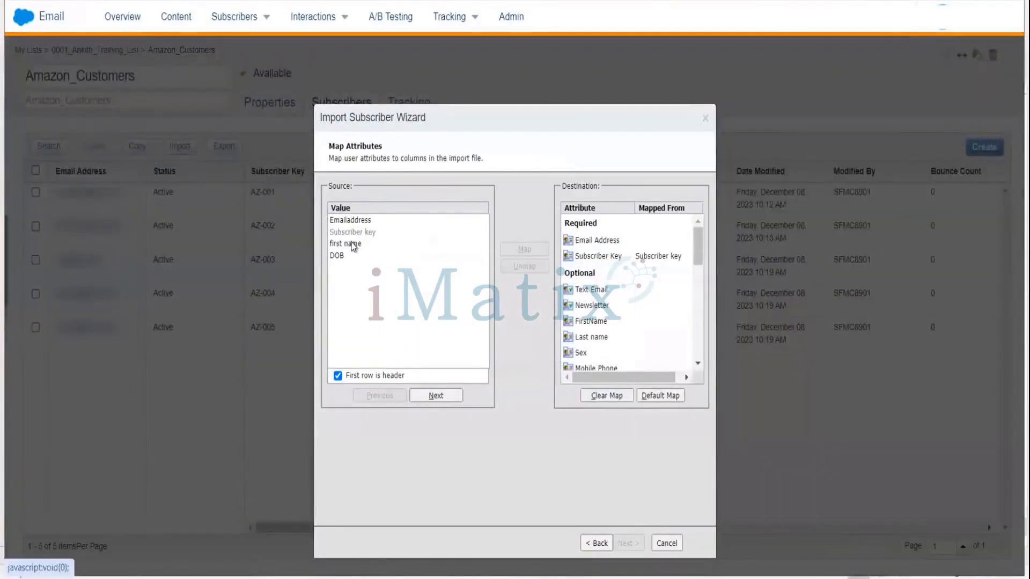
Map the Emailaddress column to Email Address and the first name column to FirstName.
{"action": "left_click", "coordinate": [390, 219]}
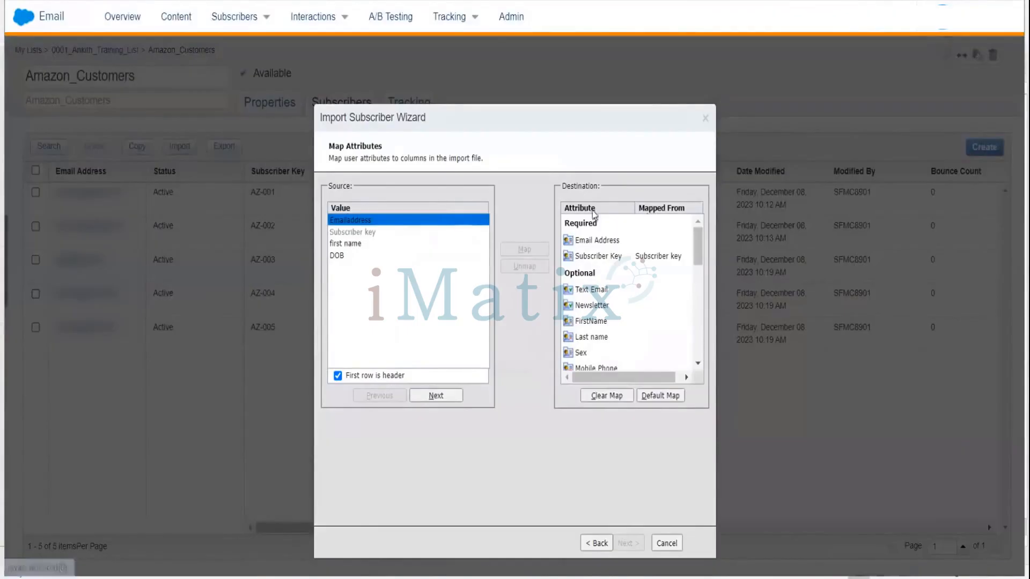
{"action": "left_click", "coordinate": [596, 241]}
{"action": "double_click", "coordinate": [595, 241]}
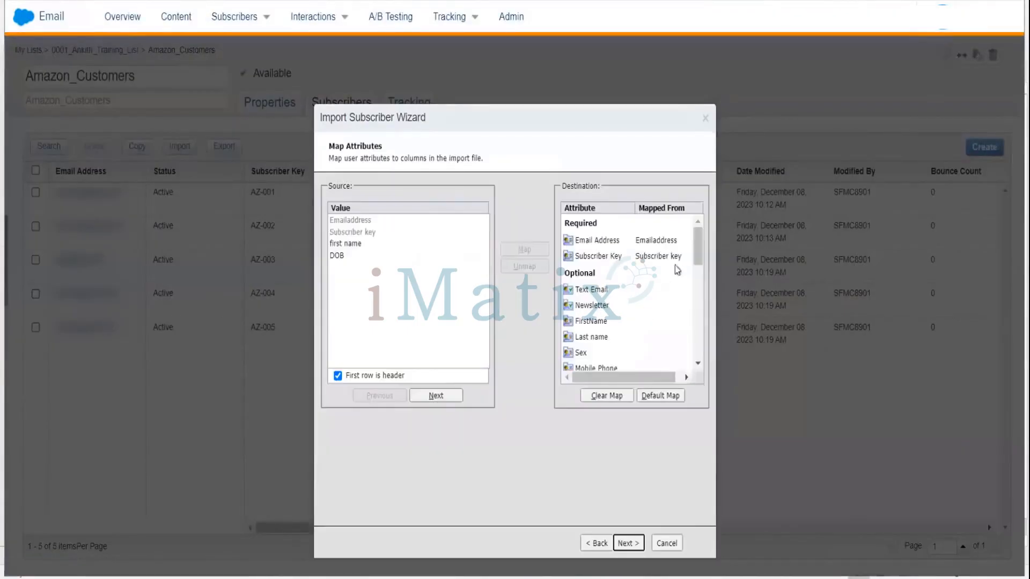
{"action": "mouse_move", "coordinate": [696, 245]}
{"action": "left_mouse_down"}
{"action": "mouse_move", "coordinate": [698, 266]}
{"action": "mouse_move", "coordinate": [696, 249]}
{"action": "left_mouse_up"}
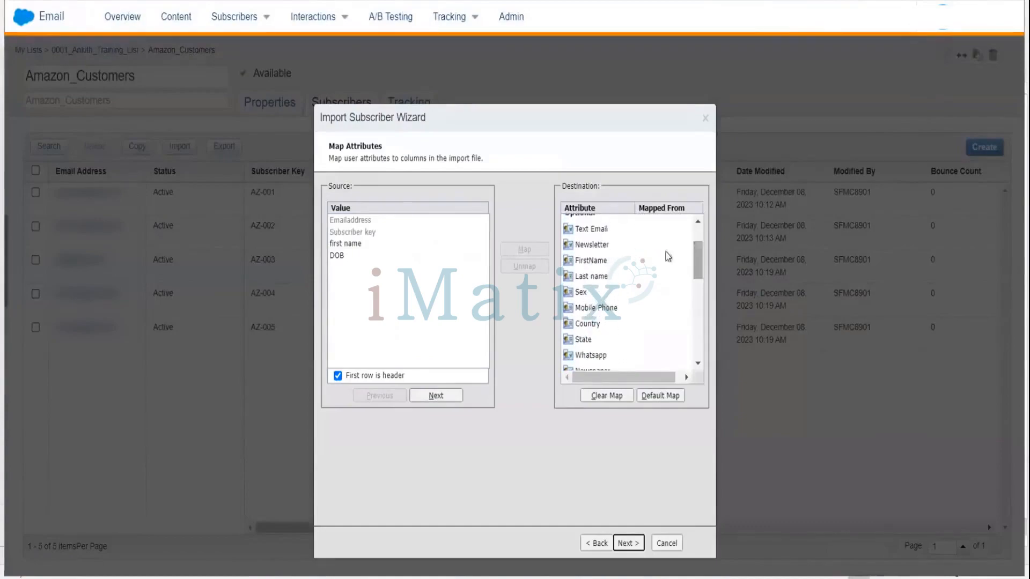
{"action": "left_click", "coordinate": [593, 261]}
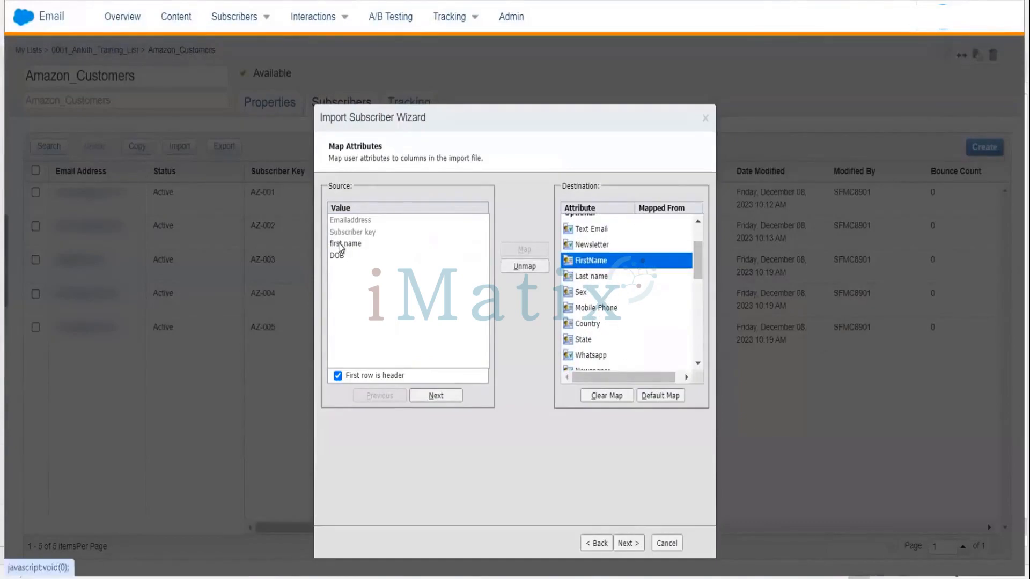
{"action": "left_click", "coordinate": [340, 244]}
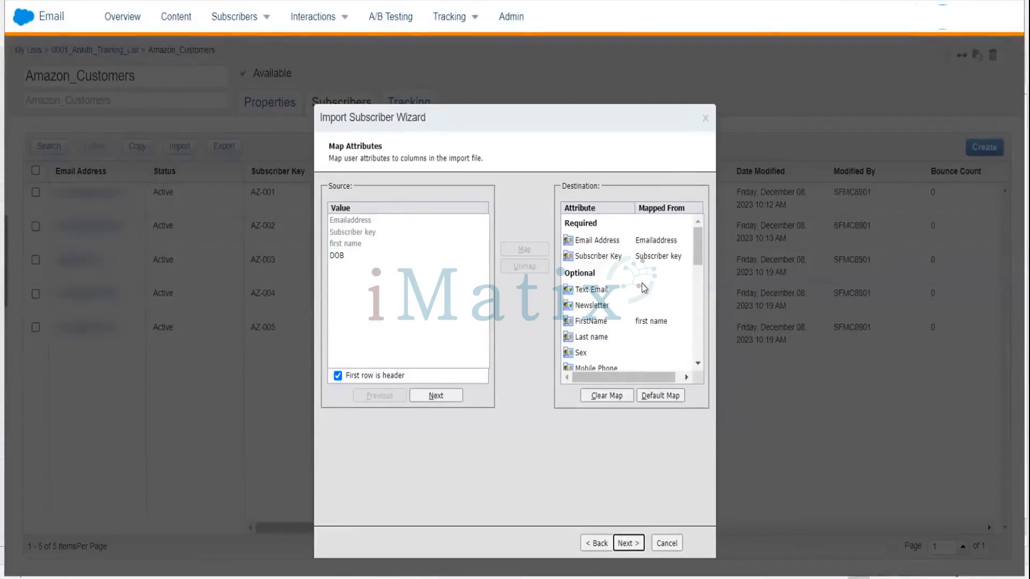
Map the DOB column to the Date of Birth attribute.
{"action": "left_click", "coordinate": [344, 257]}
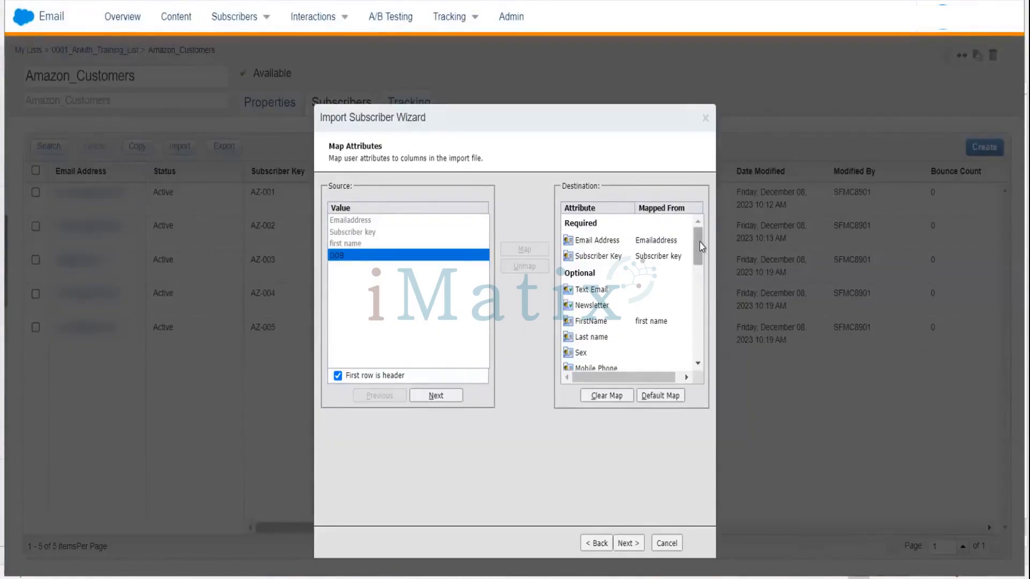
{"action": "left_click_drag", "start_coordinate": [699, 246], "coordinate": [700, 273]}
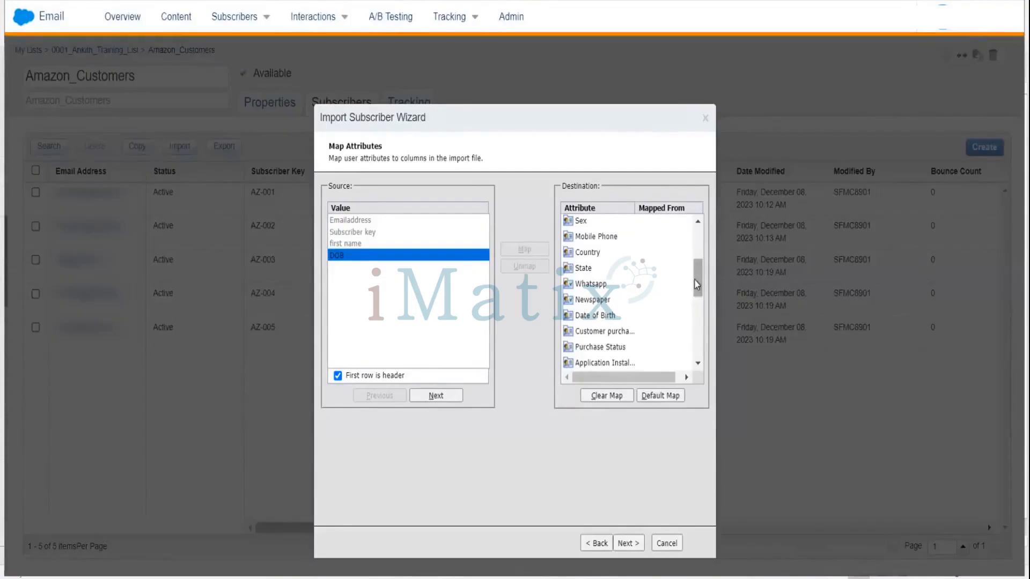
{"action": "left_click_drag", "start_coordinate": [697, 283], "coordinate": [642, 290]}
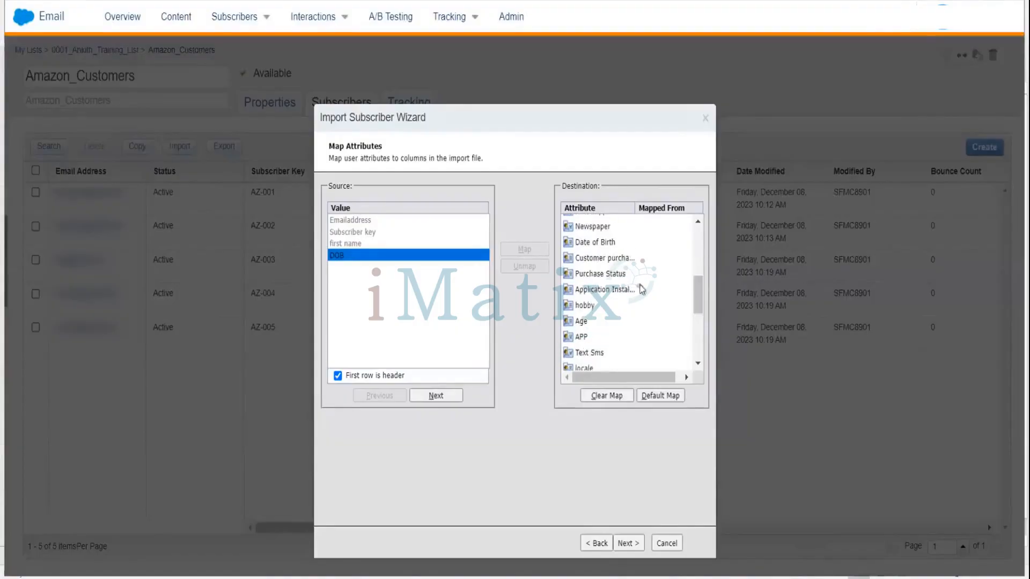
{"action": "left_click", "coordinate": [590, 243]}
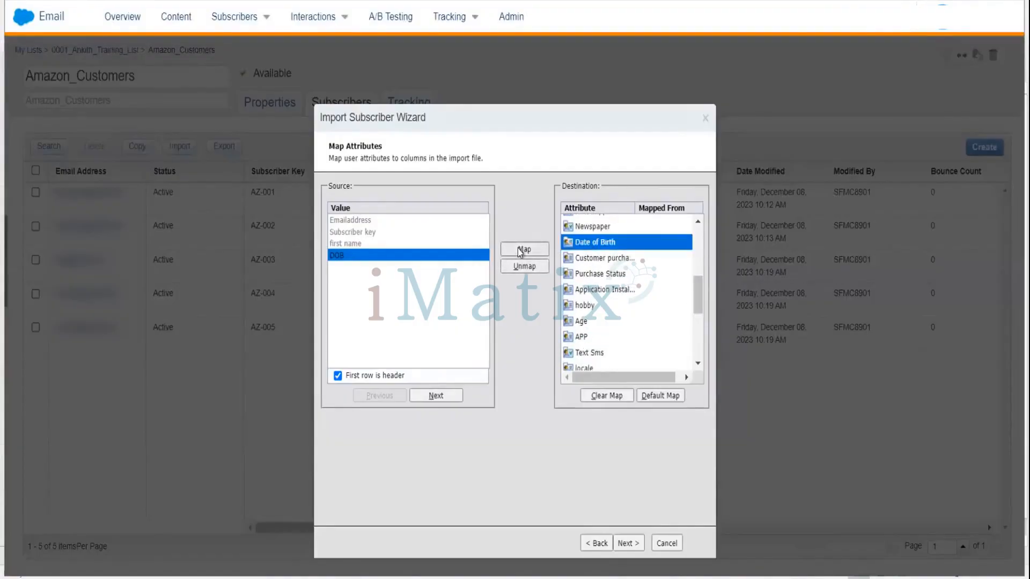
{"action": "left_click", "coordinate": [519, 249]}
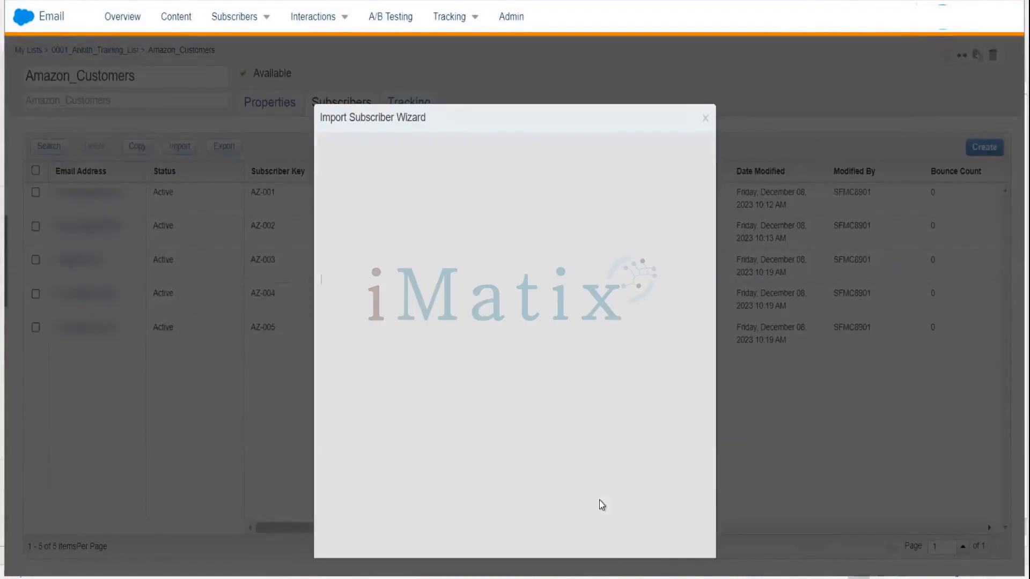
Continue to the mapping confirmation, begin the import and finish the wizard.
{"action": "left_click", "coordinate": [634, 545]}
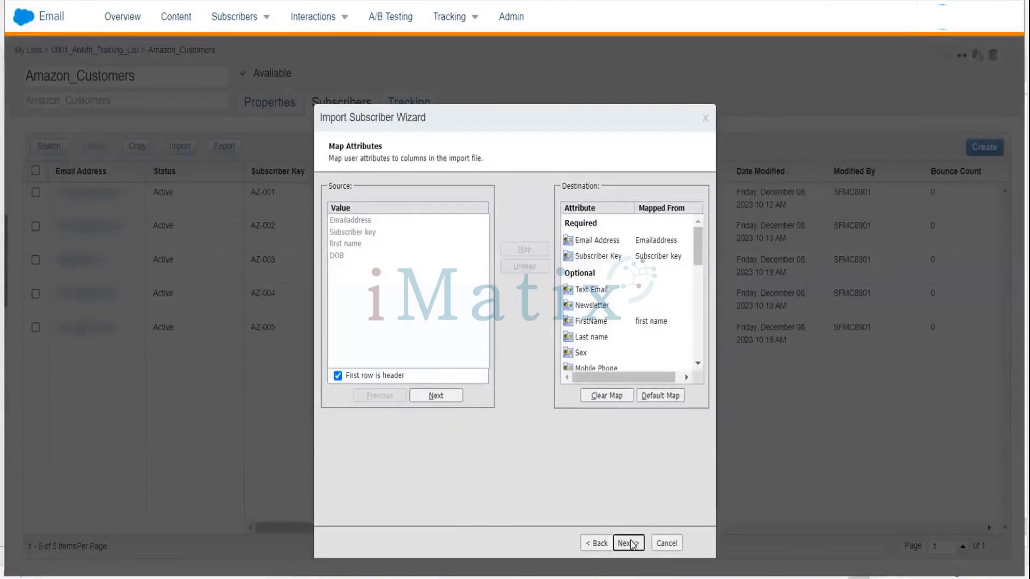
{"action": "left_click", "coordinate": [630, 543]}
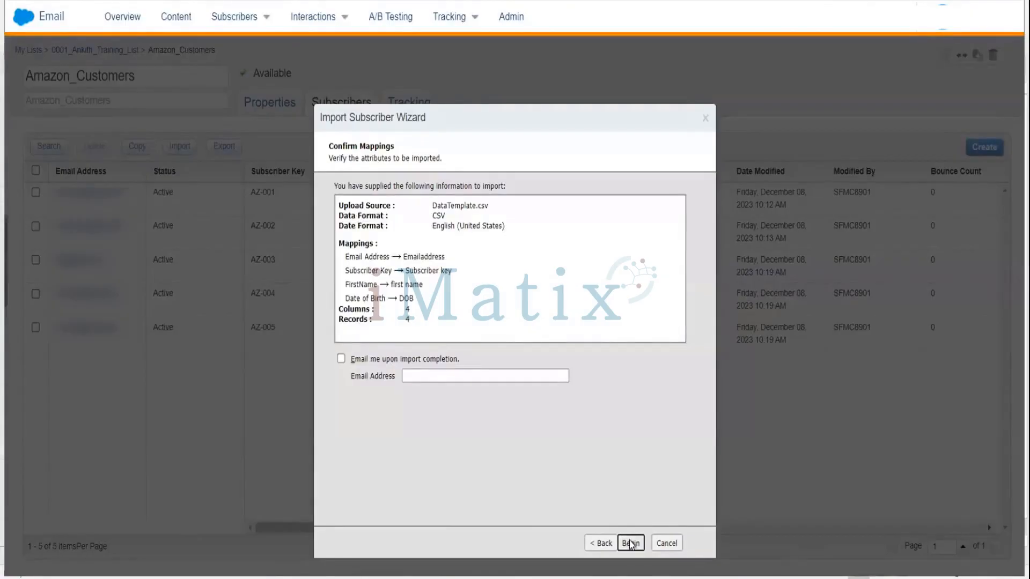
{"action": "left_click", "coordinate": [631, 543]}
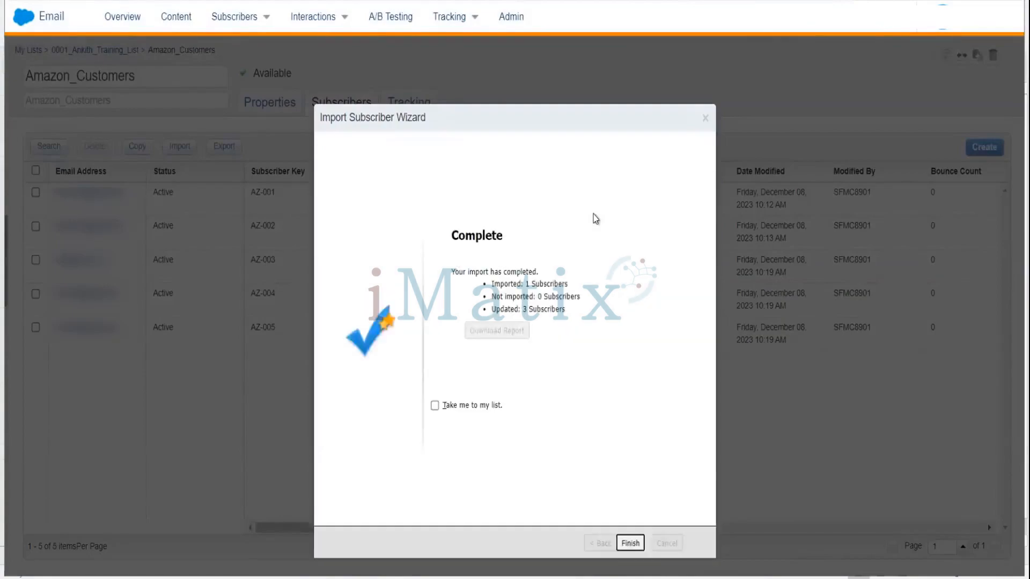
{"action": "left_click", "coordinate": [630, 544]}
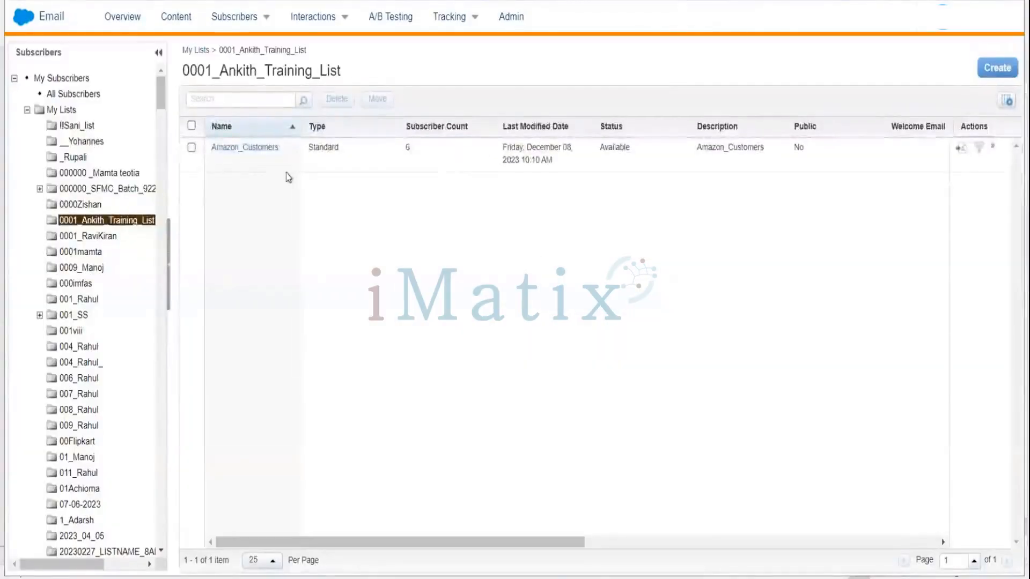
Open the Amazon_Customers list and scroll across to inspect its Date of Birth column.
{"action": "left_click", "coordinate": [260, 148]}
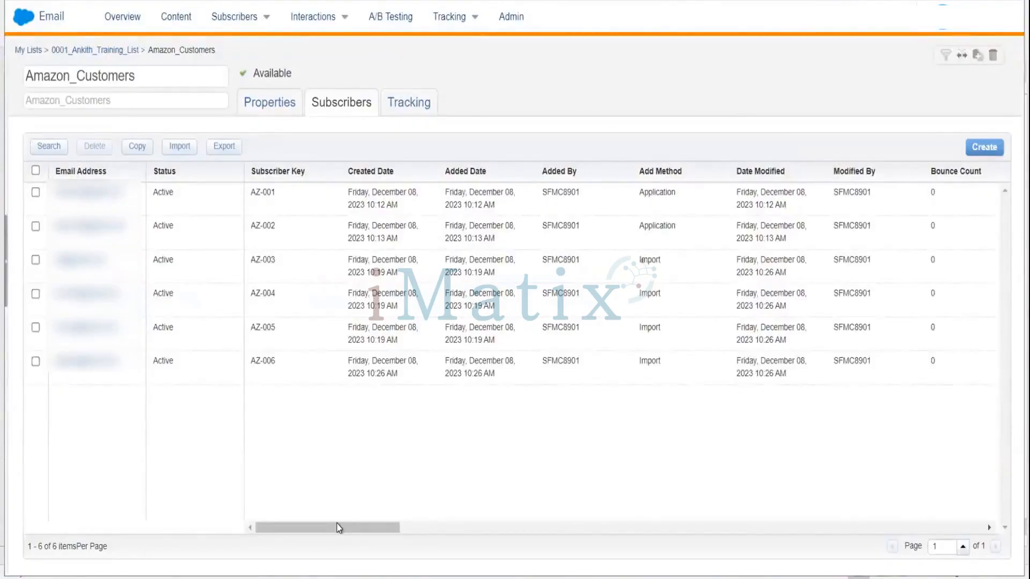
{"action": "left_click_drag", "start_coordinate": [339, 527], "coordinate": [681, 497]}
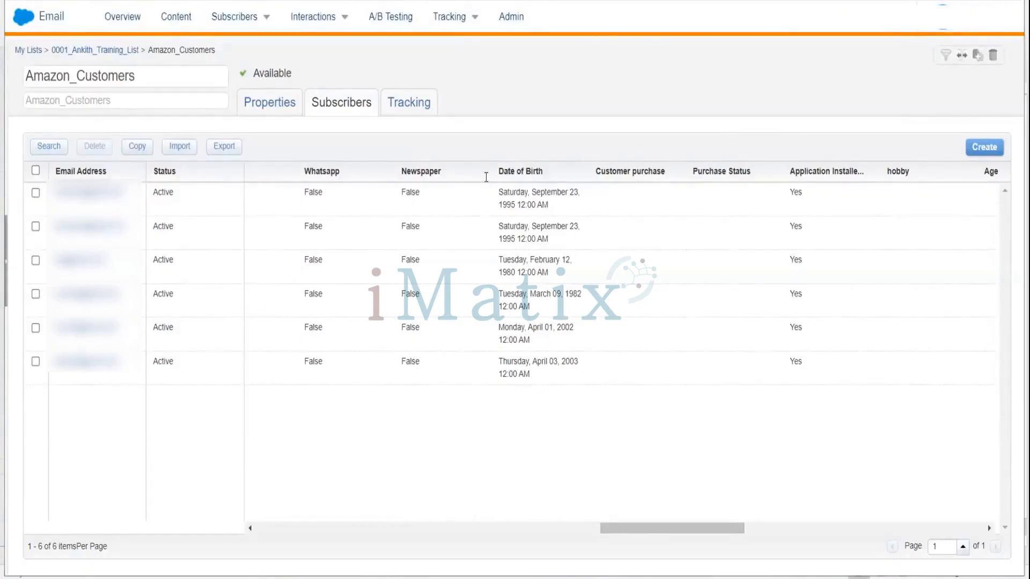
Restart the import wizard for the list and accept the opt-in certification.
{"action": "left_click", "coordinate": [180, 147]}
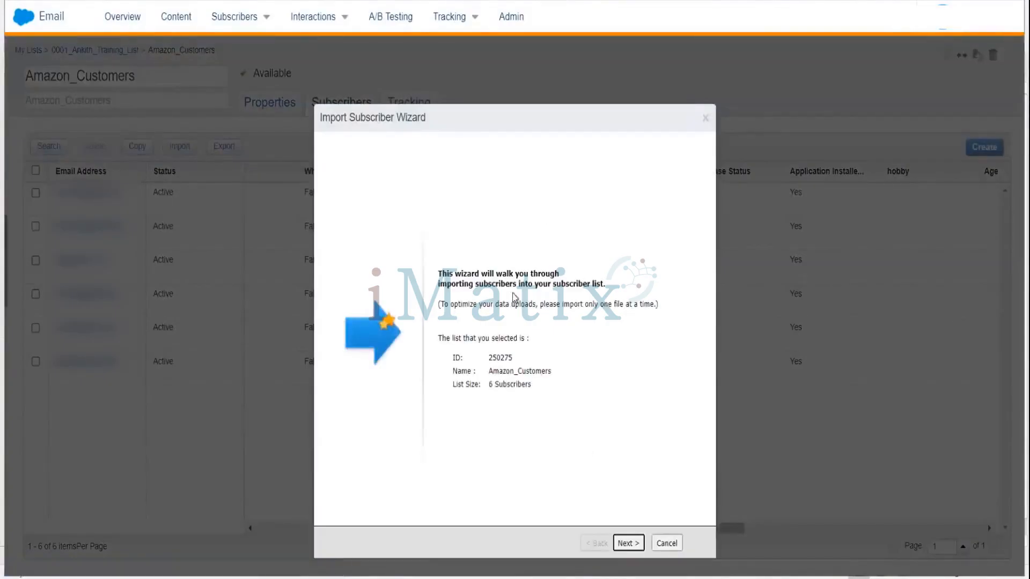
{"action": "left_click", "coordinate": [627, 543]}
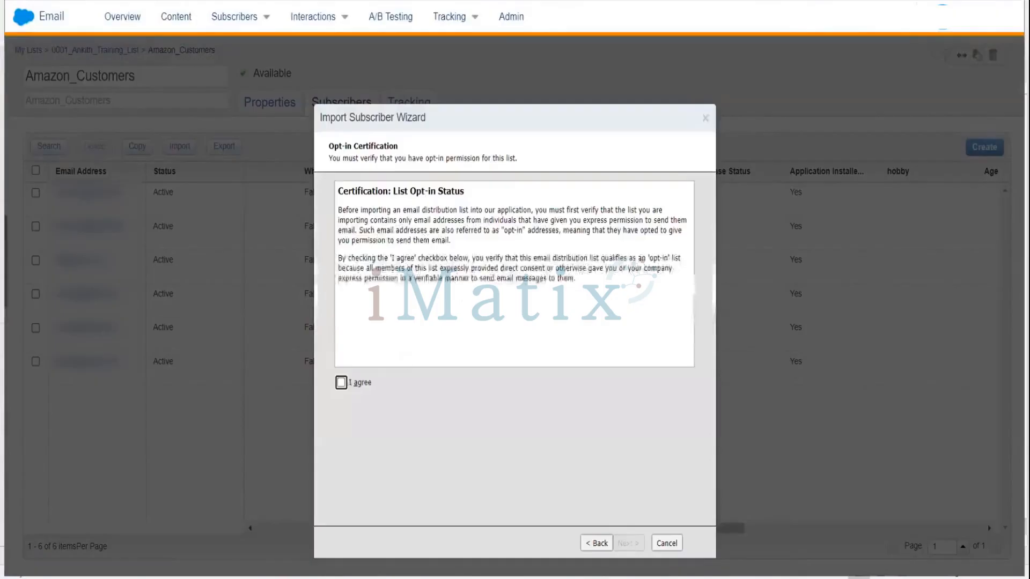
{"action": "left_click", "coordinate": [341, 382]}
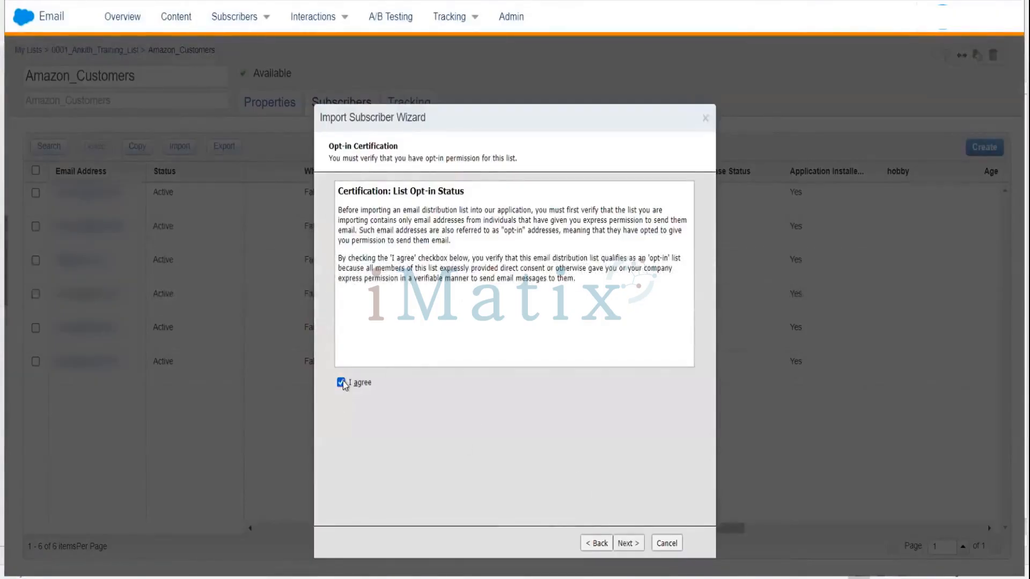
{"action": "left_click", "coordinate": [631, 545]}
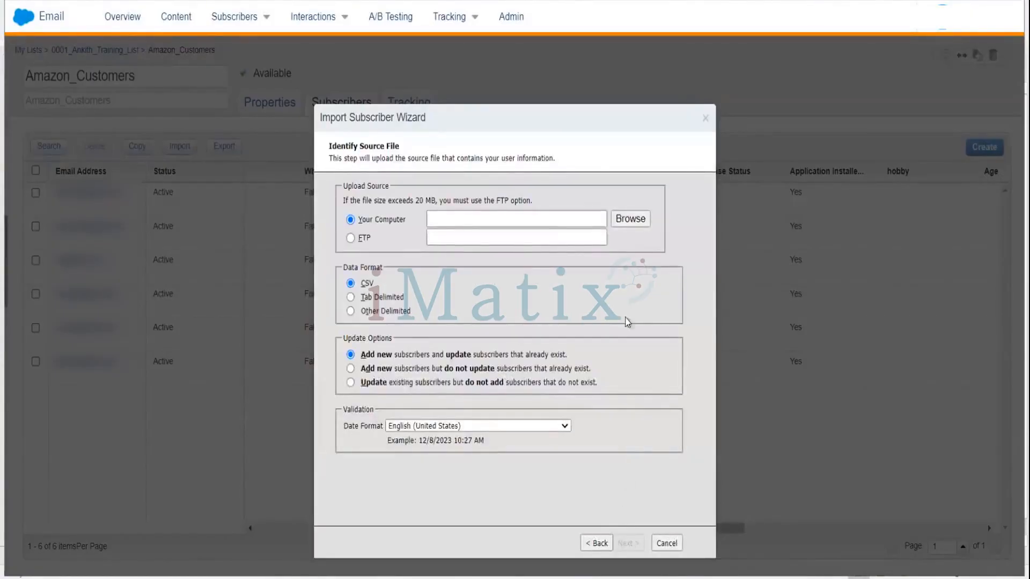
Upload DataTemplate.csv again with the validation date format set to English (United Kingdom).
{"action": "left_click", "coordinate": [642, 223]}
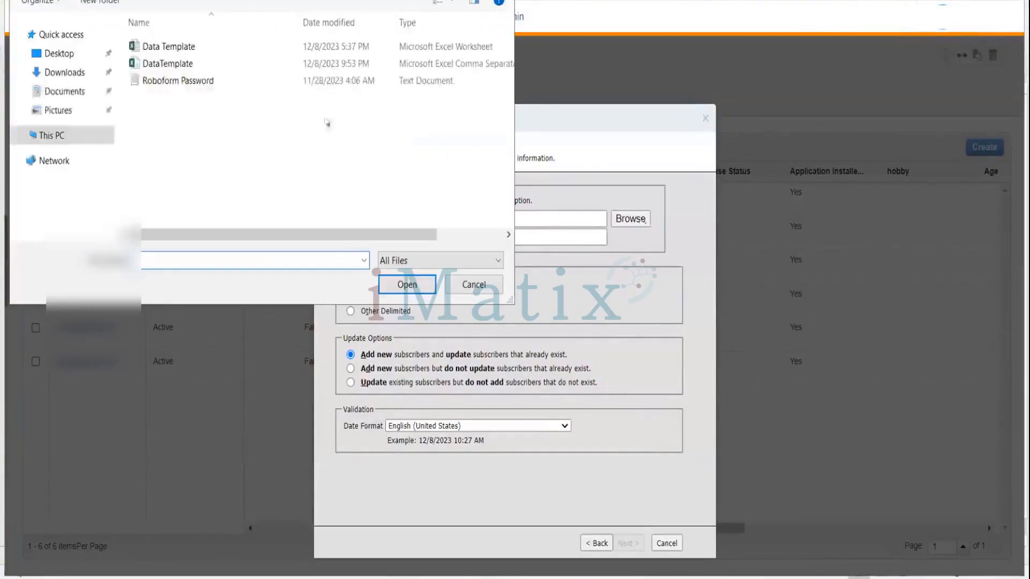
{"action": "left_click", "coordinate": [207, 64]}
{"action": "left_click", "coordinate": [397, 283]}
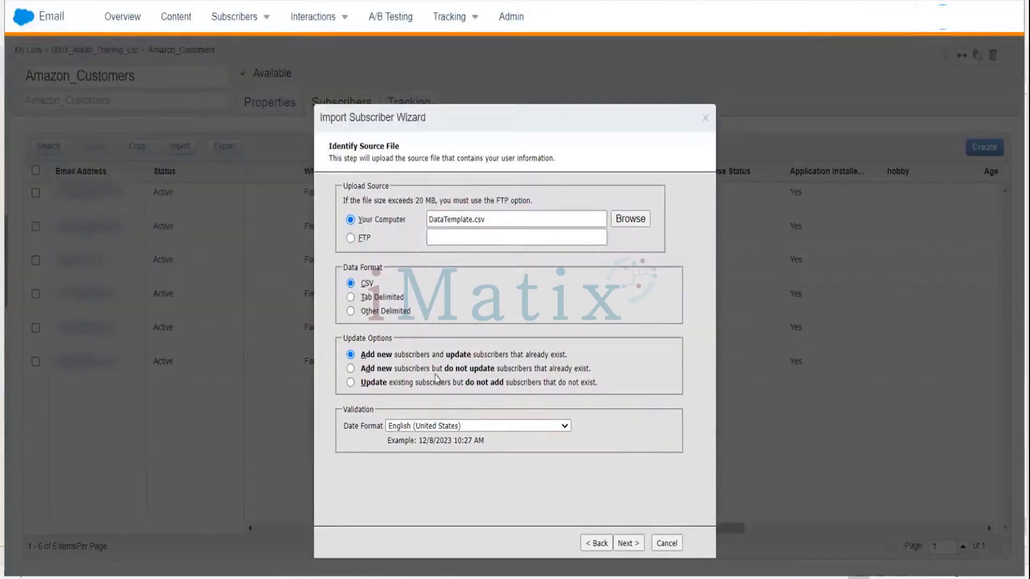
{"action": "left_click", "coordinate": [429, 427]}
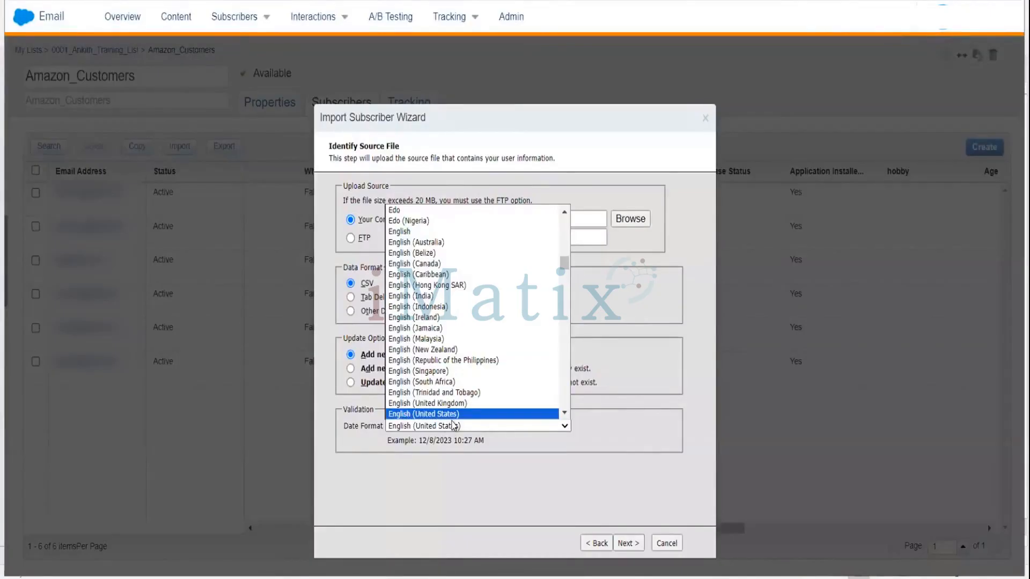
{"action": "scroll", "coordinate": [454, 414], "scroll_direction": "down", "scroll_amount": 1}
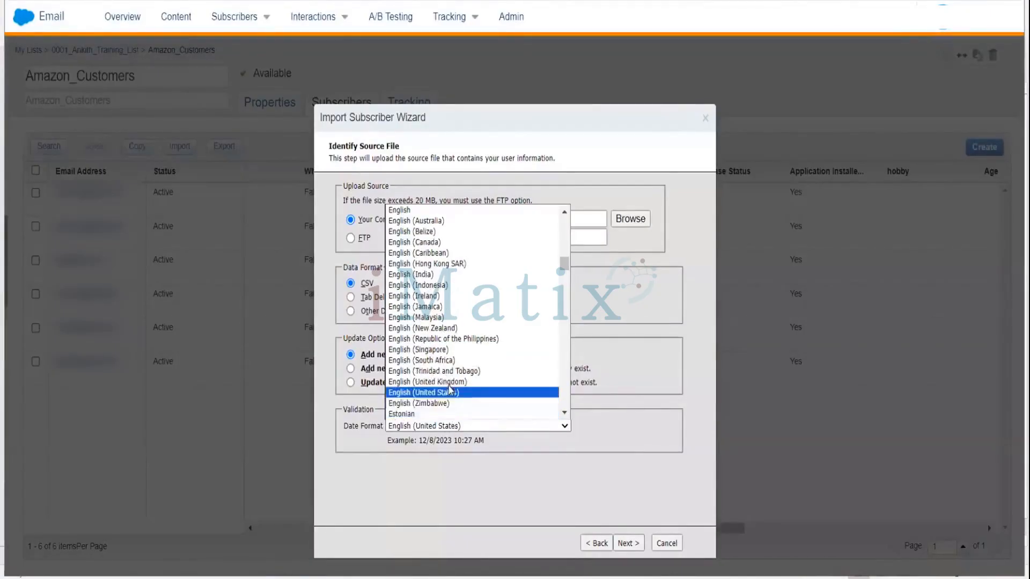
{"action": "left_click", "coordinate": [448, 382]}
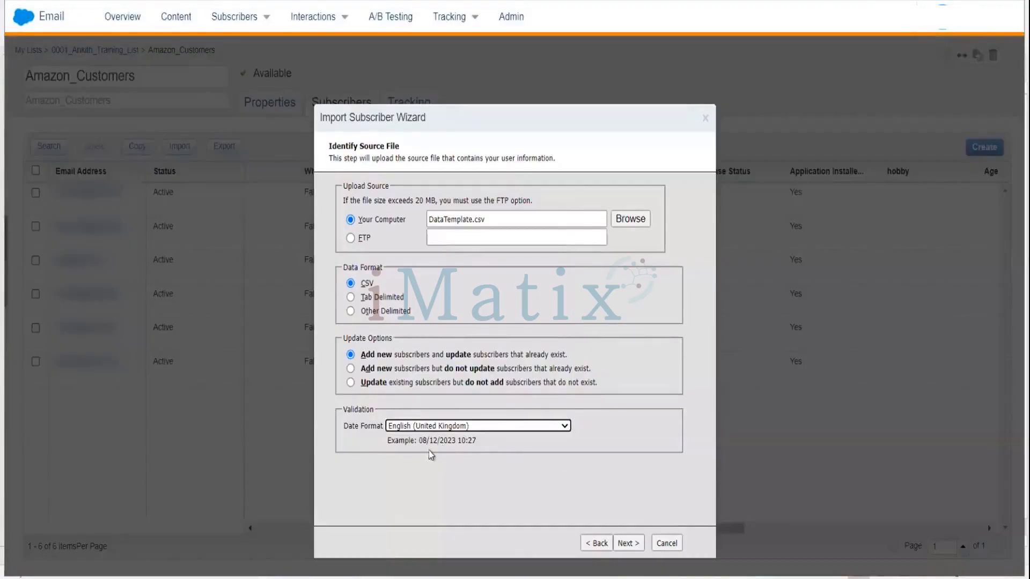
{"action": "left_click", "coordinate": [629, 544]}
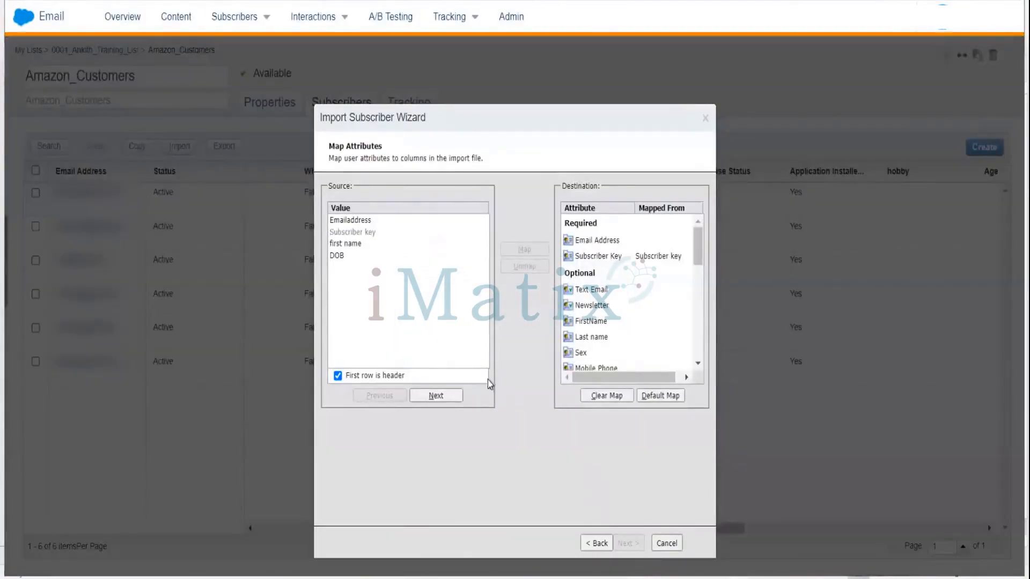
Map the Emailaddress source column to the Email Address attribute.
{"action": "left_click", "coordinate": [361, 221]}
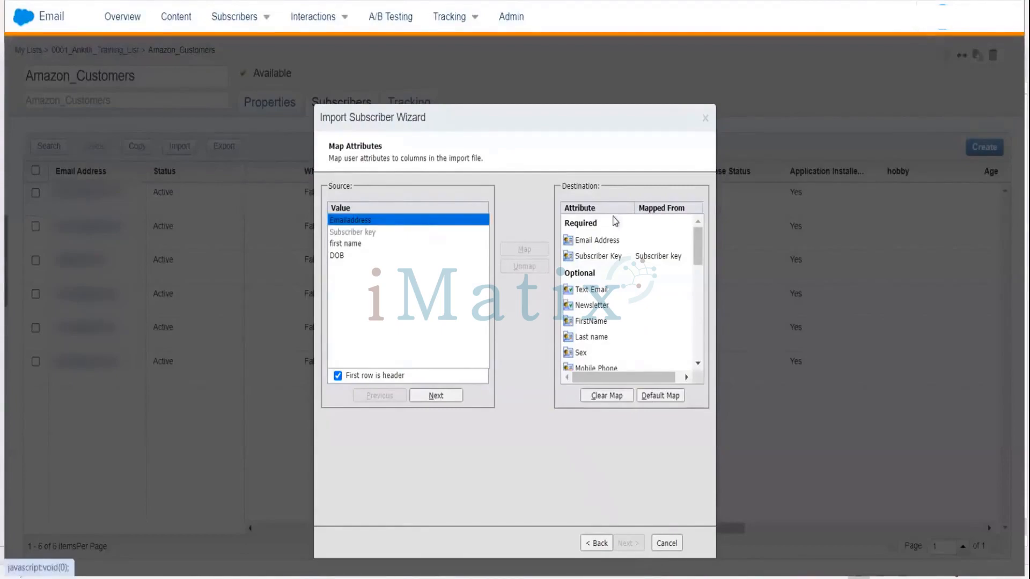
{"action": "left_click", "coordinate": [592, 241]}
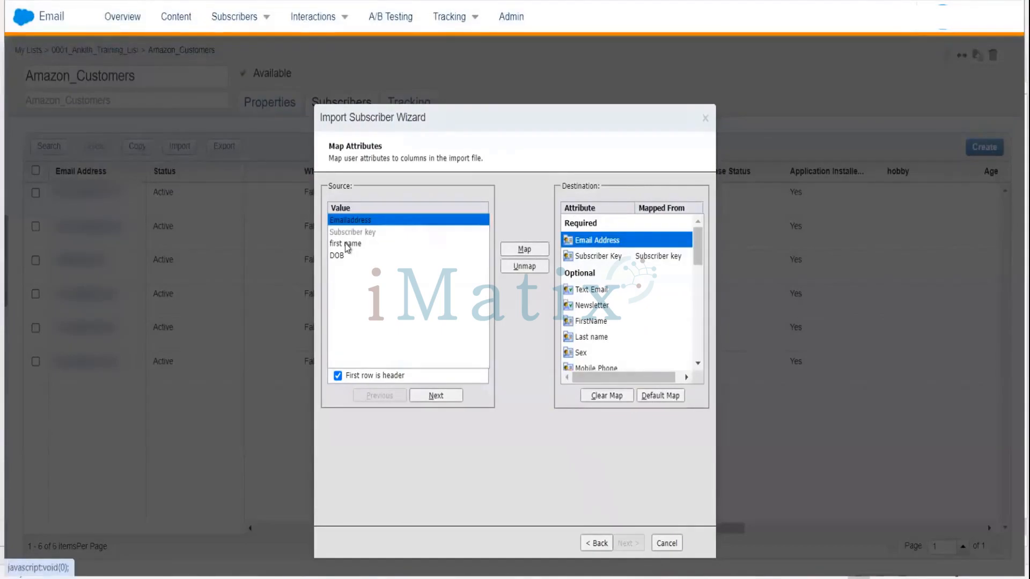
{"action": "left_click", "coordinate": [346, 244]}
{"action": "left_click", "coordinate": [524, 250]}
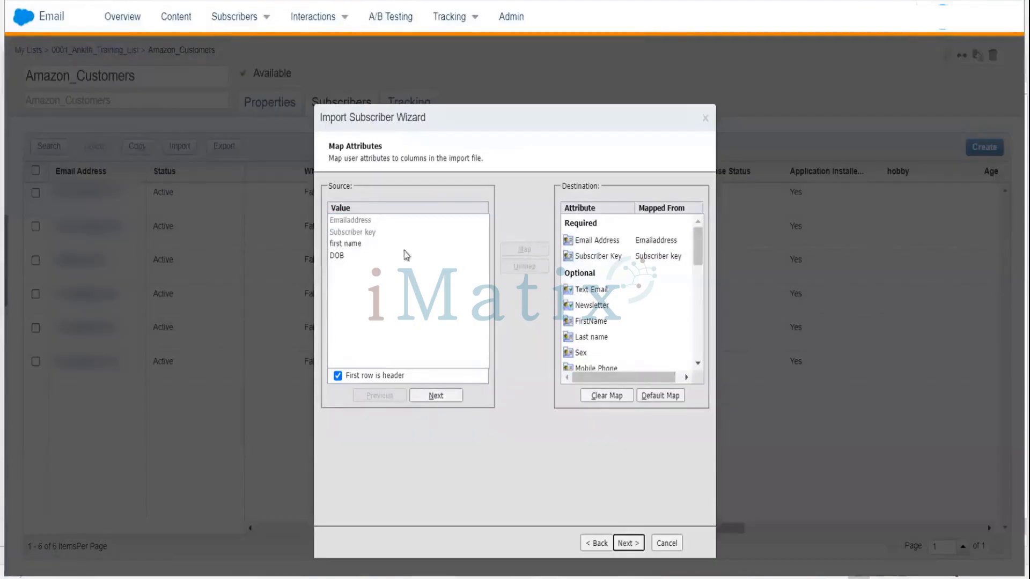
Map the first name column to FirstName and the DOB column to Date of Birth.
{"action": "left_click", "coordinate": [356, 243]}
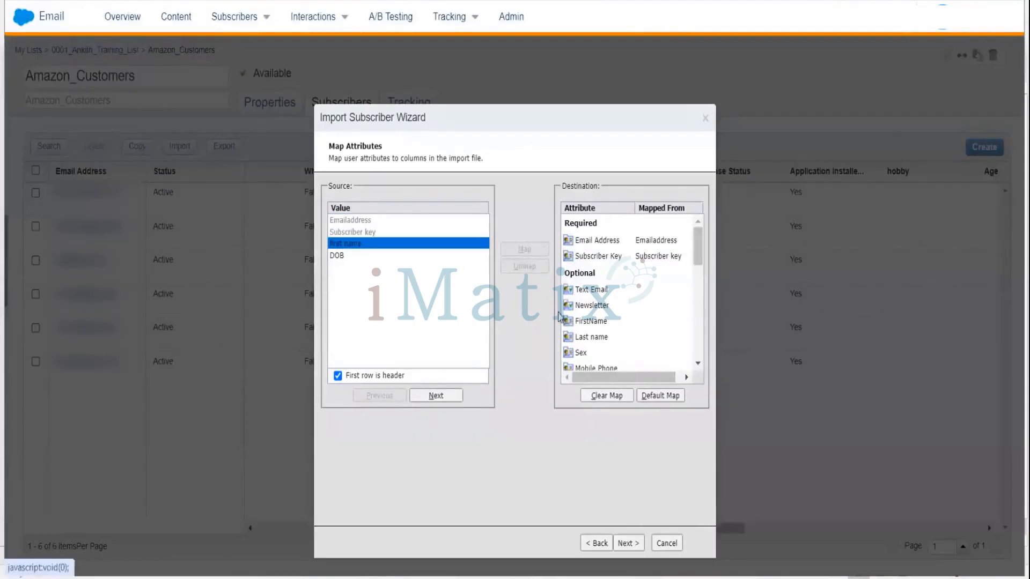
{"action": "left_click", "coordinate": [586, 321]}
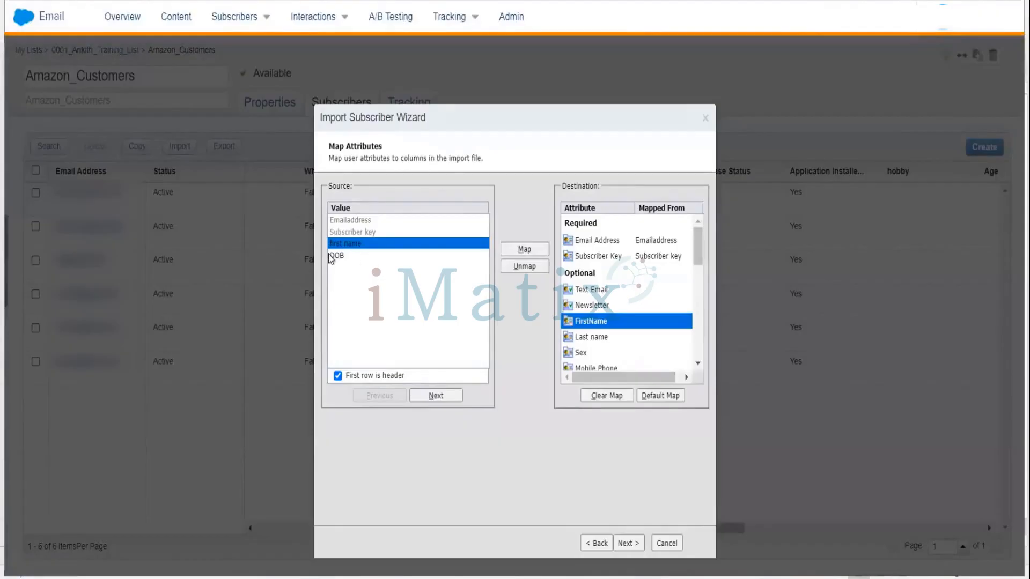
{"action": "left_click", "coordinate": [441, 256]}
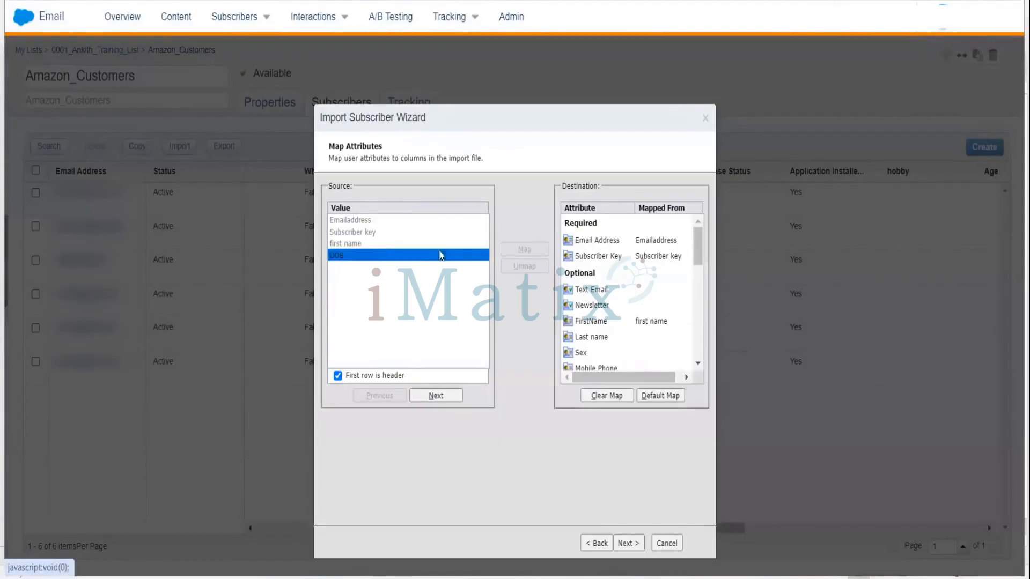
{"action": "left_click_drag", "start_coordinate": [699, 246], "coordinate": [701, 283]}
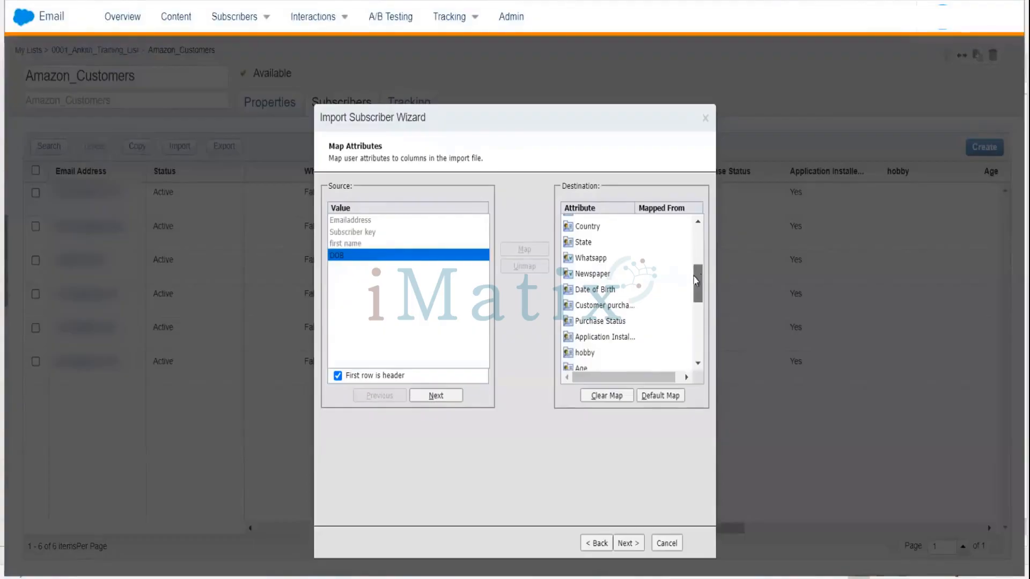
{"action": "left_click", "coordinate": [605, 294]}
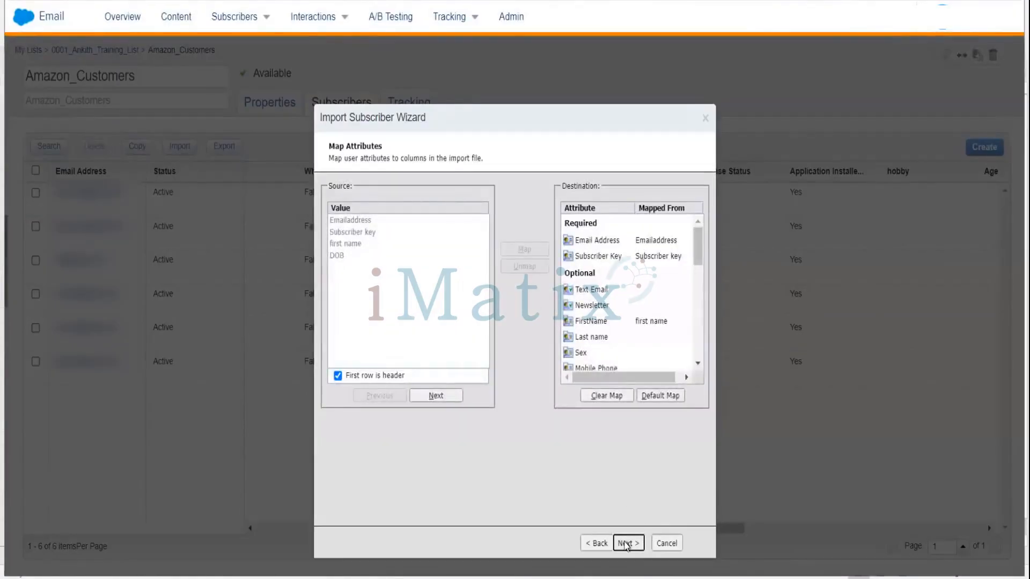
Continue to the mapping confirmation, begin the import and finish the wizard.
{"action": "left_click", "coordinate": [625, 543]}
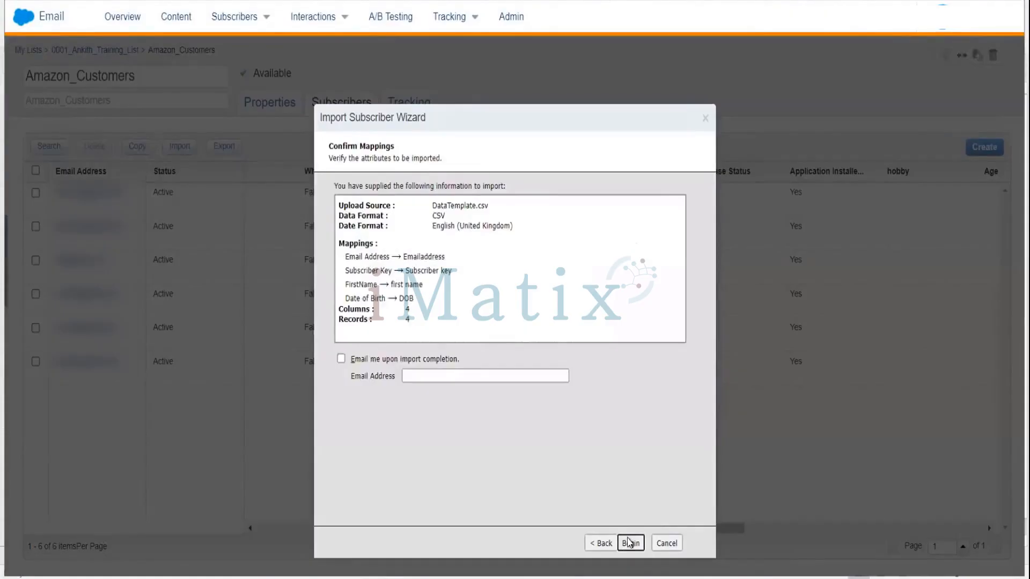
{"action": "left_click", "coordinate": [630, 543]}
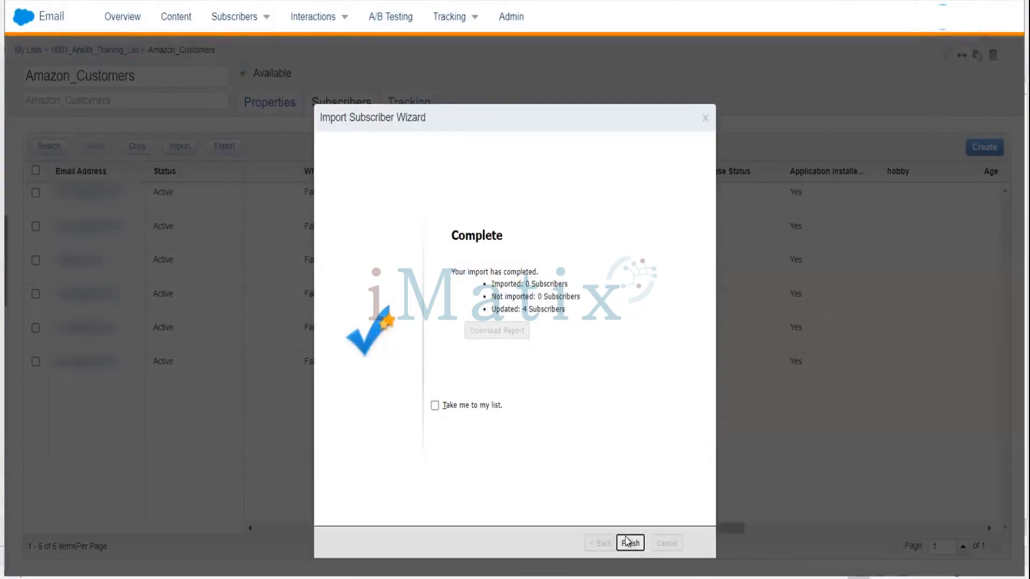
{"action": "left_click", "coordinate": [627, 543]}
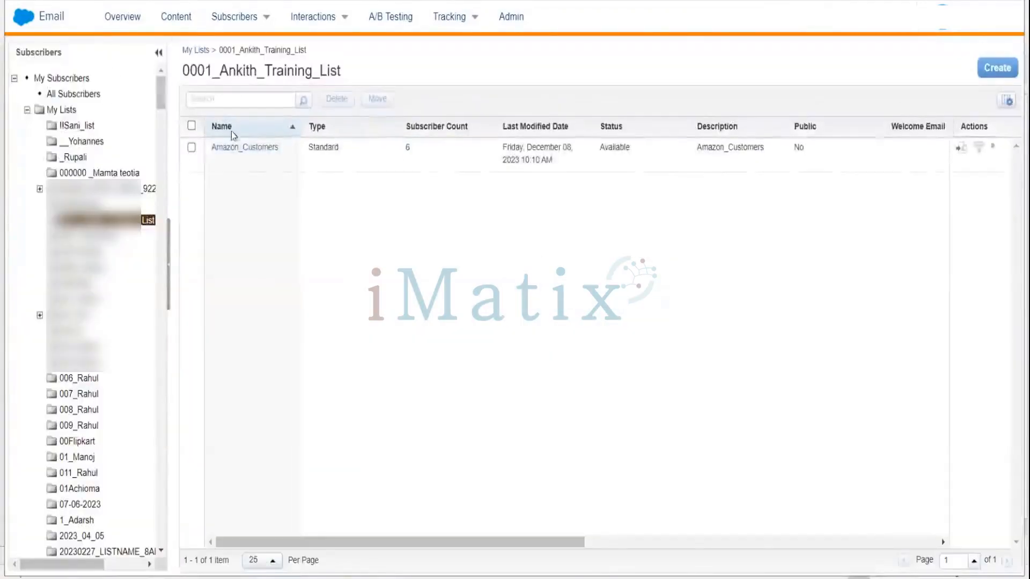
Reopen the Amazon_Customers list and scroll across to review the imported Date of Birth values.
{"action": "left_click", "coordinate": [253, 148]}
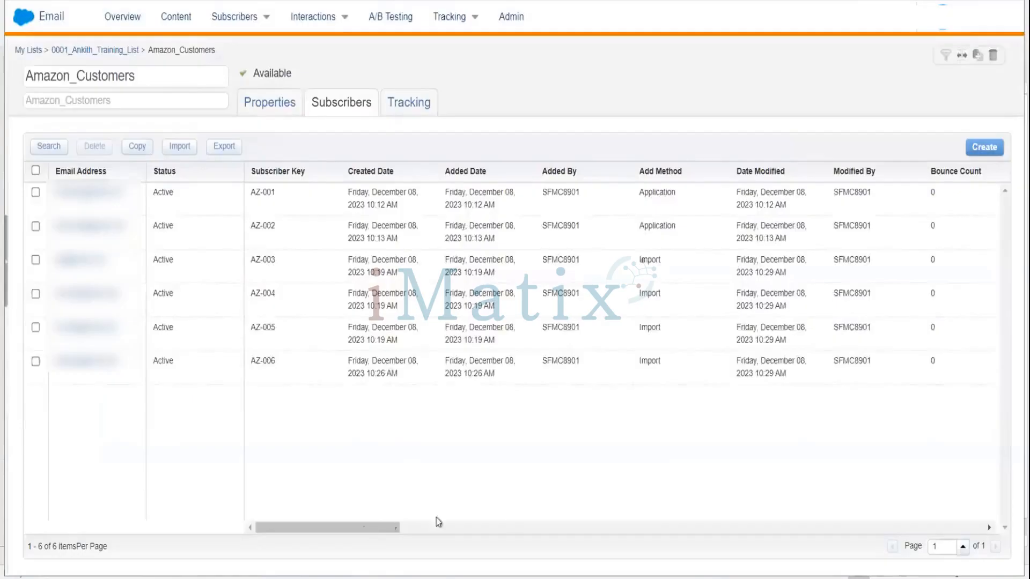
{"action": "left_click_drag", "start_coordinate": [439, 522], "coordinate": [741, 489]}
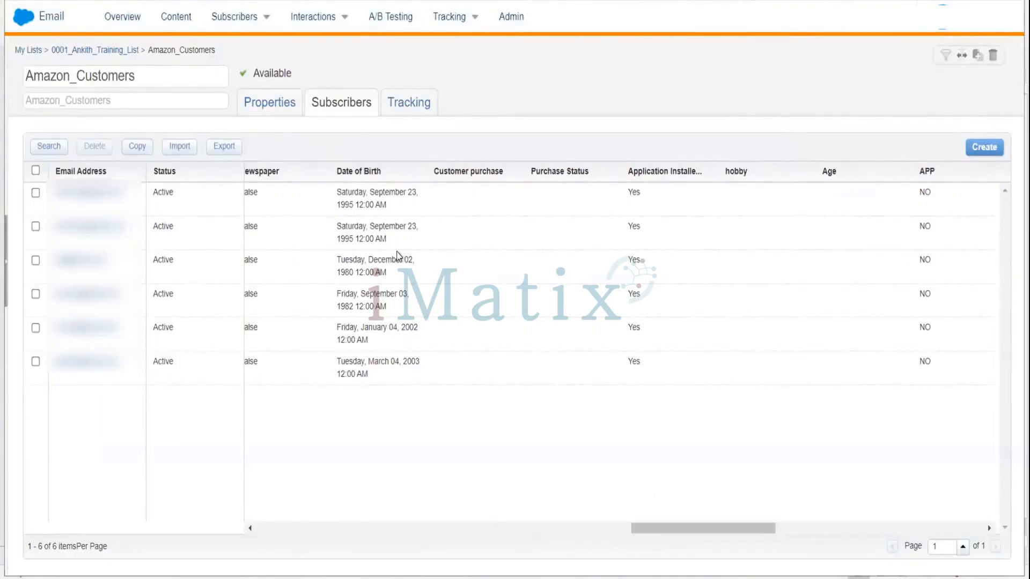
Go to Profile Management, select the Date of Birth attribute and open its properties.
{"action": "mouse_move", "coordinate": [235, 22]}
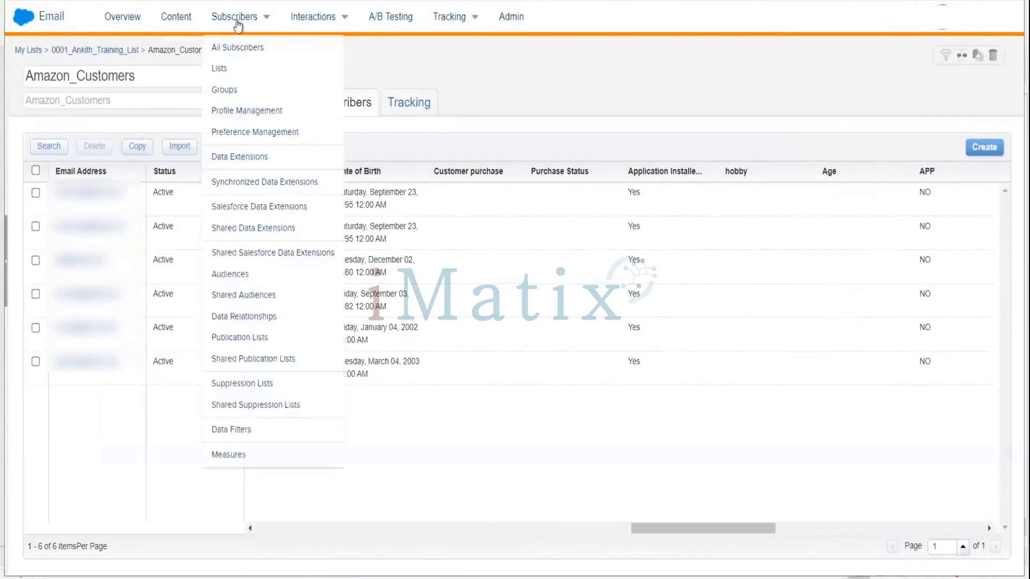
{"action": "left_click", "coordinate": [246, 113]}
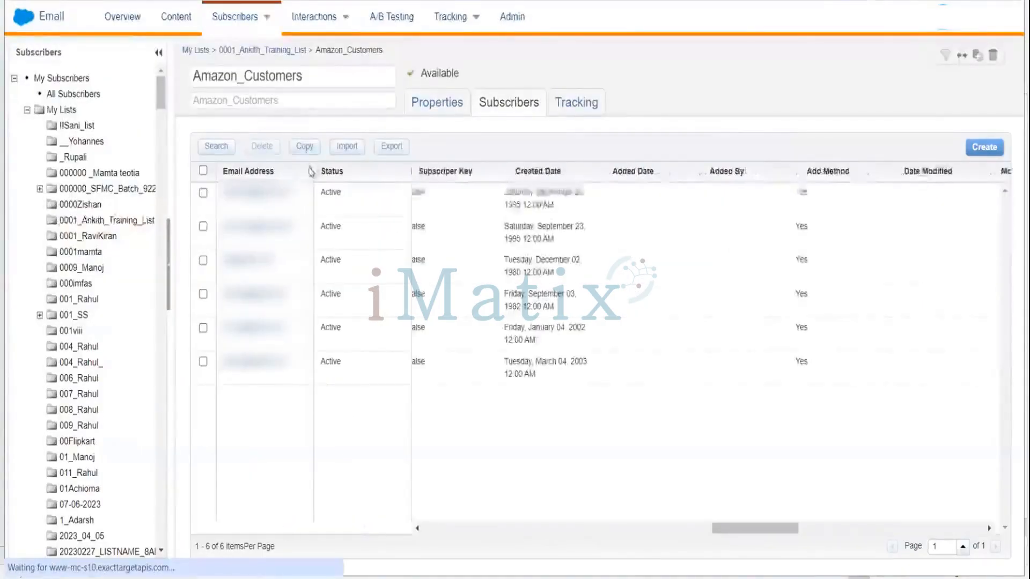
{"action": "mouse_move", "coordinate": [268, 14]}
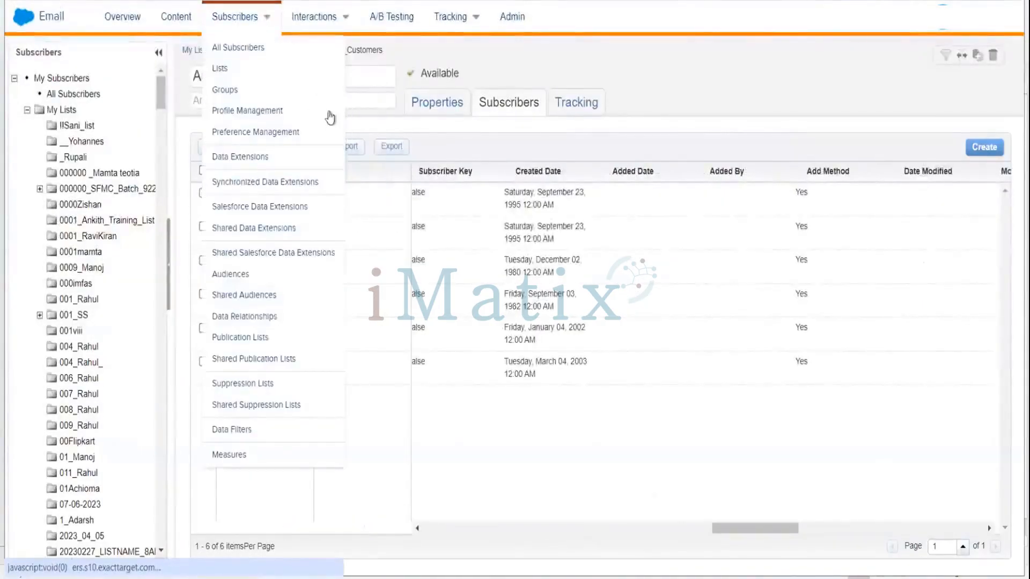
{"action": "left_click", "coordinate": [244, 114]}
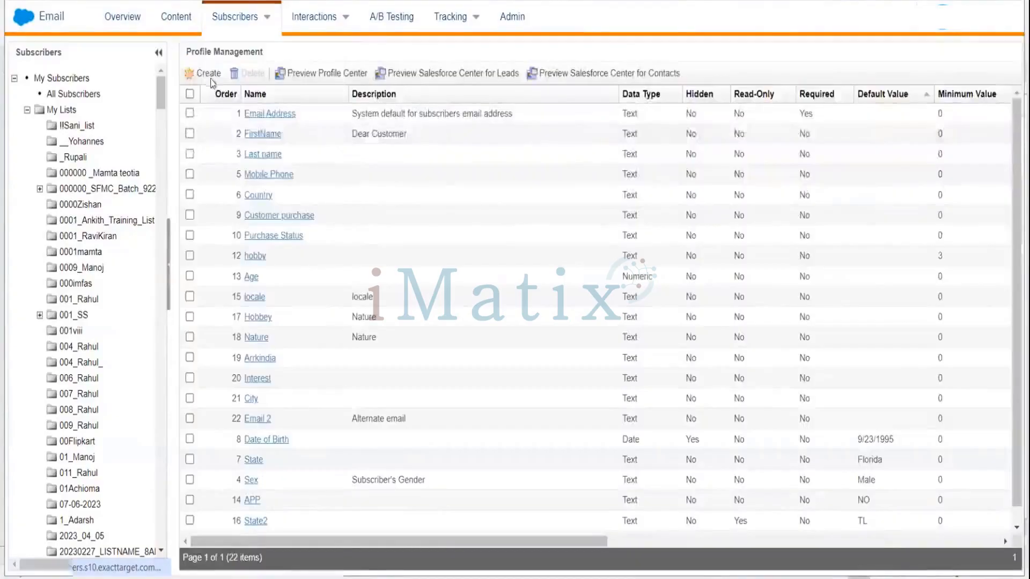
{"action": "left_click", "coordinate": [211, 79]}
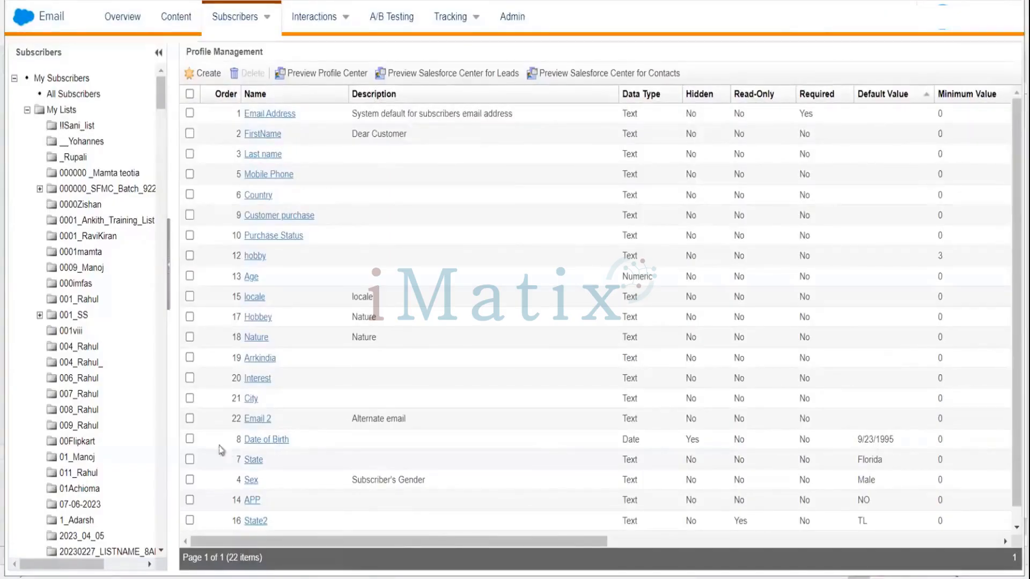
{"action": "left_click", "coordinate": [189, 439]}
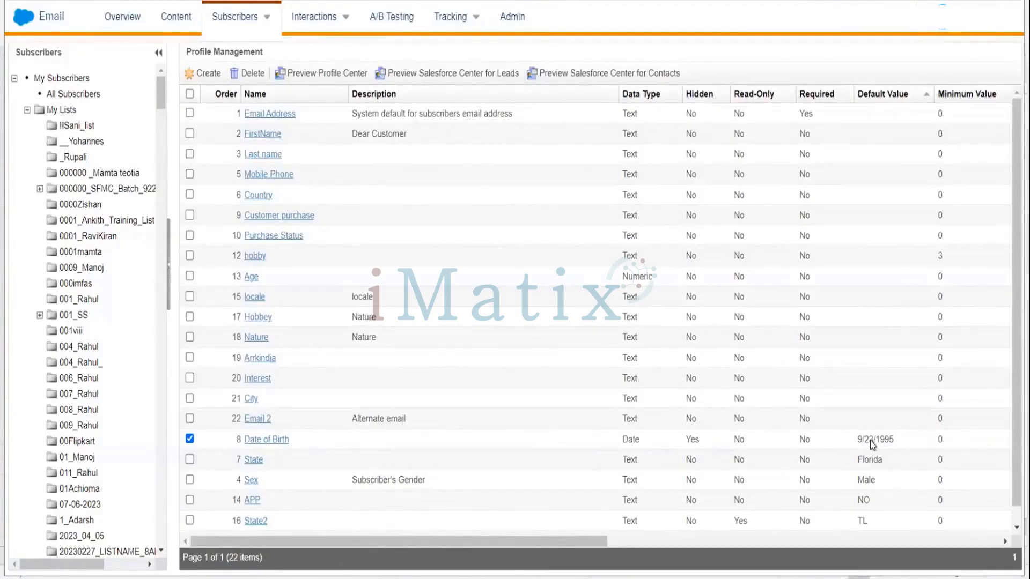
{"action": "left_click", "coordinate": [278, 440]}
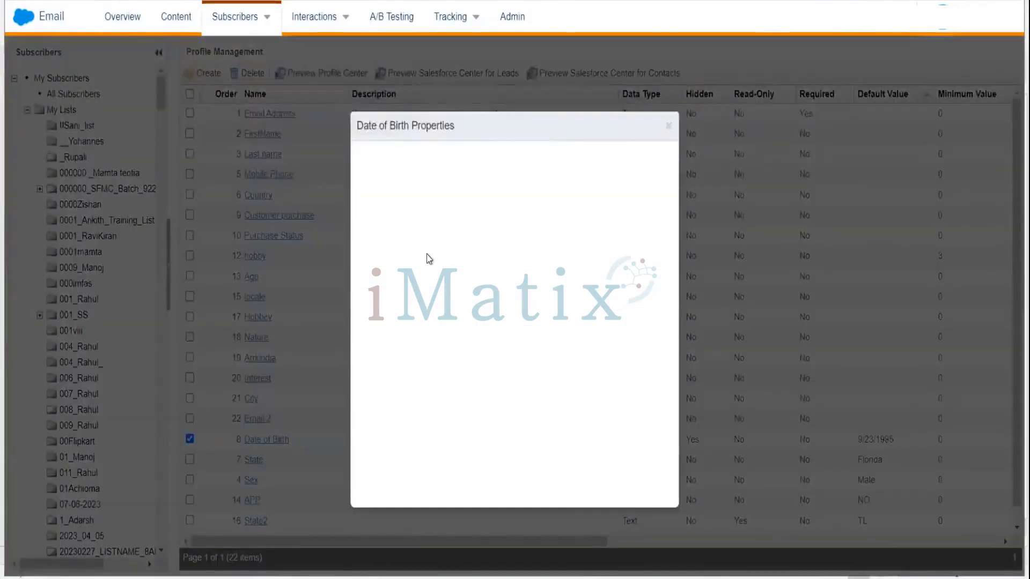
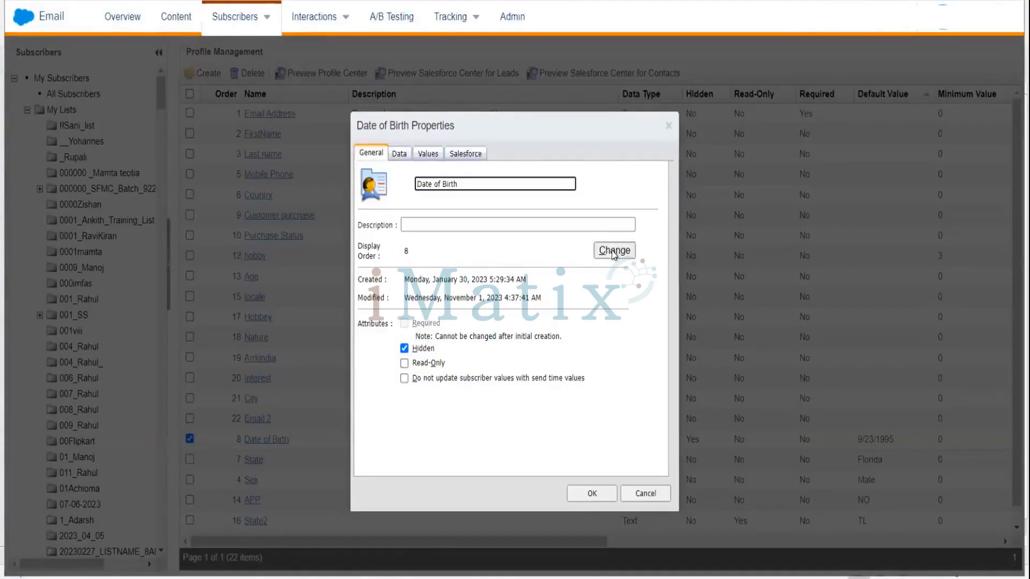
Try to add Values(d/M/yyyy) as a restricted value on the Date of Birth attribute's Values tab.
{"action": "left_click", "coordinate": [399, 154]}
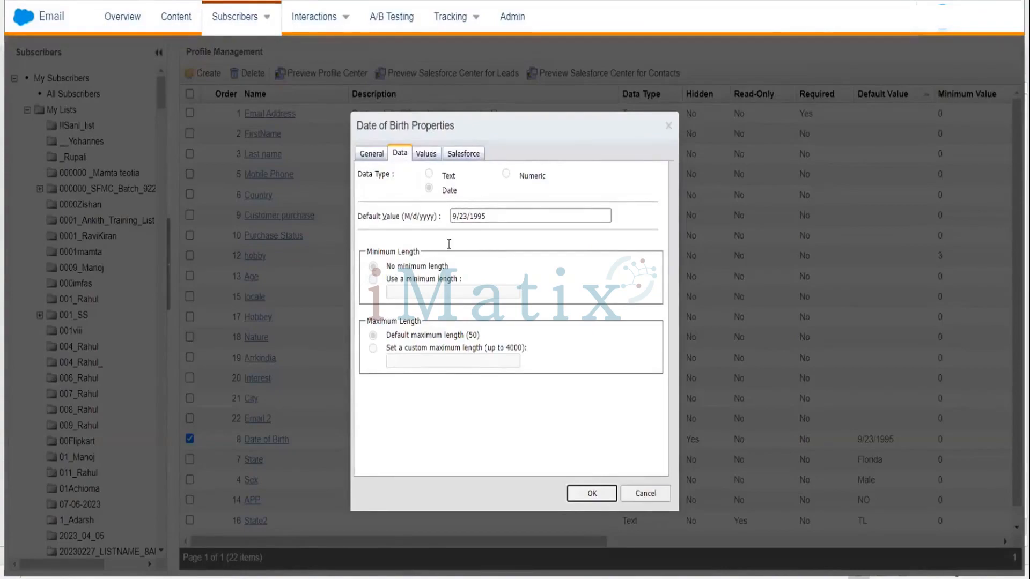
{"action": "left_click", "coordinate": [481, 214]}
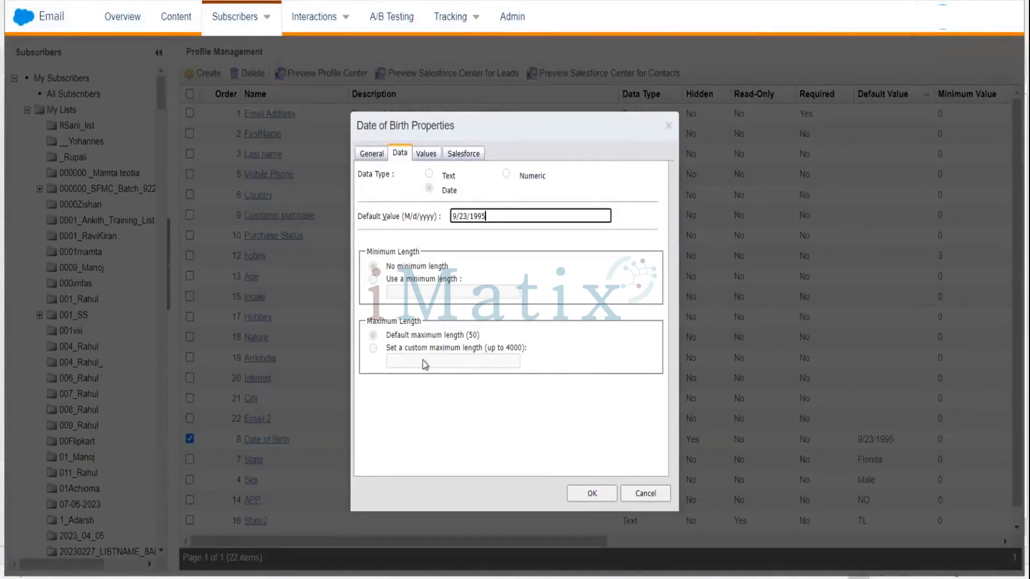
{"action": "left_click", "coordinate": [429, 155]}
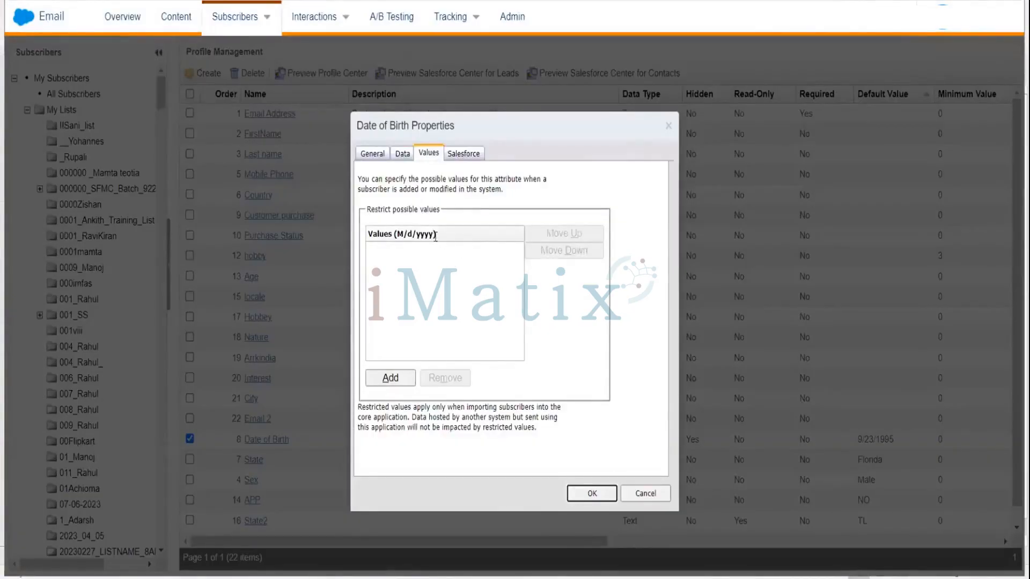
{"action": "left_click", "coordinate": [453, 235]}
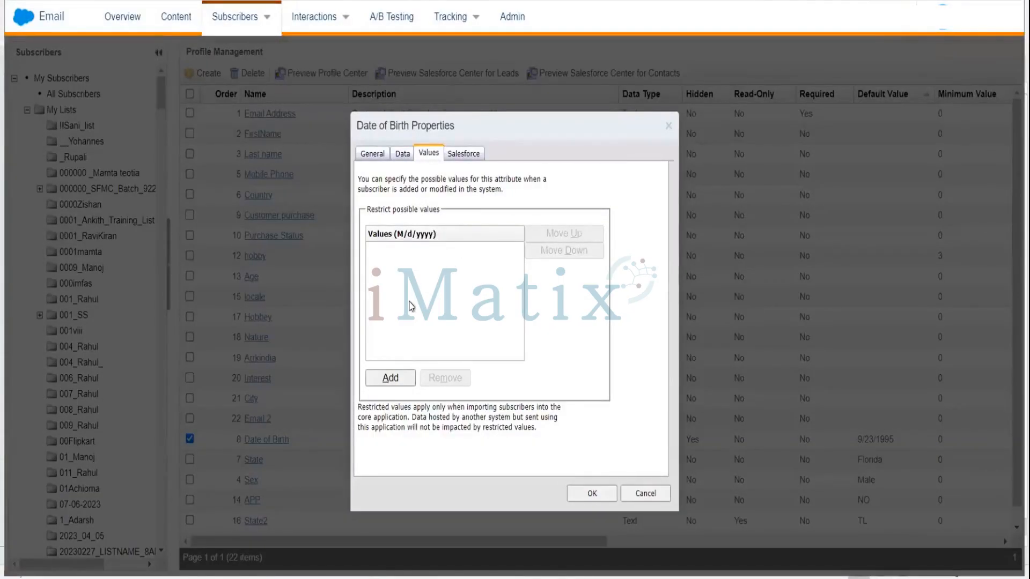
{"action": "left_click", "coordinate": [397, 379]}
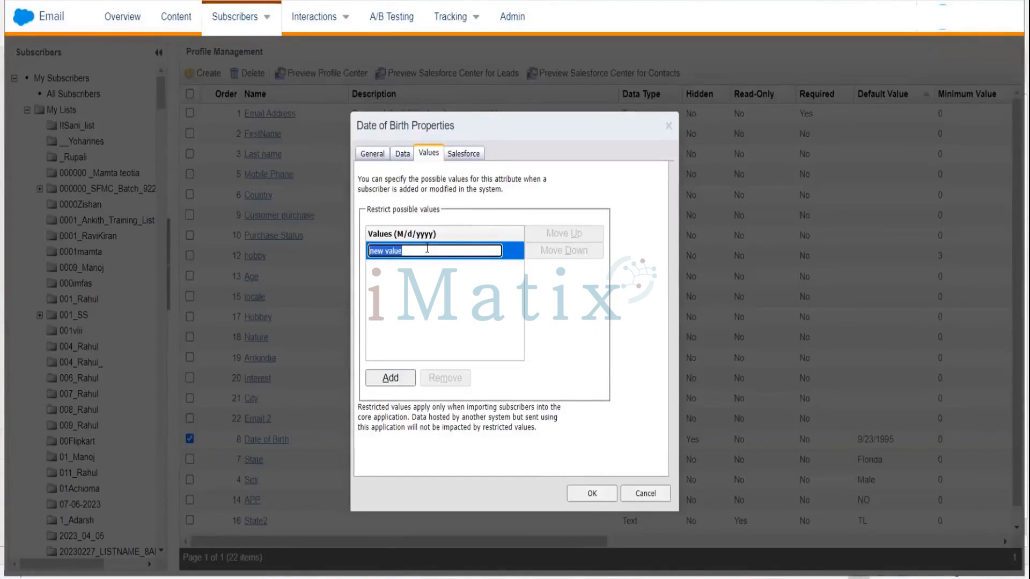
{"action": "type", "text": "Va"}
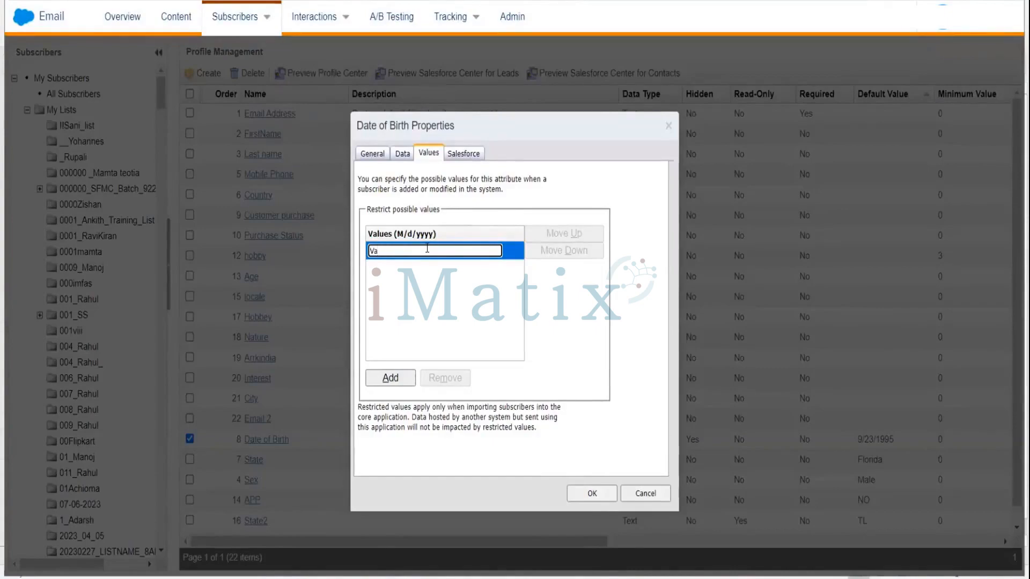
{"action": "type", "text": "lues(d/M/yyyy)"}
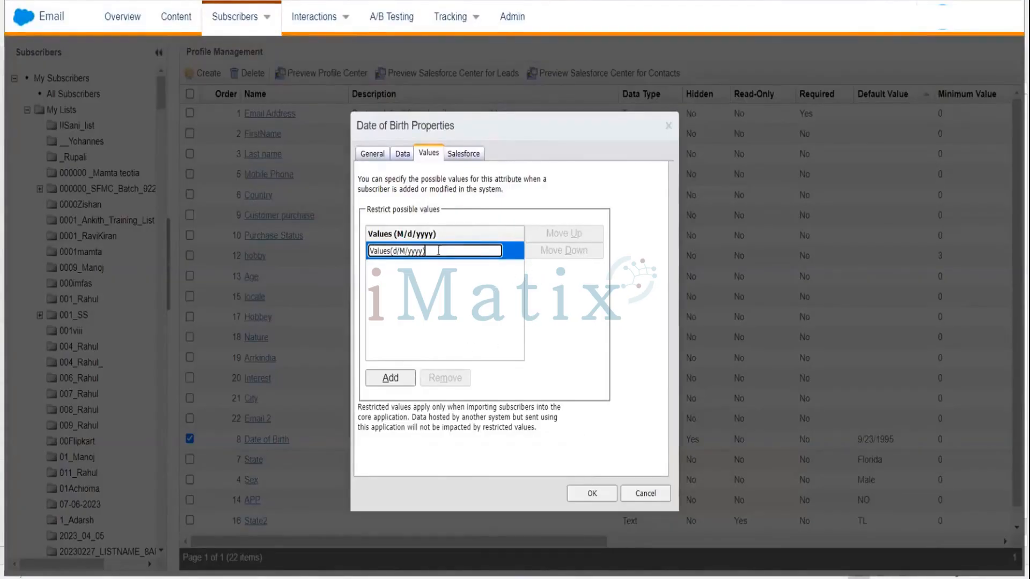
{"action": "left_click", "coordinate": [390, 379]}
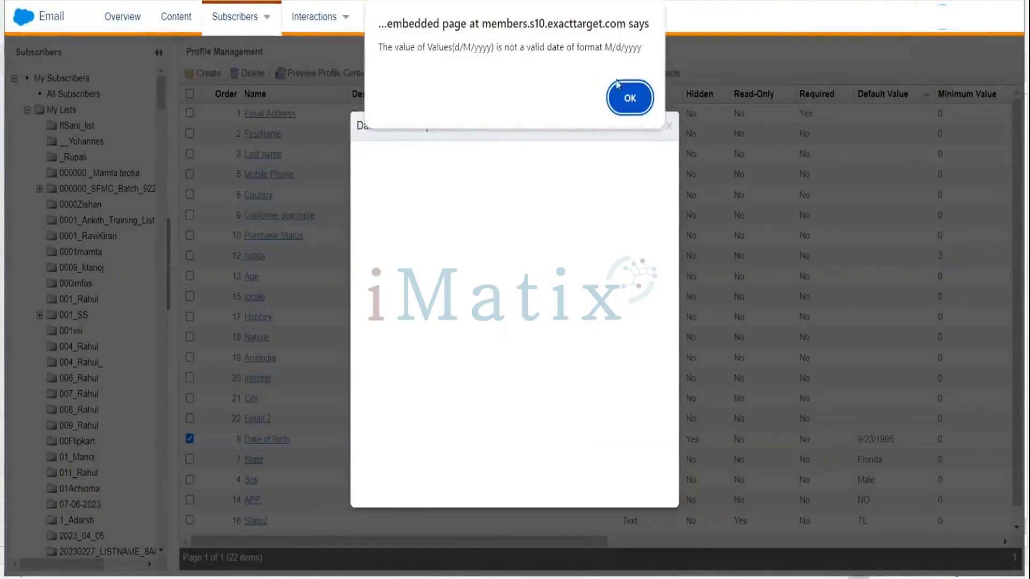
{"action": "left_click", "coordinate": [627, 97]}
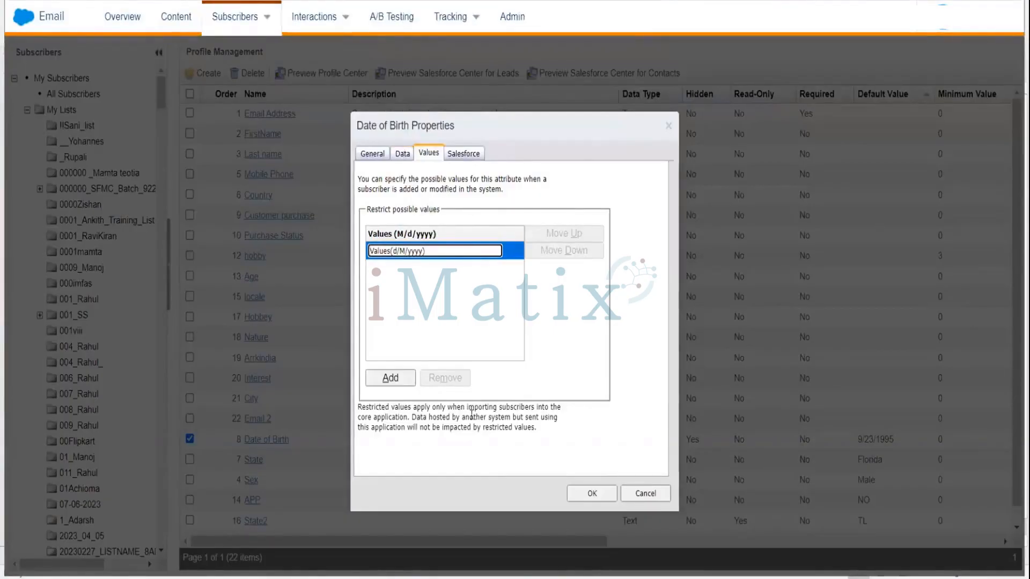
Clear the Date of Birth attribute's default value on the Data tab.
{"action": "left_click", "coordinate": [608, 493]}
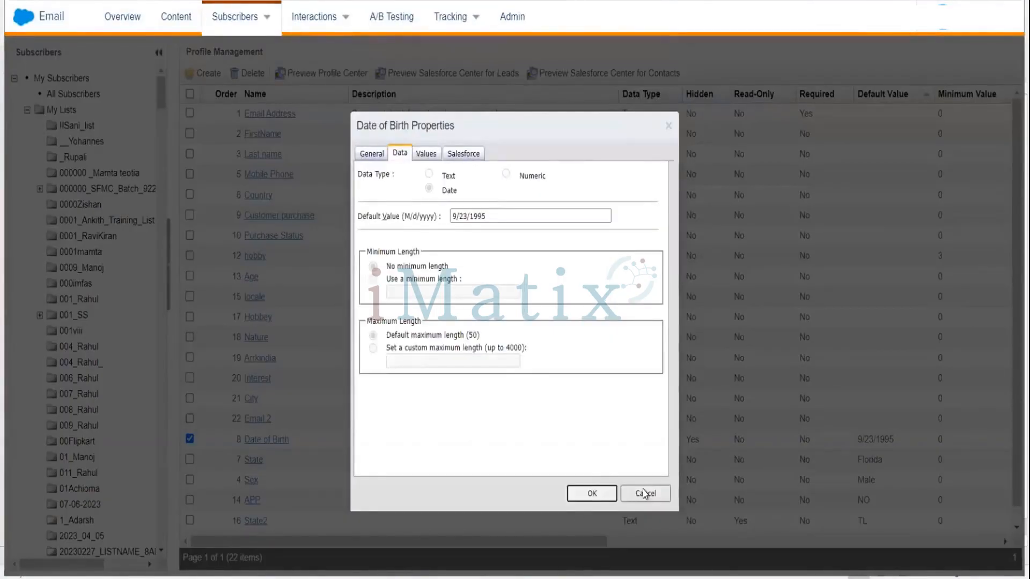
{"action": "left_click", "coordinate": [493, 216]}
{"action": "key", "text": "BackSpace"}
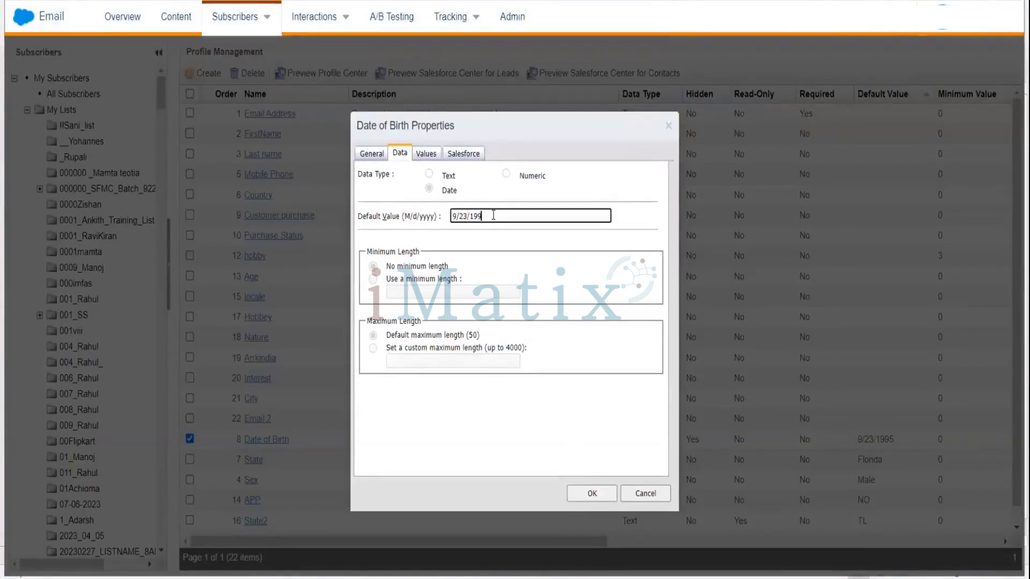
{"action": "key", "text": "BackSpace"}
{"action": "key", "text": "BackSpace"}
{"action": "key", "text": "BackSpace"}
{"action": "key", "text": "BackSpace"}
{"action": "key", "text": "BackSpace"}
{"action": "key", "text": "BackSpace"}
{"action": "key", "text": "BackSpace"}
Return to the Values tab and save the Date of Birth attribute properties.
{"action": "left_click", "coordinate": [424, 156]}
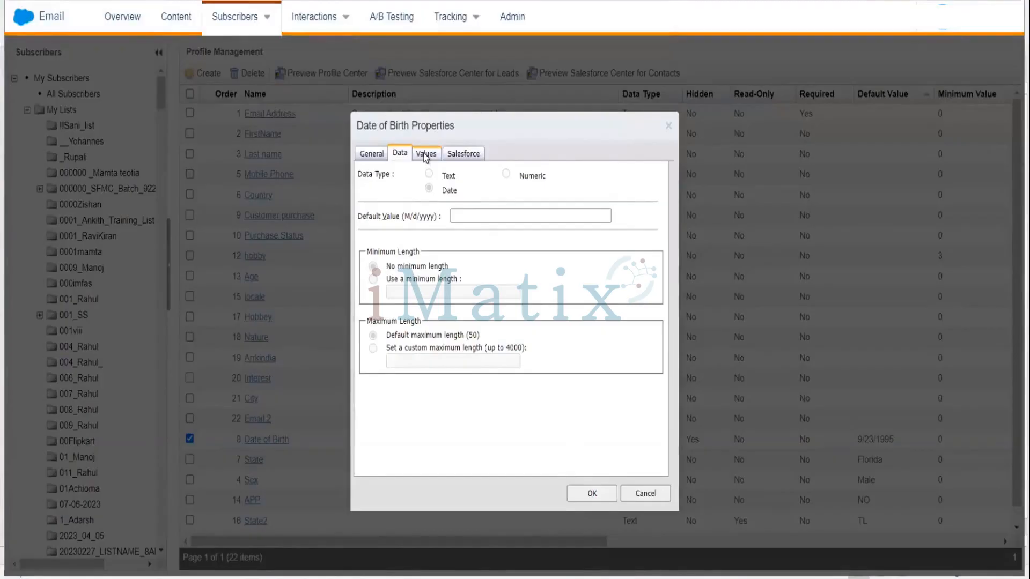
{"action": "left_click", "coordinate": [425, 155]}
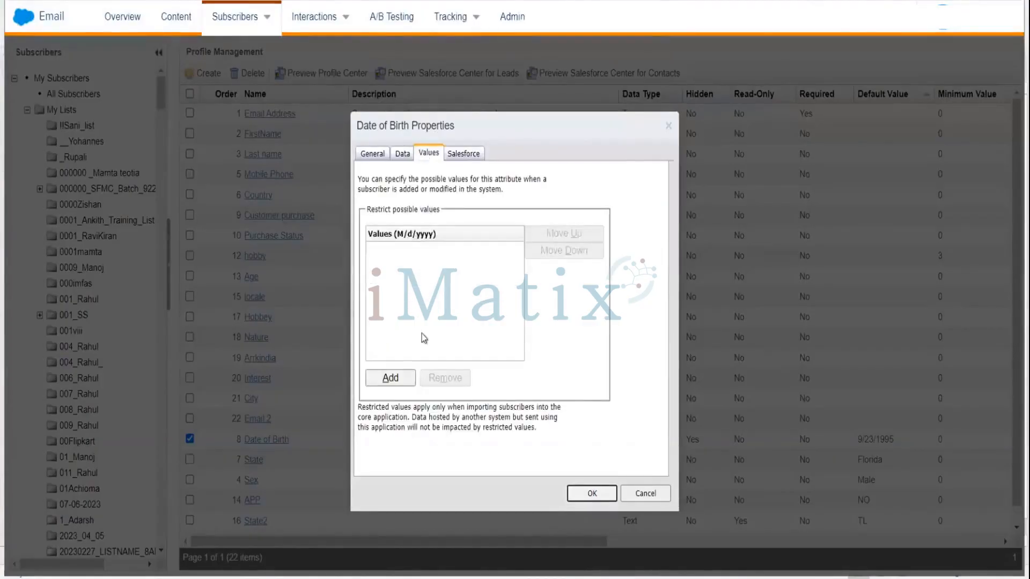
{"action": "left_click", "coordinate": [392, 377]}
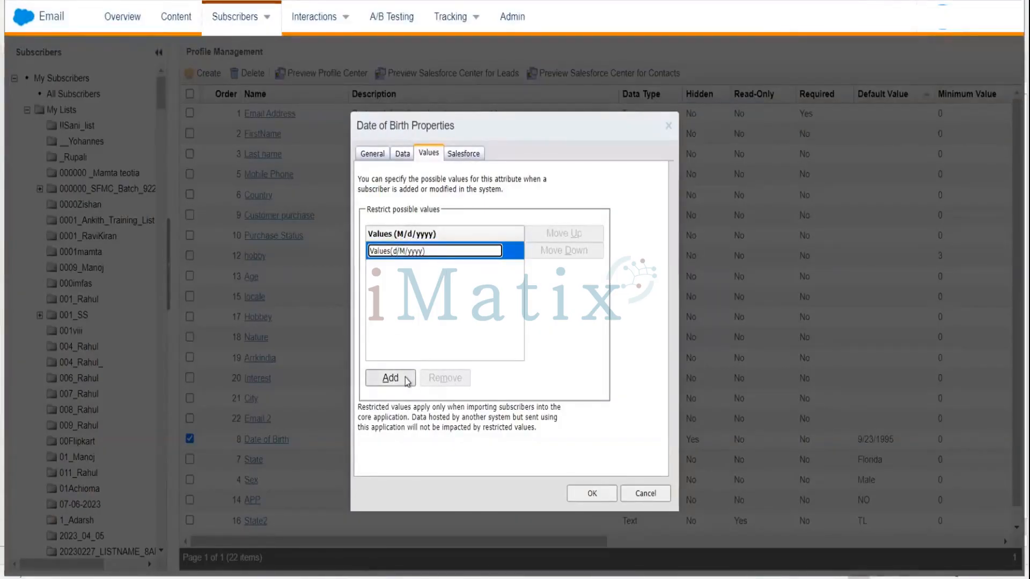
{"action": "left_click", "coordinate": [598, 492]}
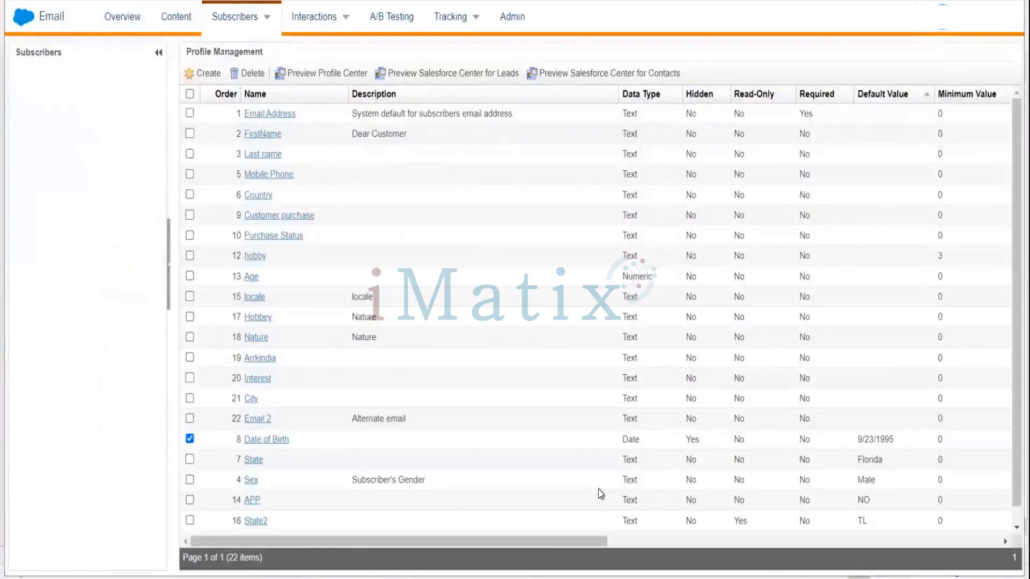
{"action": "left_click", "coordinate": [258, 443]}
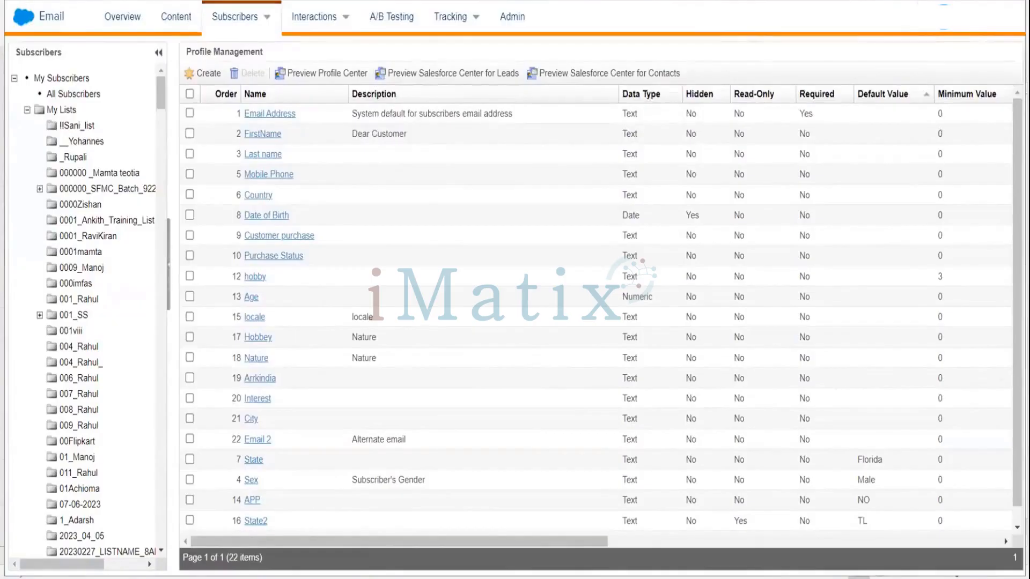
Reopen Profile Management and inspect the Date of Birth attribute's Data and Values tabs.
{"action": "left_click", "coordinate": [209, 76]}
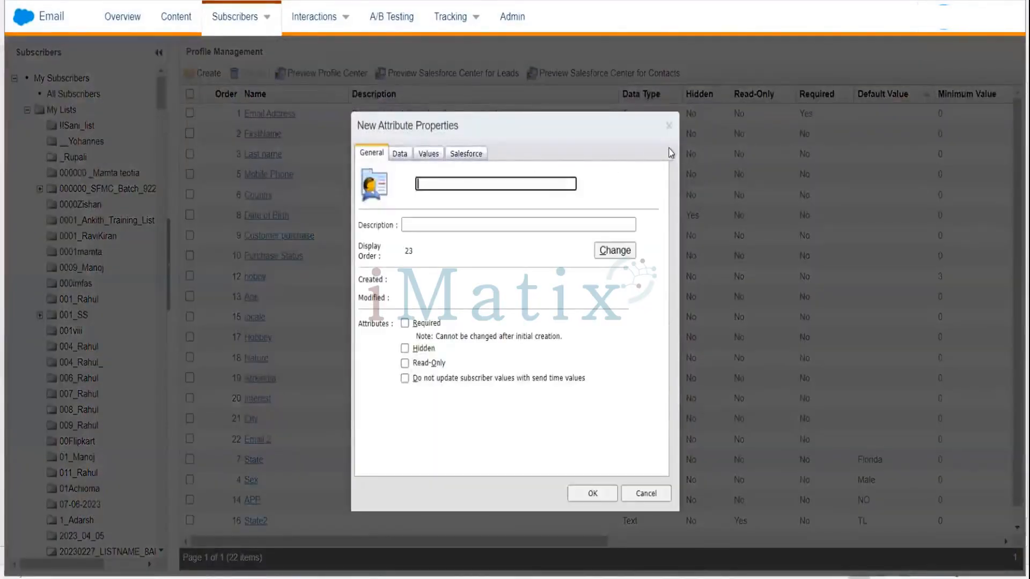
{"action": "left_click", "coordinate": [669, 126]}
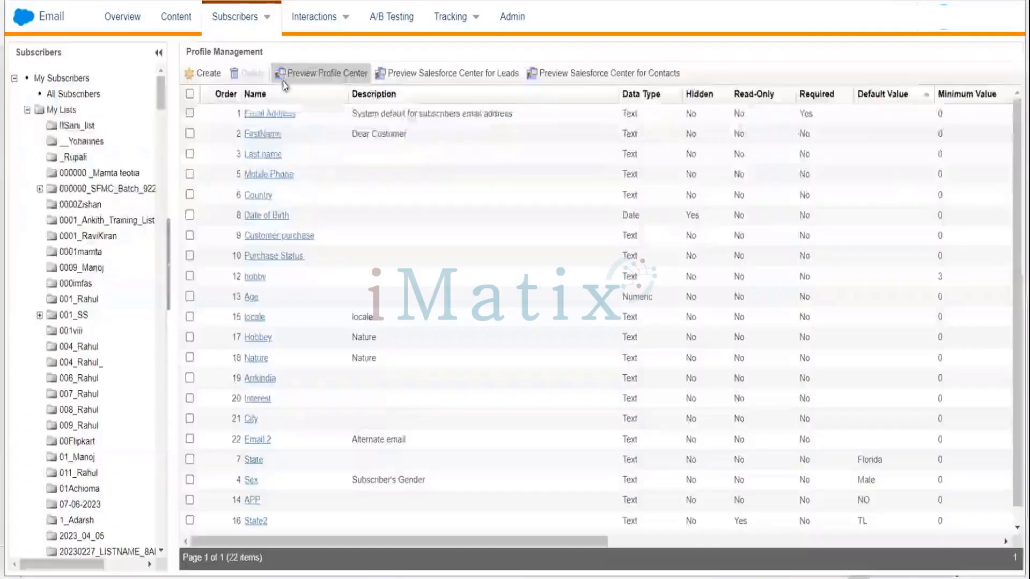
{"action": "left_click", "coordinate": [236, 34]}
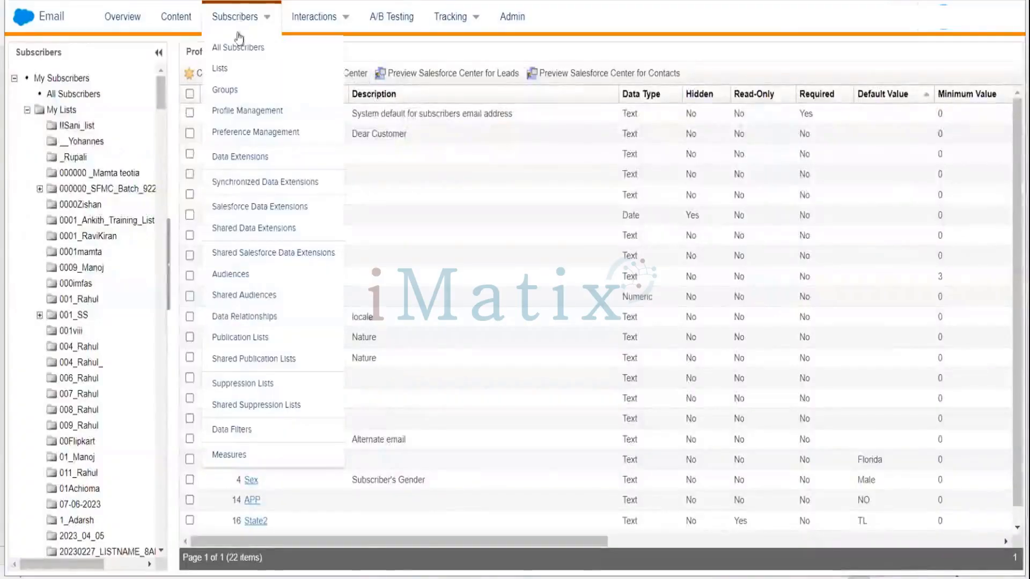
{"action": "left_click", "coordinate": [234, 111]}
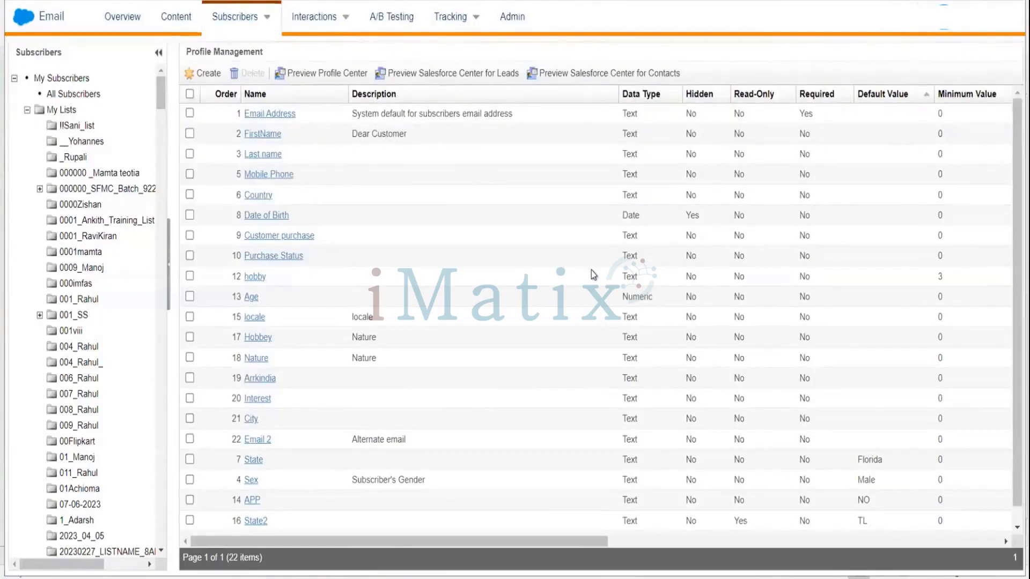
{"action": "left_click", "coordinate": [266, 216]}
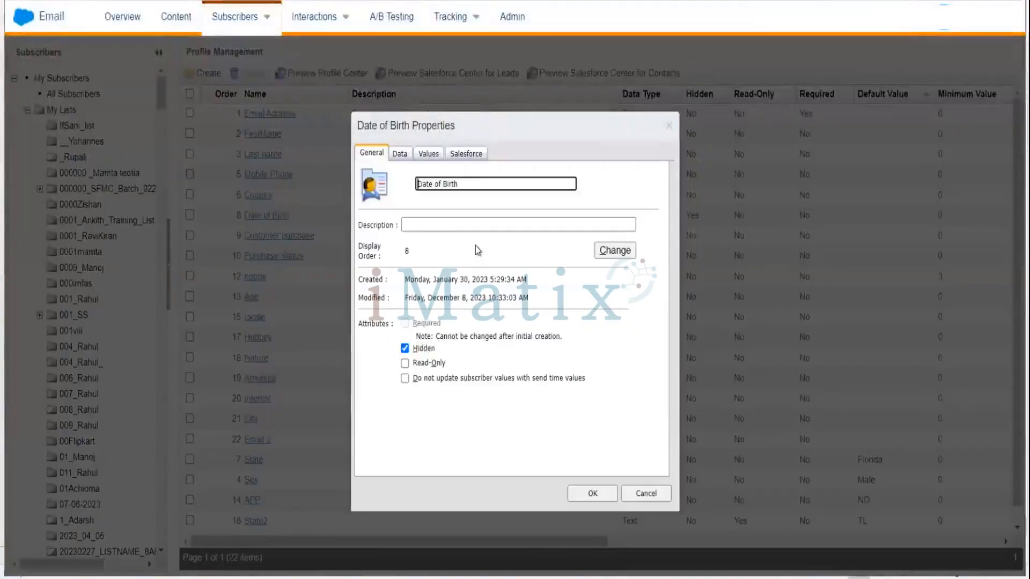
{"action": "left_click", "coordinate": [398, 152]}
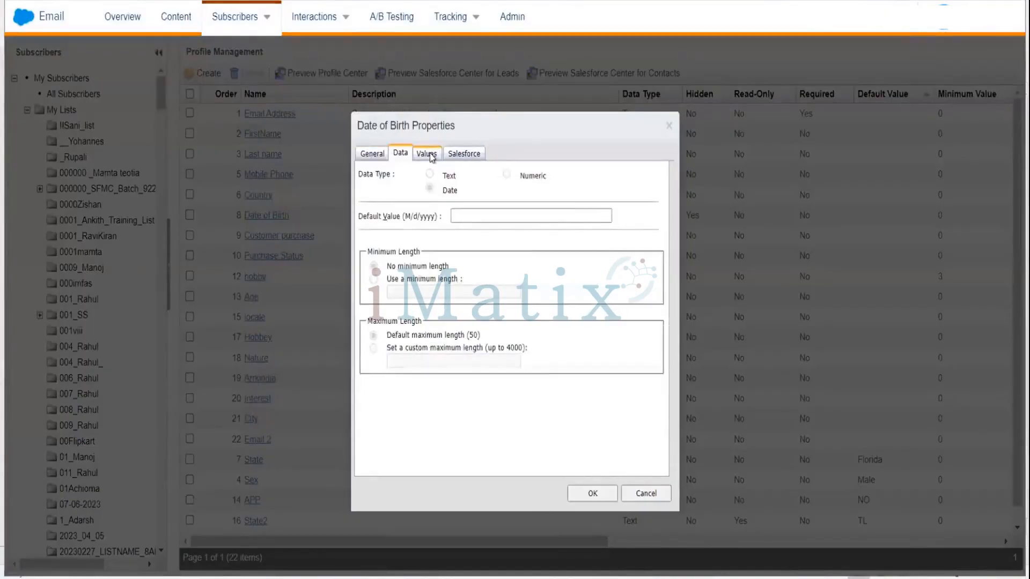
{"action": "left_click", "coordinate": [429, 155]}
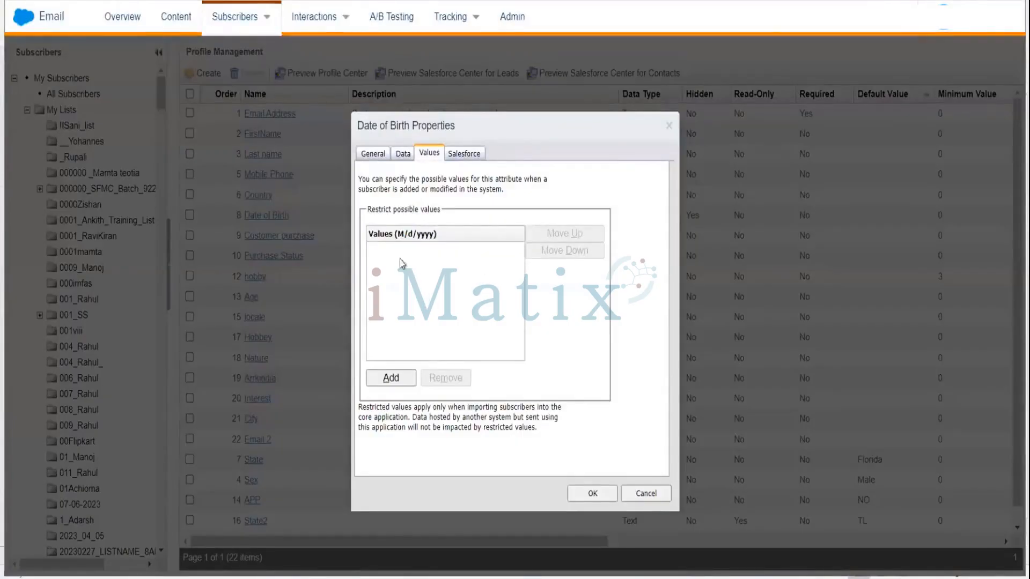
{"action": "left_click", "coordinate": [403, 155]}
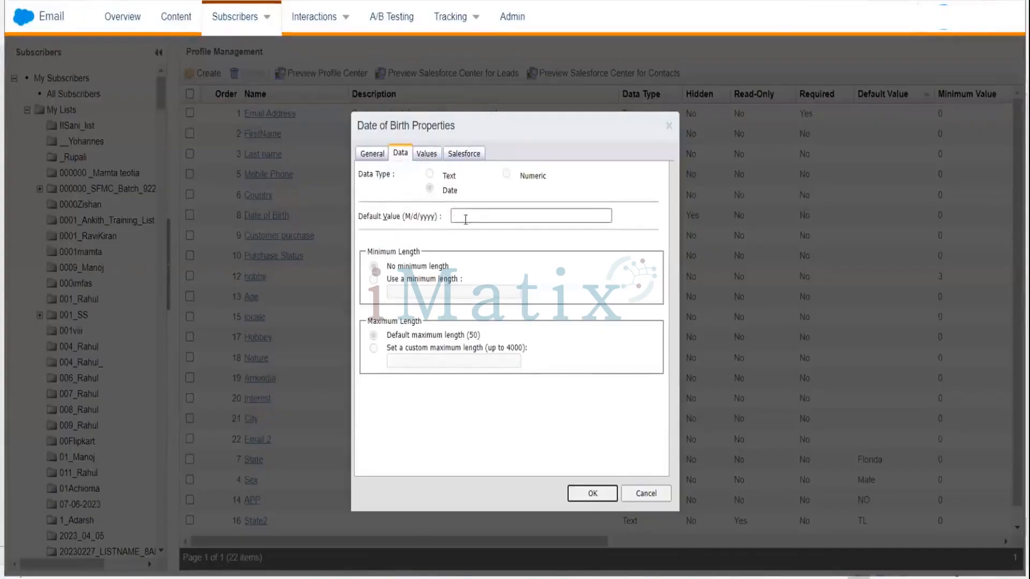
{"action": "left_click", "coordinate": [427, 154]}
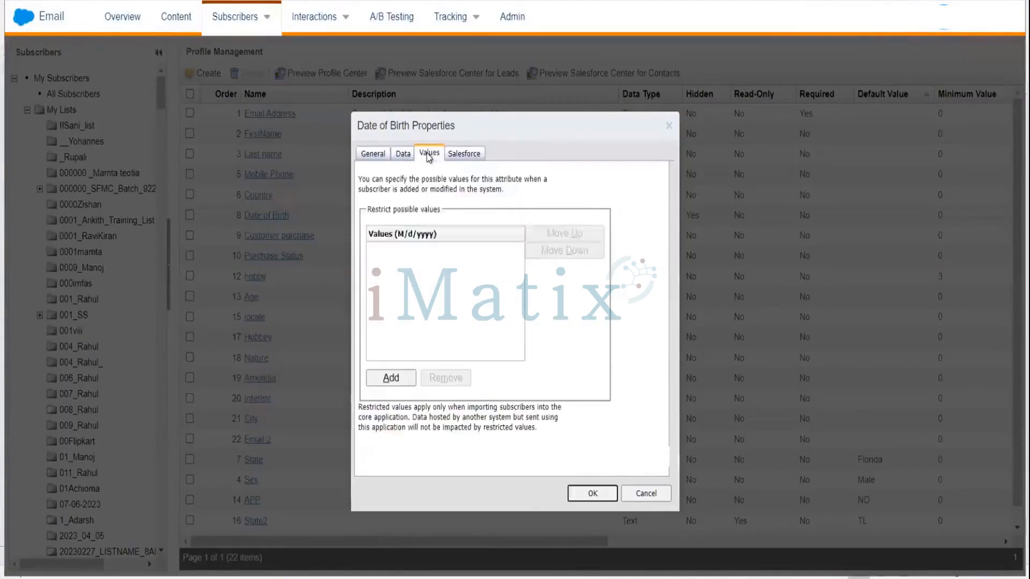
Try again to add Values (d/M/yyyy) as a restricted value and save the attribute properties.
{"action": "left_click", "coordinate": [390, 379]}
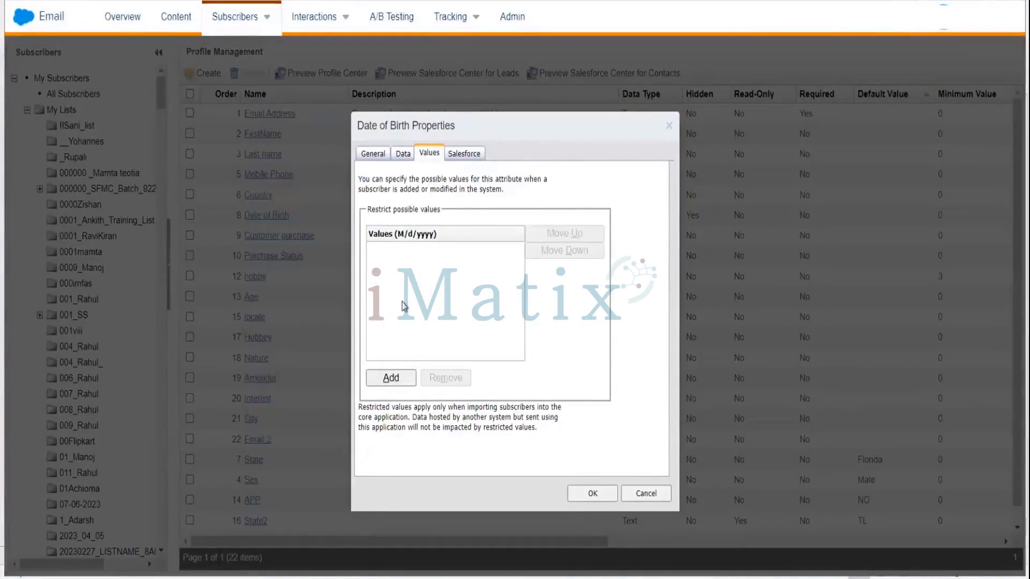
{"action": "left_click", "coordinate": [392, 377]}
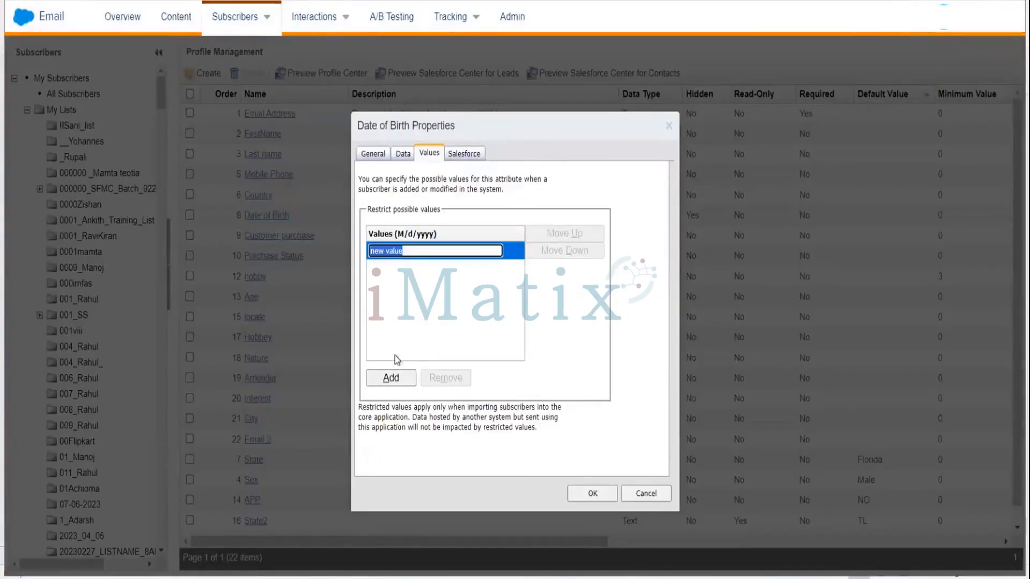
{"action": "type", "text": "Va"}
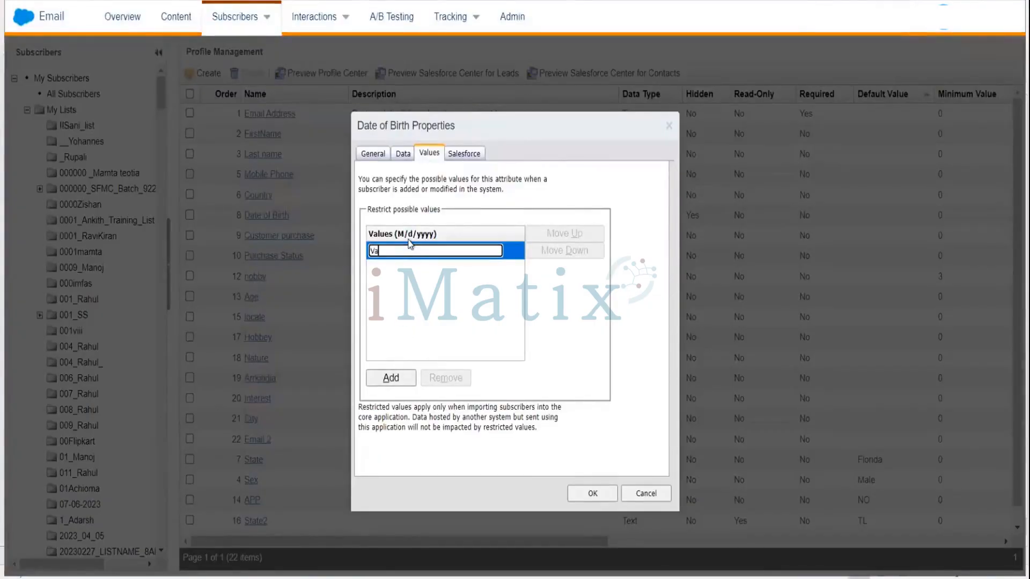
{"action": "type", "text": "lues"}
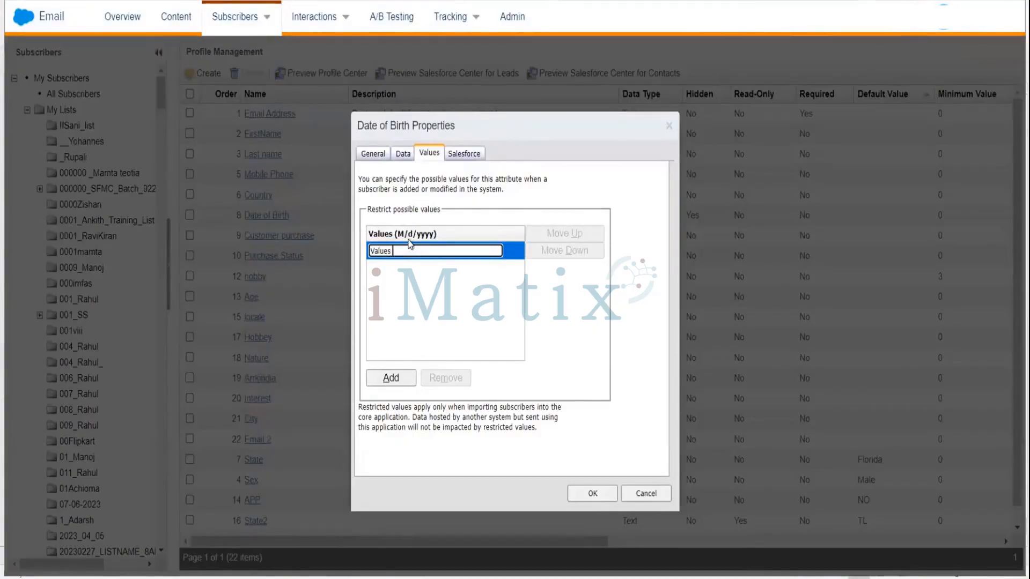
{"action": "type", "text": " (d"}
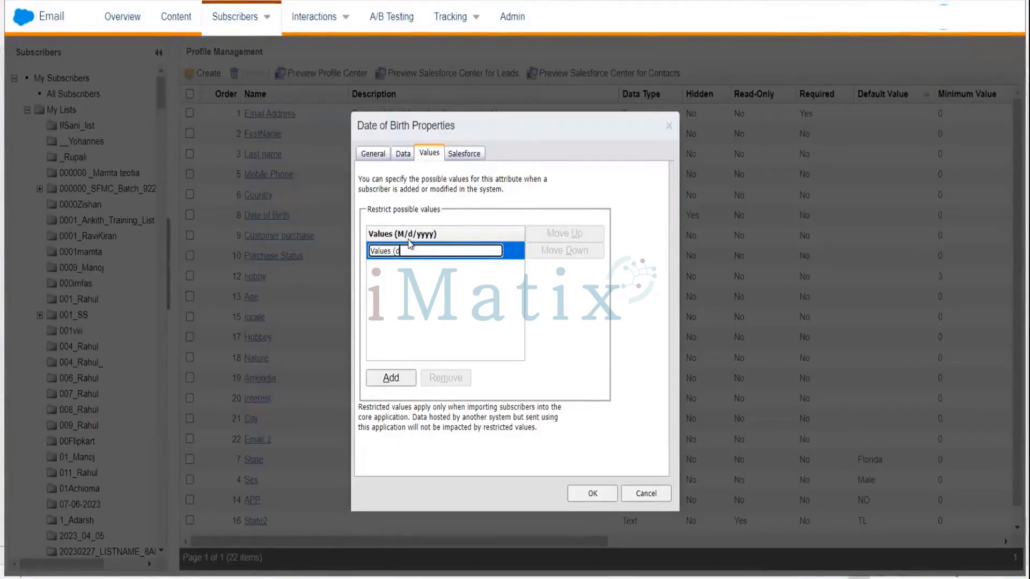
{"action": "type", "text": "/M/yyyy)"}
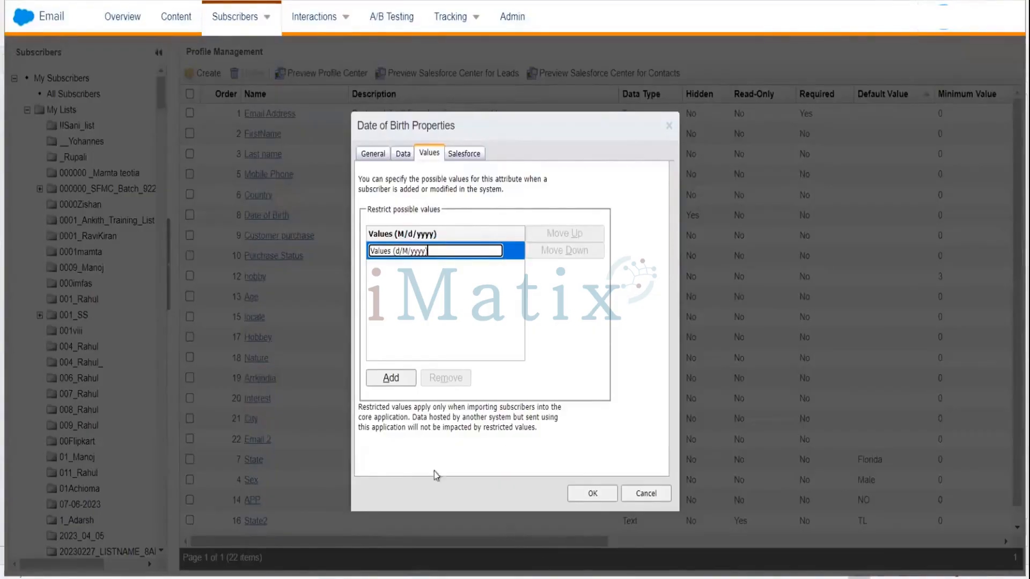
{"action": "left_click", "coordinate": [594, 493]}
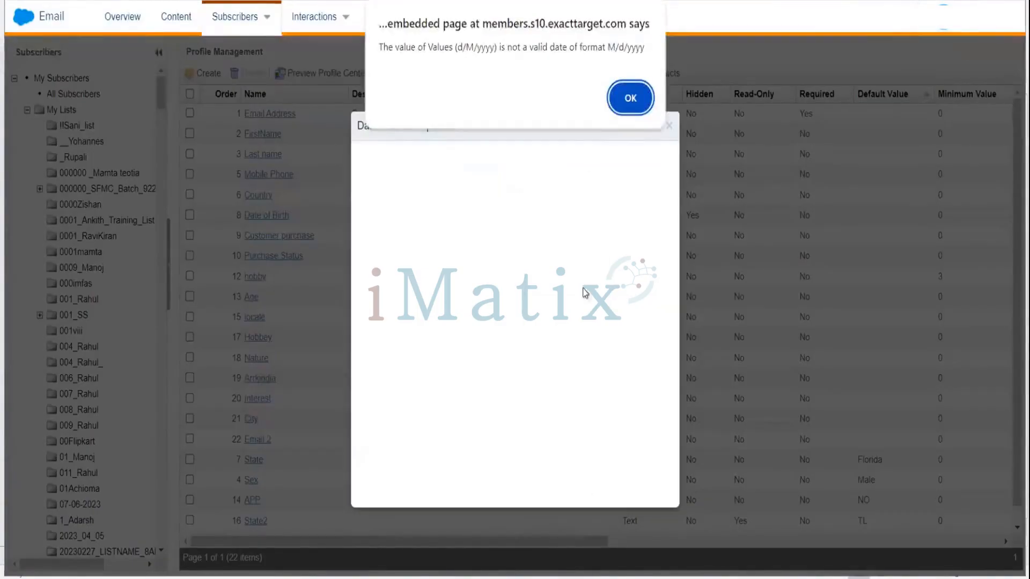
{"action": "left_click", "coordinate": [630, 98]}
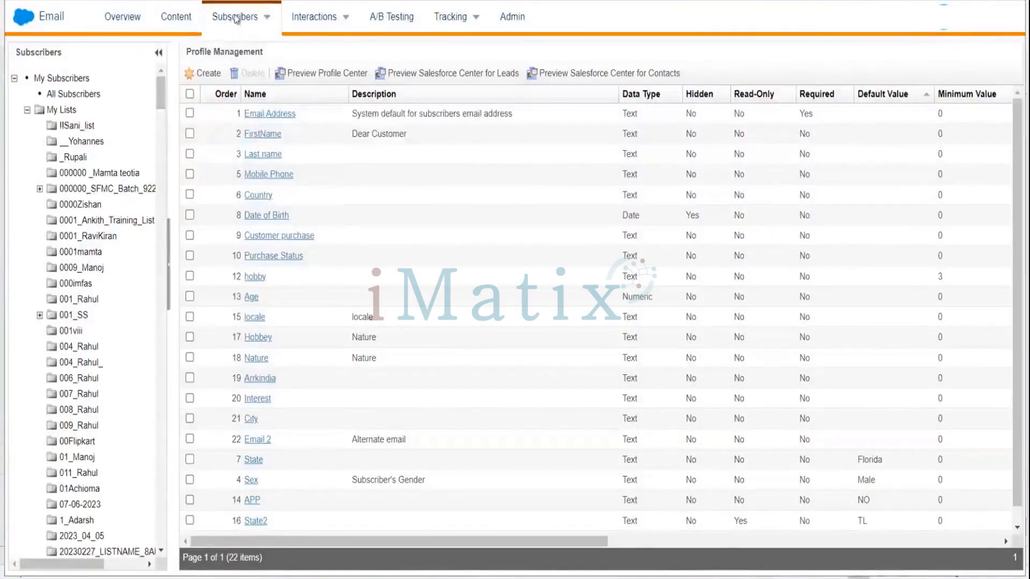
Navigate to the All Subscribers view.
{"action": "mouse_move", "coordinate": [234, 17]}
{"action": "left_click", "coordinate": [225, 70]}
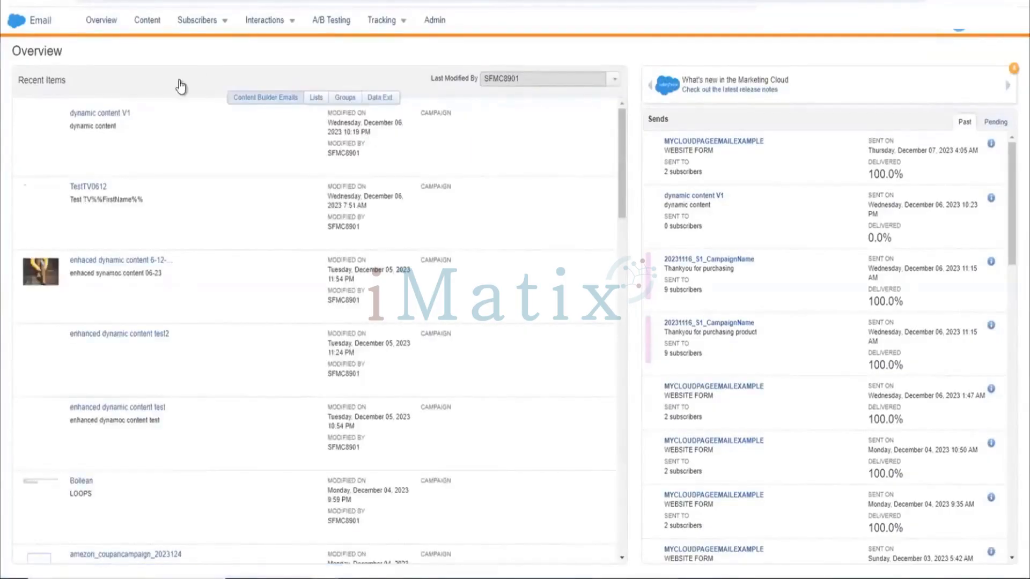
{"action": "left_click", "coordinate": [222, 24]}
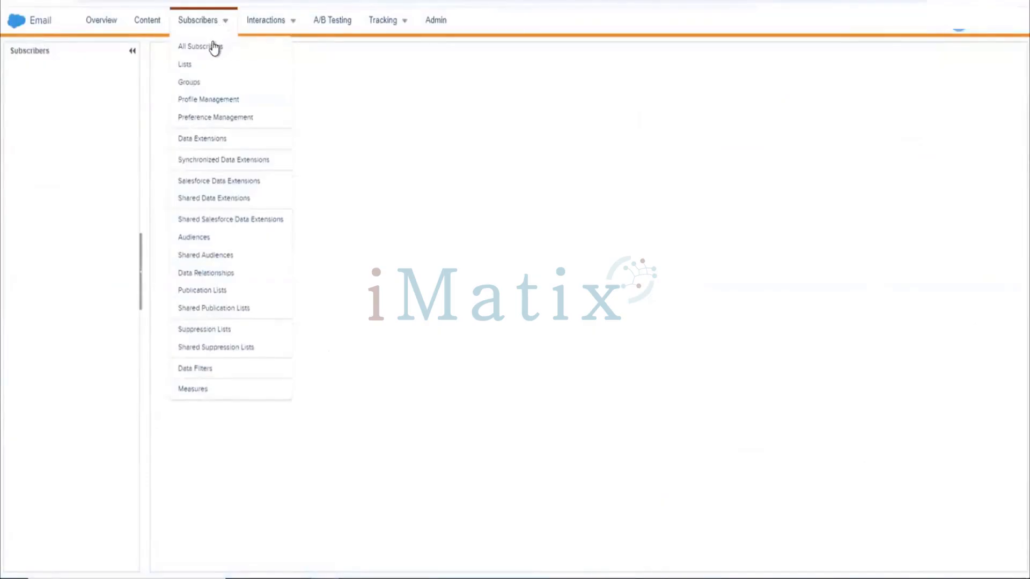
{"action": "left_click", "coordinate": [213, 42]}
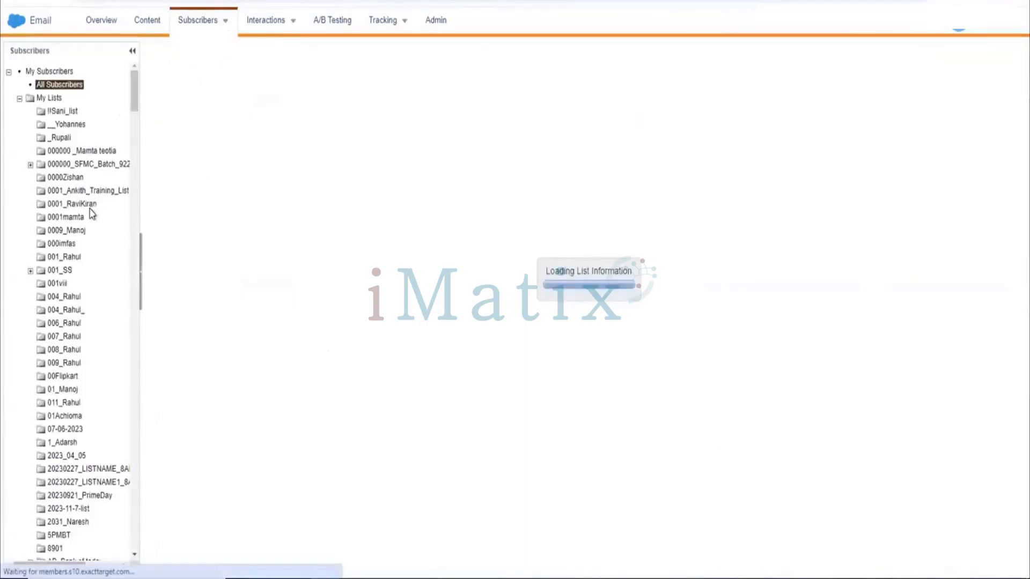
Open the My Lists folder in the subscribers tree.
{"action": "scroll", "coordinate": [111, 188], "scroll_direction": "down", "scroll_amount": 3}
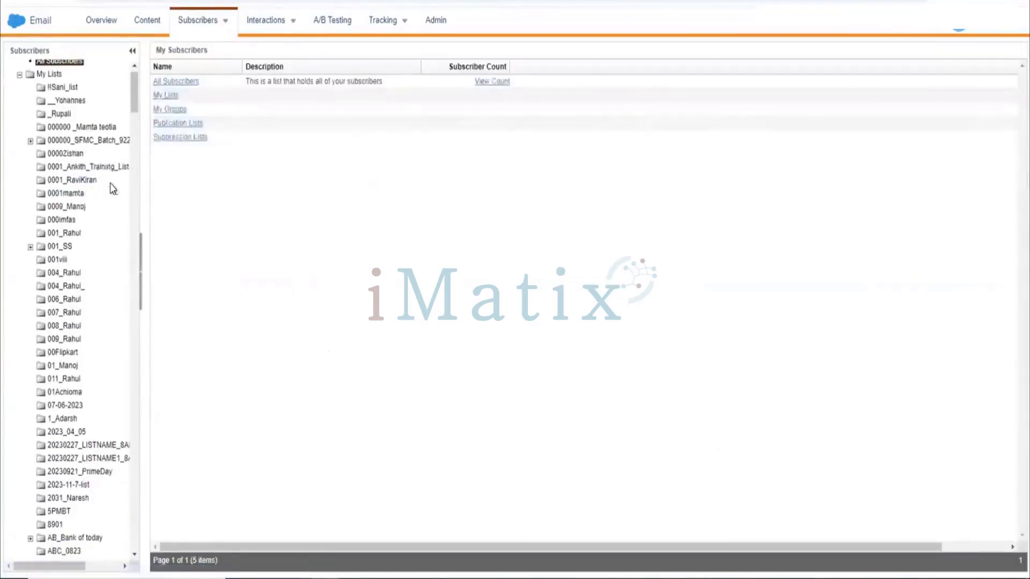
{"action": "scroll", "coordinate": [113, 188], "scroll_direction": "up", "scroll_amount": 3}
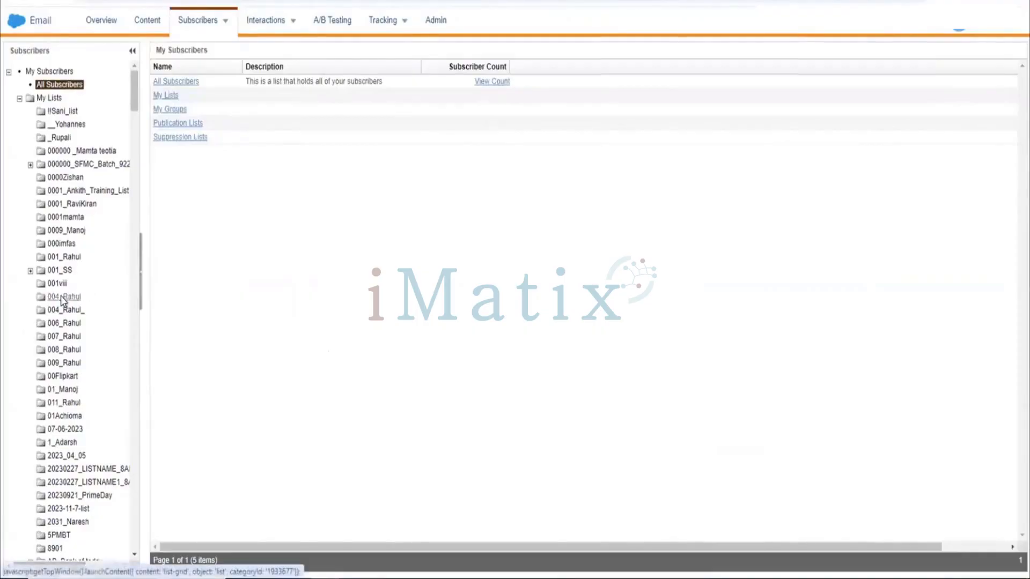
{"action": "scroll", "coordinate": [63, 300], "scroll_direction": "down", "scroll_amount": 4}
{"action": "scroll", "coordinate": [63, 300], "scroll_direction": "up", "scroll_amount": 4}
{"action": "mouse_move", "coordinate": [223, 35]}
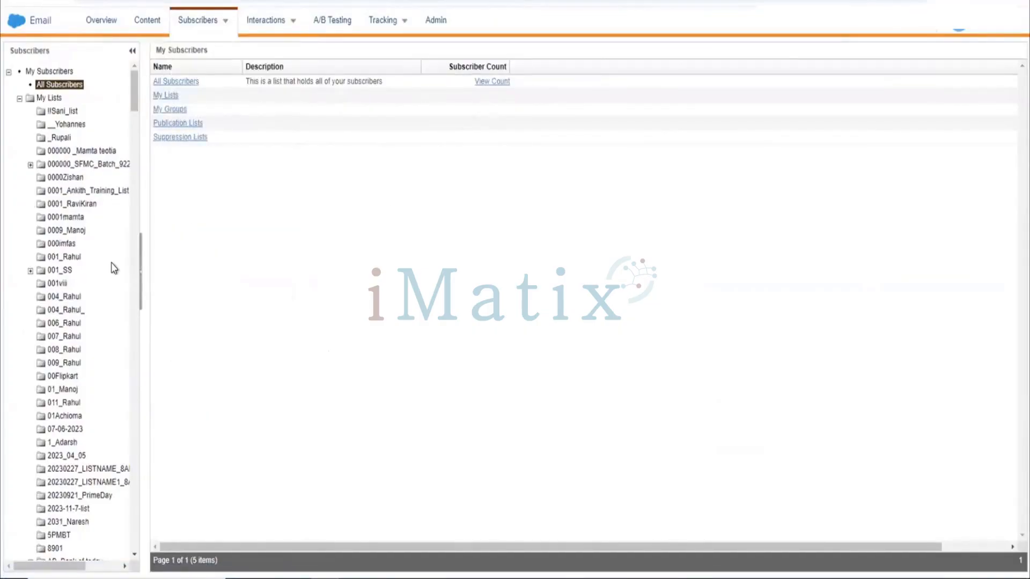
{"action": "scroll", "coordinate": [113, 268], "scroll_direction": "down", "scroll_amount": 1}
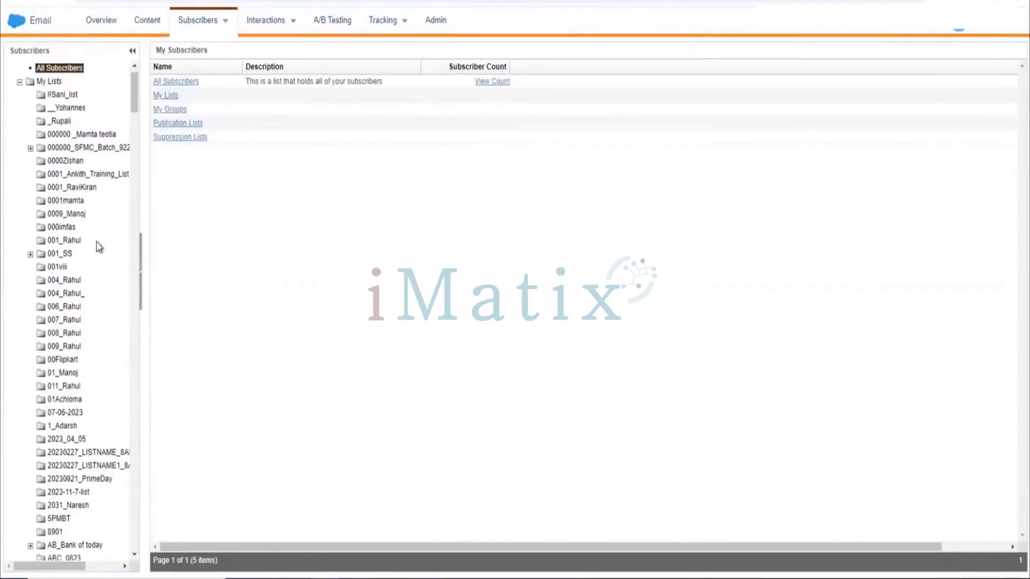
{"action": "scroll", "coordinate": [98, 247], "scroll_direction": "up", "scroll_amount": 1}
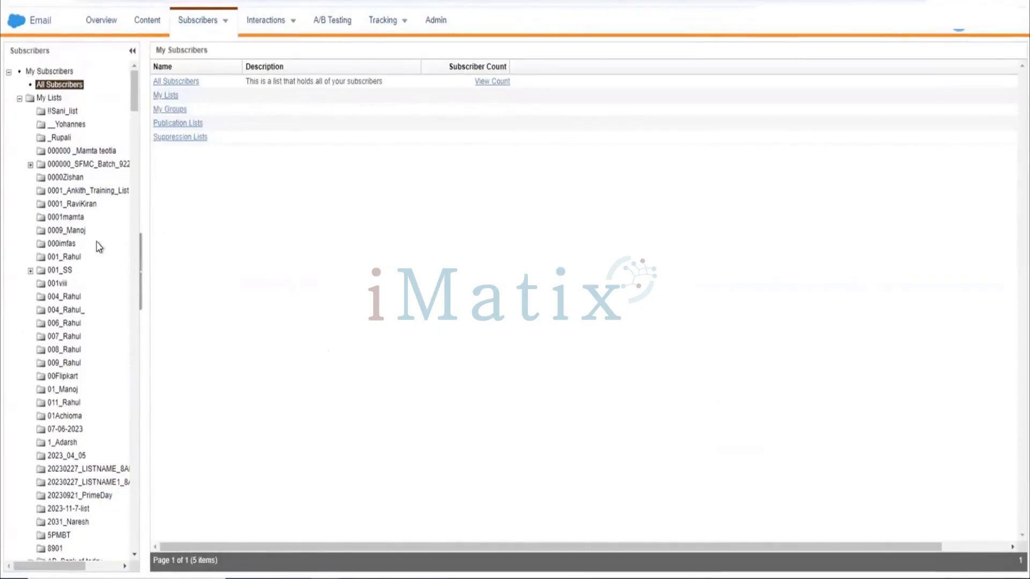
{"action": "left_click", "coordinate": [162, 97]}
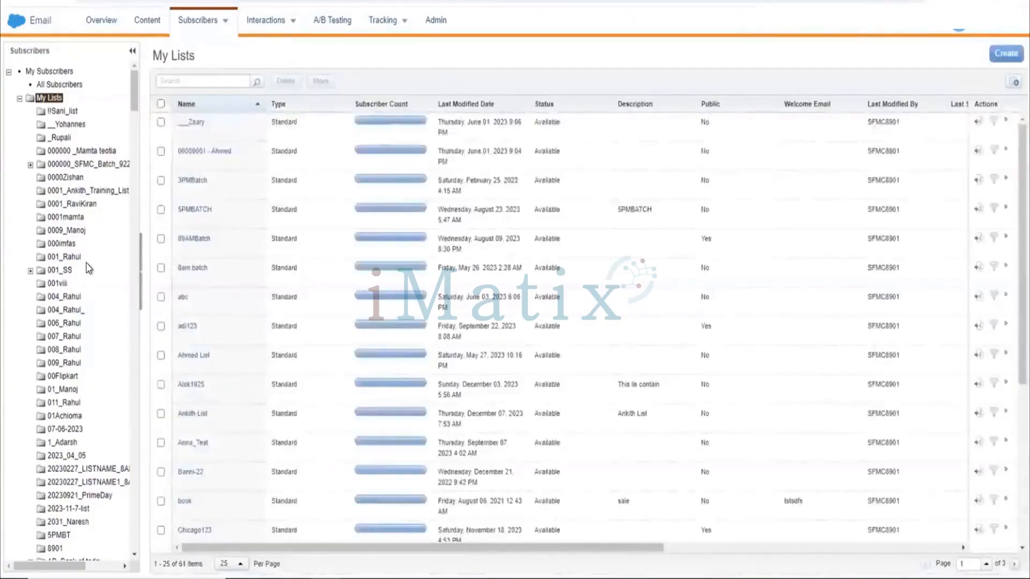
{"action": "scroll", "coordinate": [86, 262], "scroll_direction": "down", "scroll_amount": 4}
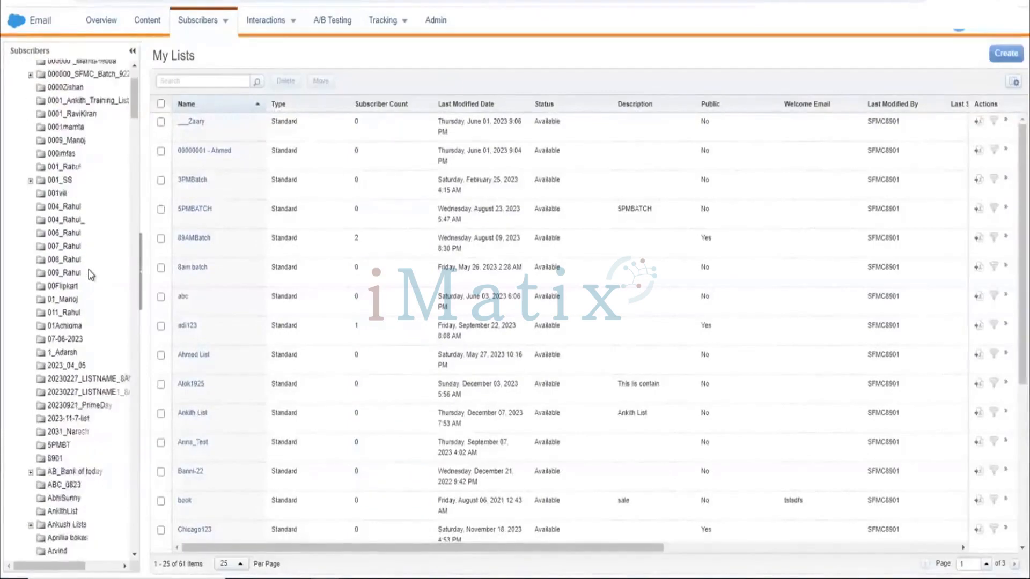
{"action": "scroll", "coordinate": [89, 271], "scroll_direction": "up", "scroll_amount": 4}
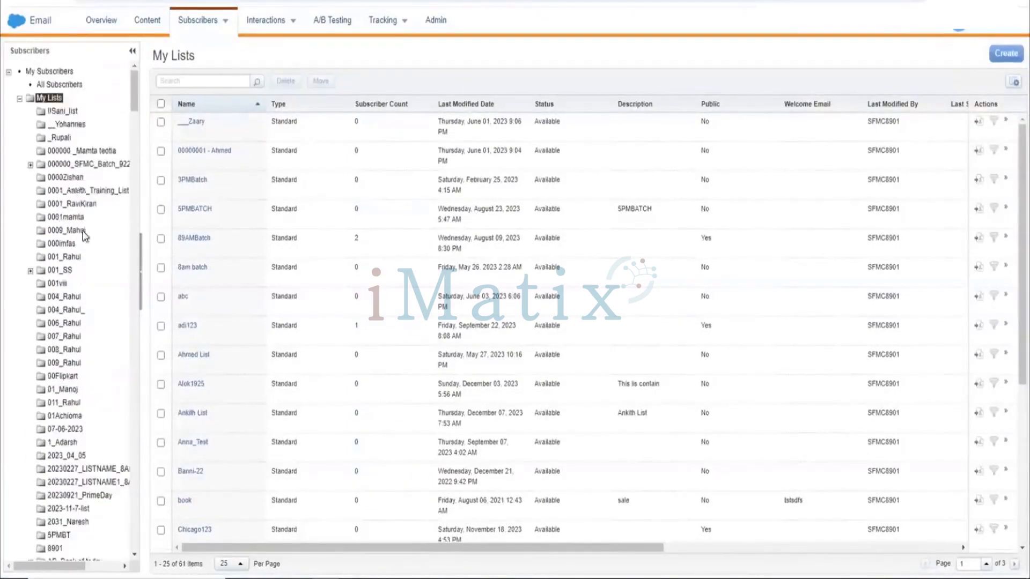
Create a new folder under My Lists named SFMC Training.
{"action": "left_click", "coordinate": [57, 100]}
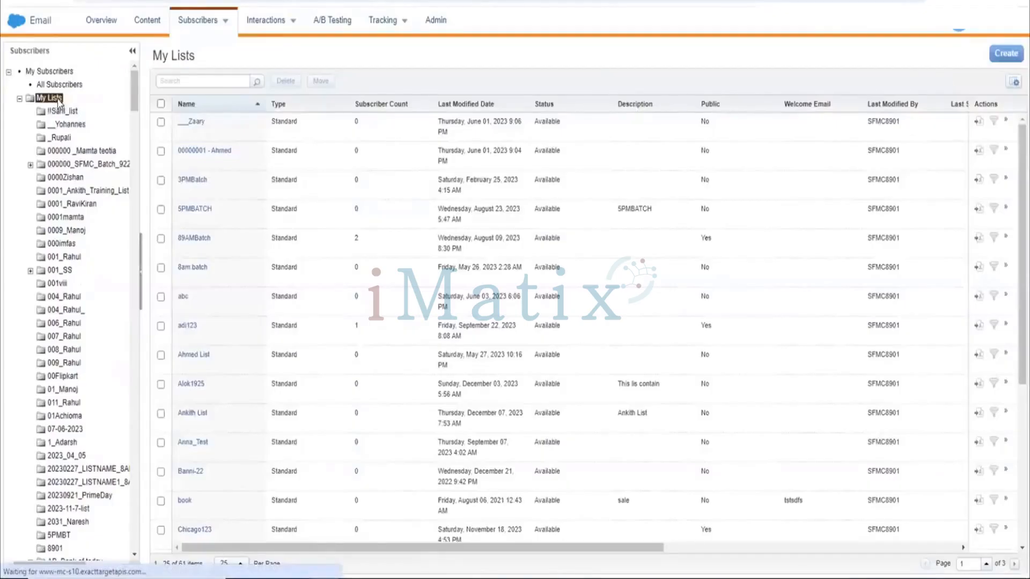
{"action": "right_click", "coordinate": [68, 113]}
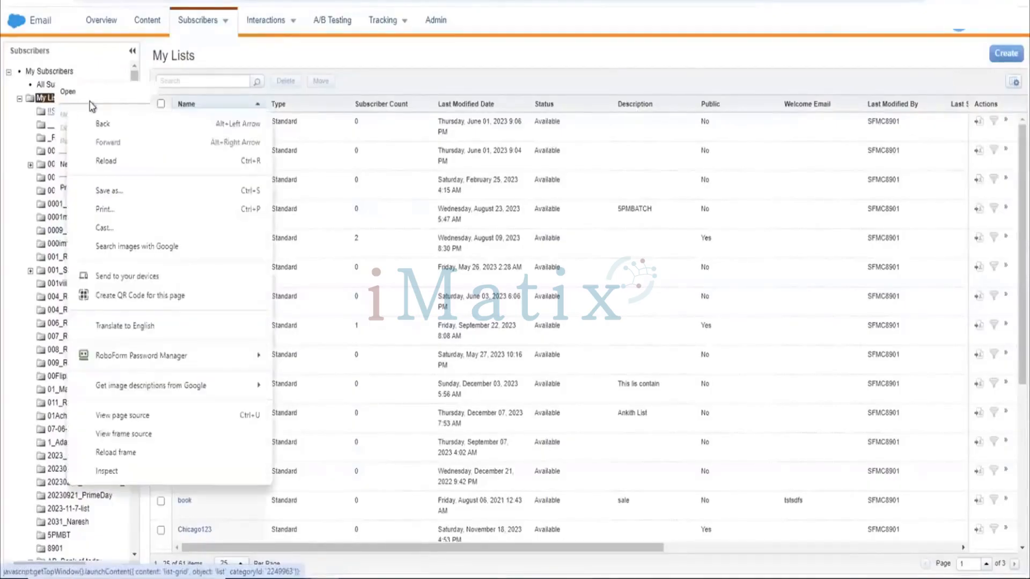
{"action": "left_click", "coordinate": [56, 99]}
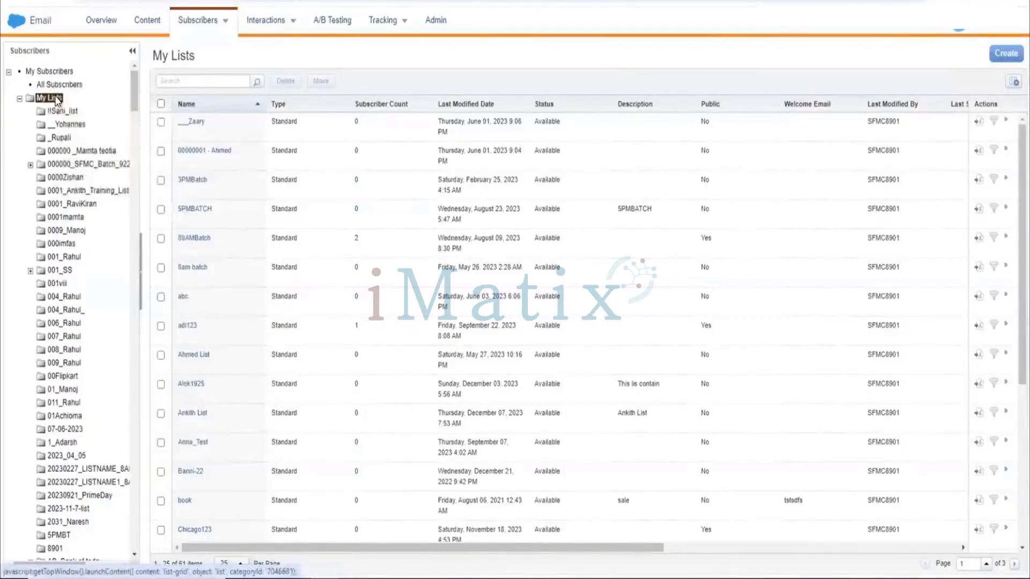
{"action": "right_click", "coordinate": [56, 99]}
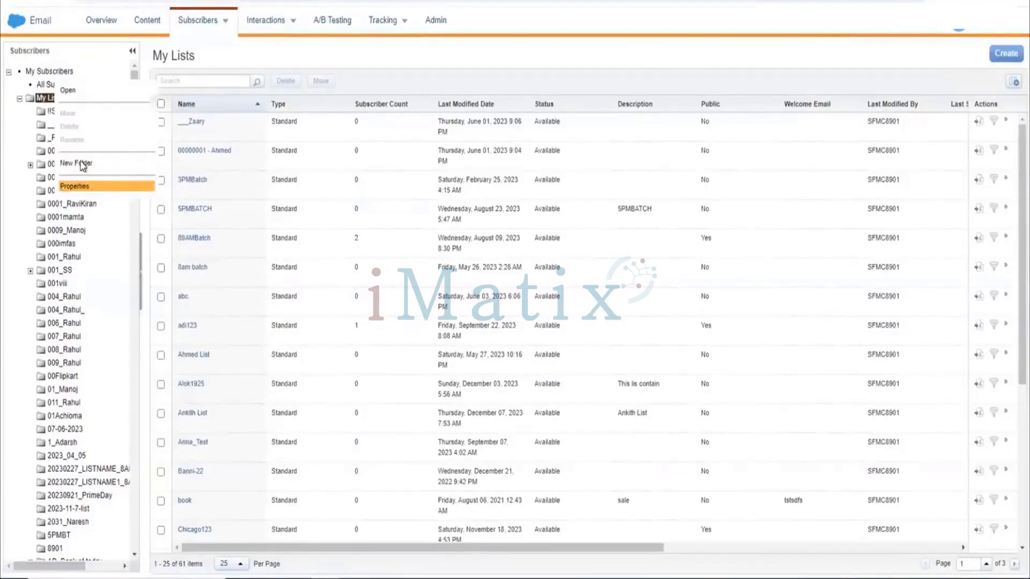
{"action": "left_click", "coordinate": [79, 162]}
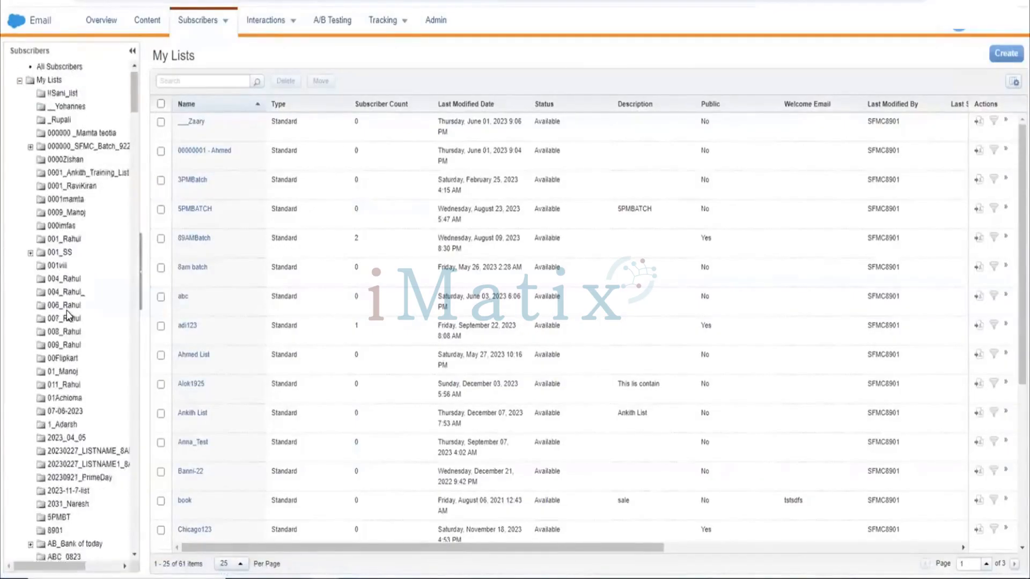
{"action": "scroll", "coordinate": [68, 311], "scroll_direction": "down", "scroll_amount": 2}
{"action": "scroll", "coordinate": [67, 314], "scroll_direction": "down", "scroll_amount": 10}
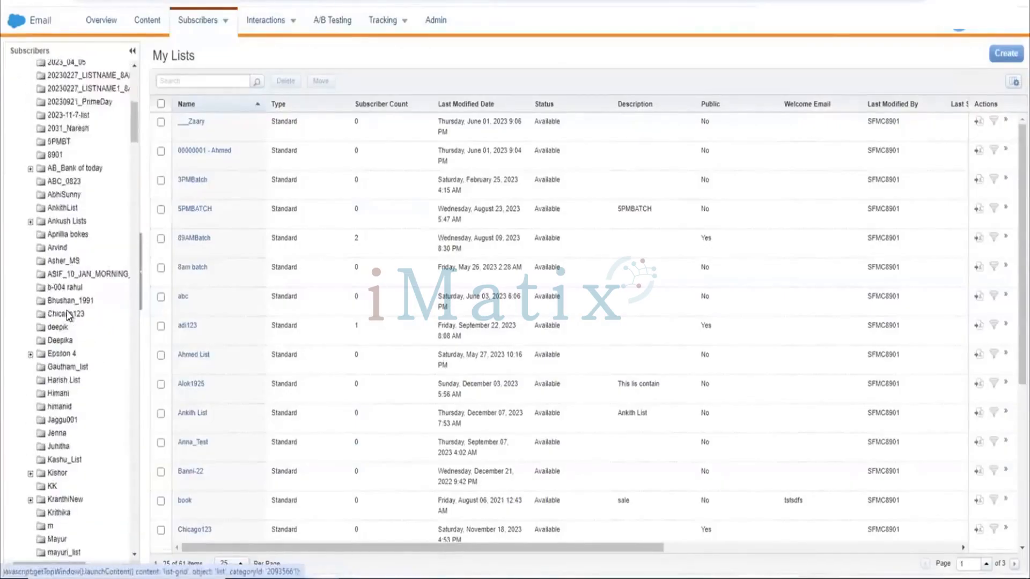
{"action": "scroll", "coordinate": [67, 314], "scroll_direction": "down", "scroll_amount": 10}
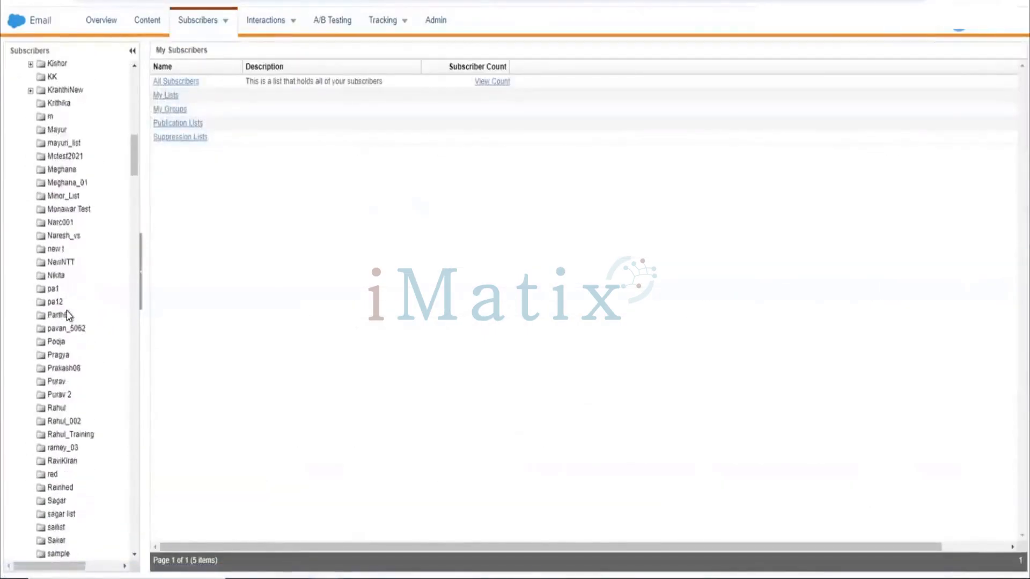
{"action": "scroll", "coordinate": [67, 314], "scroll_direction": "down", "scroll_amount": 10}
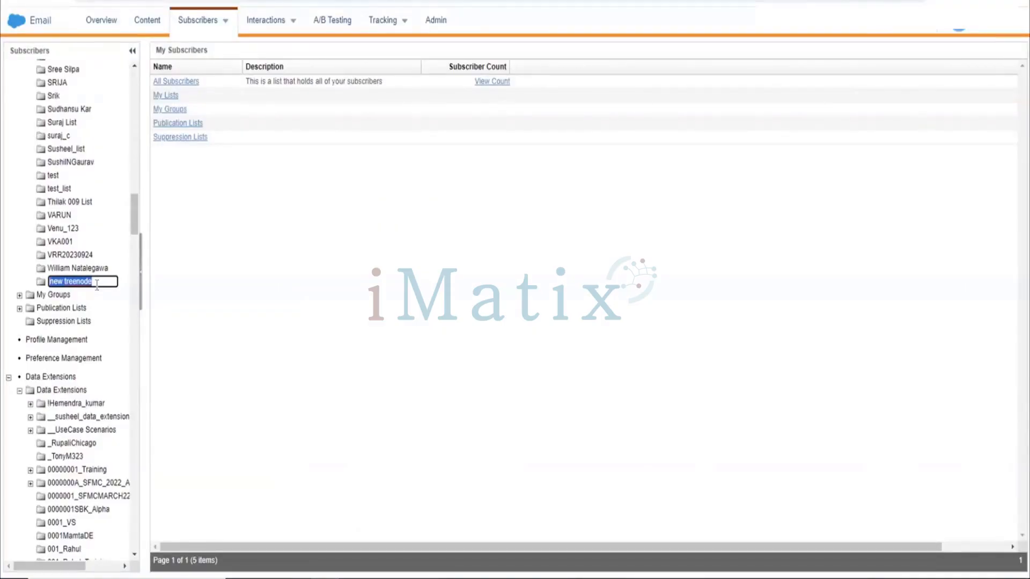
{"action": "type", "text": "SFMC Training"}
{"action": "key", "text": "Return"}
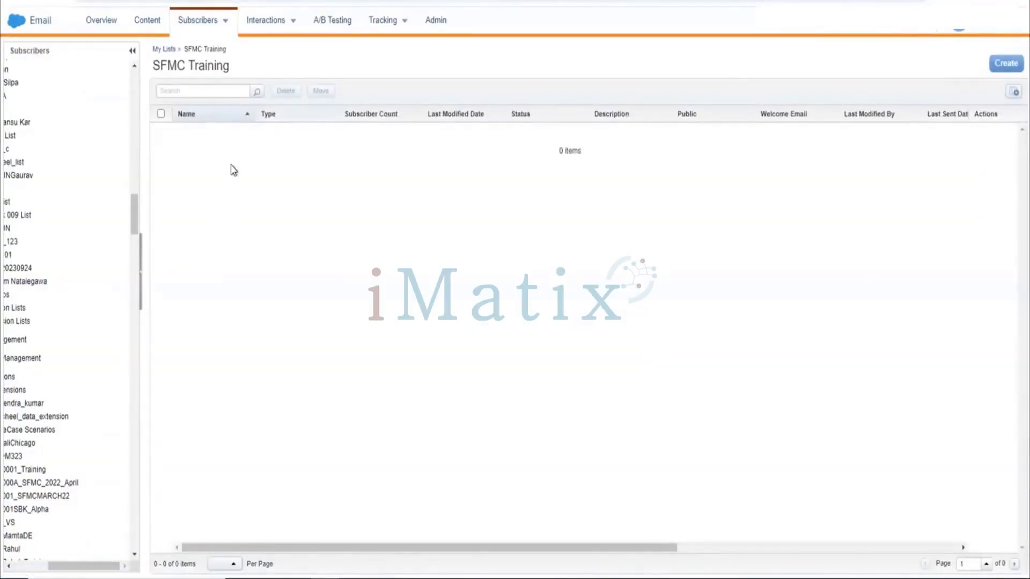
Start a new list in the SFMC Training folder and name it Customers.
{"action": "scroll", "coordinate": [86, 265], "scroll_direction": "left", "scroll_amount": 1}
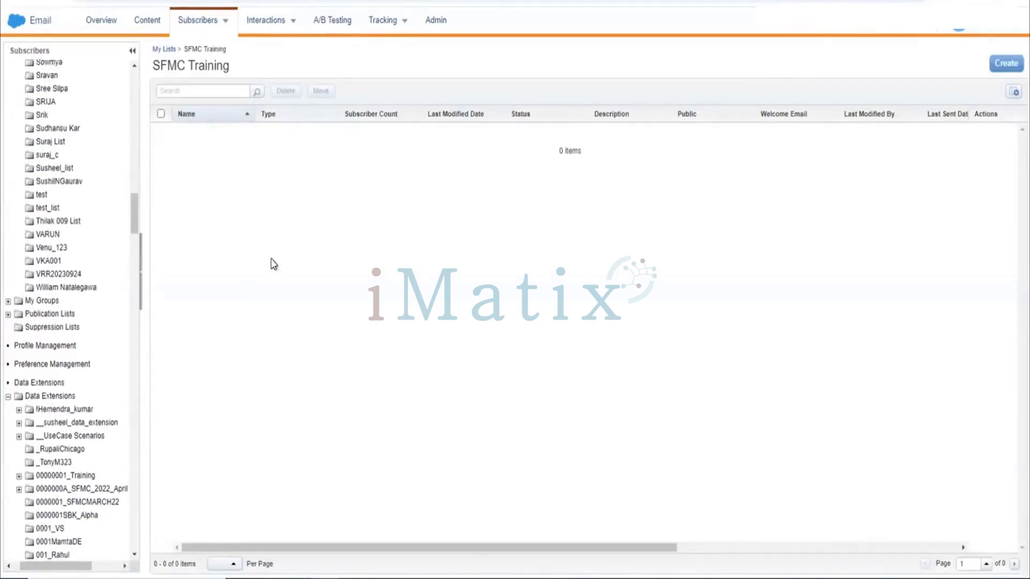
{"action": "left_click", "coordinate": [1008, 64]}
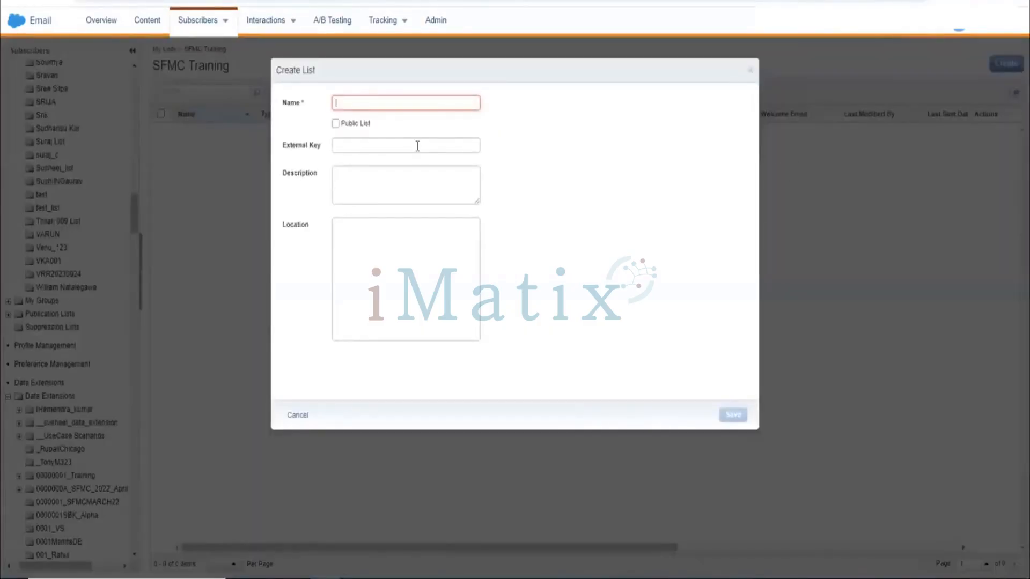
{"action": "left_click", "coordinate": [436, 108]}
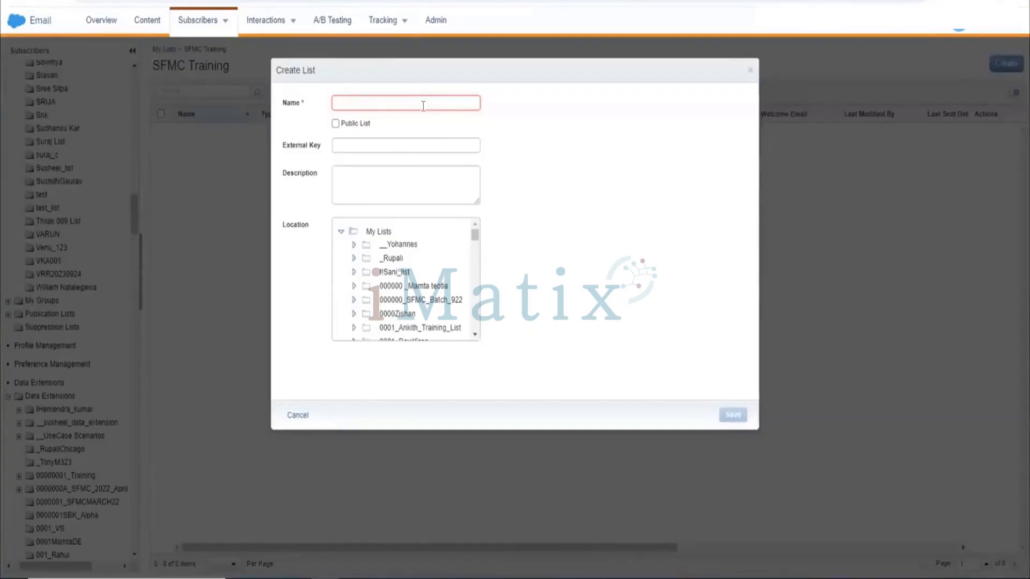
{"action": "type", "text": "Cus"}
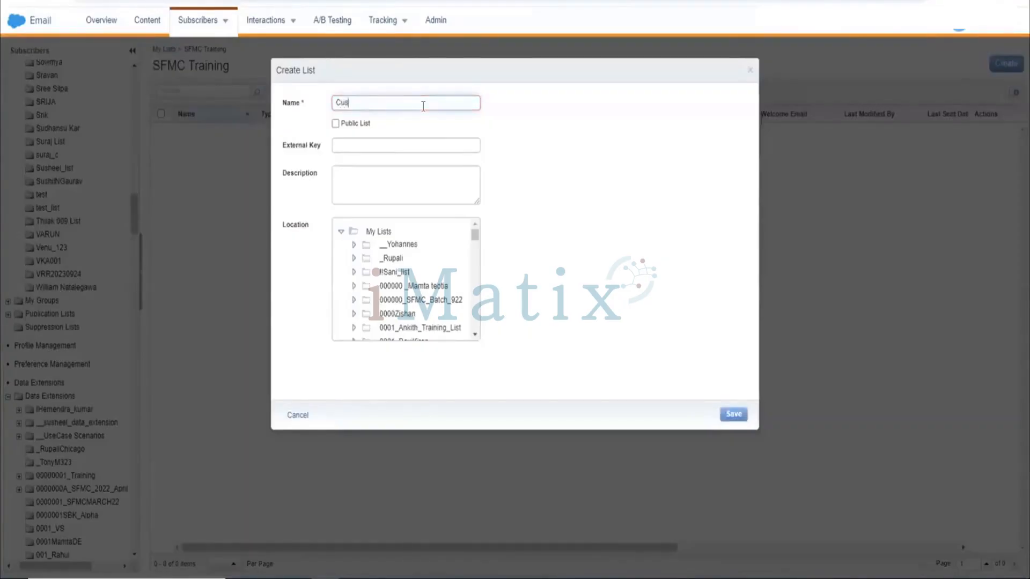
{"action": "type", "text": "tomers"}
{"action": "left_click", "coordinate": [413, 140]}
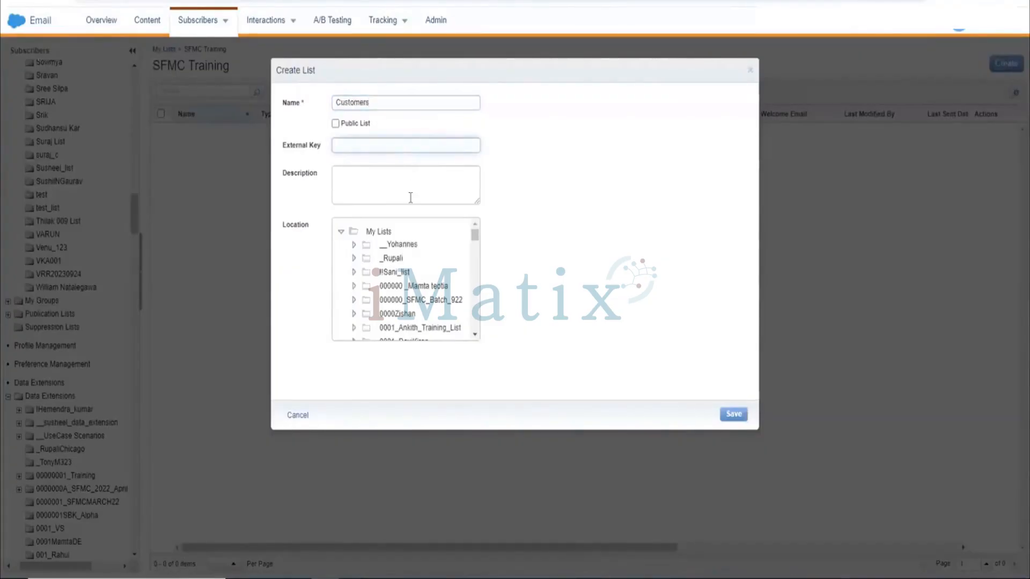
{"action": "left_click", "coordinate": [439, 105]}
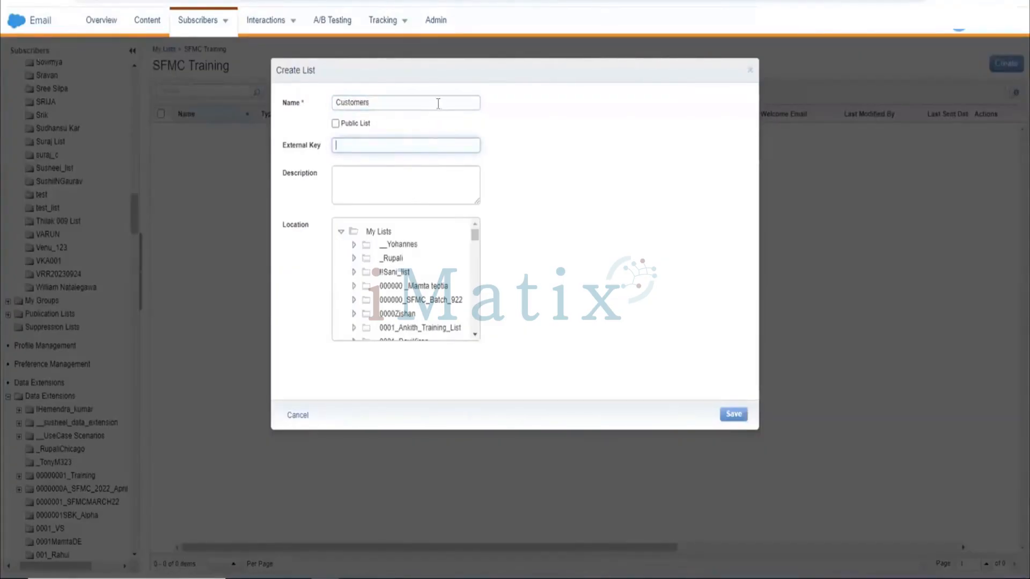
{"action": "double_click", "coordinate": [405, 109]}
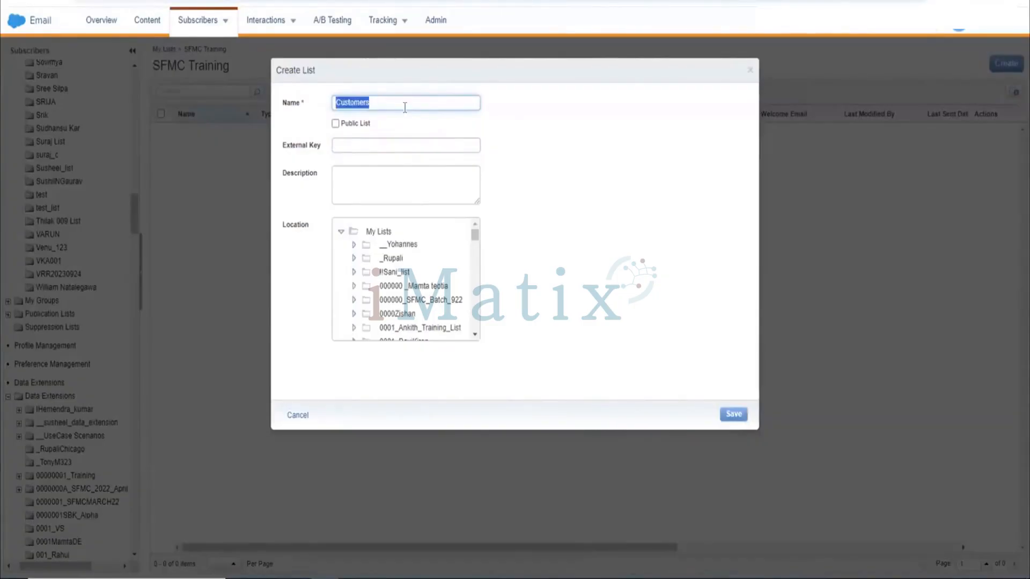
{"action": "left_click", "coordinate": [405, 108]}
Browse the list location folders and save the Customers list.
{"action": "scroll", "coordinate": [396, 309], "scroll_direction": "down", "scroll_amount": 4}
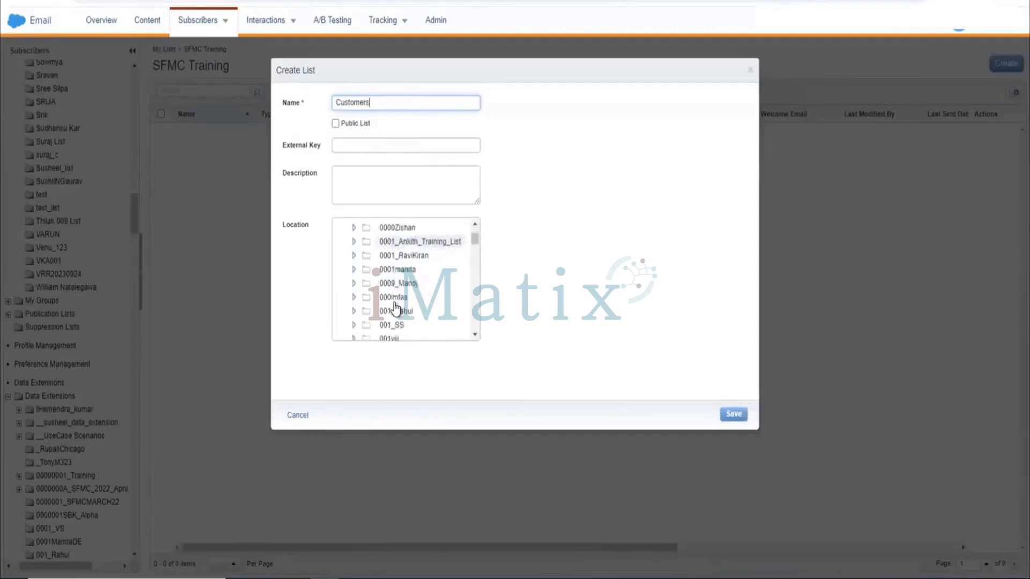
{"action": "scroll", "coordinate": [396, 309], "scroll_direction": "down", "scroll_amount": 1}
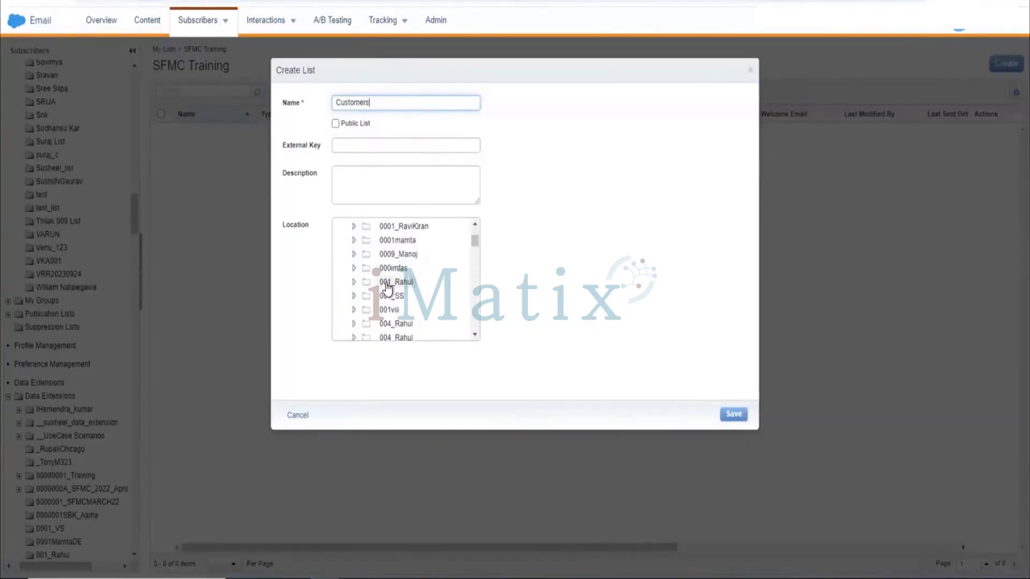
{"action": "scroll", "coordinate": [400, 311], "scroll_direction": "down", "scroll_amount": 3}
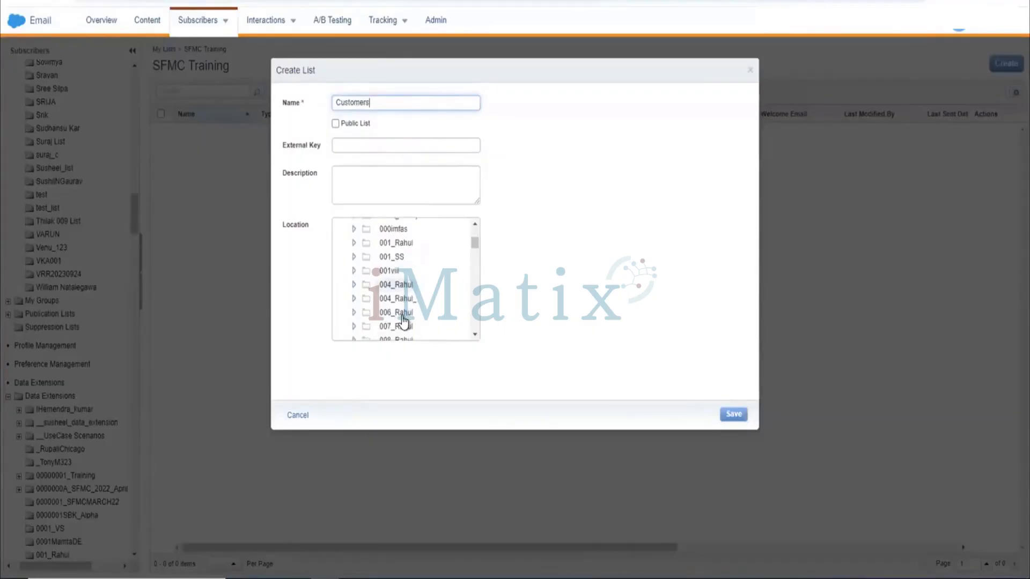
{"action": "scroll", "coordinate": [404, 322], "scroll_direction": "down", "scroll_amount": 5}
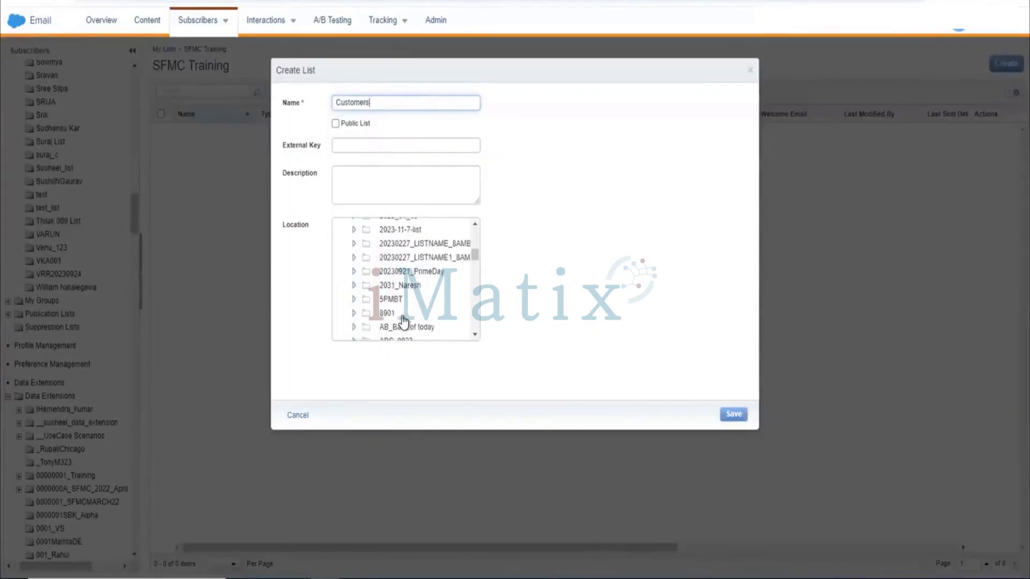
{"action": "scroll", "coordinate": [404, 322], "scroll_direction": "down", "scroll_amount": 5}
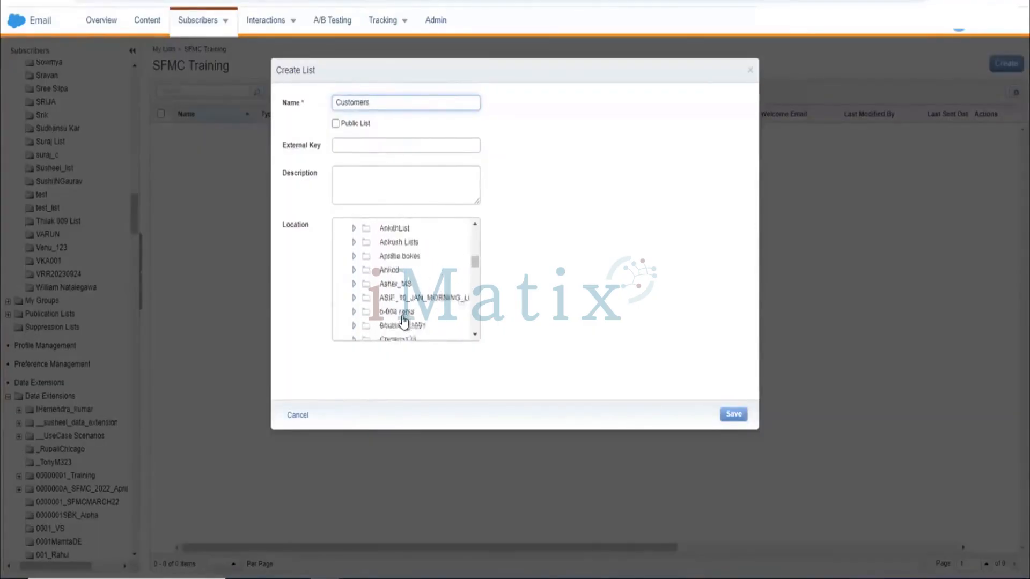
{"action": "scroll", "coordinate": [404, 322], "scroll_direction": "down", "scroll_amount": 5}
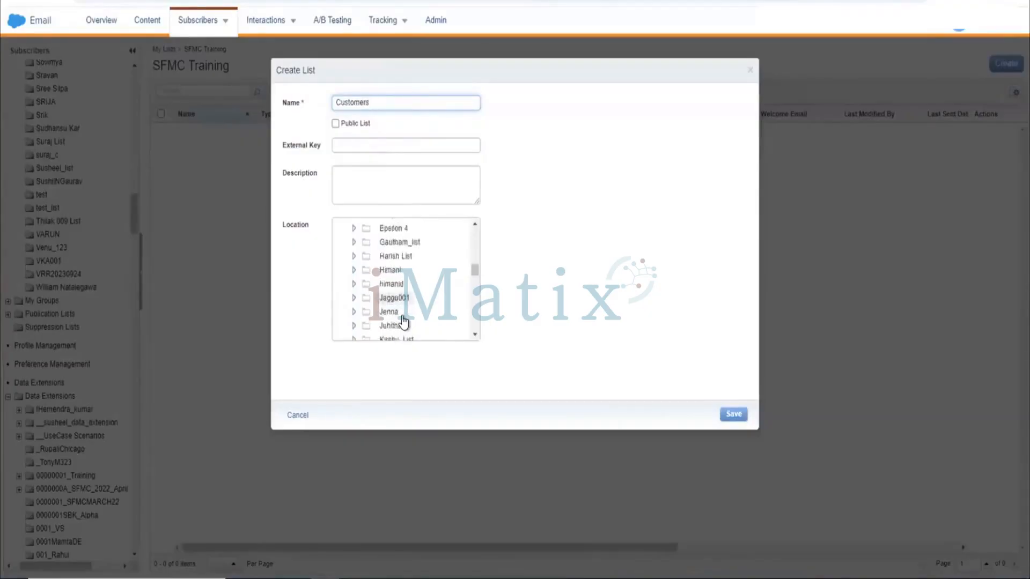
{"action": "scroll", "coordinate": [404, 322], "scroll_direction": "down", "scroll_amount": 3}
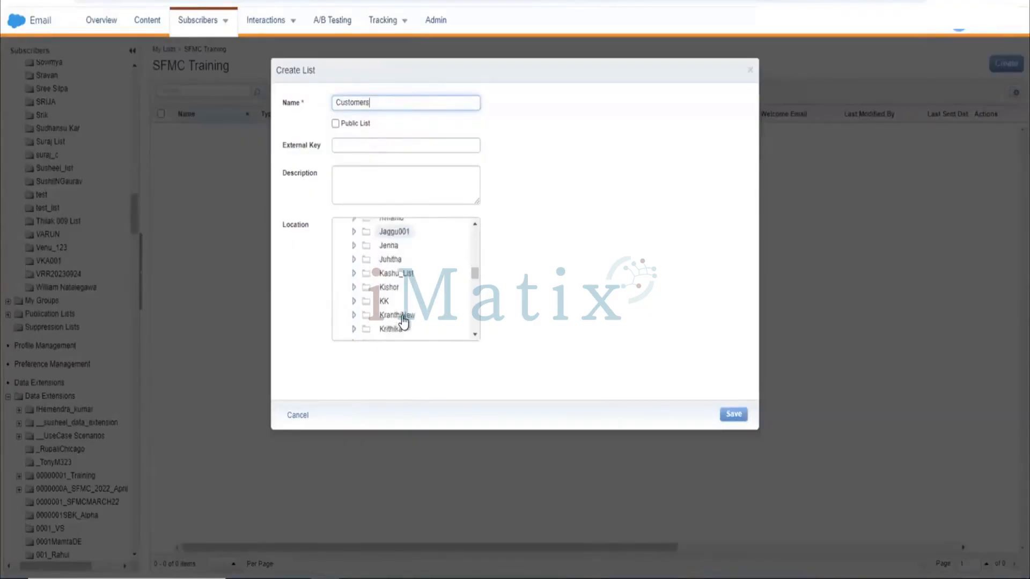
{"action": "left_click", "coordinate": [733, 414]}
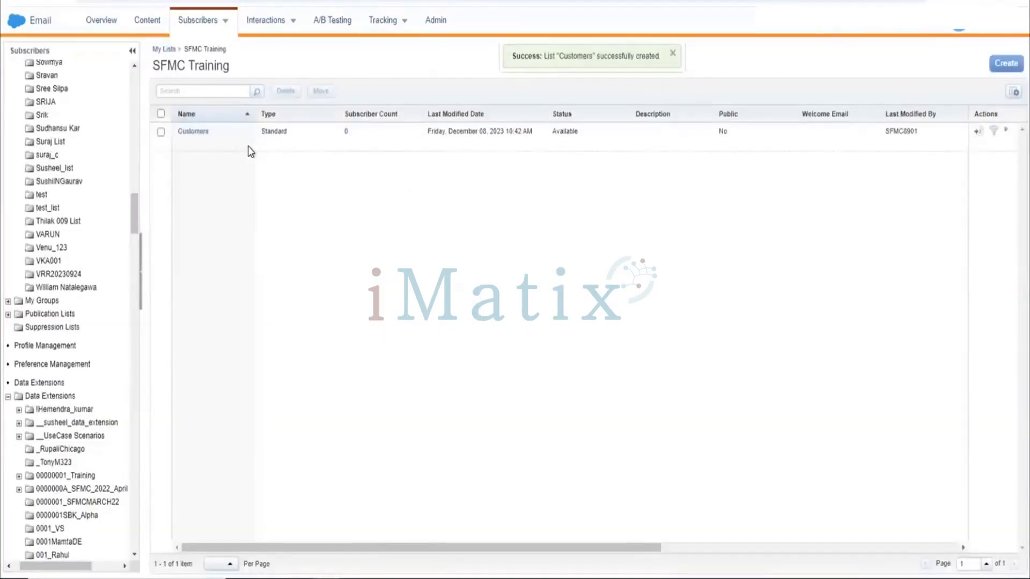
Open the Customers list and launch the Create Subscriber wizard.
{"action": "left_click", "coordinate": [204, 134]}
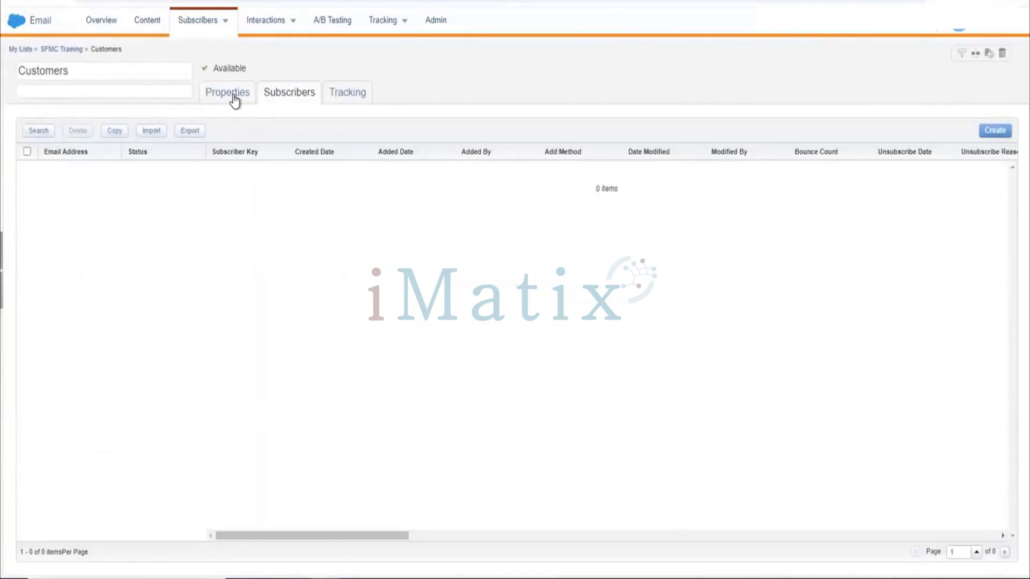
{"action": "left_click", "coordinate": [988, 132]}
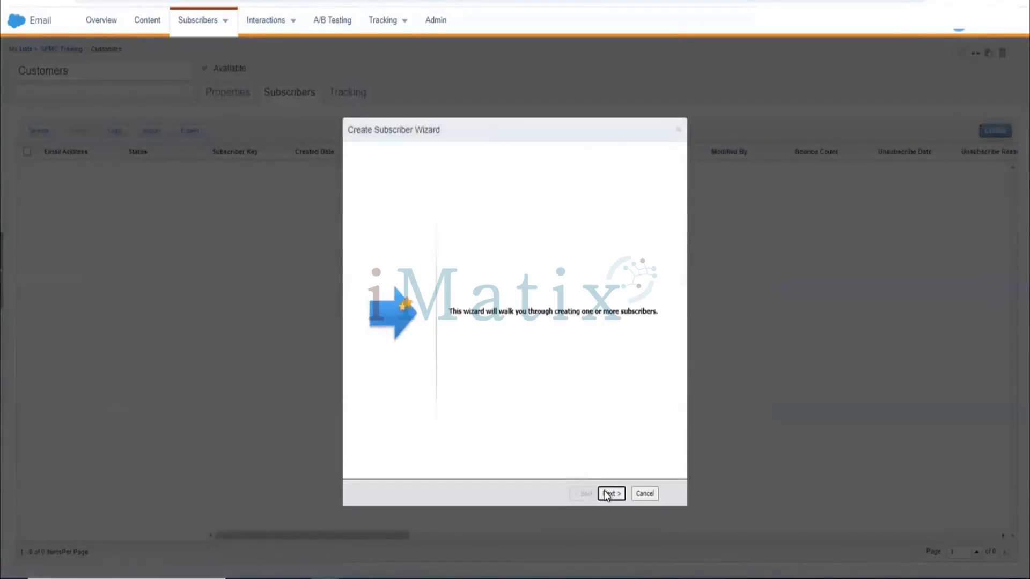
{"action": "left_click", "coordinate": [607, 494]}
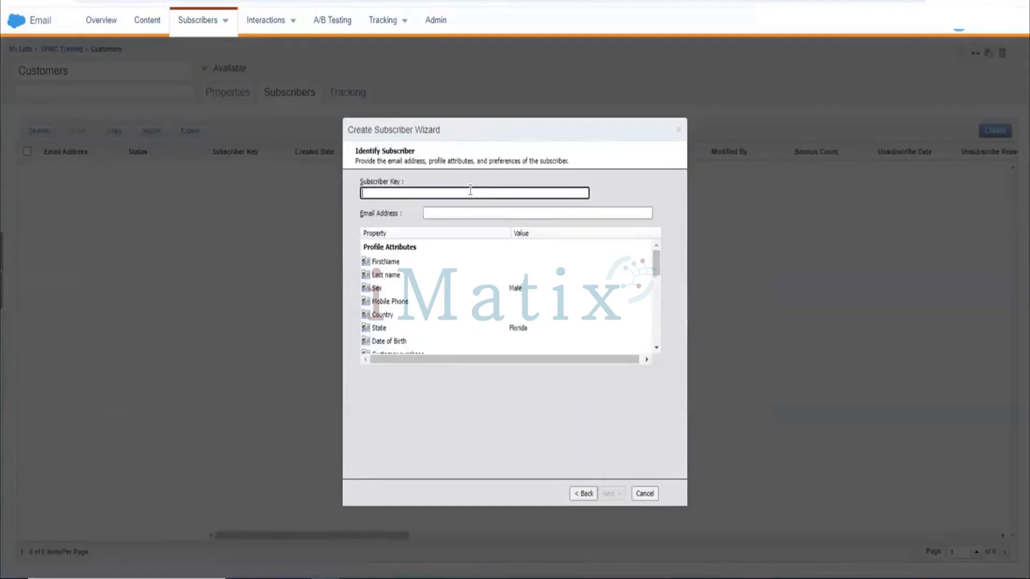
Enter subscriber key 1011 and fill in the subscriber's email address.
{"action": "type", "text": "1011"}
{"action": "left_click", "coordinate": [485, 213]}
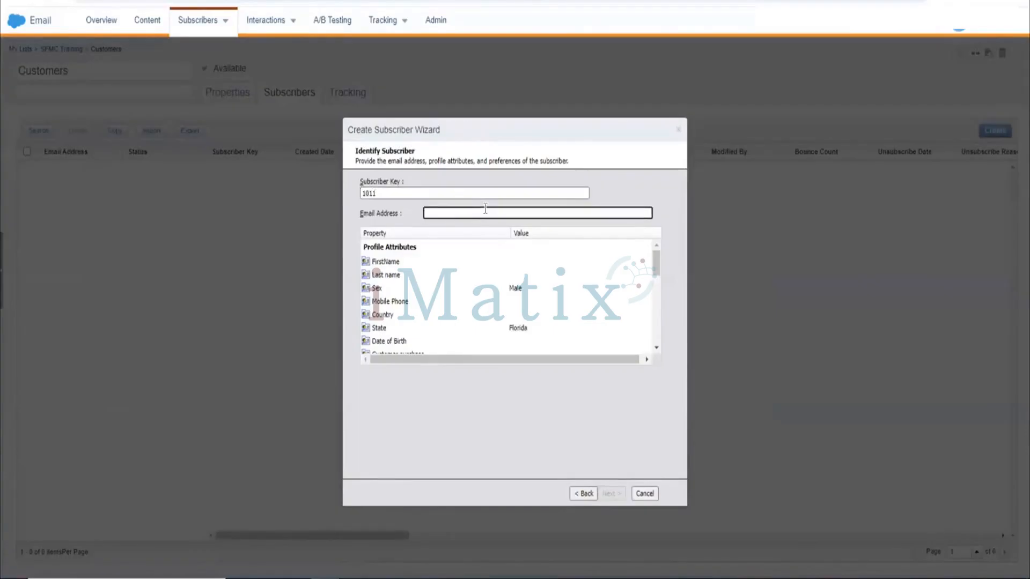
{"action": "left_click", "coordinate": [487, 194]}
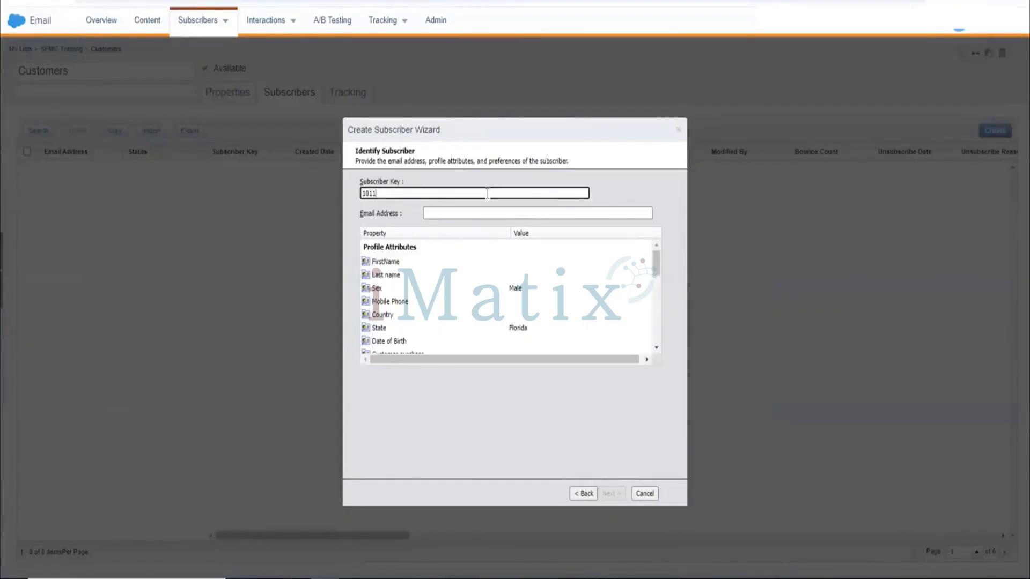
{"action": "left_click", "coordinate": [491, 214]}
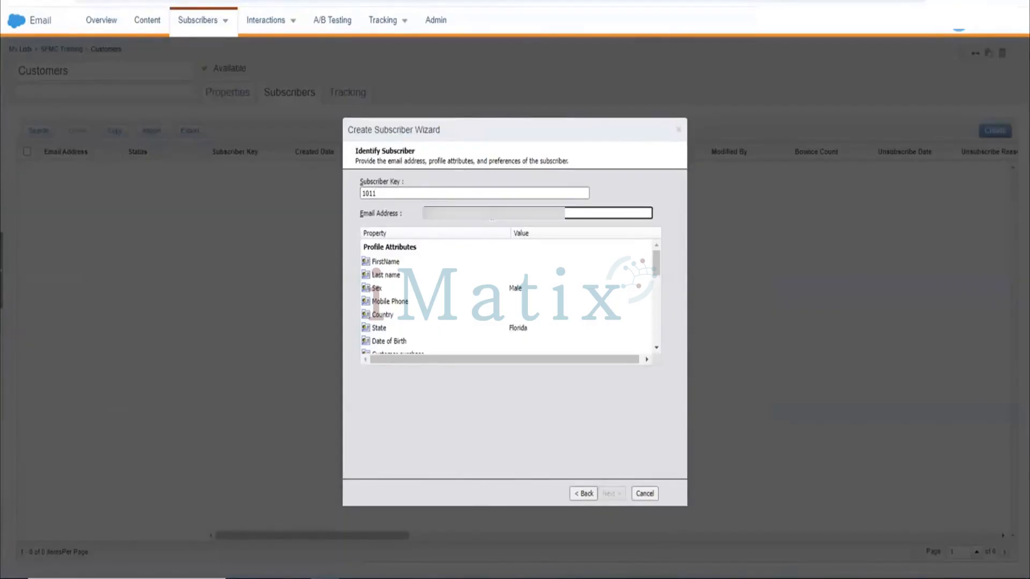
{"action": "type", "text": "..."}
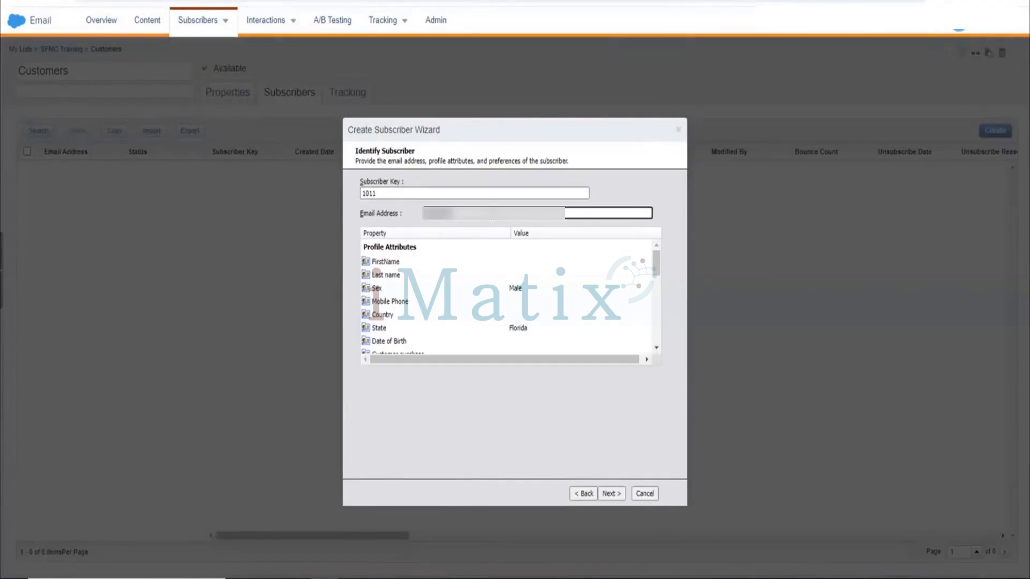
{"action": "type", "text": "........."}
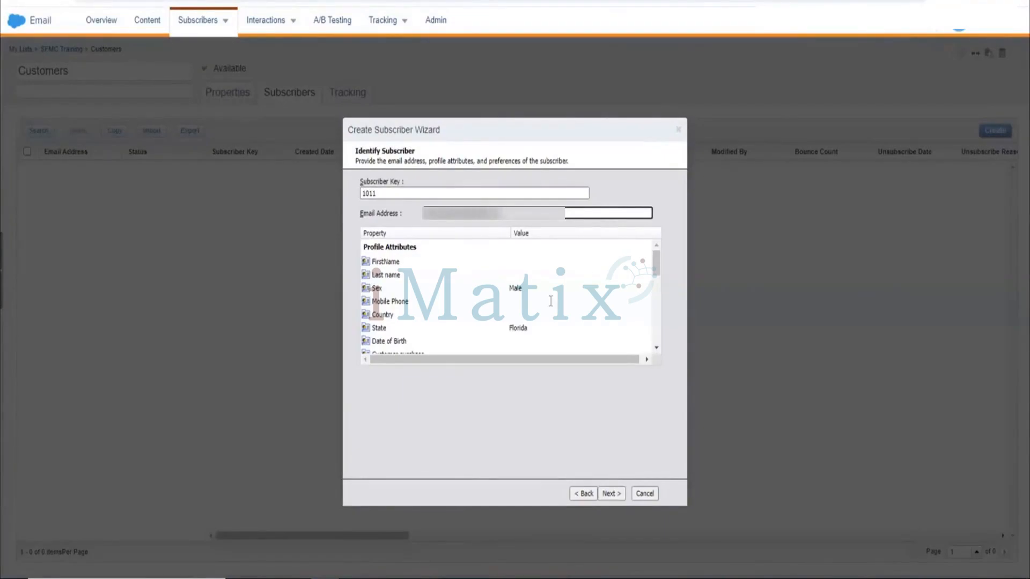
Review the profile attributes, try to advance with key 1011, and inspect then close the existing subscriber's properties.
{"action": "scroll", "coordinate": [552, 322], "scroll_direction": "down", "scroll_amount": 5}
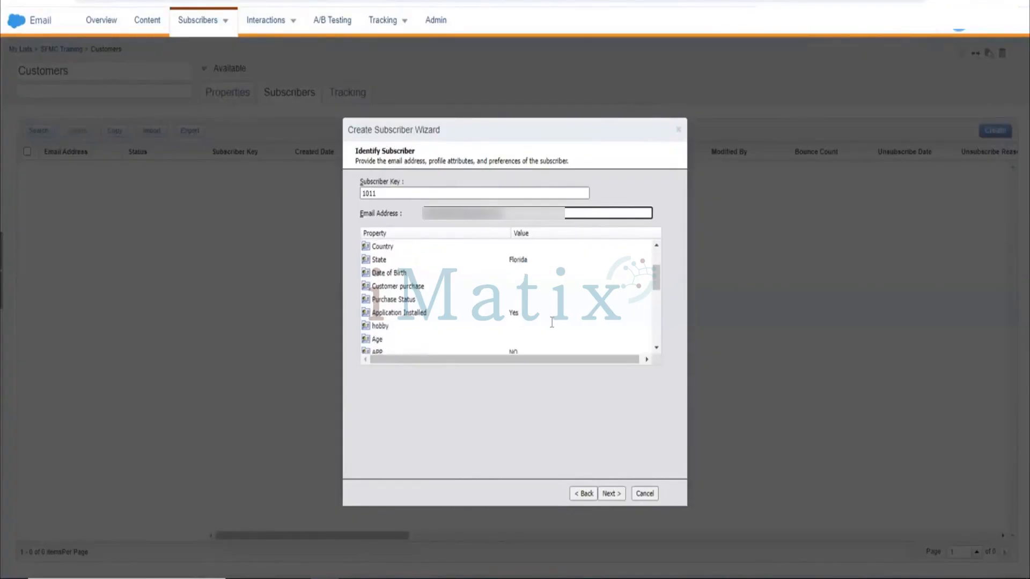
{"action": "scroll", "coordinate": [552, 324], "scroll_direction": "up", "scroll_amount": 5}
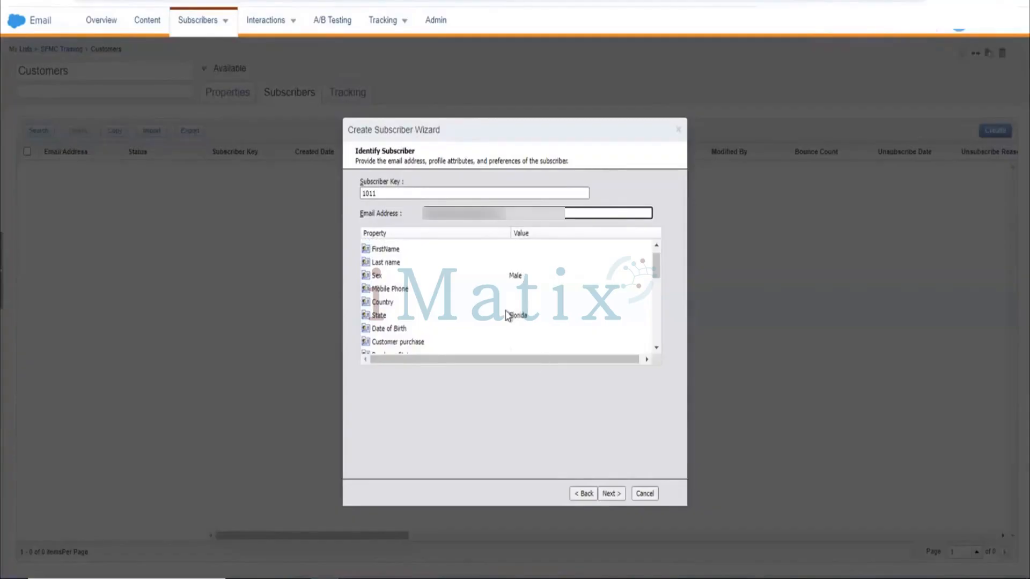
{"action": "scroll", "coordinate": [534, 319], "scroll_direction": "down", "scroll_amount": 4}
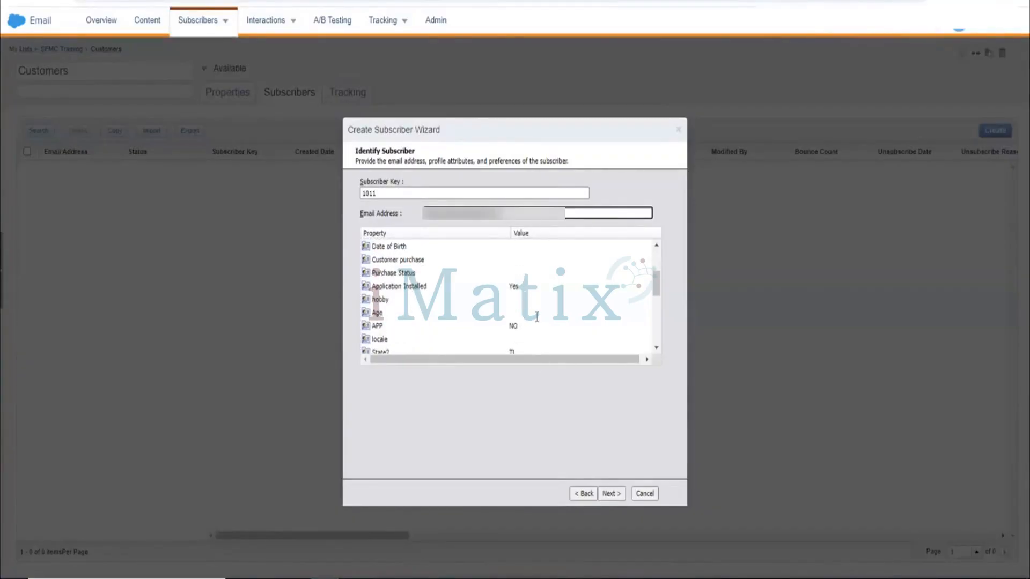
{"action": "scroll", "coordinate": [537, 317], "scroll_direction": "down", "scroll_amount": 1}
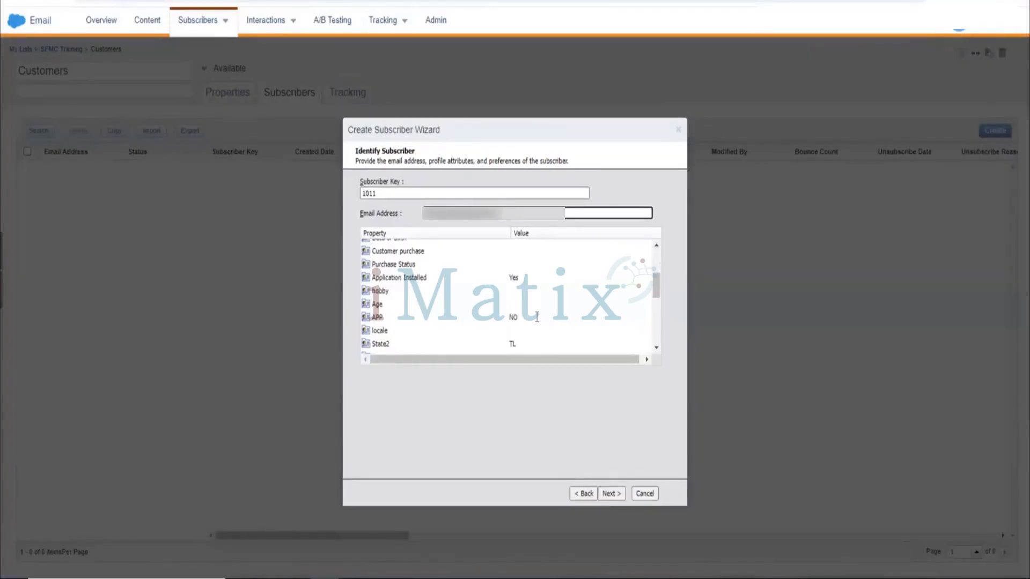
{"action": "scroll", "coordinate": [536, 317], "scroll_direction": "up", "scroll_amount": 3}
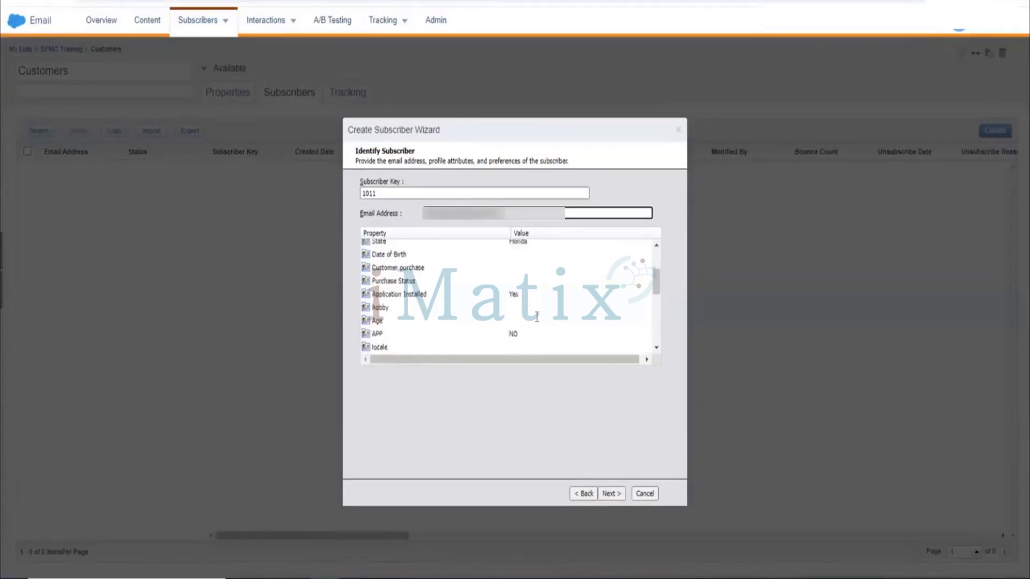
{"action": "left_click", "coordinate": [616, 494]}
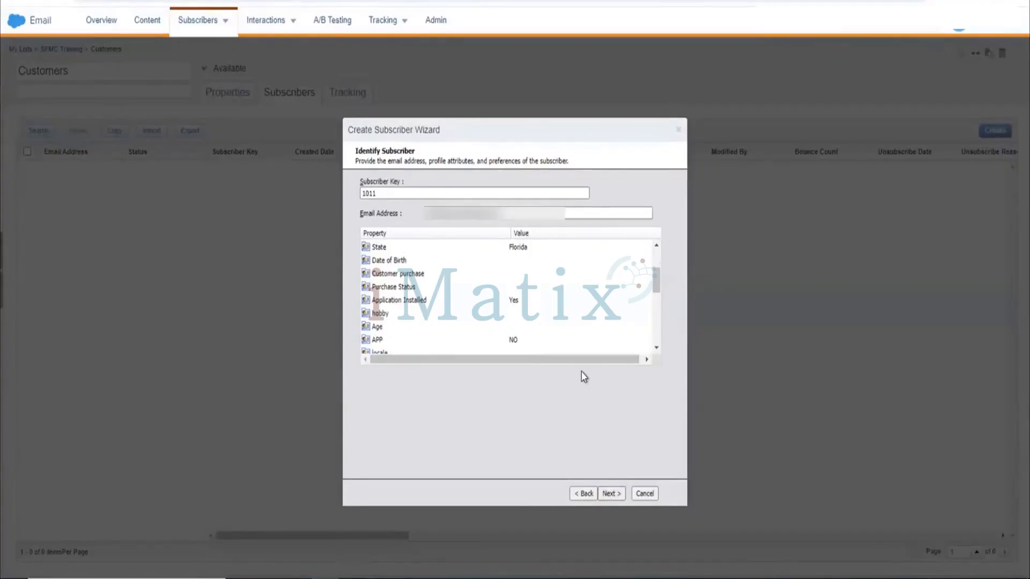
{"action": "left_click", "coordinate": [604, 491]}
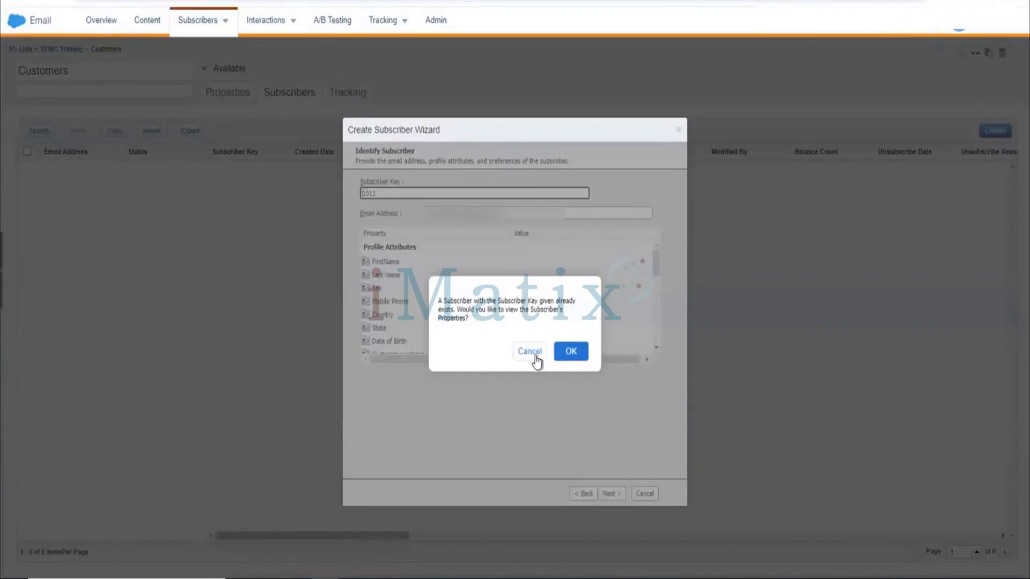
{"action": "left_click", "coordinate": [571, 351]}
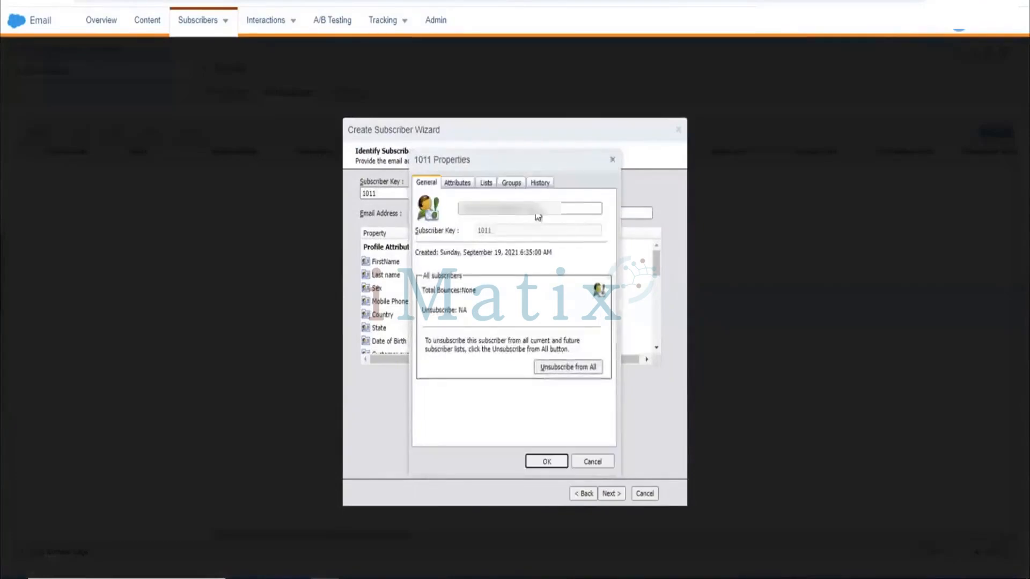
{"action": "left_click", "coordinate": [611, 161]}
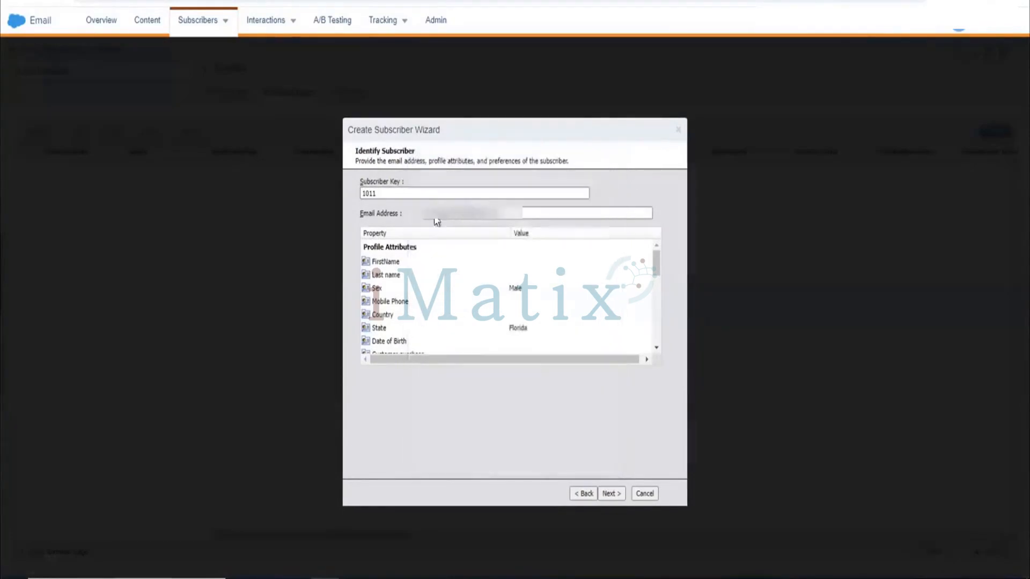
Change the subscriber key to ABC012 and advance to the list placement page.
{"action": "left_click", "coordinate": [441, 194]}
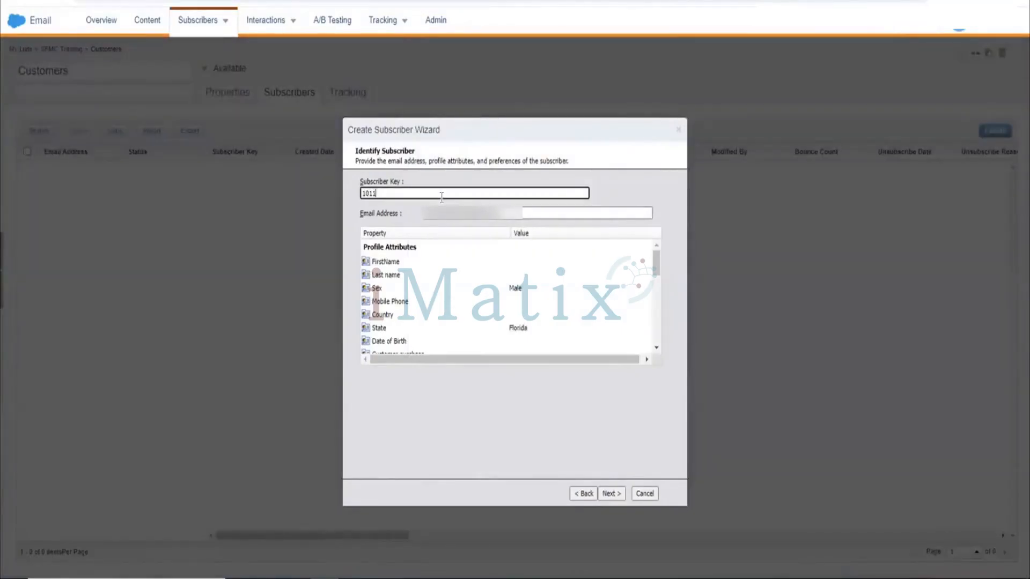
{"action": "type", "text": "0"}
{"action": "double_click", "coordinate": [414, 190]}
{"action": "type", "text": "ABC012"}
{"action": "left_click", "coordinate": [610, 490]}
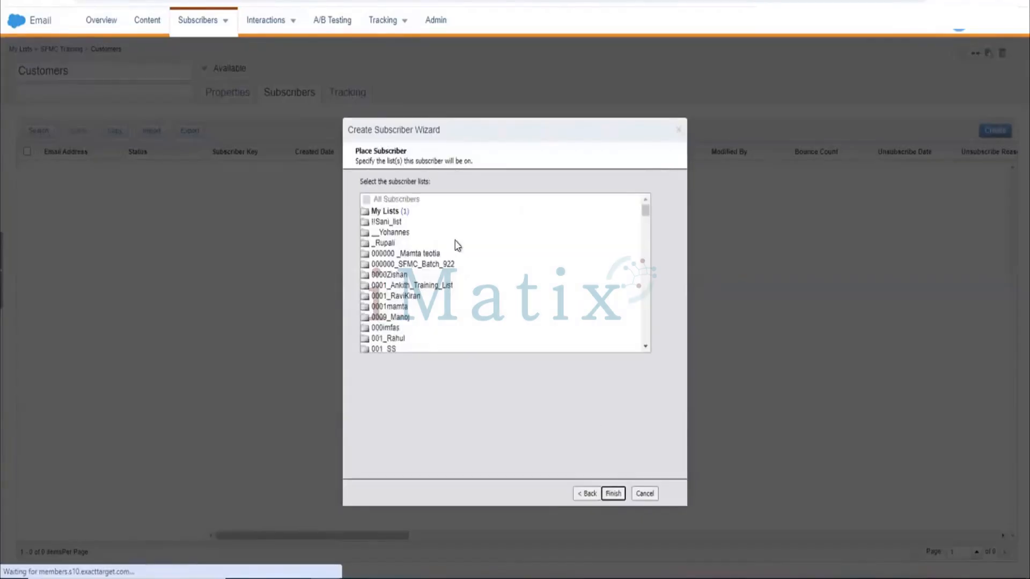
Finish creating the subscriber and start another one reusing the previous subscriber's attribute values.
{"action": "scroll", "coordinate": [458, 290], "scroll_direction": "down", "scroll_amount": 1}
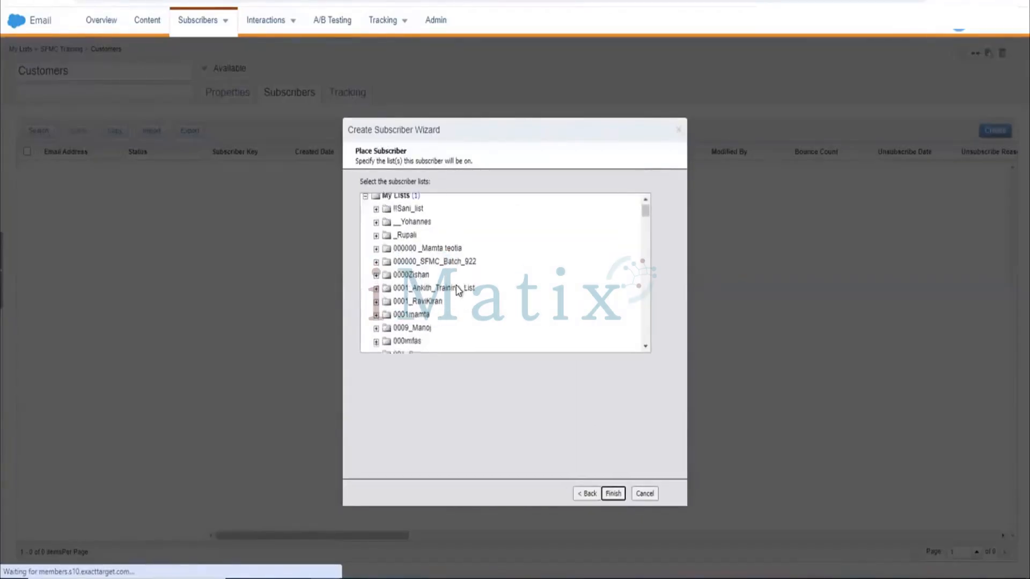
{"action": "left_click", "coordinate": [606, 494]}
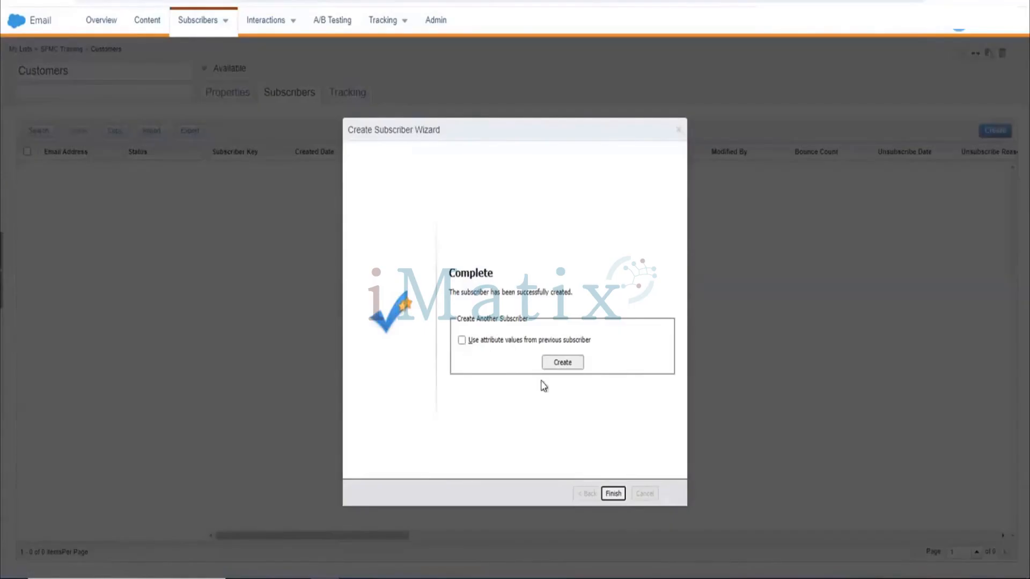
{"action": "left_click", "coordinate": [462, 340]}
{"action": "left_click", "coordinate": [558, 366]}
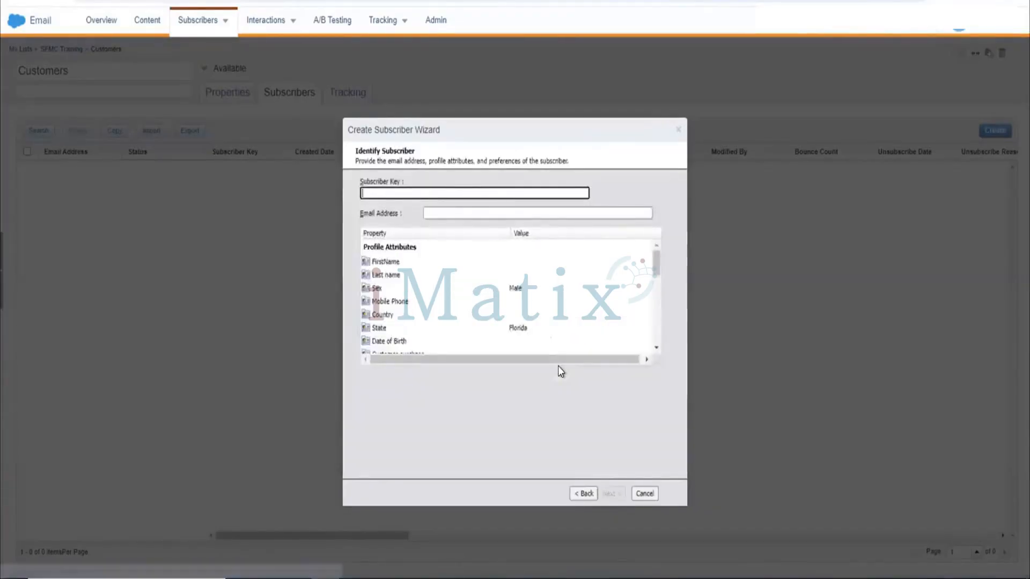
Enter subscriber key ABC0123 and fill in the new subscriber's email address.
{"action": "left_click", "coordinate": [579, 491]}
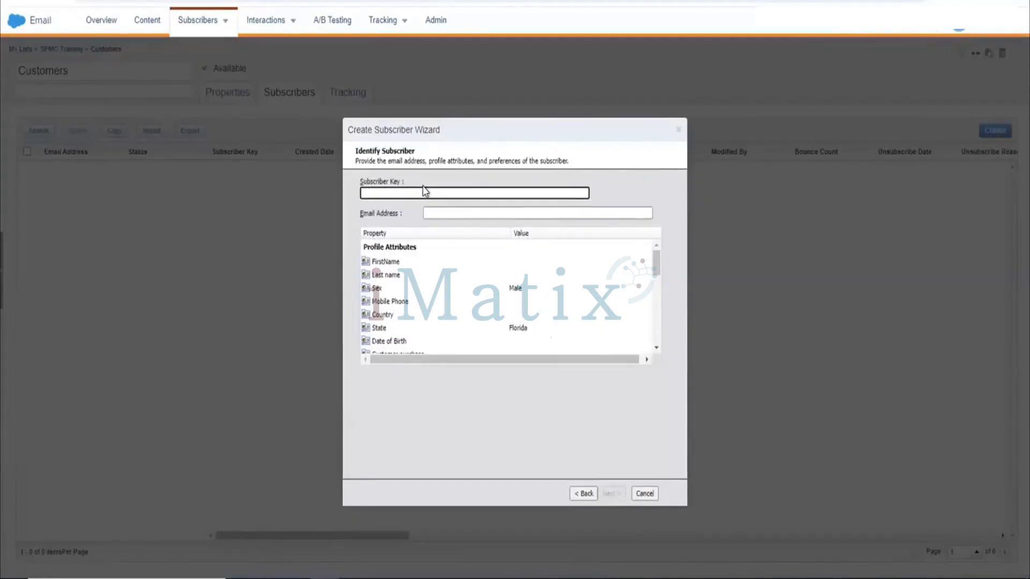
{"action": "type", "text": "aBC0123"}
{"action": "left_click", "coordinate": [491, 213]}
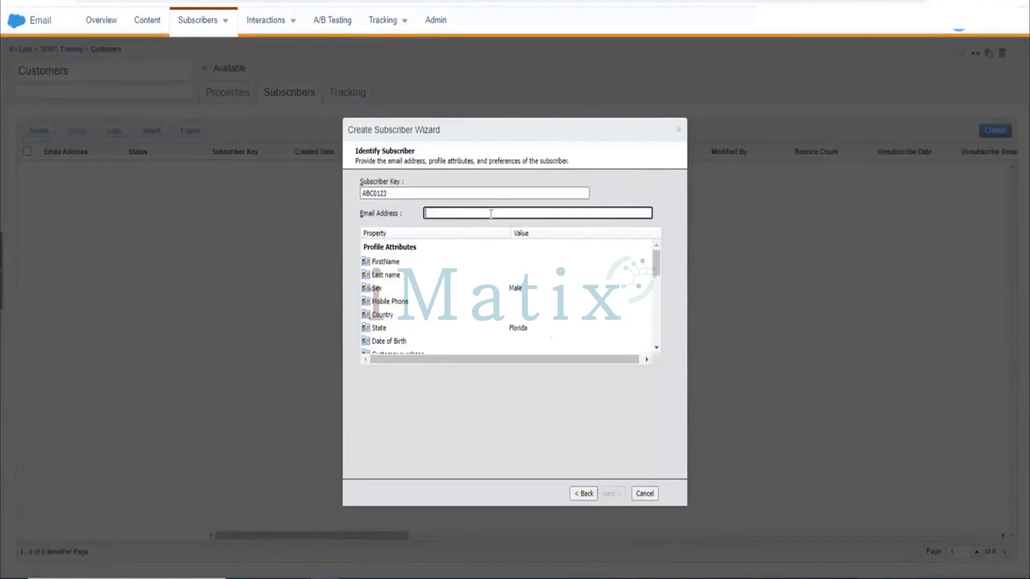
{"action": "type", "text": "Rahul"}
{"action": "key", "text": "BackSpace"}
{"action": "key", "text": "BackSpace"}
{"action": "key", "text": "BackSpace"}
{"action": "key", "text": "BackSpace"}
{"action": "key", "text": "BackSpace"}
{"action": "type", "text": "rahul"}
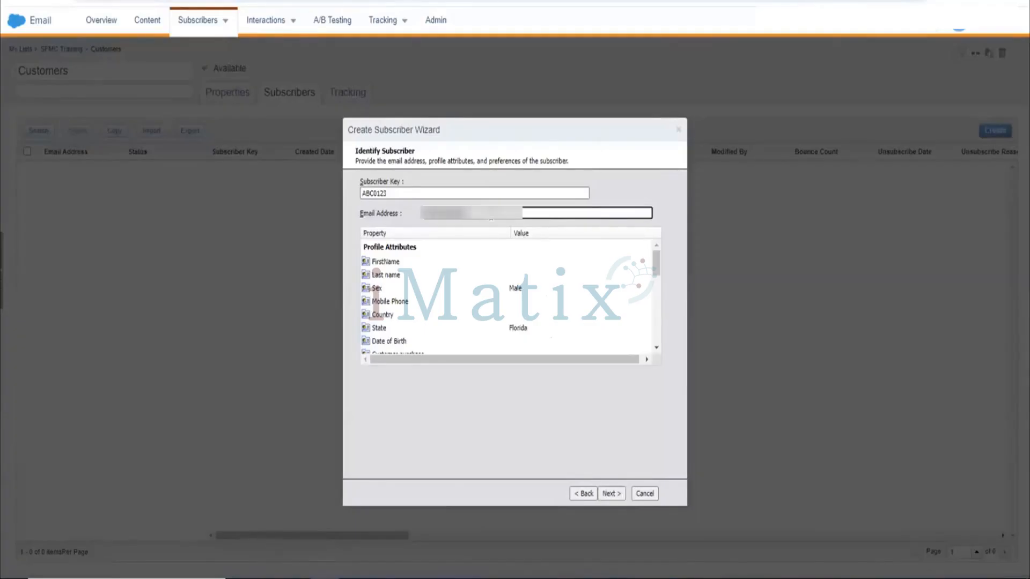
{"action": "key", "text": "BackSpace"}
{"action": "key", "text": "BackSpace"}
{"action": "key", "text": "BackSpace"}
{"action": "key", "text": "BackSpace"}
{"action": "key", "text": "BackSpace"}
{"action": "key", "text": "BackSpace"}
{"action": "key", "text": "BackSpace"}
{"action": "type", "text": "ku"}
{"action": "key", "text": "BackSpace"}
{"action": "key", "text": "BackSpace"}
Finish the second subscriber and close the wizard without reusing attribute values.
{"action": "left_click", "coordinate": [610, 490]}
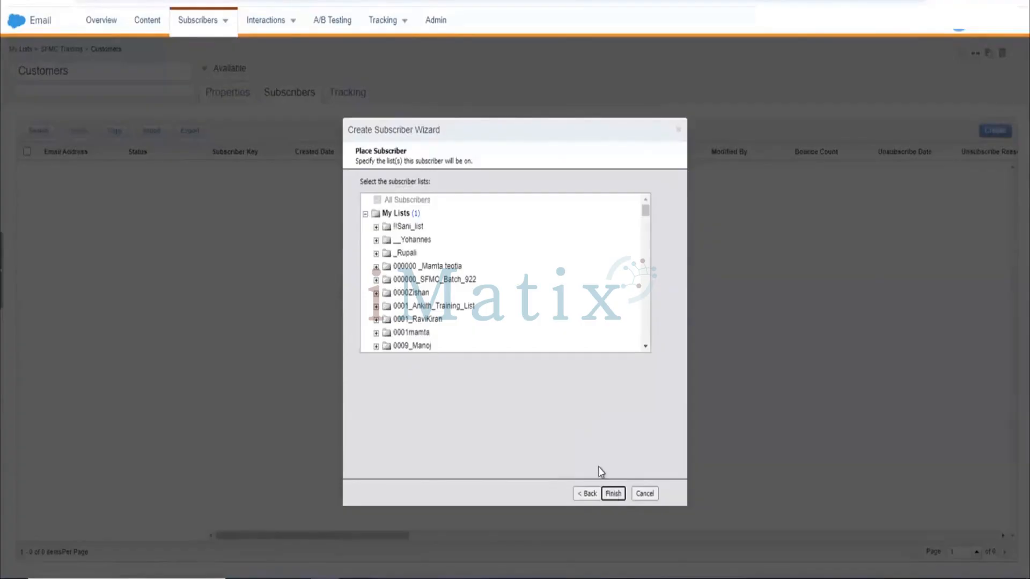
{"action": "left_click", "coordinate": [611, 493]}
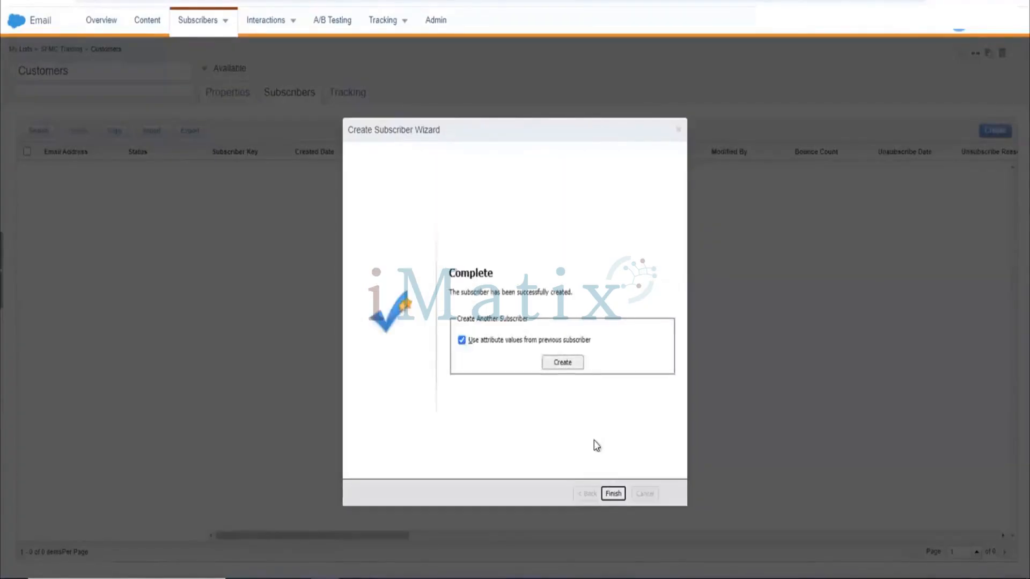
{"action": "left_click", "coordinate": [462, 340]}
{"action": "left_click", "coordinate": [613, 494]}
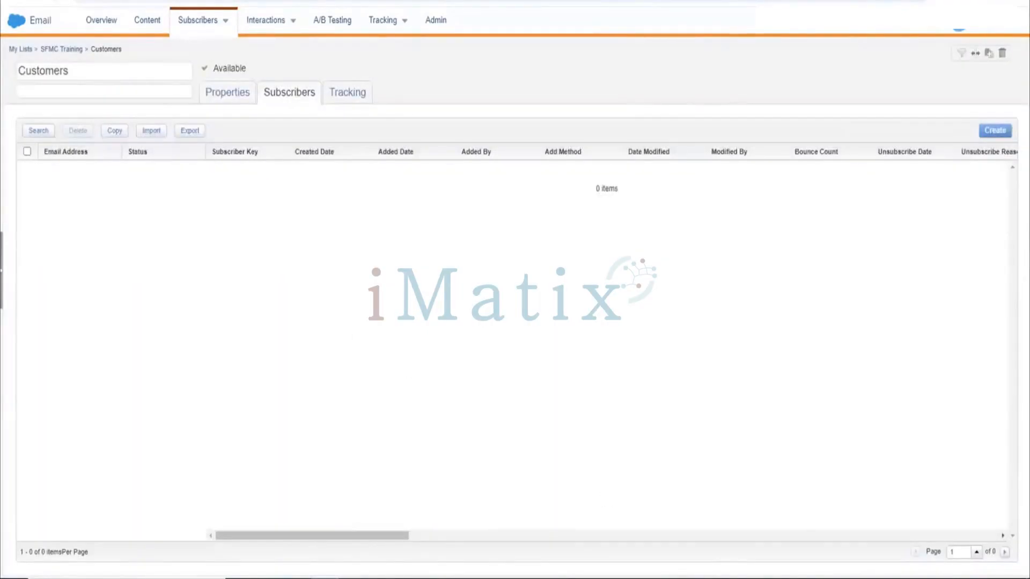
Reopen the Customers list's subscribers and launch the Create Subscriber wizard again.
{"action": "left_click", "coordinate": [52, 1]}
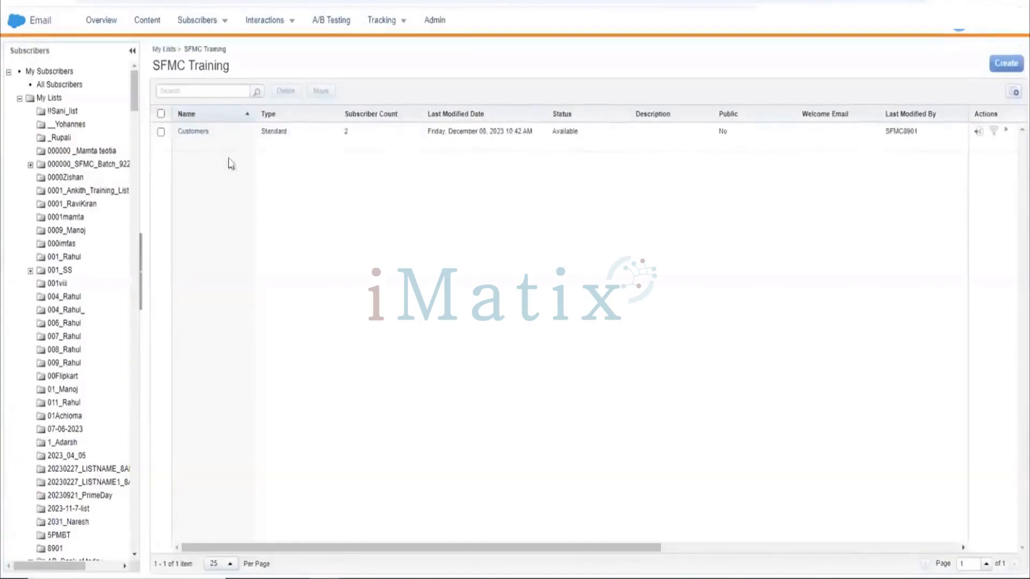
{"action": "left_click", "coordinate": [202, 133]}
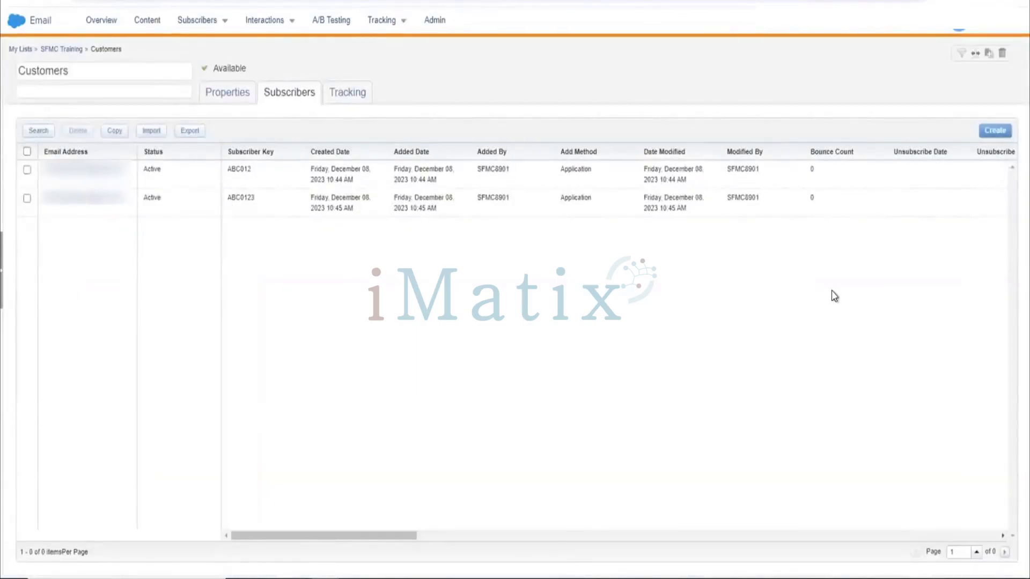
{"action": "scroll", "coordinate": [874, 203], "scroll_direction": "right", "scroll_amount": 1}
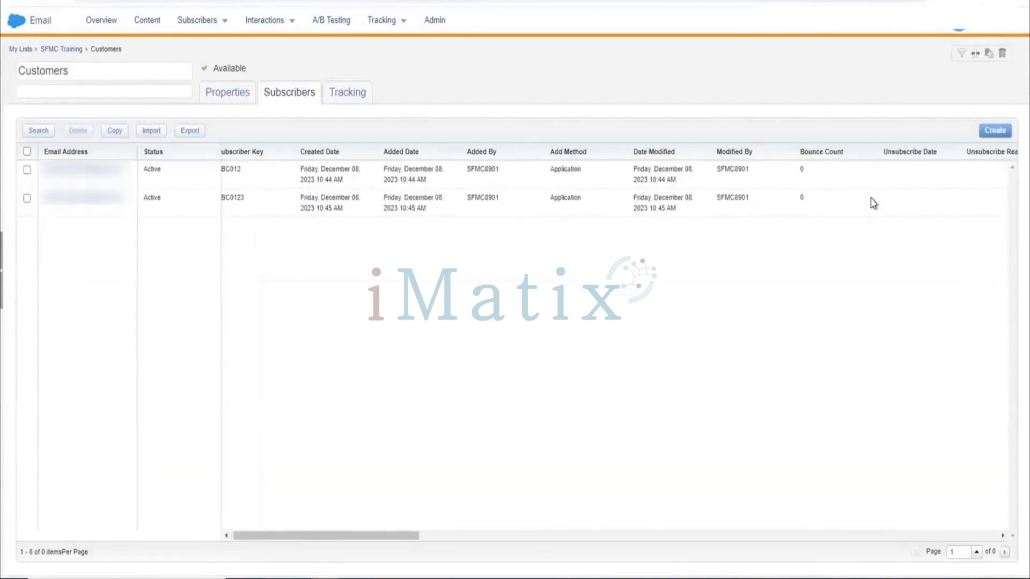
{"action": "left_click", "coordinate": [995, 131]}
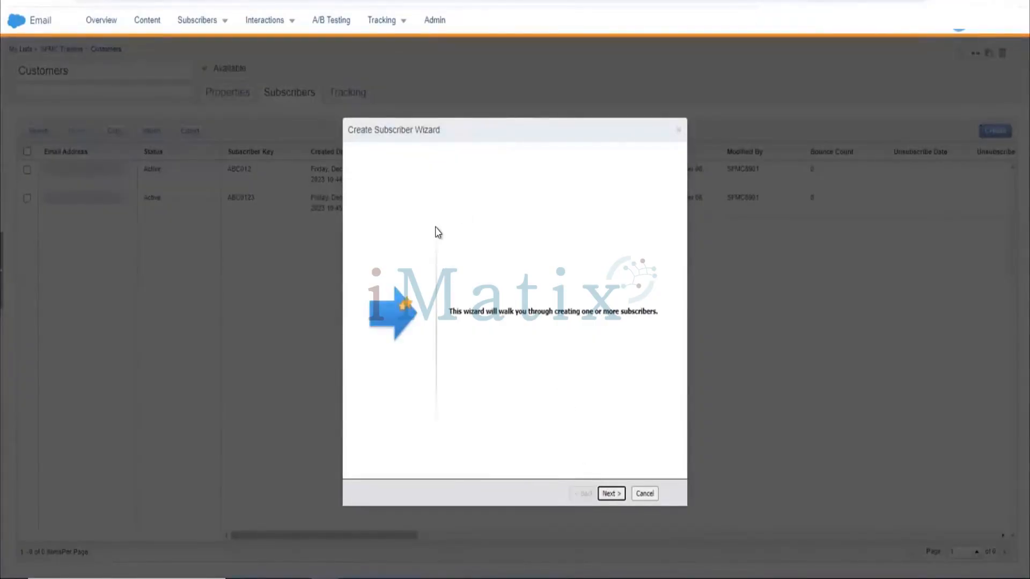
{"action": "left_click", "coordinate": [612, 494]}
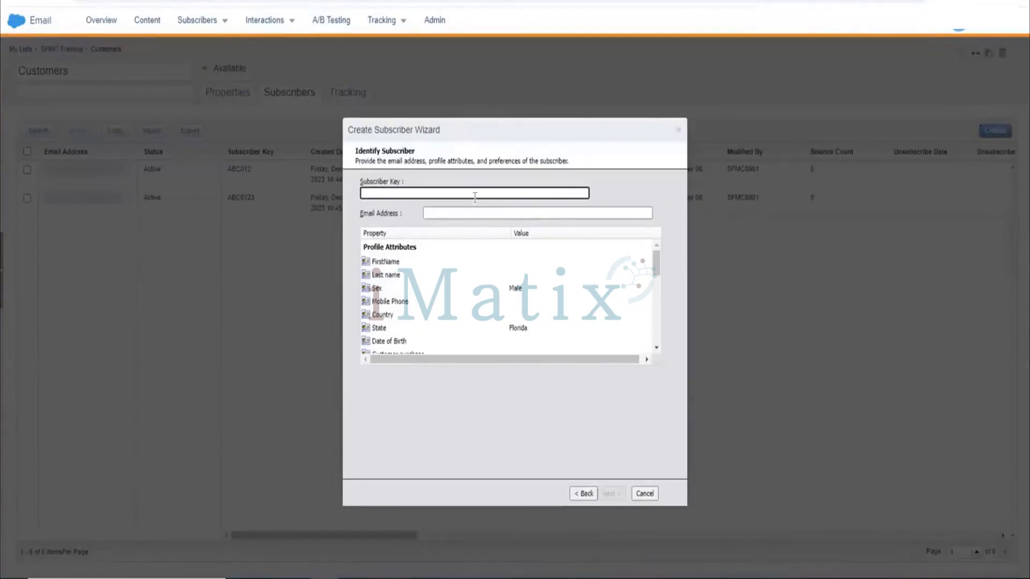
Enter subscriber key ab12345 and fill in the new subscriber's email address.
{"action": "type", "text": "ab3"}
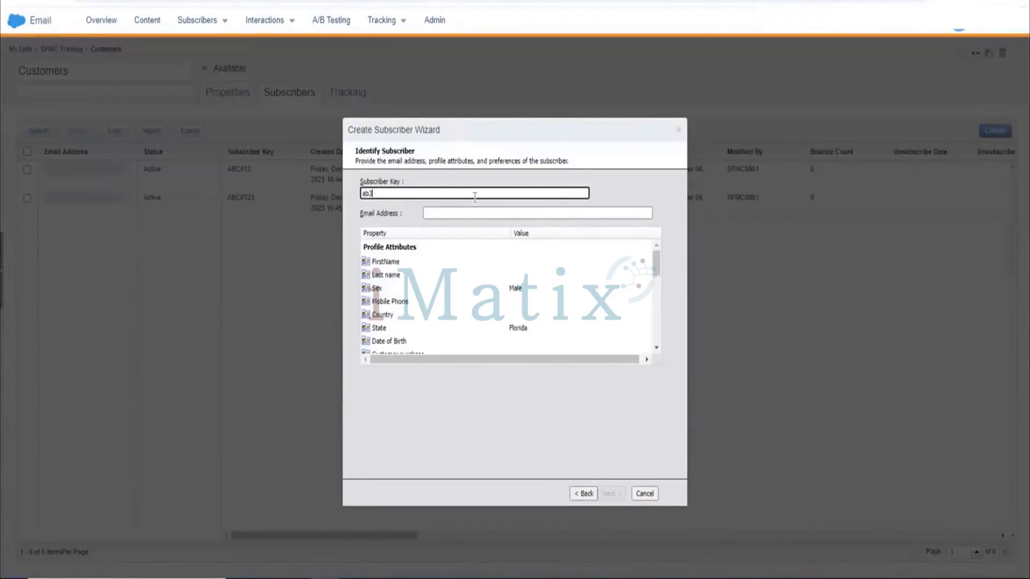
{"action": "key", "text": "BackSpace"}
{"action": "type", "text": "12345"}
{"action": "left_click", "coordinate": [495, 218]}
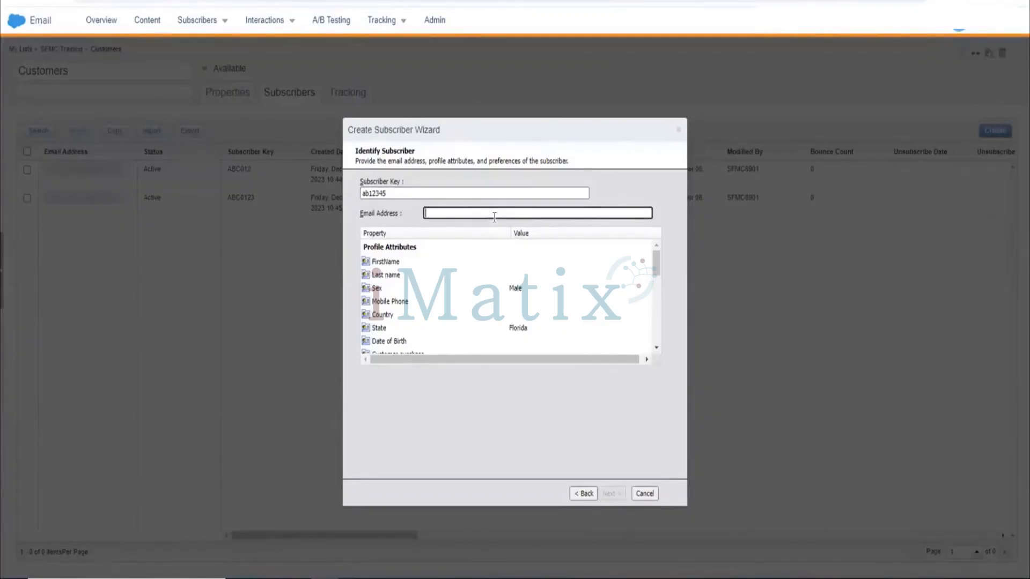
{"action": "type", "text": "*******************"}
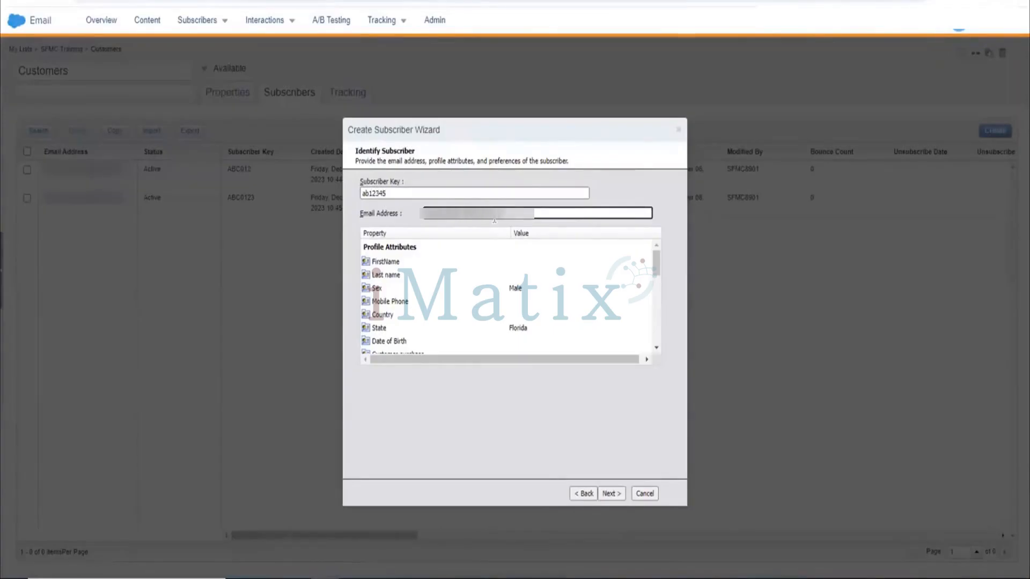
Proceed past the list placement and finish creating the subscriber, closing the wizard.
{"action": "left_click", "coordinate": [610, 492]}
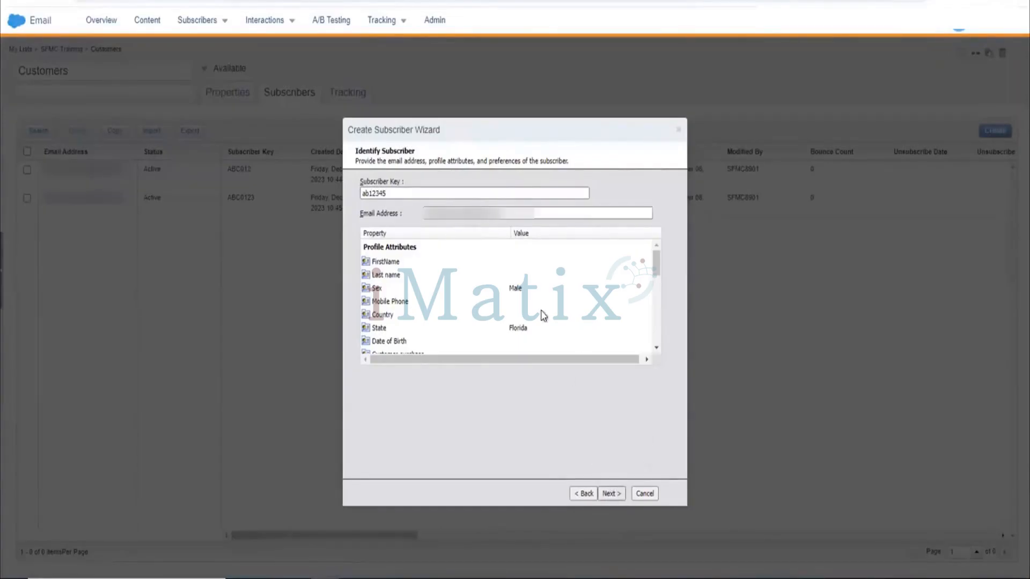
{"action": "left_click", "coordinate": [604, 493]}
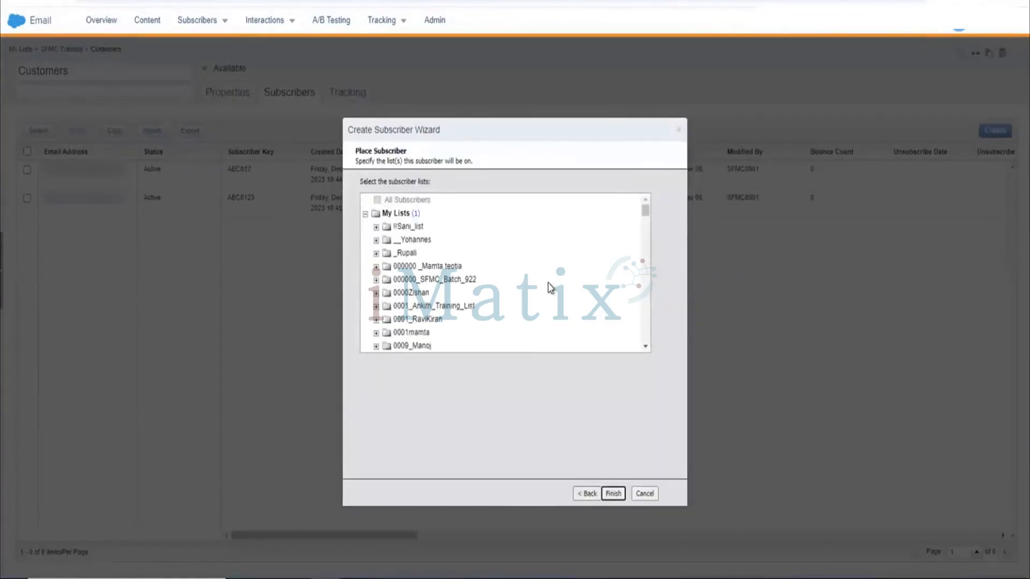
{"action": "scroll", "coordinate": [550, 287], "scroll_direction": "down", "scroll_amount": 3}
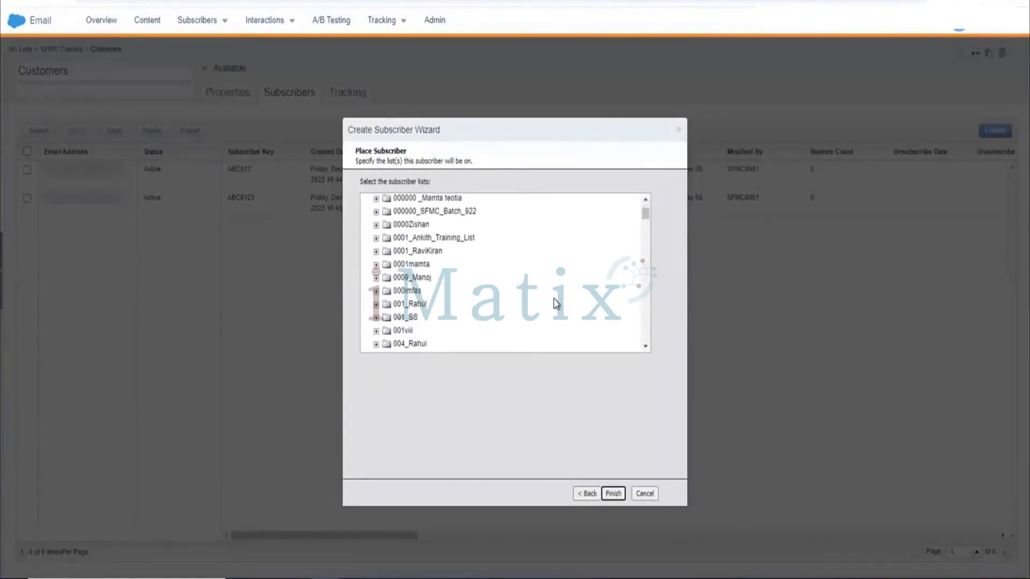
{"action": "left_click", "coordinate": [613, 491]}
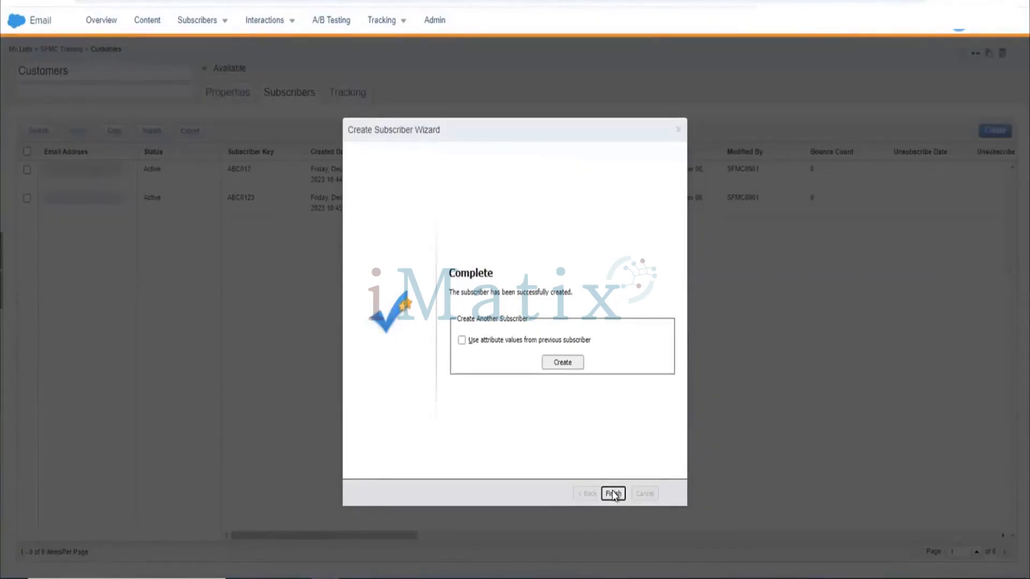
{"action": "left_click", "coordinate": [613, 494]}
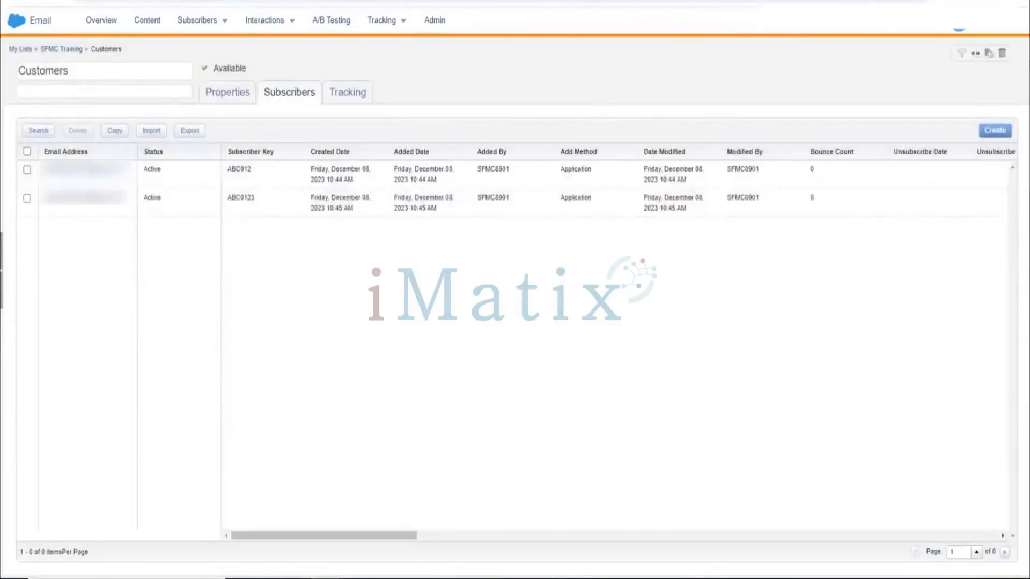
Return to the SFMC Training folder and review the Customers list's subscribers and properties.
{"action": "left_click", "coordinate": [49, 1]}
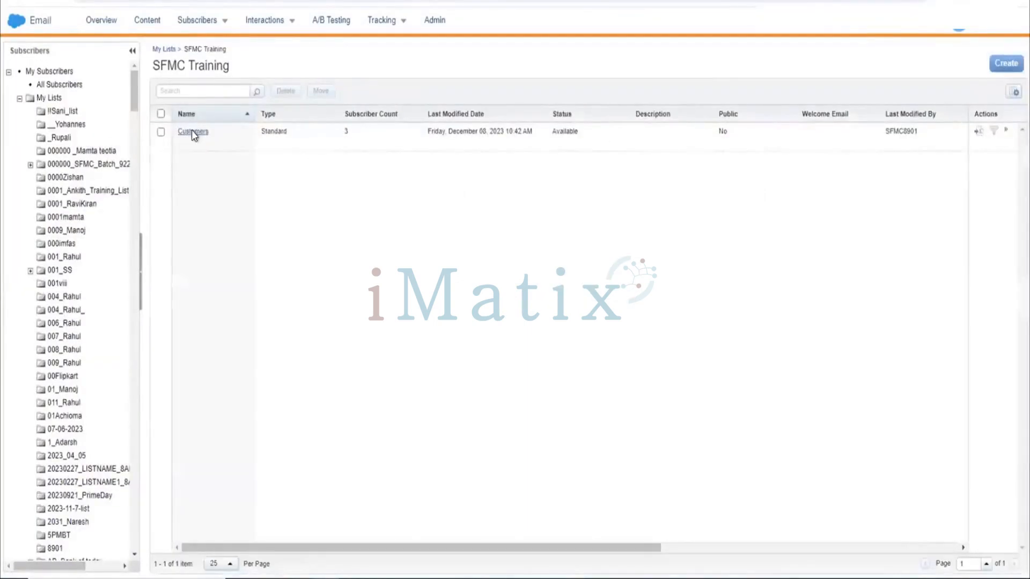
{"action": "left_click", "coordinate": [192, 132]}
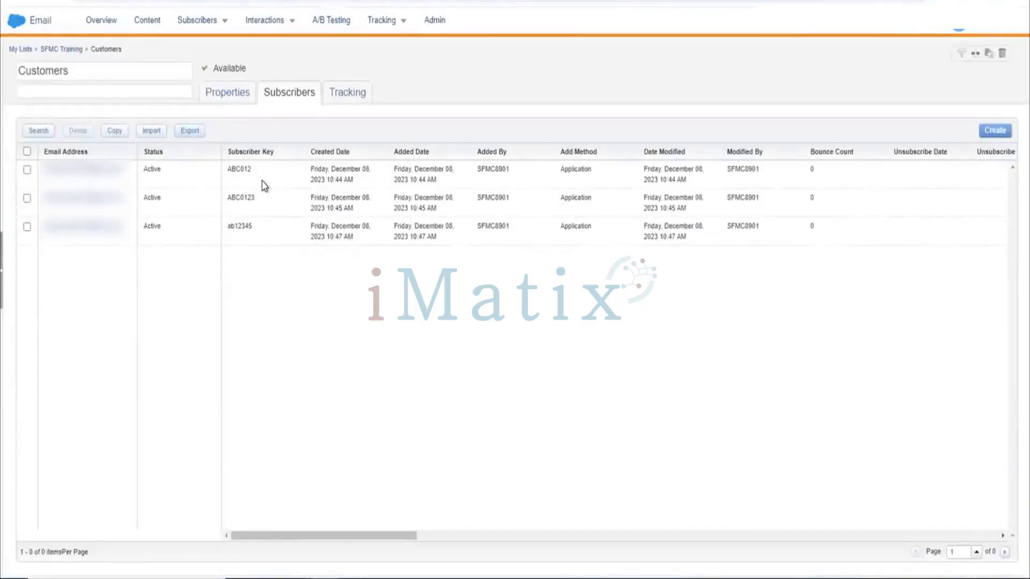
{"action": "left_click", "coordinate": [231, 94]}
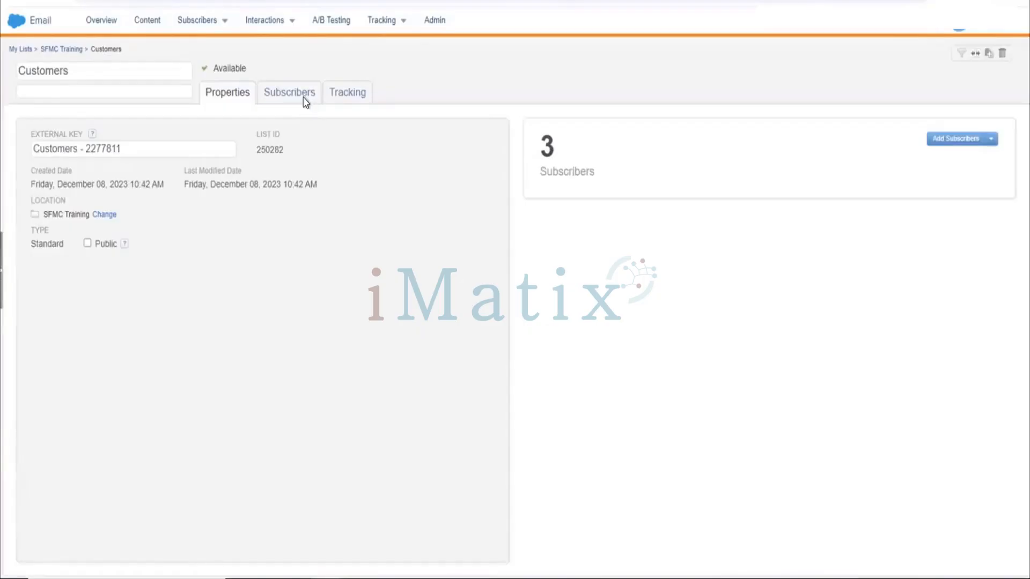
{"action": "left_click", "coordinate": [304, 102]}
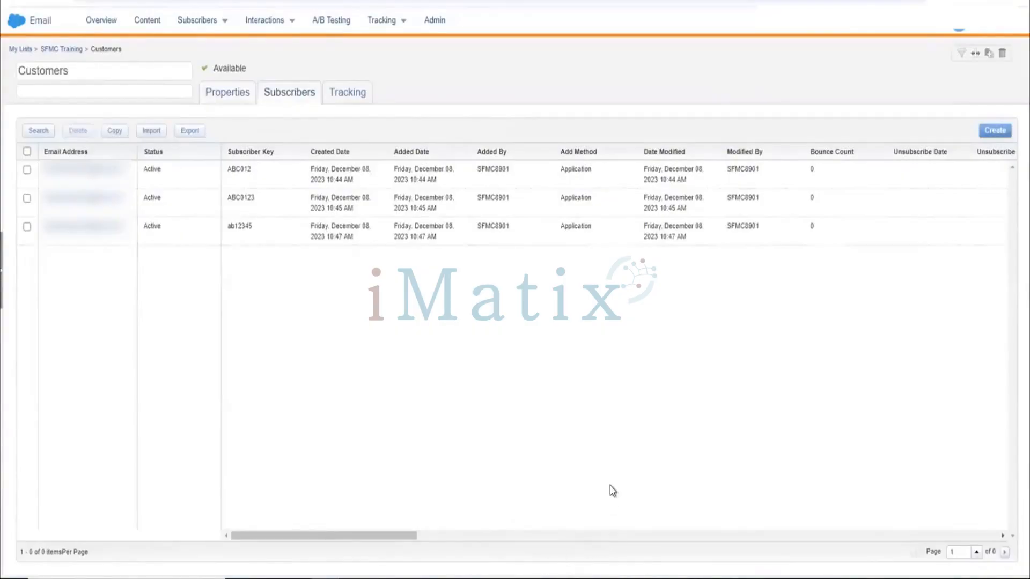
Switch to Microsoft Excel and open a blank workbook.
{"action": "key", "text": "super+space"}
{"action": "type", "text": "exce,"}
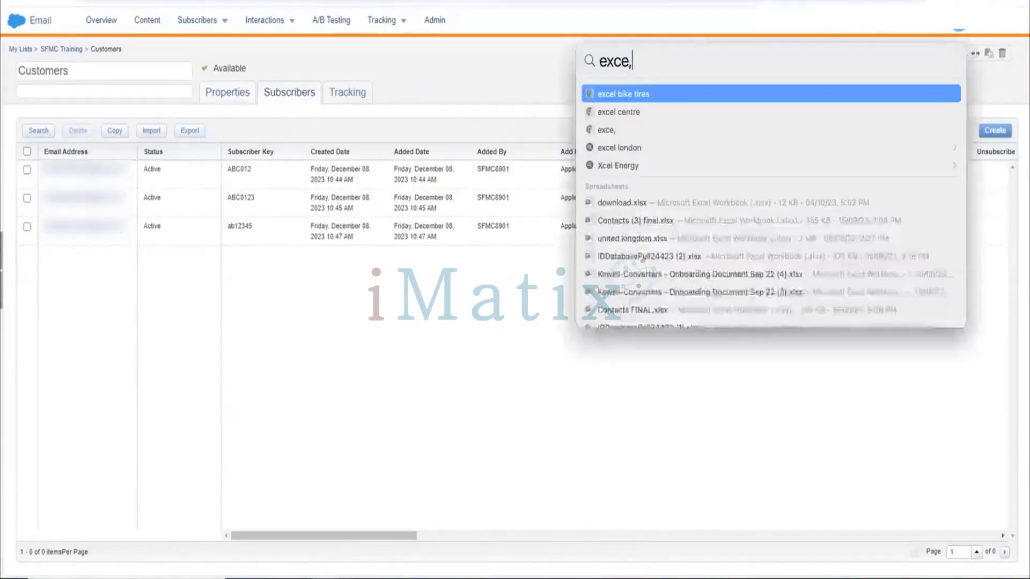
{"action": "key", "text": "BackSpace"}
{"action": "type", "text": "l"}
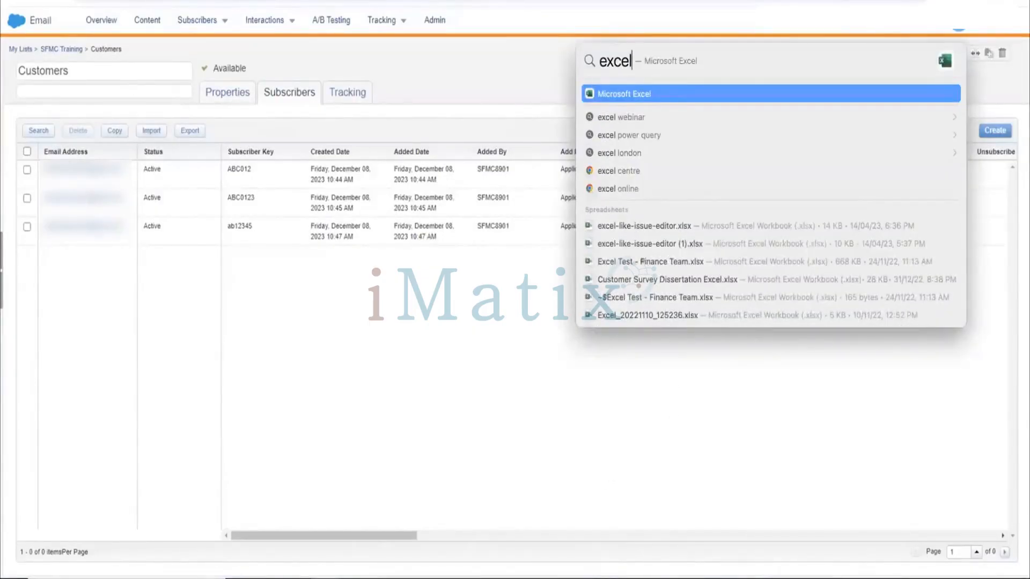
{"action": "key", "text": "Return"}
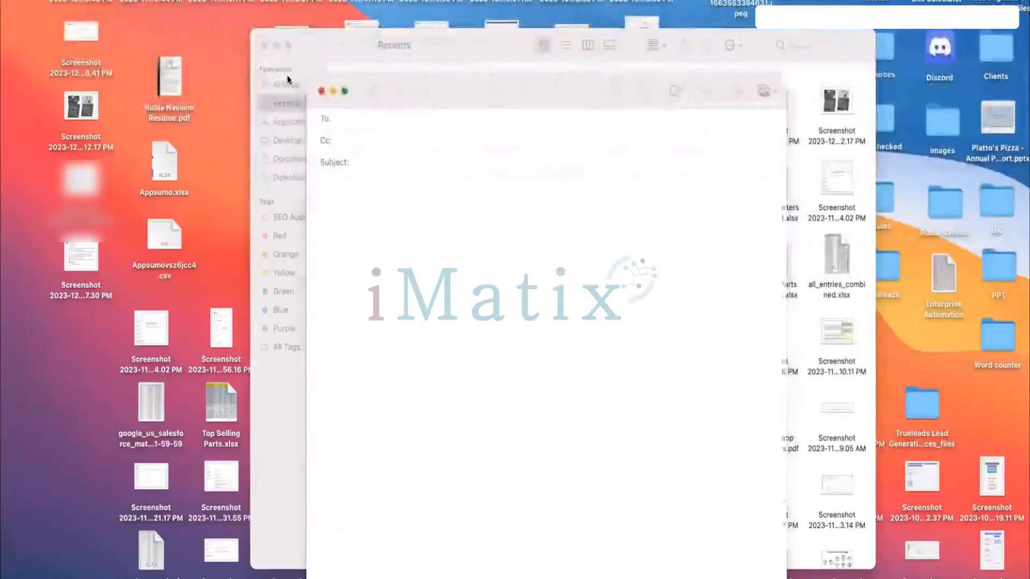
{"action": "left_click", "coordinate": [322, 91]}
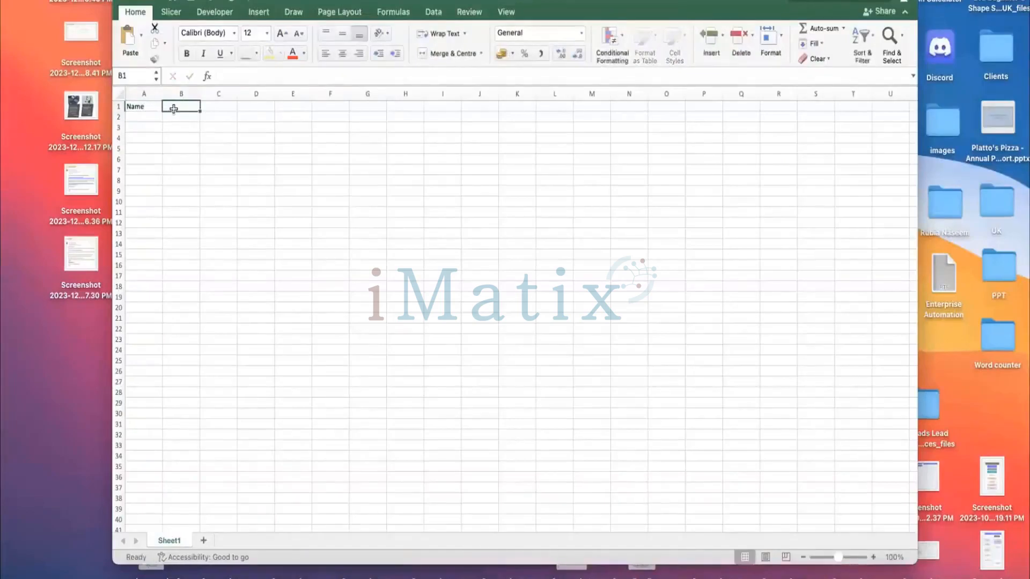
Add Email and Subscriber Key column headers next to the Name header.
{"action": "left_click", "coordinate": [174, 108]}
{"action": "type", "text": "Em"}
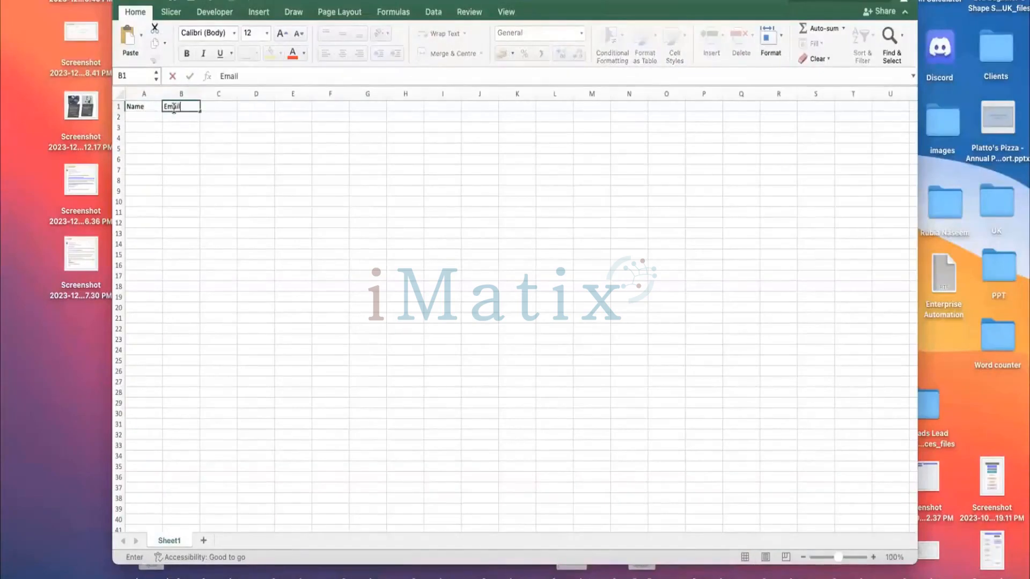
{"action": "type", "text": "ail"}
{"action": "left_click", "coordinate": [225, 105]}
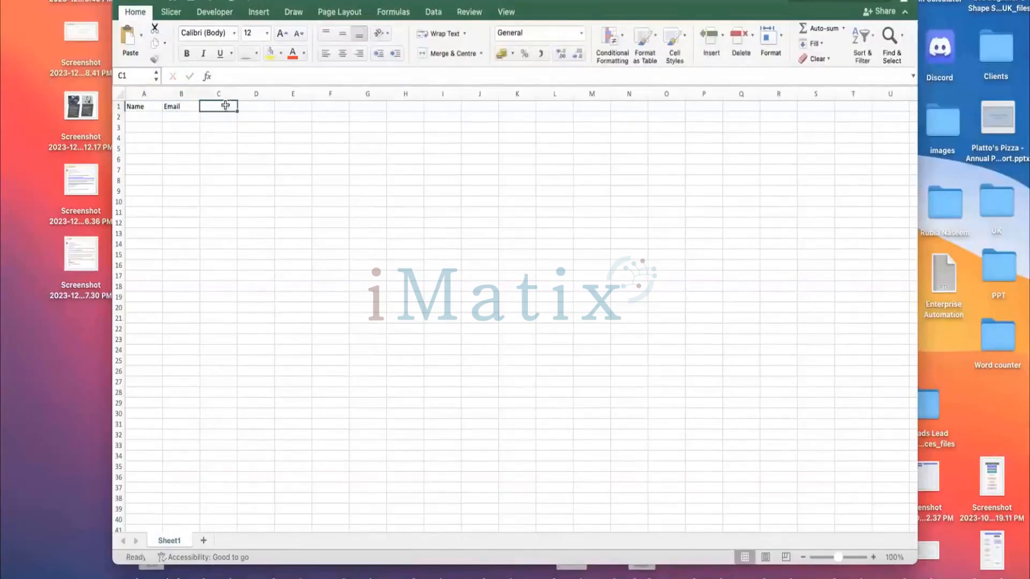
{"action": "type", "text": "Subsc"}
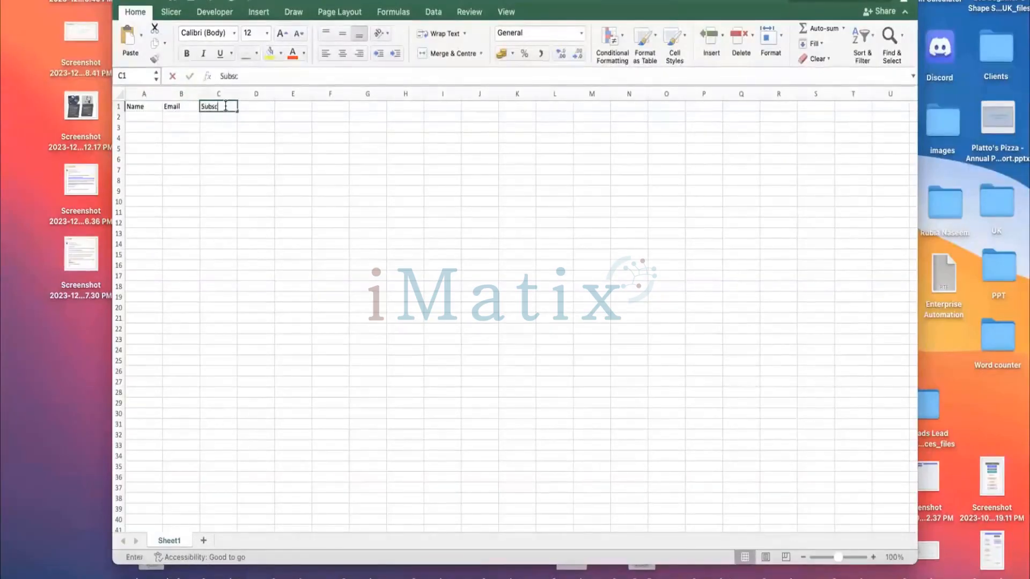
{"action": "type", "text": "riber Key"}
{"action": "left_click_drag", "start_coordinate": [236, 93], "coordinate": [269, 94]}
{"action": "left_click", "coordinate": [324, 145]}
{"action": "left_click", "coordinate": [267, 110]}
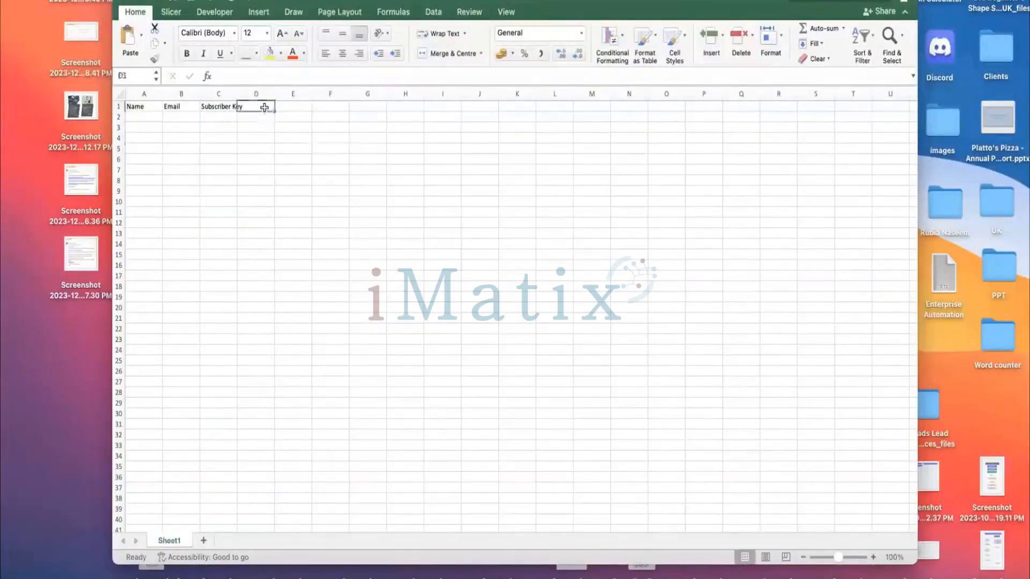
Add DOB and City column headers and widen the Subscriber Key column to fit.
{"action": "type", "text": "DOB"}
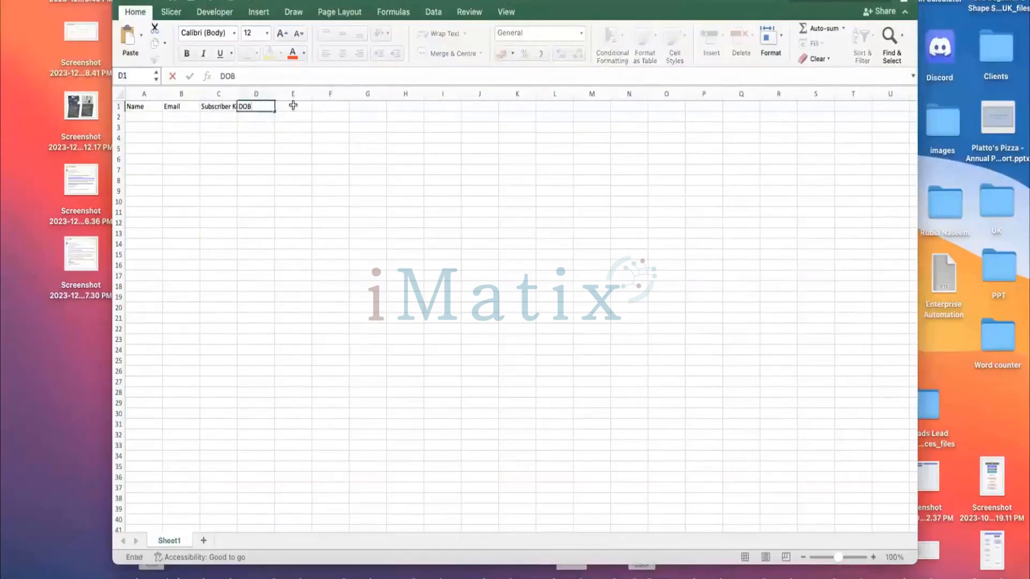
{"action": "left_click", "coordinate": [293, 105]}
{"action": "left_click_drag", "start_coordinate": [237, 93], "coordinate": [250, 92]}
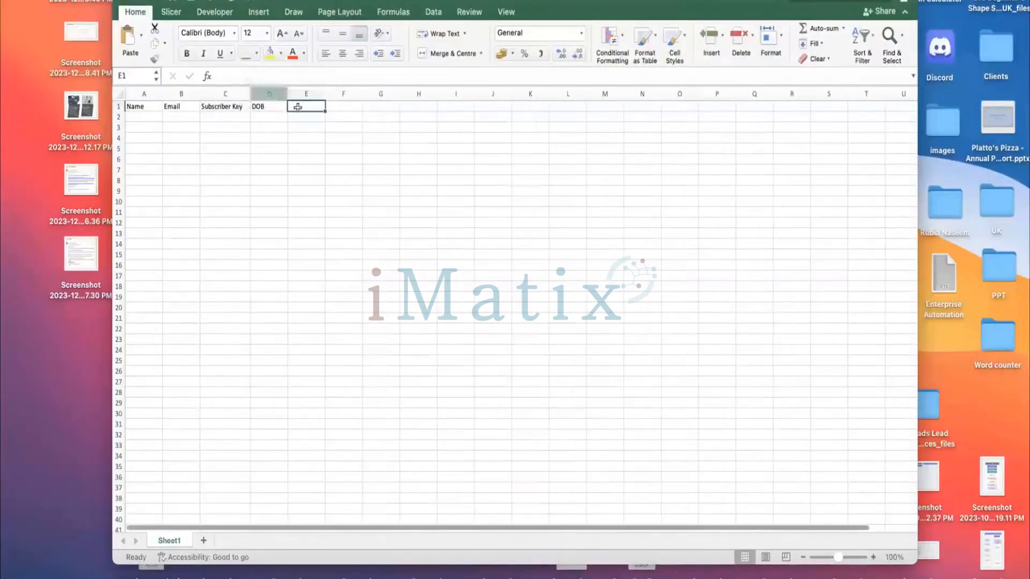
{"action": "left_click", "coordinate": [149, 117]}
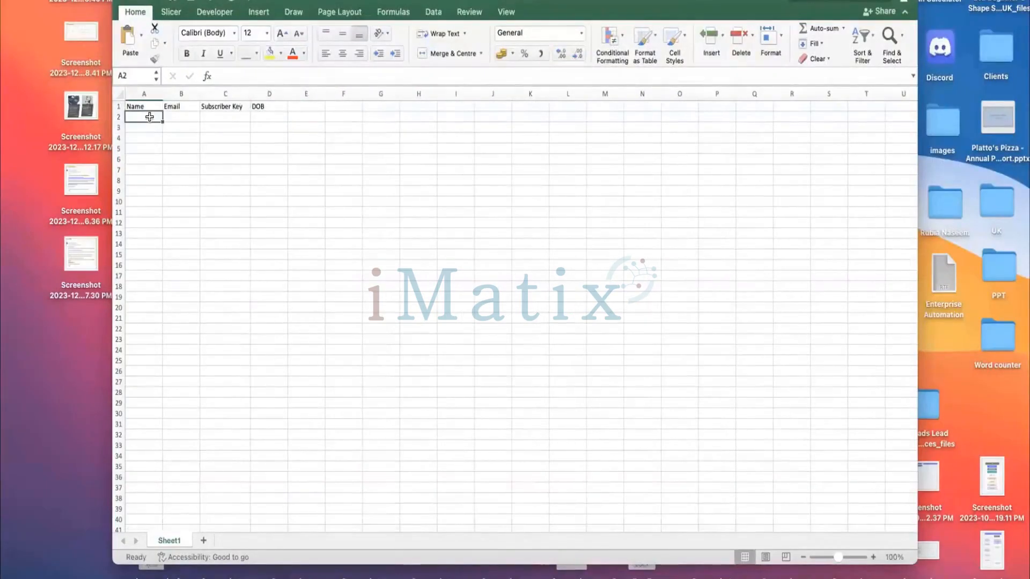
{"action": "left_click", "coordinate": [285, 107]}
{"action": "left_click", "coordinate": [303, 107]}
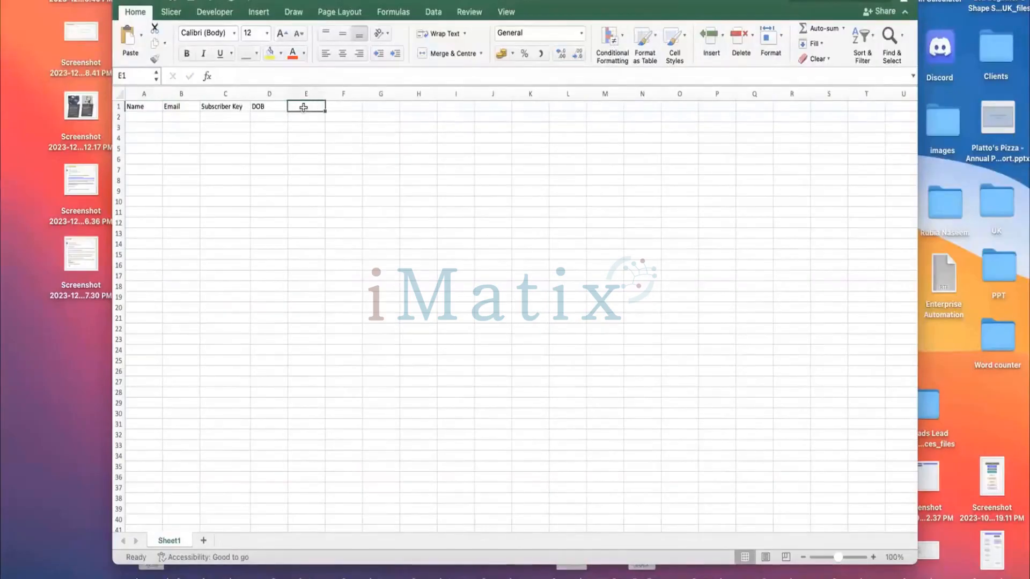
{"action": "type", "text": "City"}
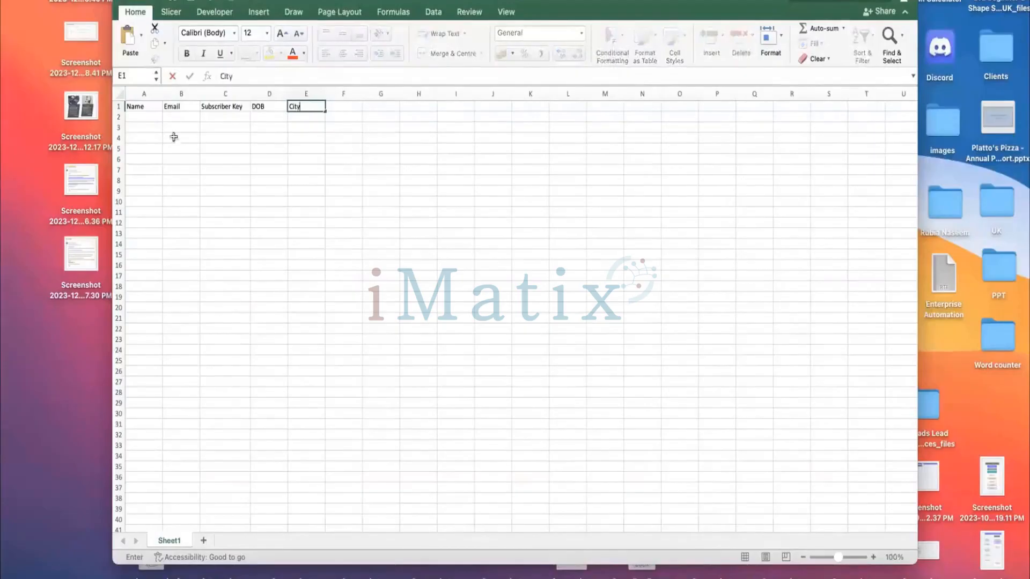
Enter two sample customer names in the Name column.
{"action": "left_click", "coordinate": [143, 118]}
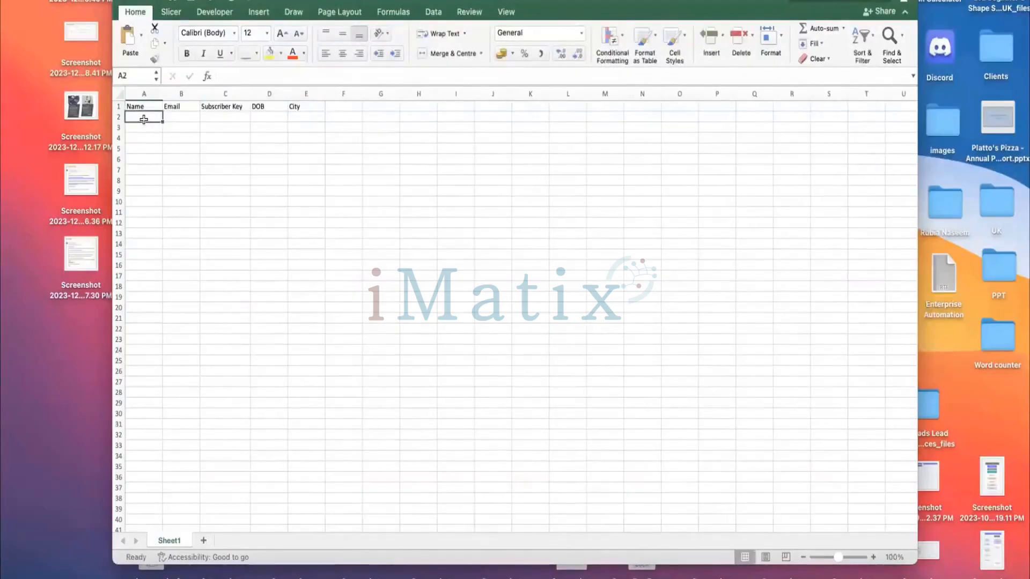
{"action": "type", "text": "Rubia"}
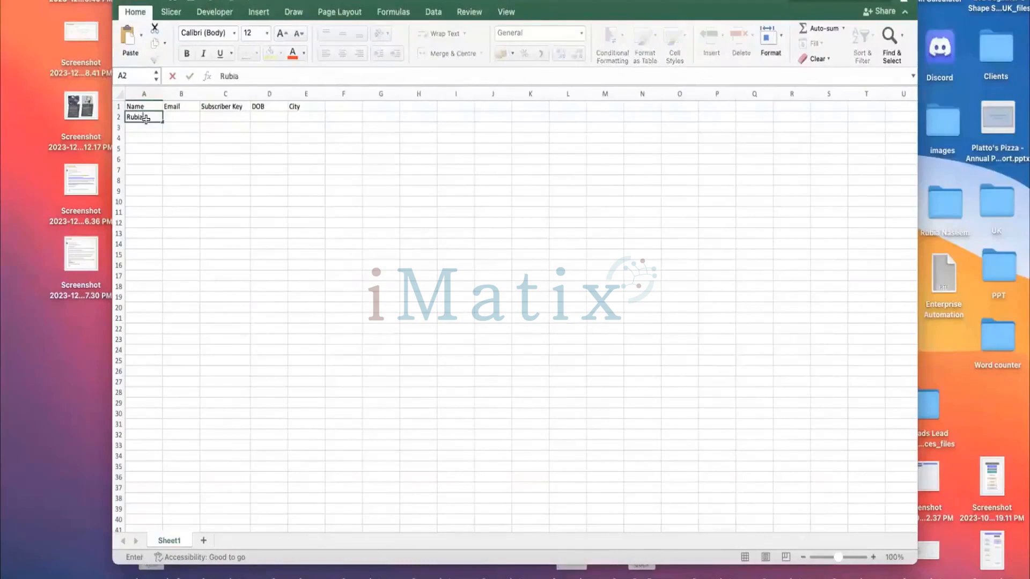
{"action": "left_click", "coordinate": [152, 127]}
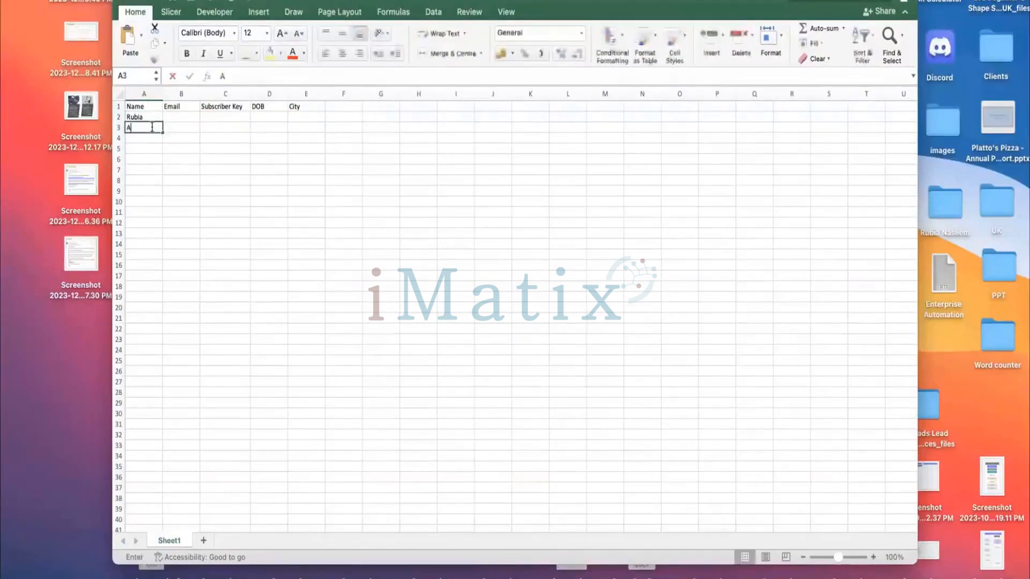
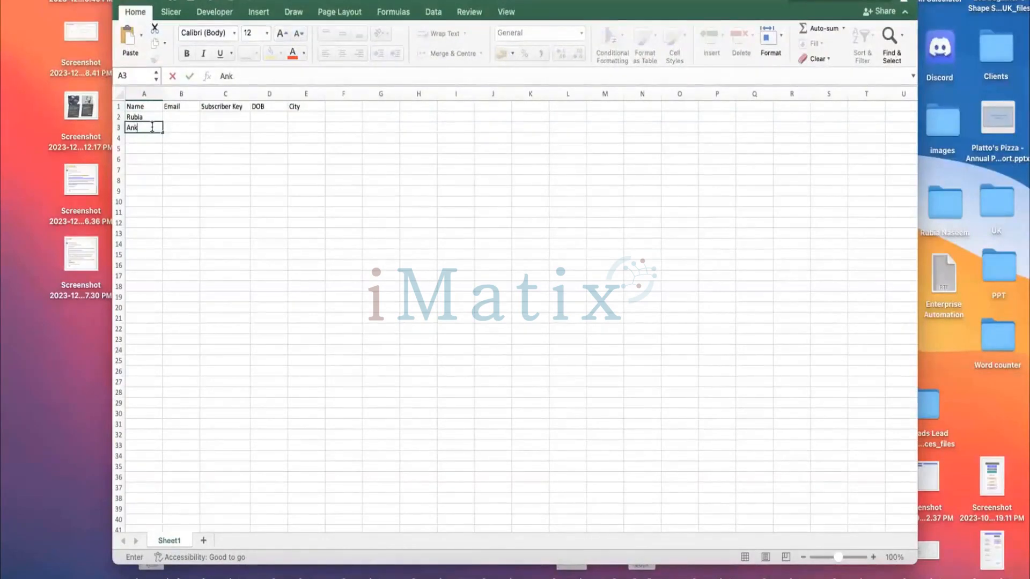
{"action": "left_click", "coordinate": [138, 147]}
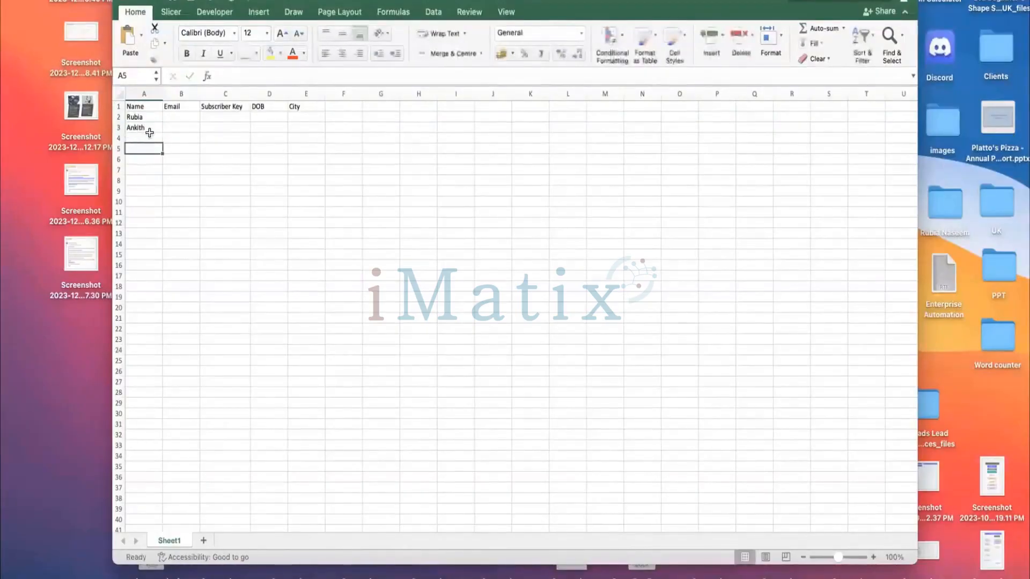
{"action": "left_click", "coordinate": [150, 133]}
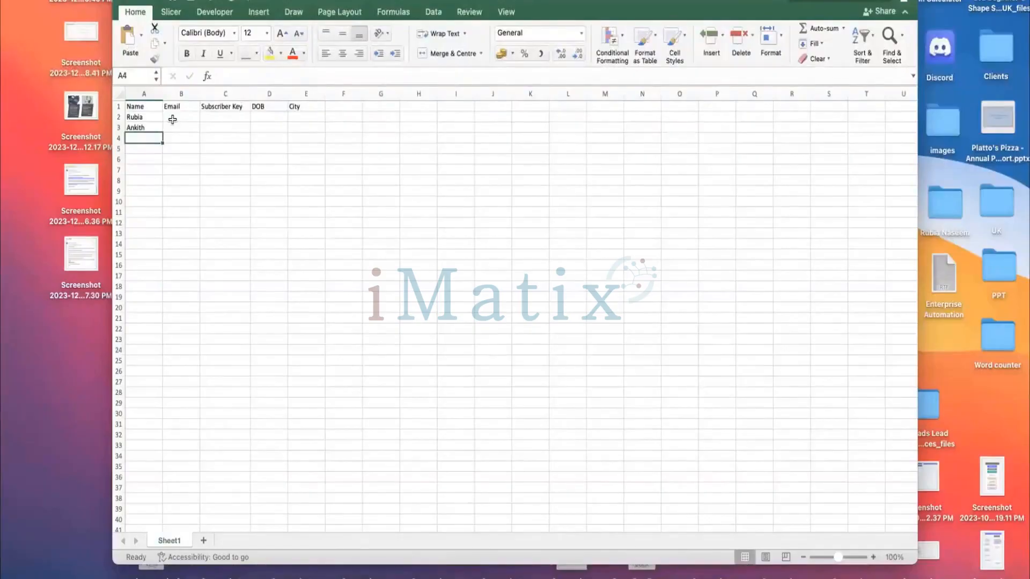
{"action": "left_click", "coordinate": [172, 119]}
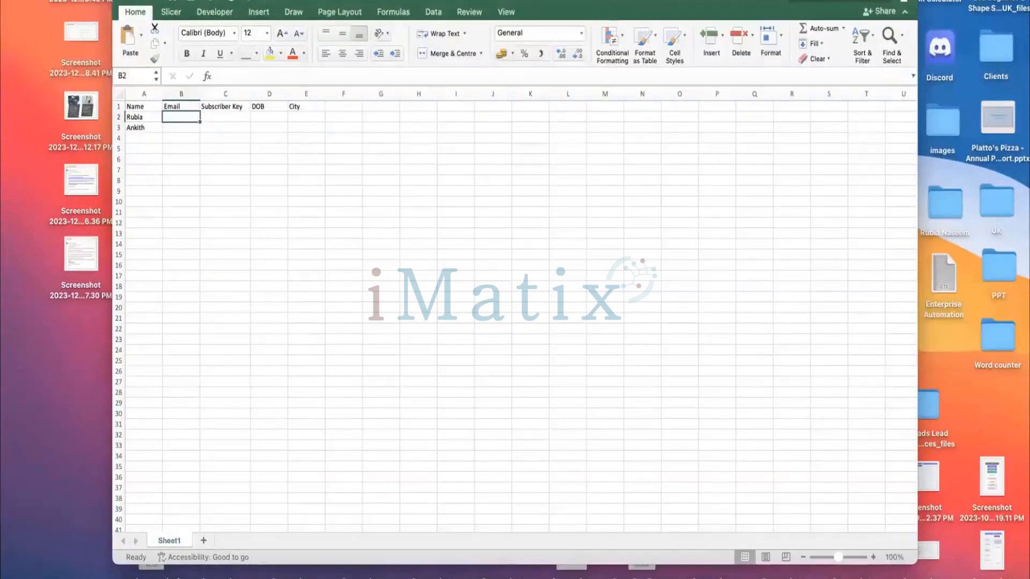
{"action": "left_click", "coordinate": [49, 576]}
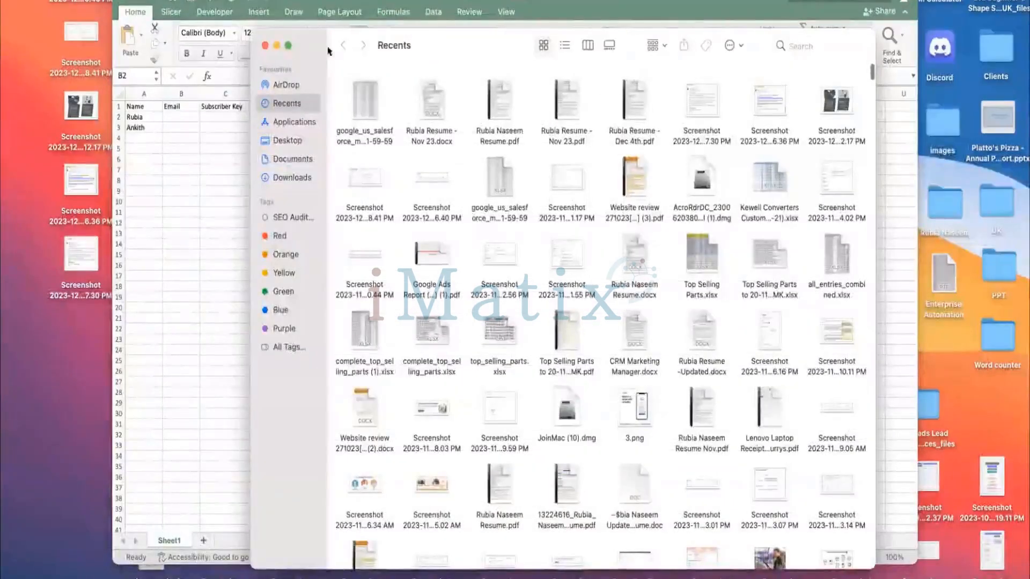
{"action": "left_click", "coordinate": [265, 45]}
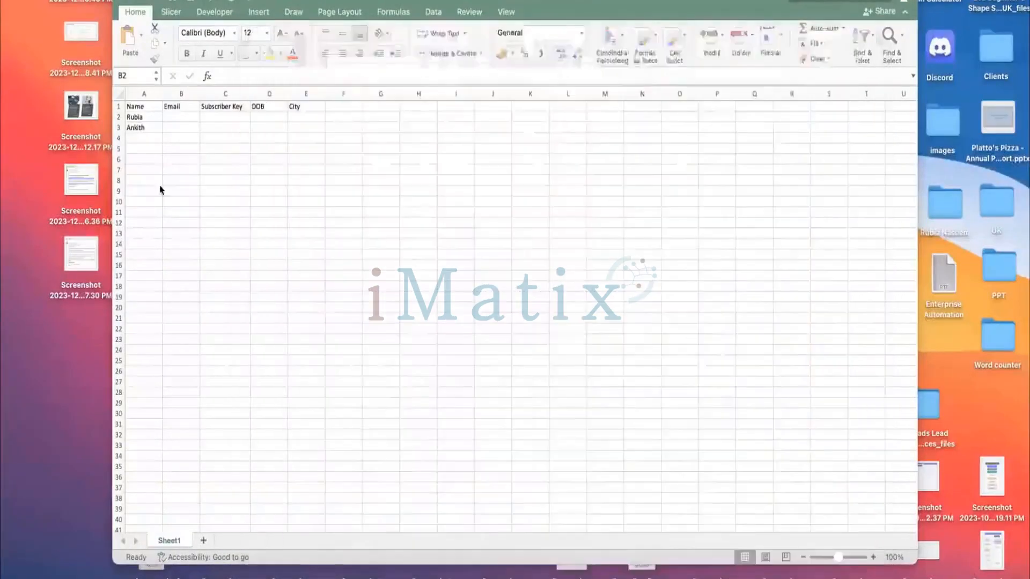
Enter the first customer's email address in the Email column.
{"action": "left_click", "coordinate": [180, 109]}
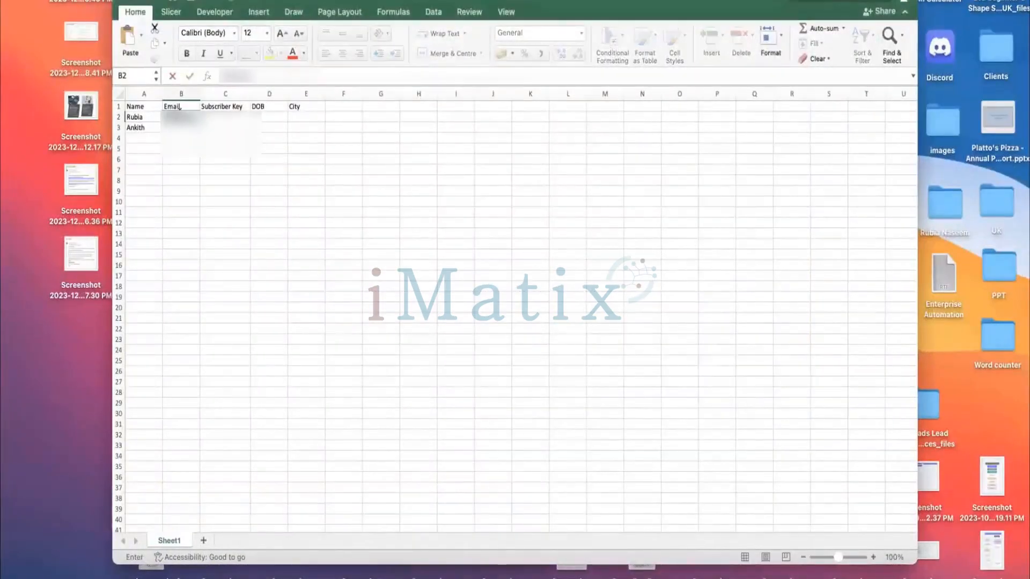
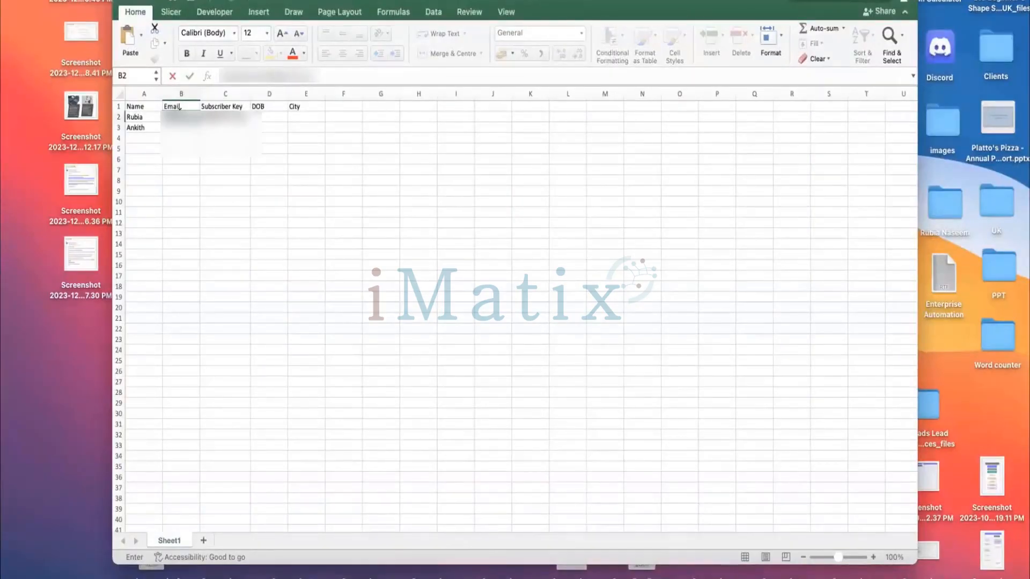
Widen the Email column and enter the second customer's email address below the first.
{"action": "left_click", "coordinate": [188, 93]}
{"action": "left_click_drag", "start_coordinate": [201, 94], "coordinate": [258, 103]}
{"action": "left_click", "coordinate": [221, 127]}
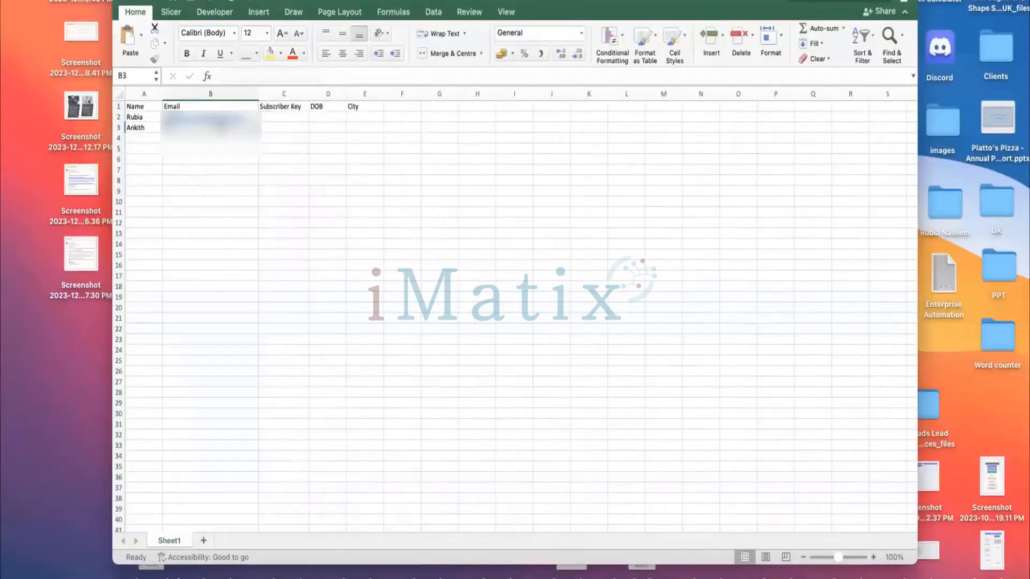
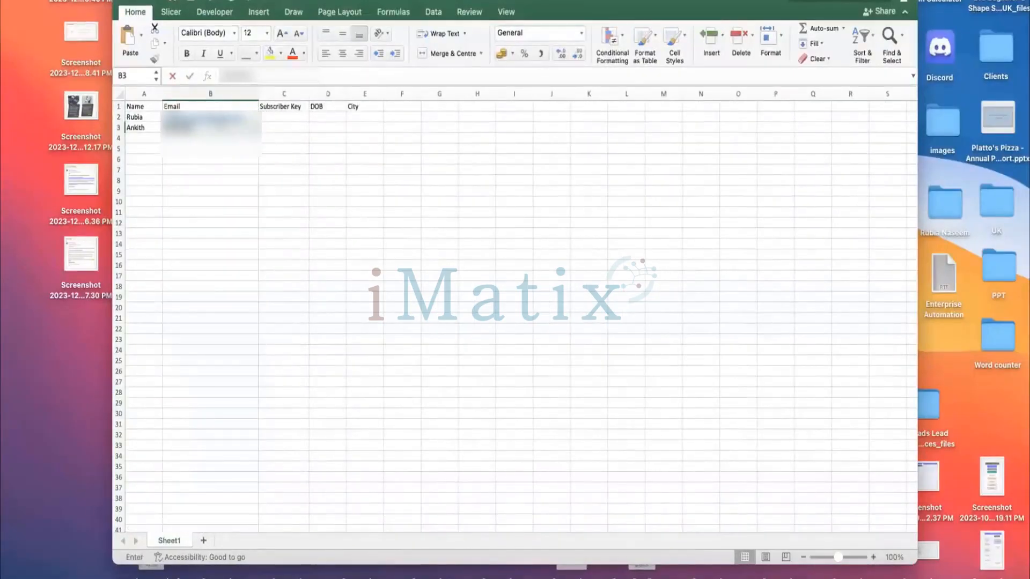
Enter subscriber keys ABC123 and ABC124 for the two customers.
{"action": "double_click", "coordinate": [272, 116]}
{"action": "type", "text": "ABC1"}
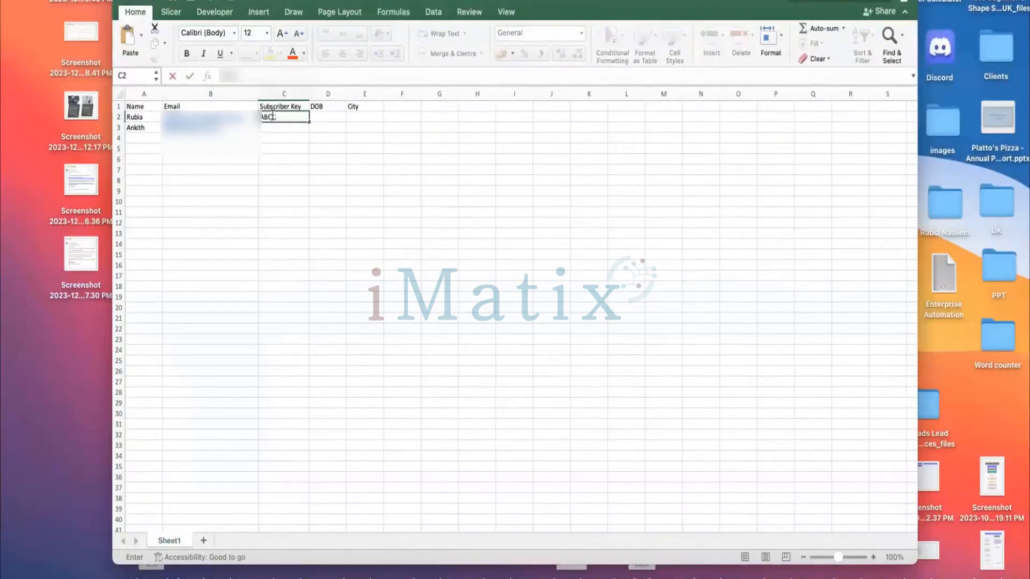
{"action": "type", "text": "23"}
{"action": "left_click", "coordinate": [282, 127]}
{"action": "type", "text": "A"}
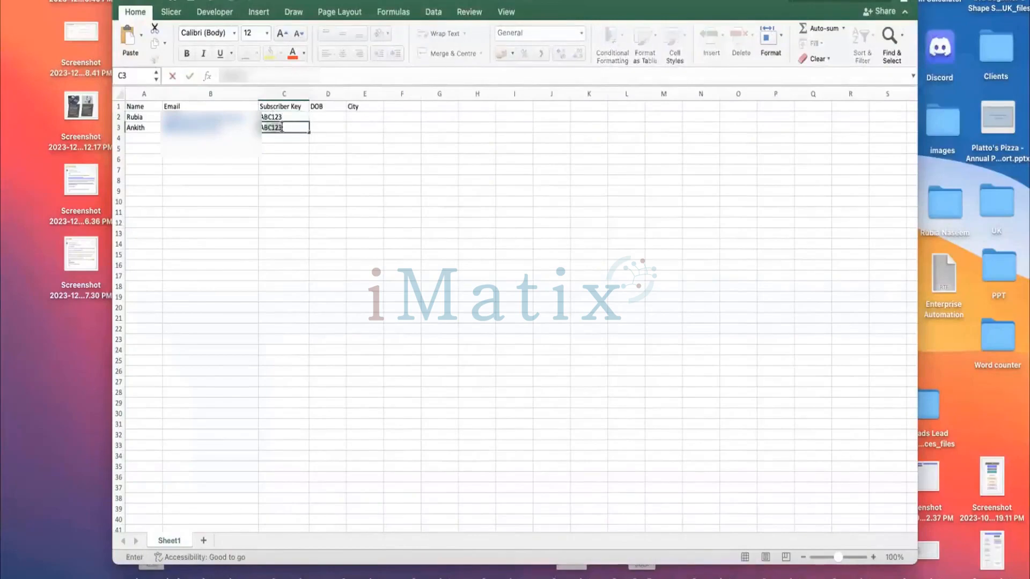
{"action": "key", "text": "BackSpace"}
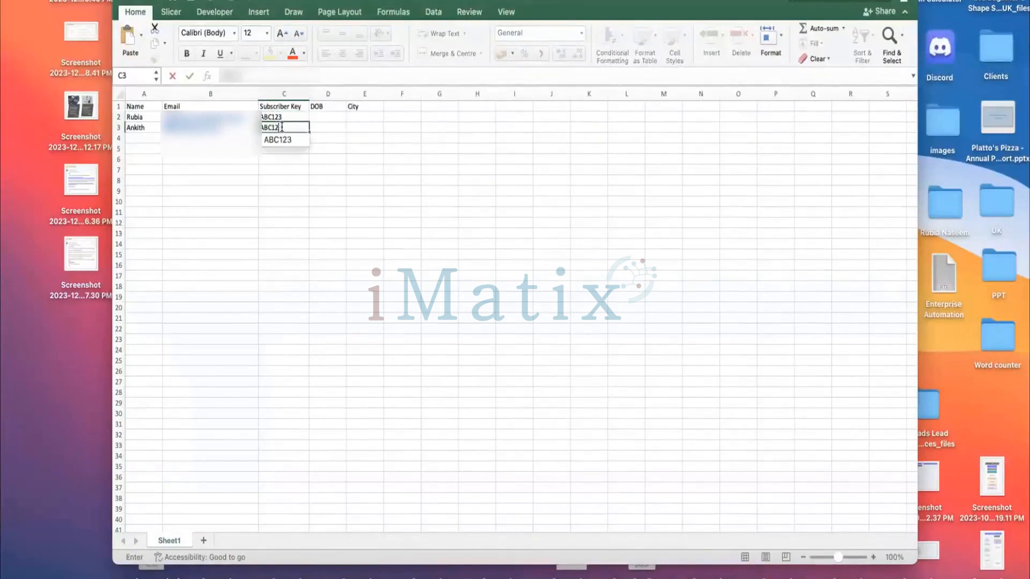
{"action": "type", "text": "4"}
Enter each customer's date of birth in the DOB column.
{"action": "left_click", "coordinate": [337, 114]}
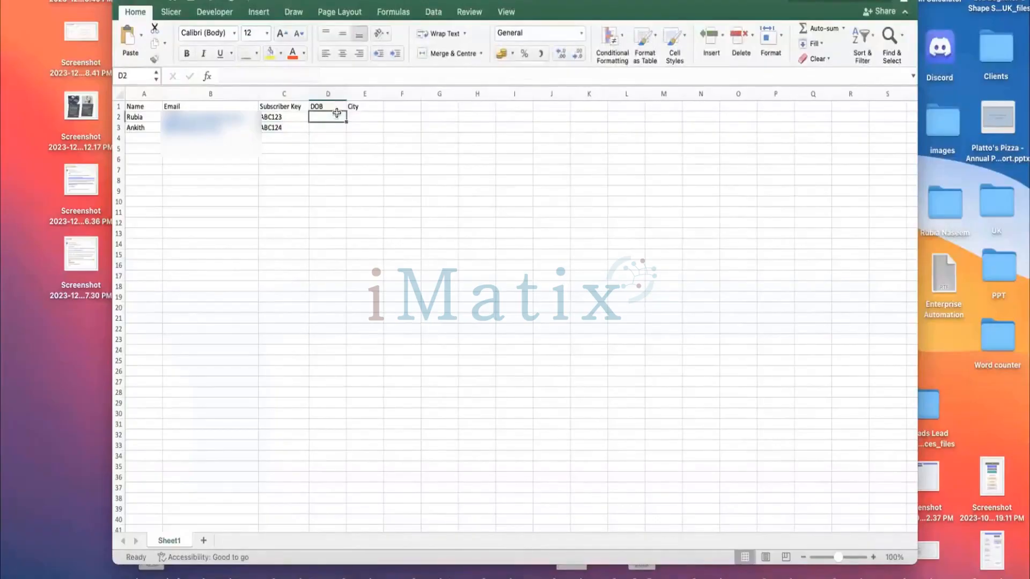
{"action": "type", "text": "11.10.1"}
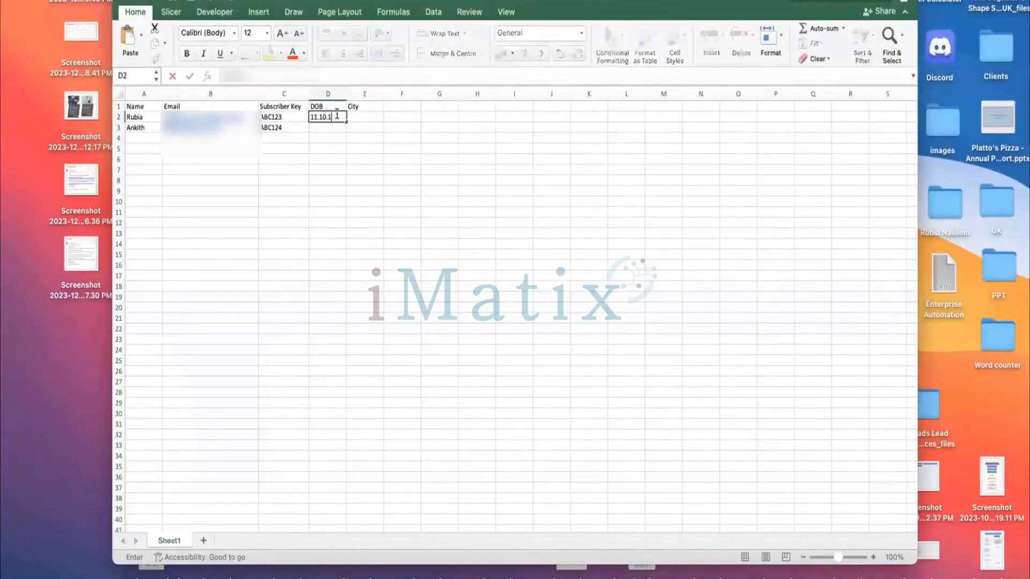
{"action": "type", "text": "989"}
{"action": "left_click", "coordinate": [337, 134]}
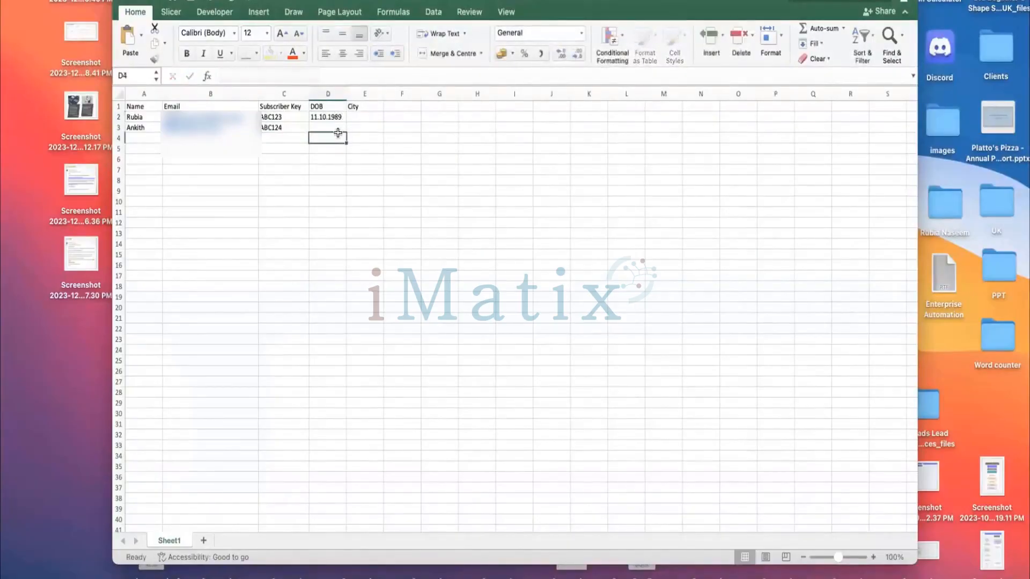
{"action": "left_click", "coordinate": [337, 129]}
{"action": "type", "text": "10."}
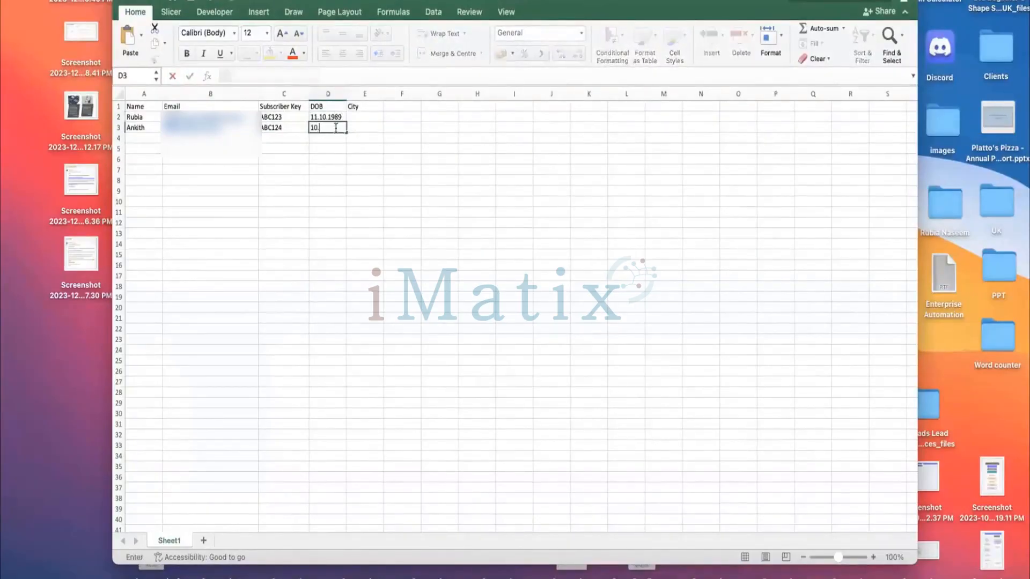
{"action": "type", "text": "10.1980"}
Enter London and India as the cities for the two customers.
{"action": "double_click", "coordinate": [368, 118]}
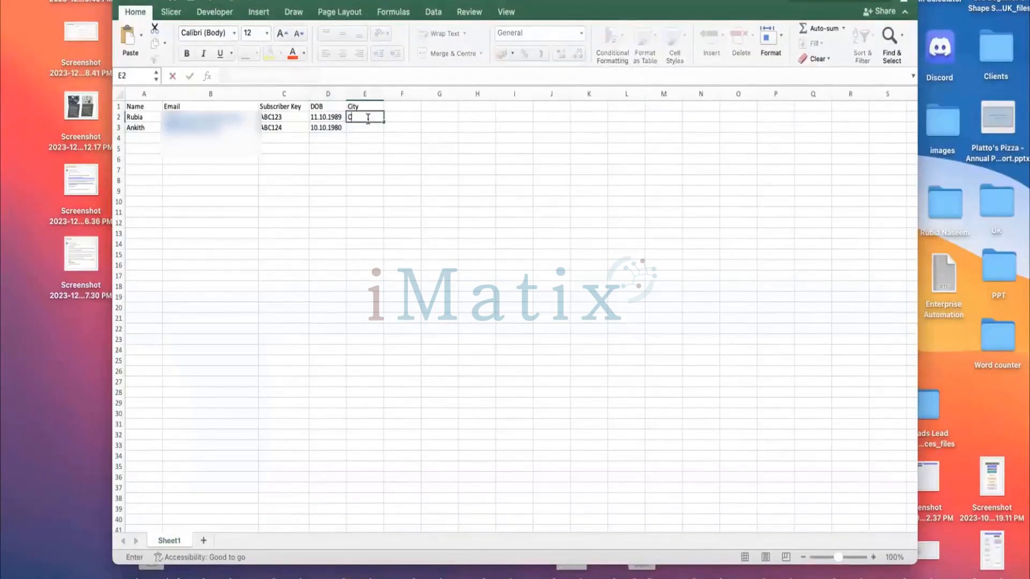
{"action": "type", "text": "London"}
{"action": "left_click", "coordinate": [368, 126]}
{"action": "type", "text": "India"}
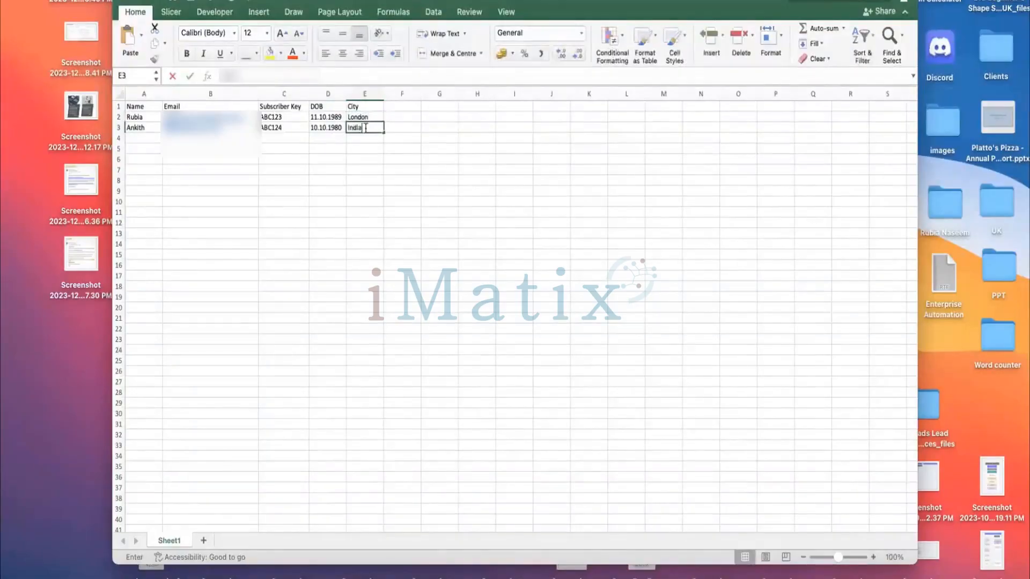
{"action": "left_click", "coordinate": [299, 171]}
{"action": "left_click", "coordinate": [32, 161]}
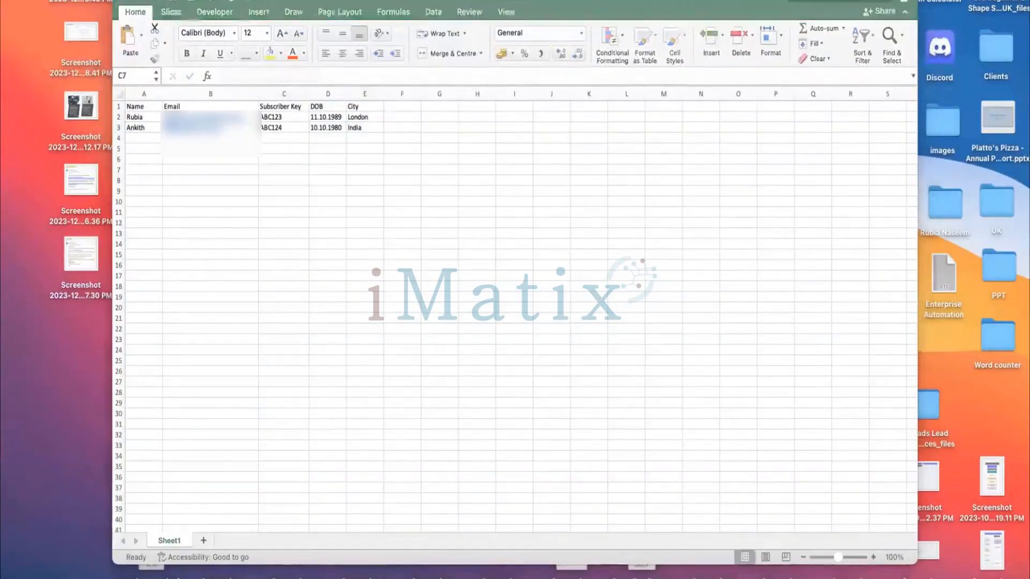
{"action": "left_click", "coordinate": [73, 0]}
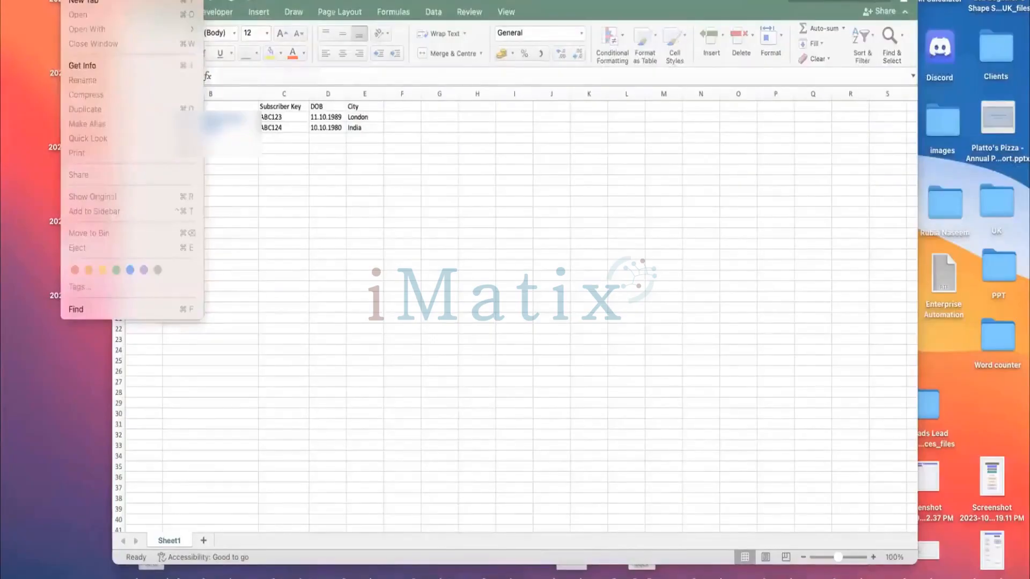
{"action": "left_click", "coordinate": [361, 175]}
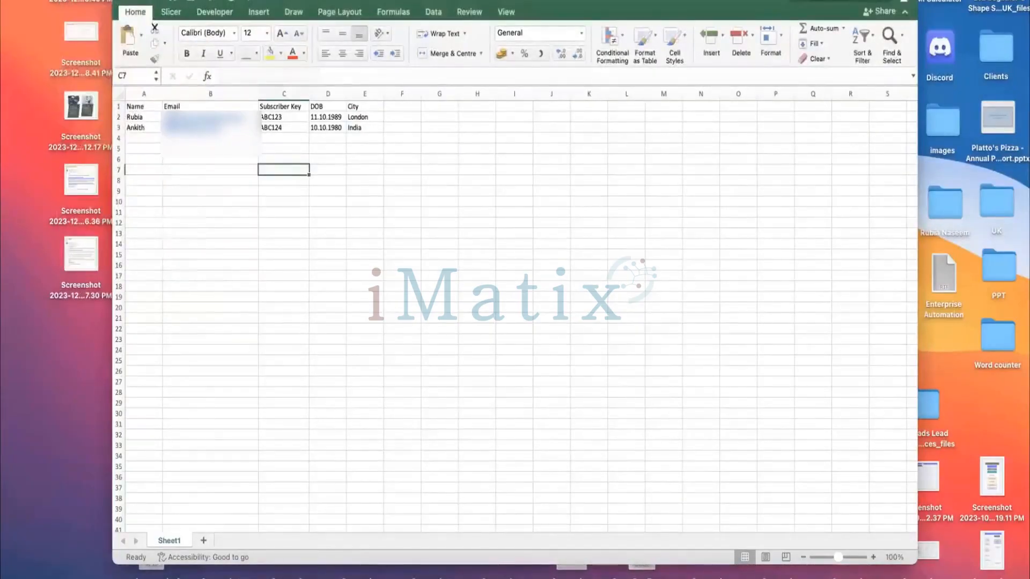
Save the workbook to the Desktop as a CSV UTF-8 (comma-delimited) file named Testing.
{"action": "left_click", "coordinate": [72, 0]}
{"action": "left_click", "coordinate": [117, 37]}
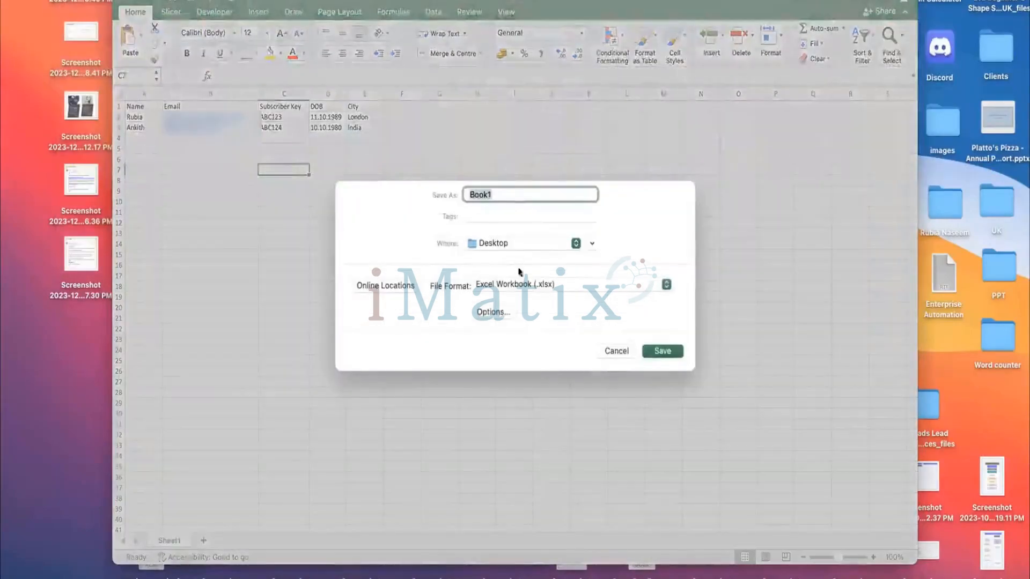
{"action": "left_click", "coordinate": [520, 287]}
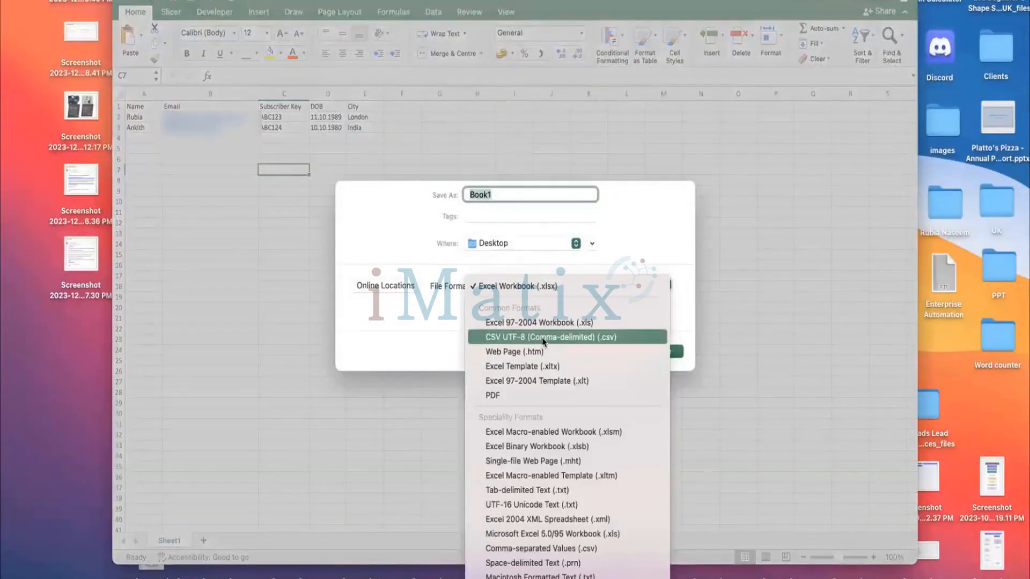
{"action": "left_click", "coordinate": [541, 337]}
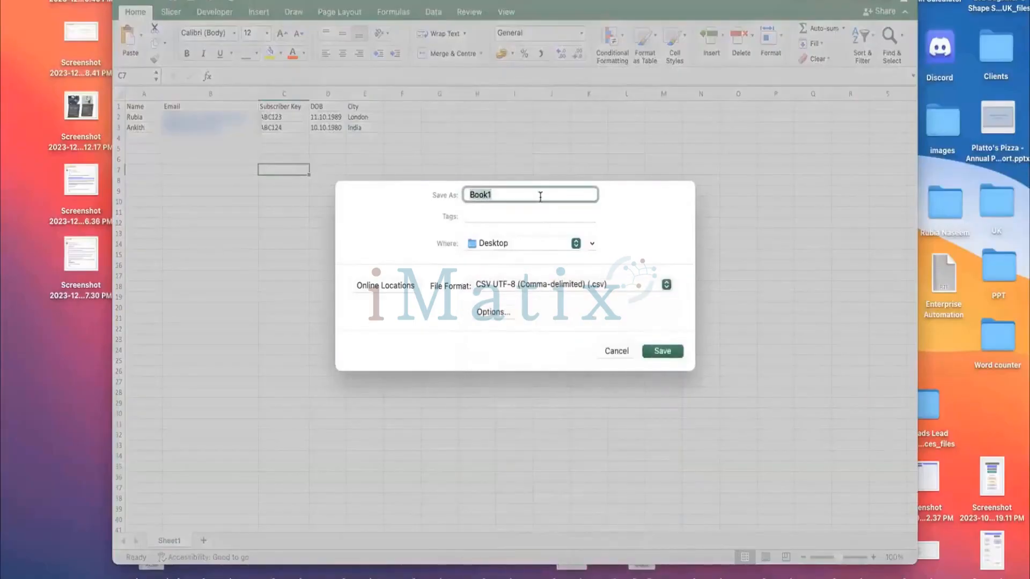
{"action": "type", "text": "Testing"}
{"action": "left_click", "coordinate": [670, 348]}
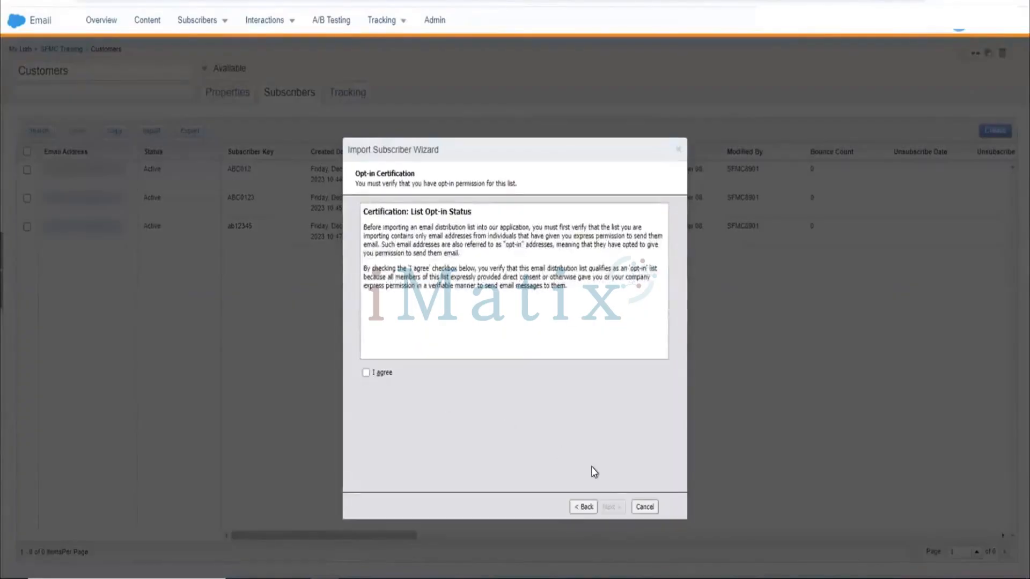
Switch to Email Studio, accept the opt-in certification in the Import Subscriber Wizard, and continue.
{"action": "left_click", "coordinate": [366, 373]}
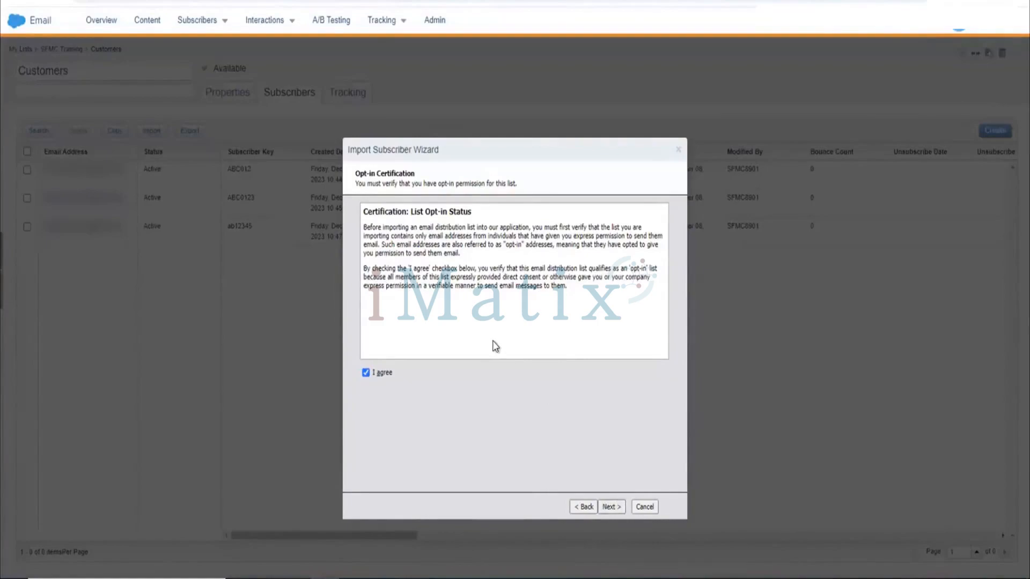
{"action": "left_click", "coordinate": [611, 507]}
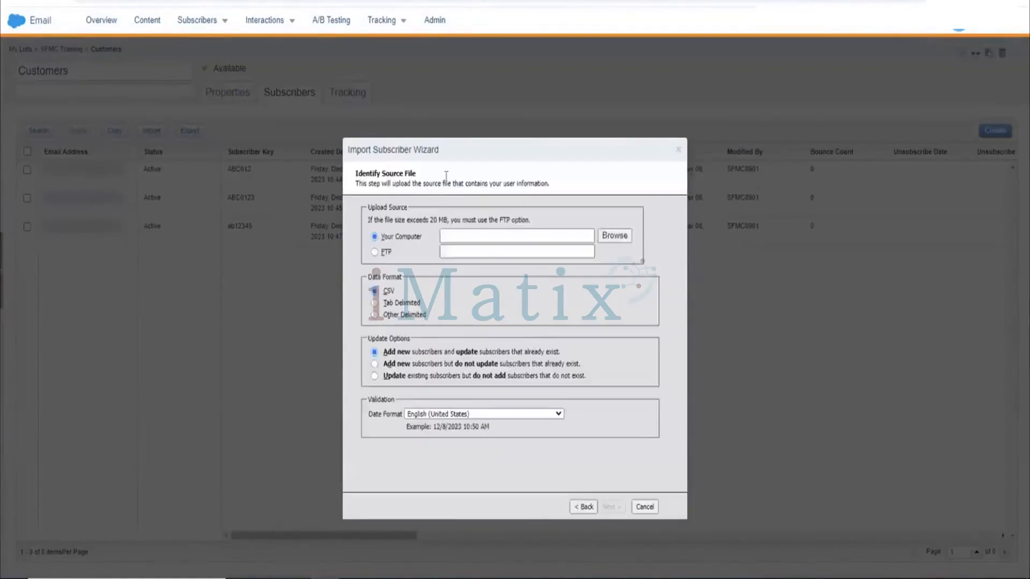
{"action": "left_click", "coordinate": [614, 236]}
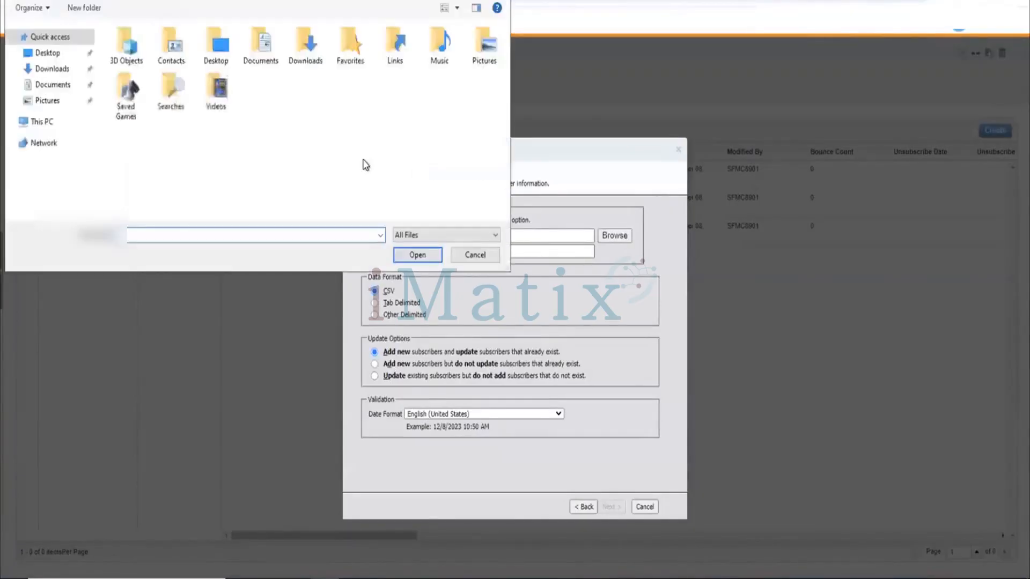
{"action": "left_click", "coordinate": [459, 253]}
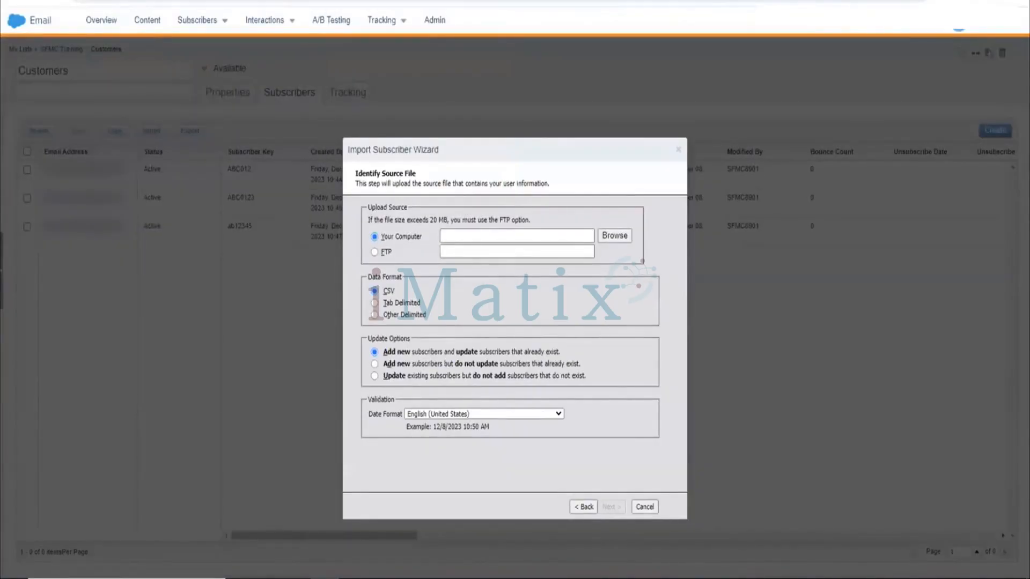
{"action": "key", "text": "ctrl+t"}
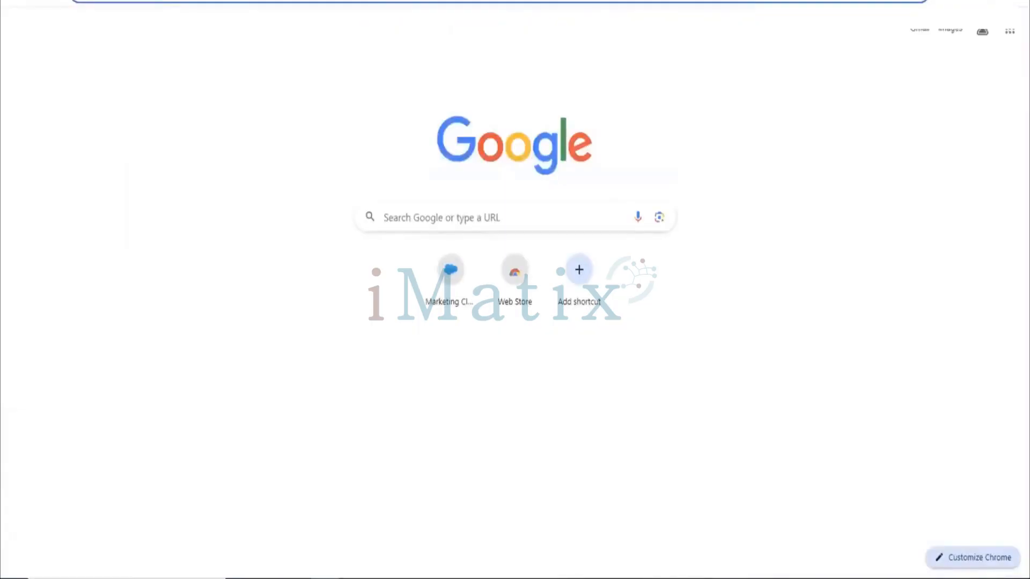
{"action": "left_click", "coordinate": [80, 1]}
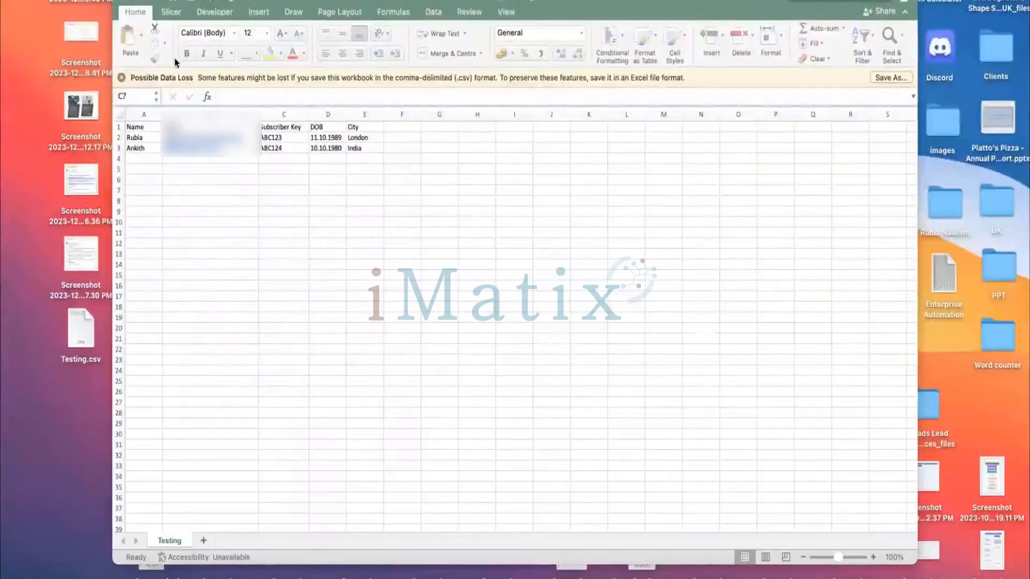
{"action": "left_click", "coordinate": [271, 293]}
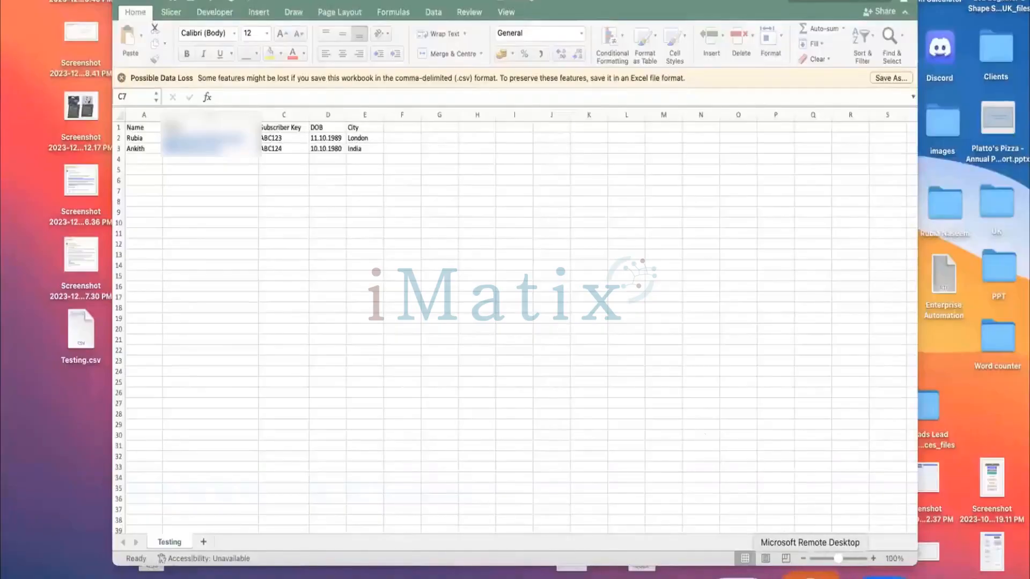
{"action": "right_click", "coordinate": [813, 575]}
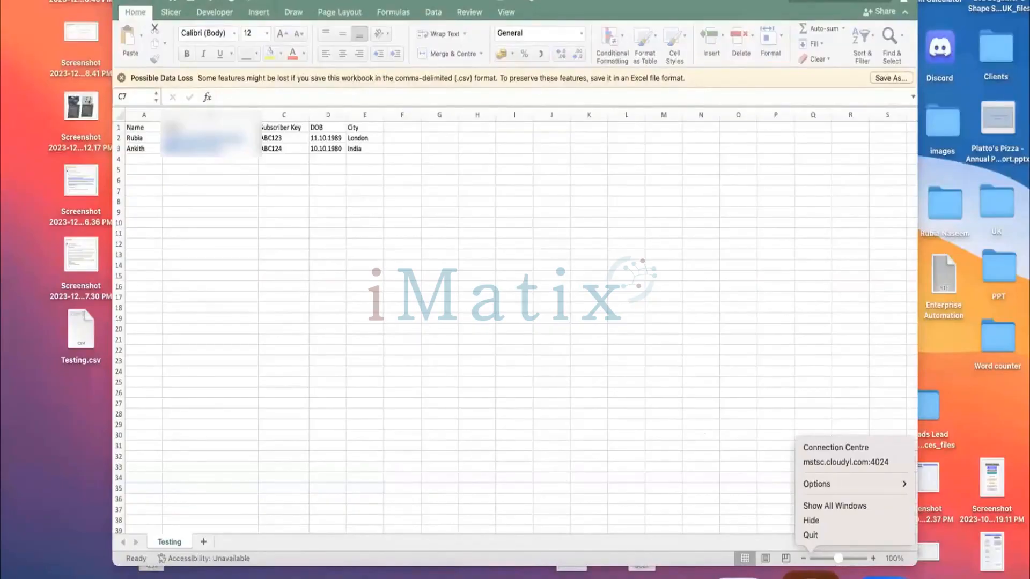
{"action": "left_click", "coordinate": [511, 390]}
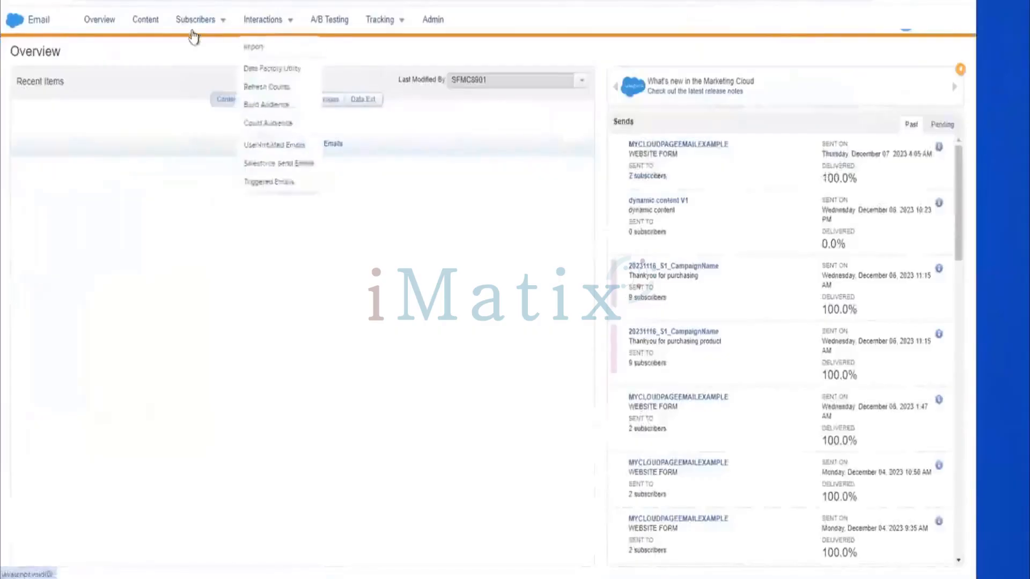
Open the Customers list inside the SFMC Training folder of the subscriber lists.
{"action": "mouse_move", "coordinate": [197, 28]}
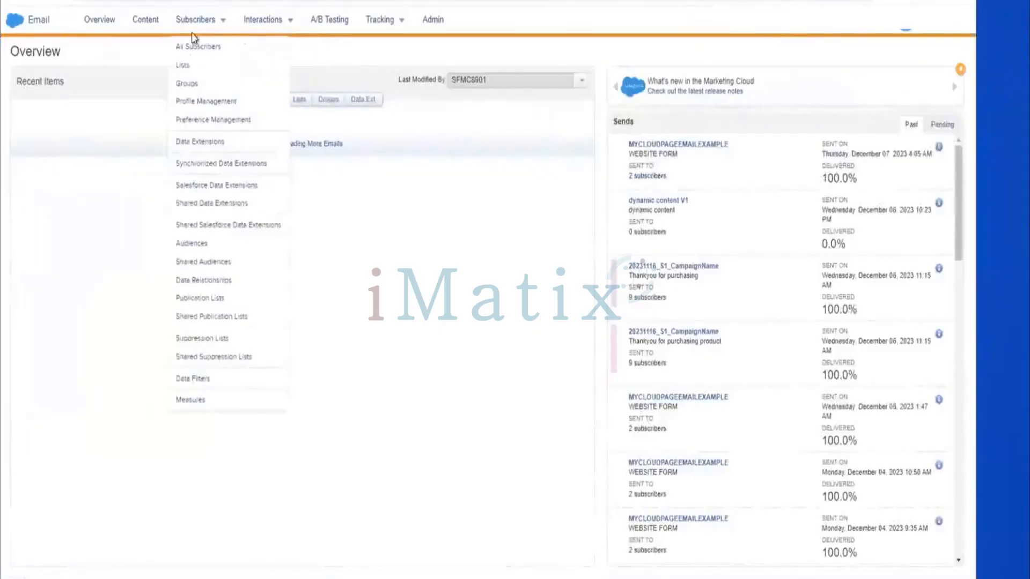
{"action": "left_click", "coordinate": [197, 65]}
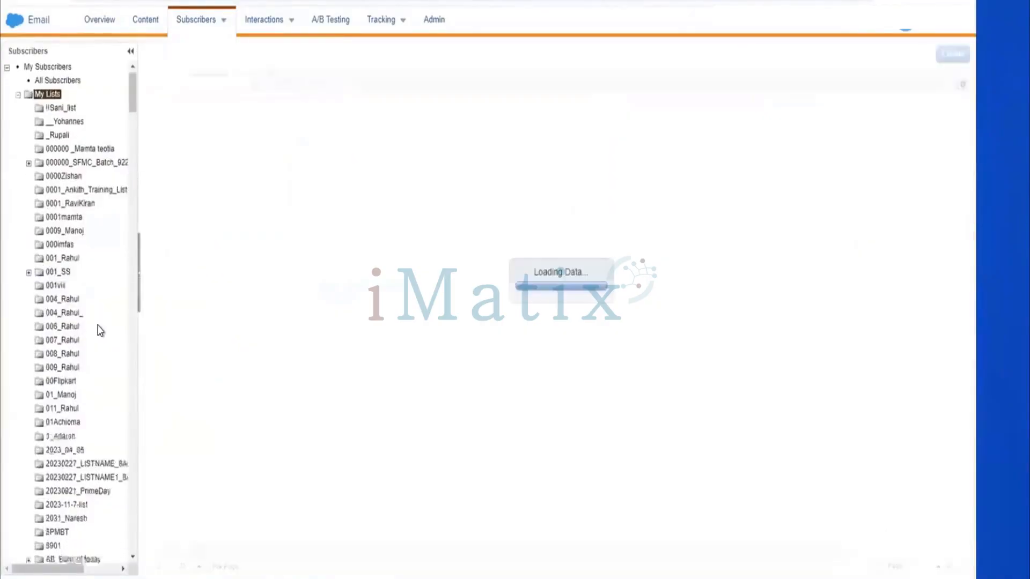
{"action": "scroll", "coordinate": [99, 331], "scroll_direction": "down", "scroll_amount": 5}
{"action": "scroll", "coordinate": [98, 326], "scroll_direction": "down", "scroll_amount": 8}
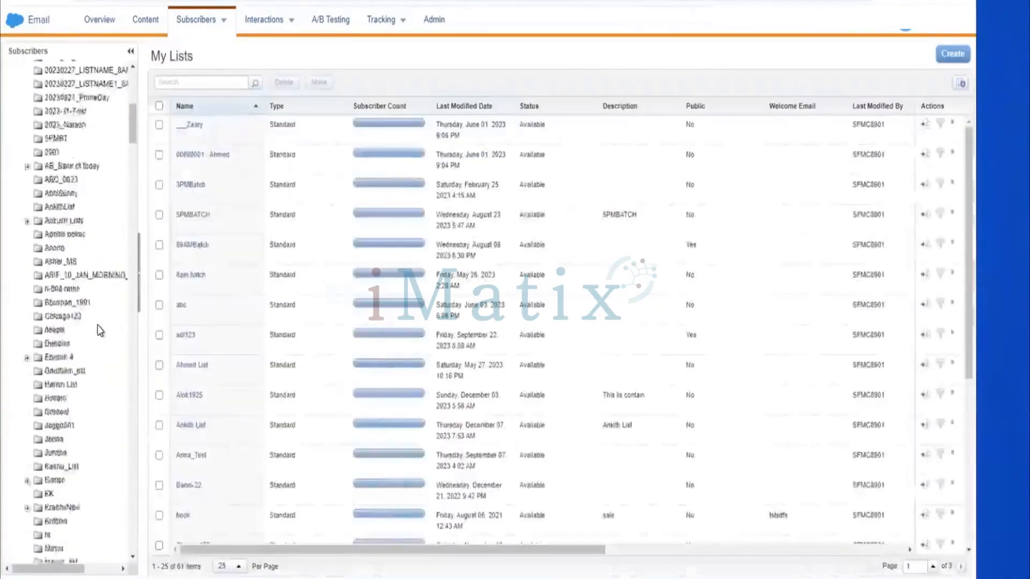
{"action": "scroll", "coordinate": [99, 331], "scroll_direction": "down", "scroll_amount": 6}
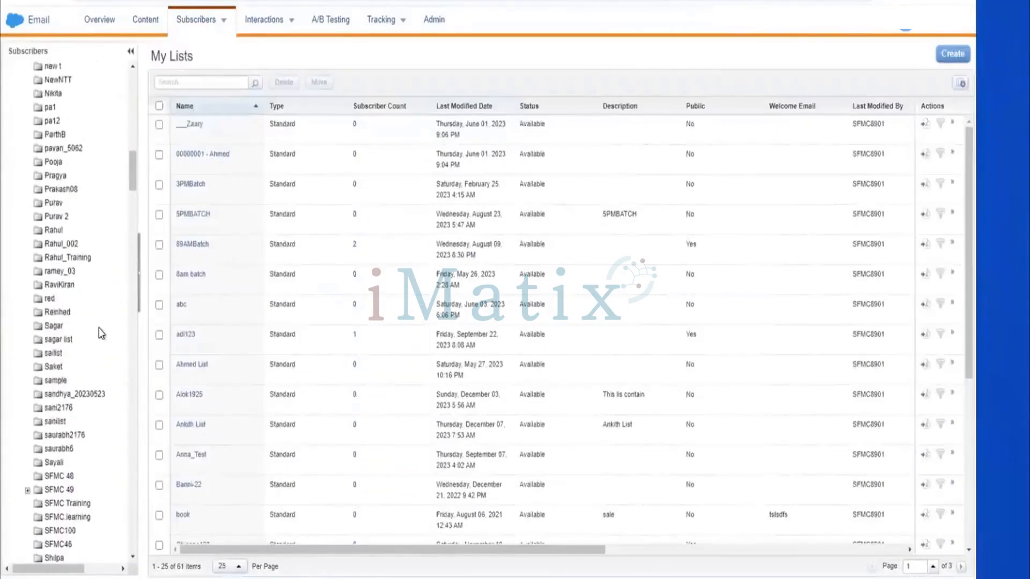
{"action": "scroll", "coordinate": [100, 333], "scroll_direction": "down", "scroll_amount": 2}
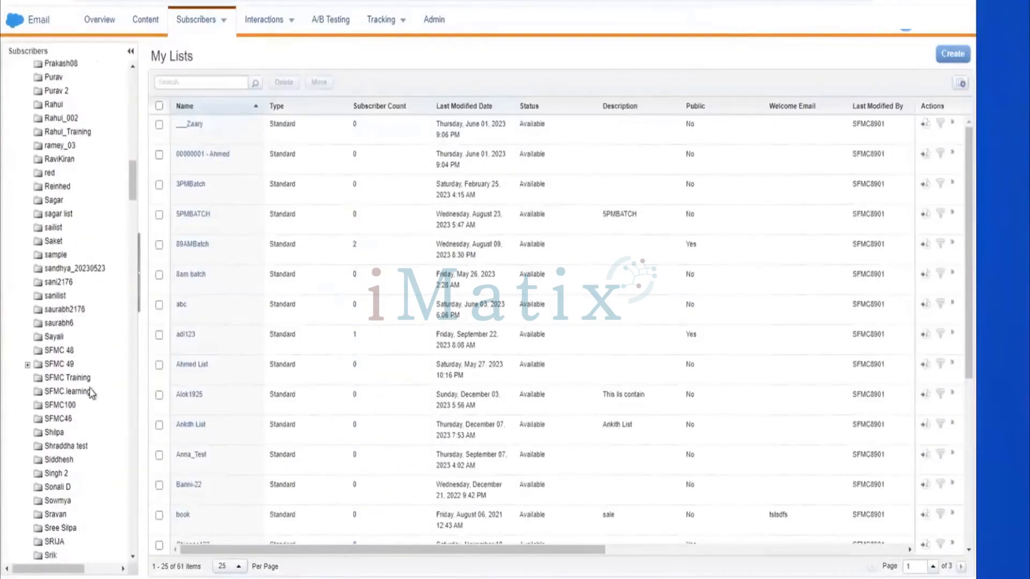
{"action": "left_click", "coordinate": [67, 378]}
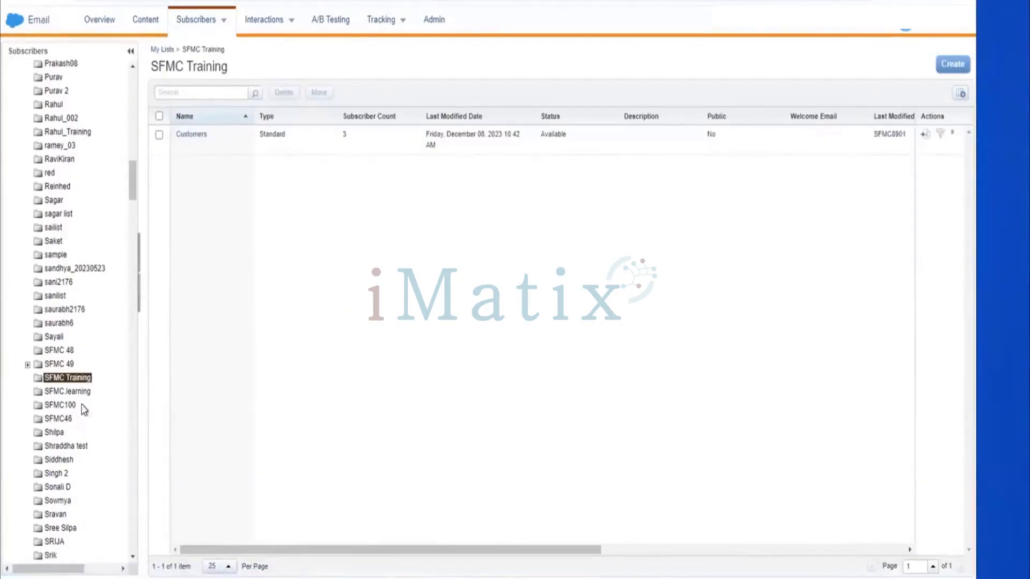
{"action": "left_click", "coordinate": [192, 135]}
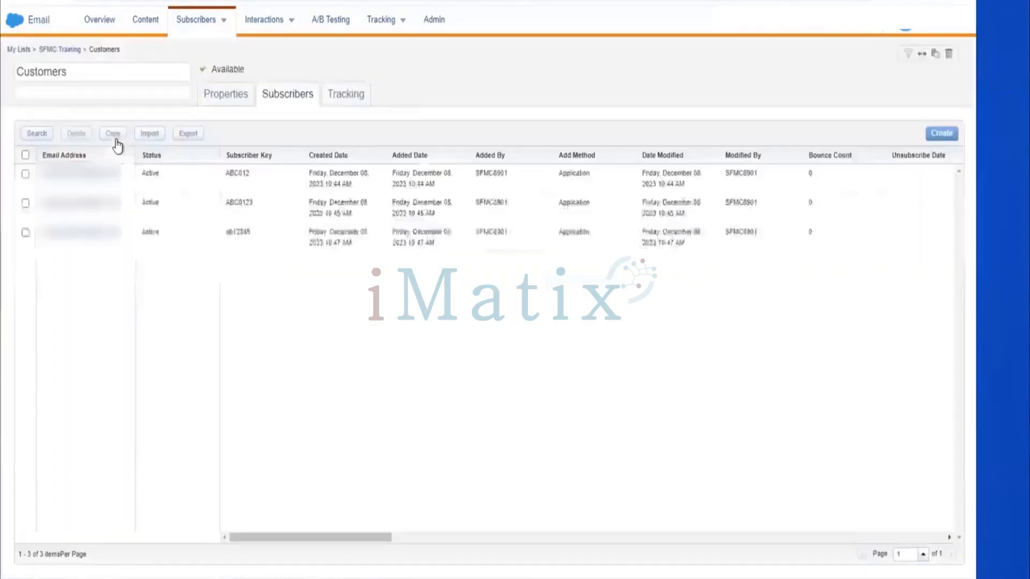
Start the subscriber import into the Customers list, accept the opt-in certification, and continue to the source file stage.
{"action": "left_click", "coordinate": [149, 134]}
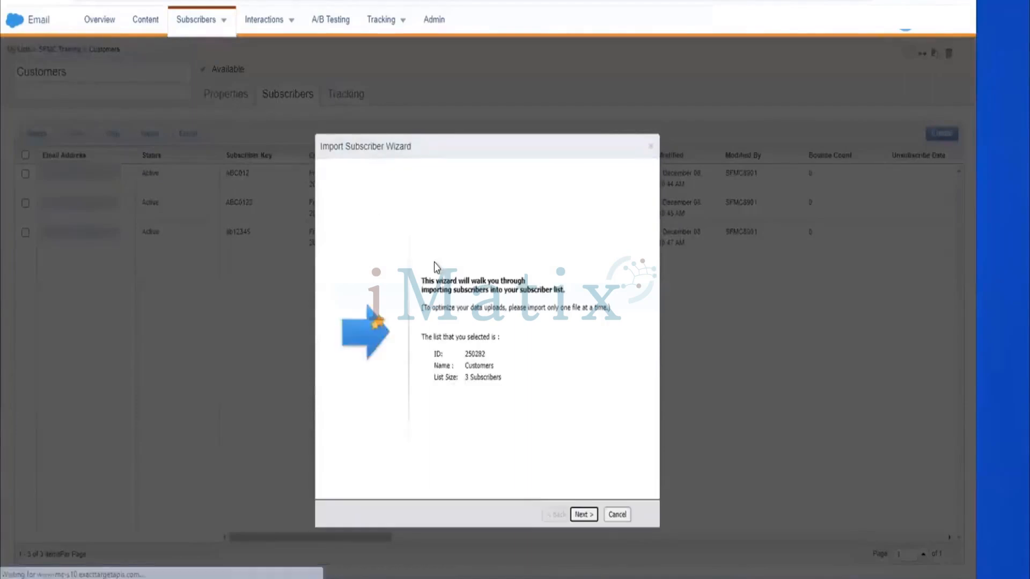
{"action": "left_click", "coordinate": [583, 516]}
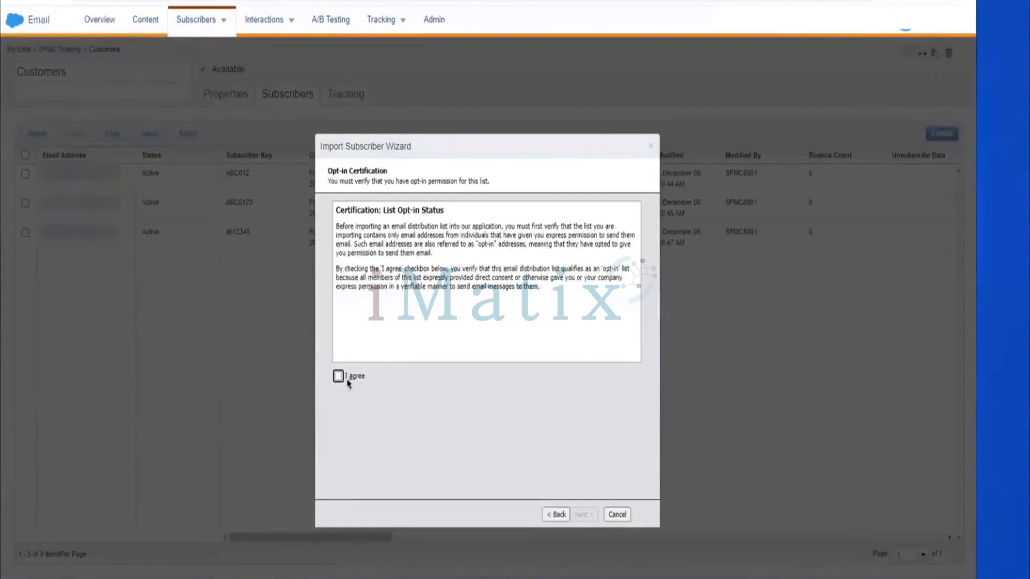
{"action": "left_click", "coordinate": [339, 377]}
{"action": "left_click", "coordinate": [580, 515]}
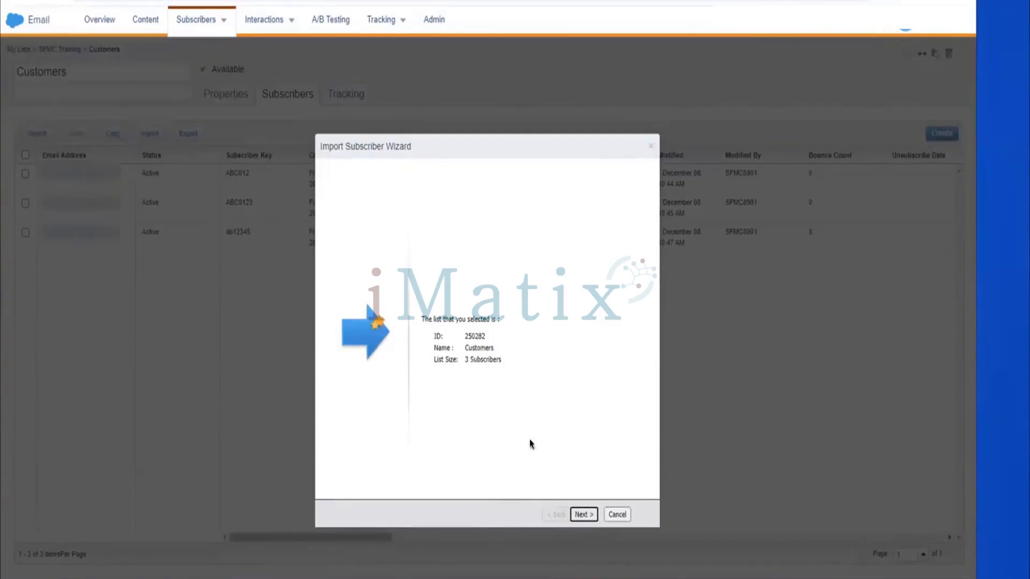
{"action": "left_click", "coordinate": [588, 514]}
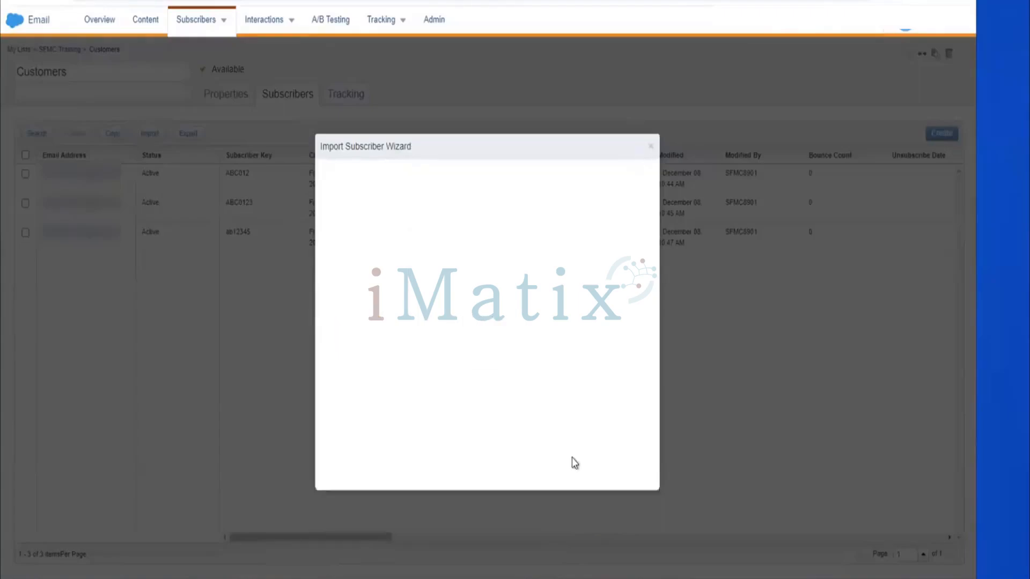
{"action": "left_click", "coordinate": [338, 376]}
{"action": "left_click", "coordinate": [590, 514]}
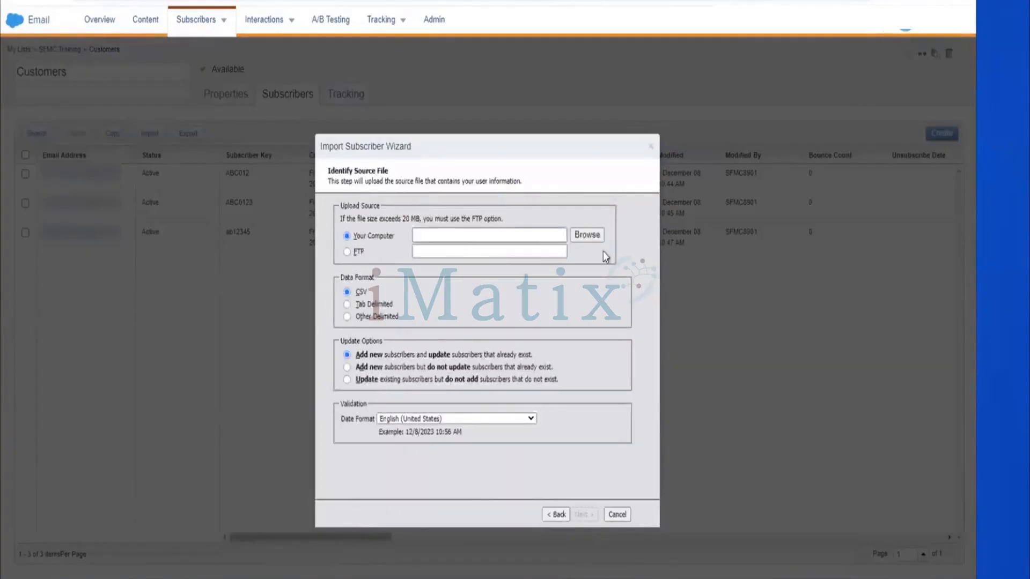
Choose the New Microsoft Excel Worksheet CSV on the Desktop as the upload source and continue to attribute mapping.
{"action": "left_click", "coordinate": [590, 233]}
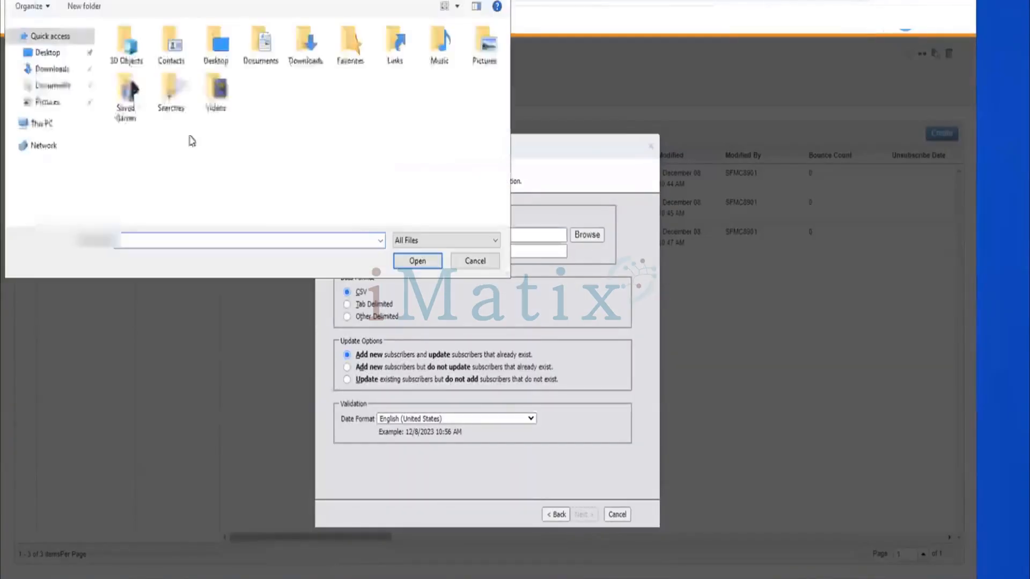
{"action": "left_click", "coordinate": [68, 55]}
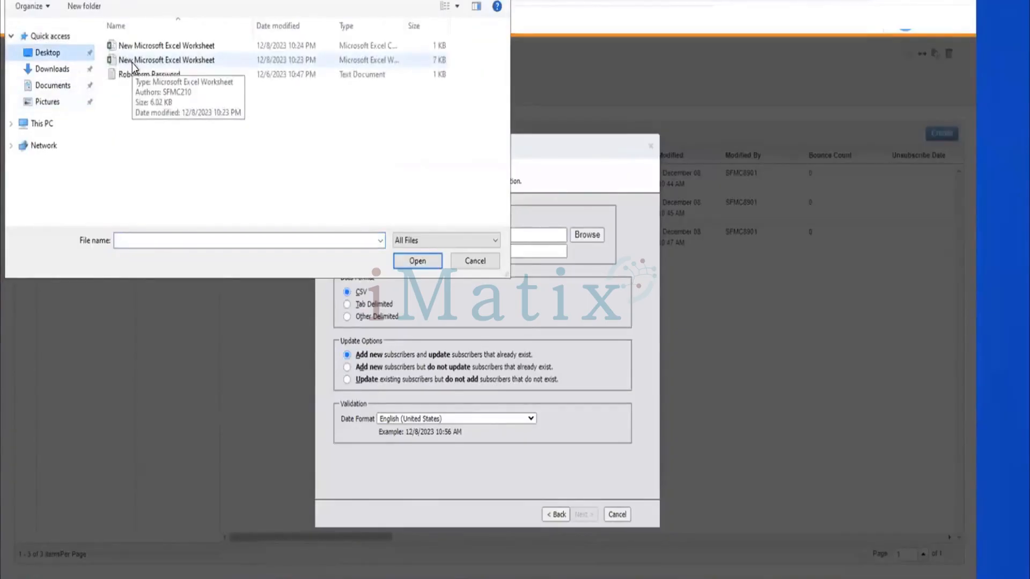
{"action": "left_click", "coordinate": [166, 45]}
{"action": "left_click", "coordinate": [414, 261]}
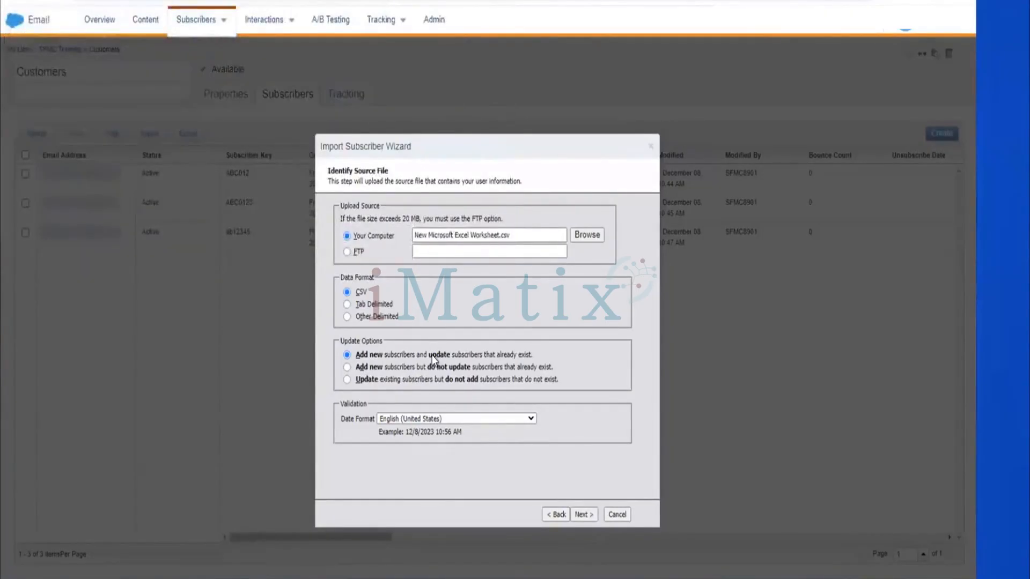
{"action": "left_click", "coordinate": [577, 515]}
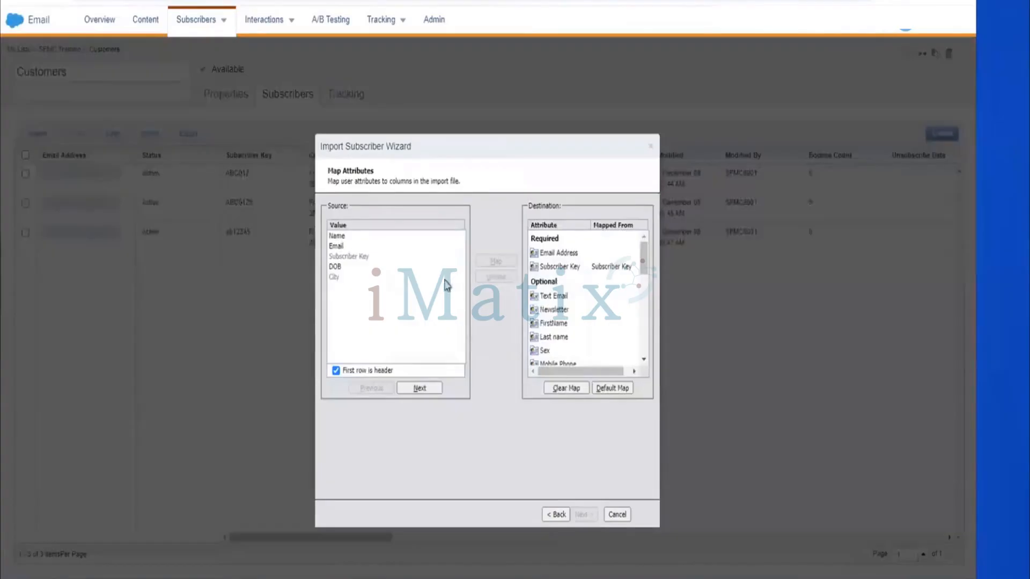
Map the Name column to the FirstName attribute and the Email column to Email Address.
{"action": "left_click", "coordinate": [428, 236]}
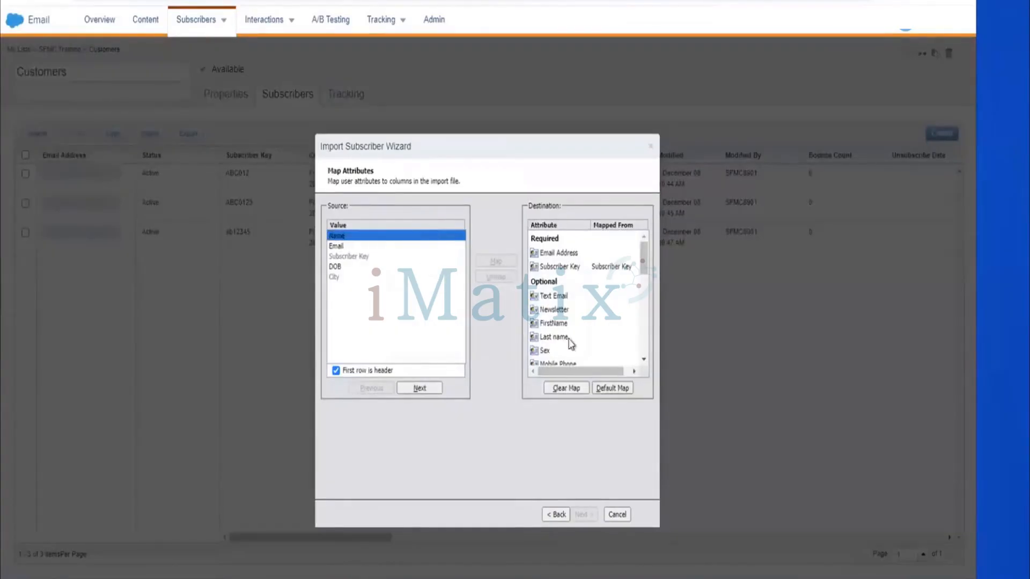
{"action": "left_click", "coordinate": [557, 325]}
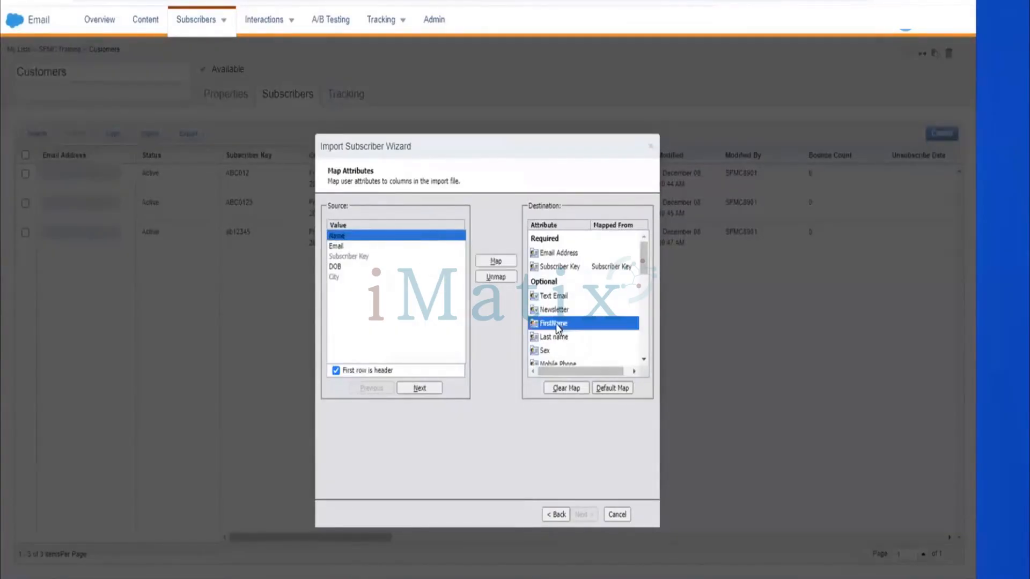
{"action": "left_click", "coordinate": [490, 262]}
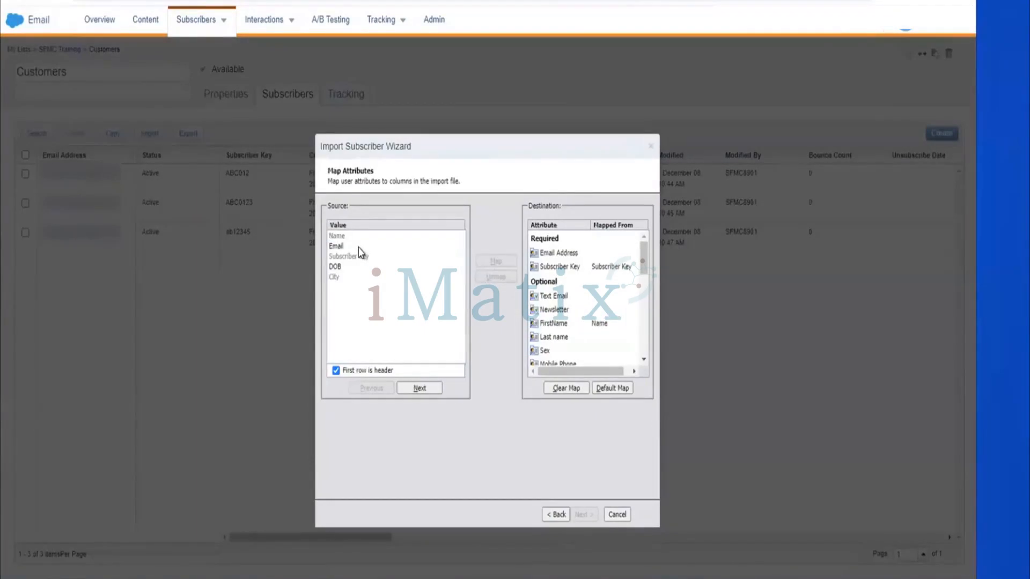
{"action": "left_click", "coordinate": [359, 249]}
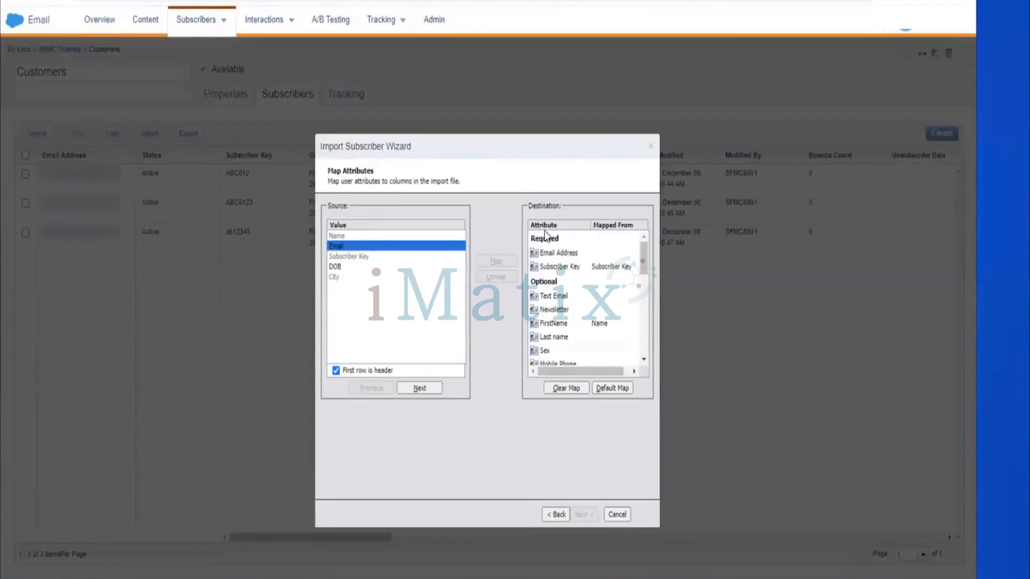
{"action": "left_click", "coordinate": [546, 252]}
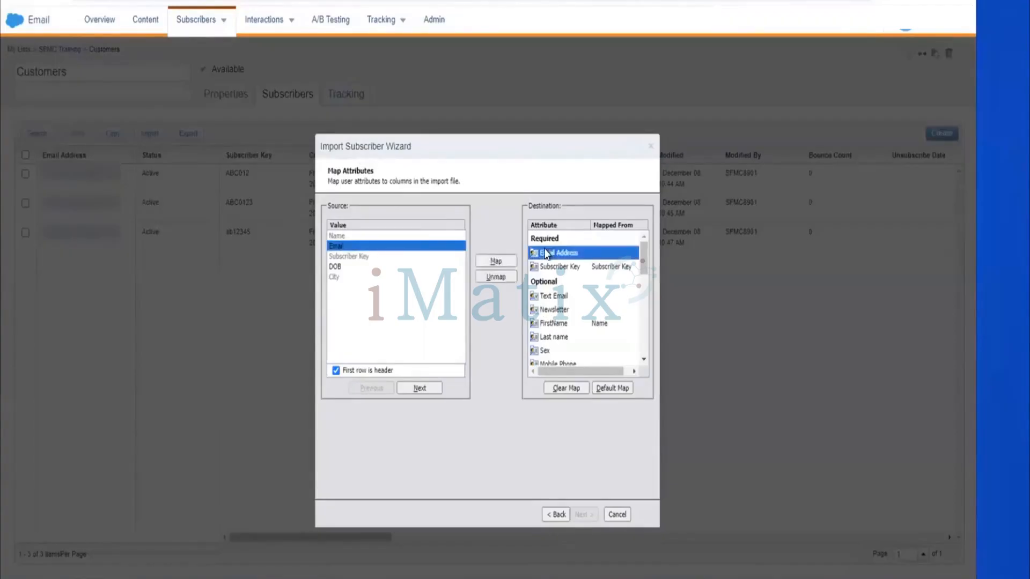
{"action": "left_click", "coordinate": [500, 262]}
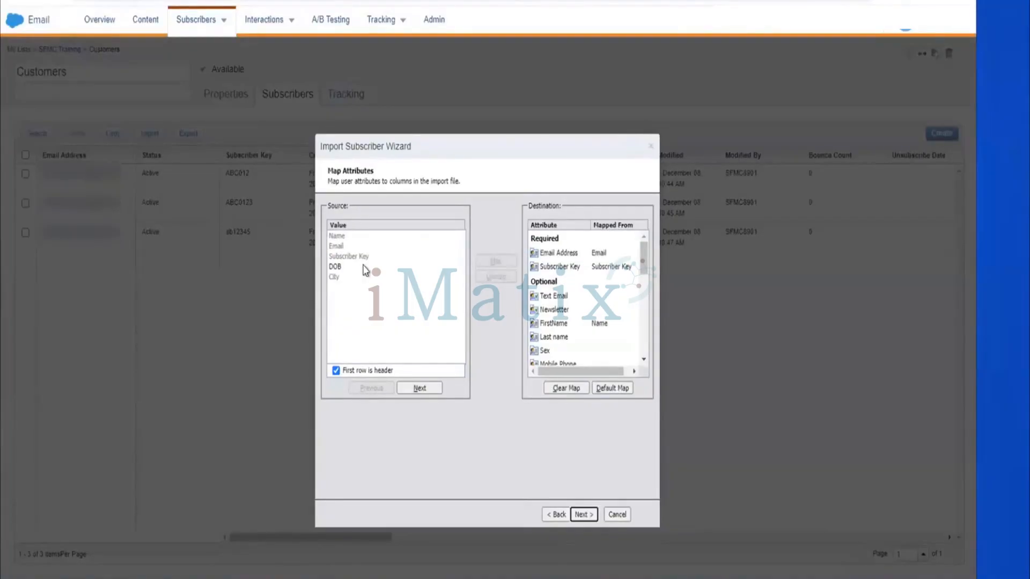
Map the DOB column to the Date of Birth attribute.
{"action": "left_click", "coordinate": [364, 270]}
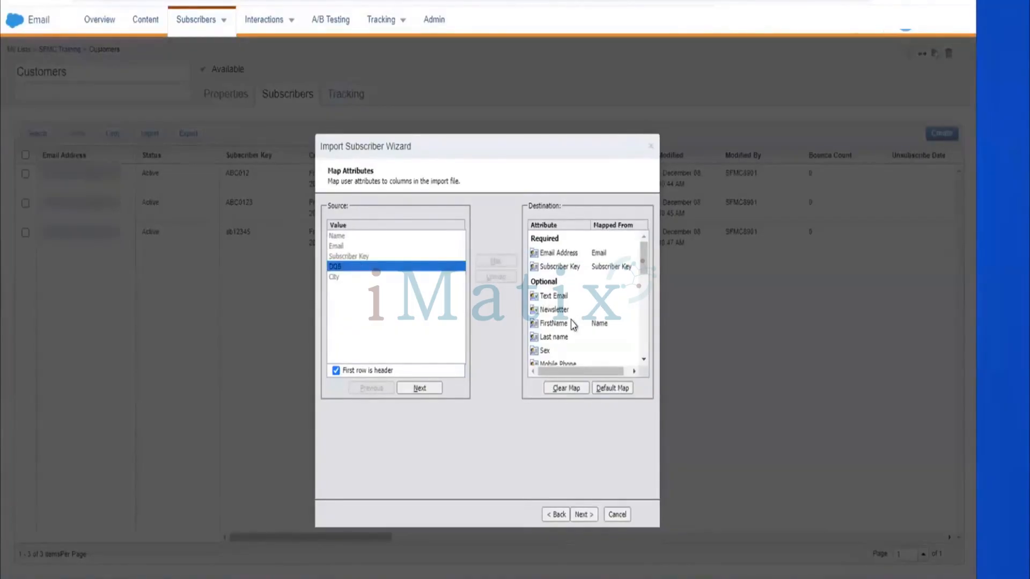
{"action": "scroll", "coordinate": [573, 324], "scroll_direction": "down", "scroll_amount": 1}
{"action": "scroll", "coordinate": [573, 322], "scroll_direction": "down", "scroll_amount": 2}
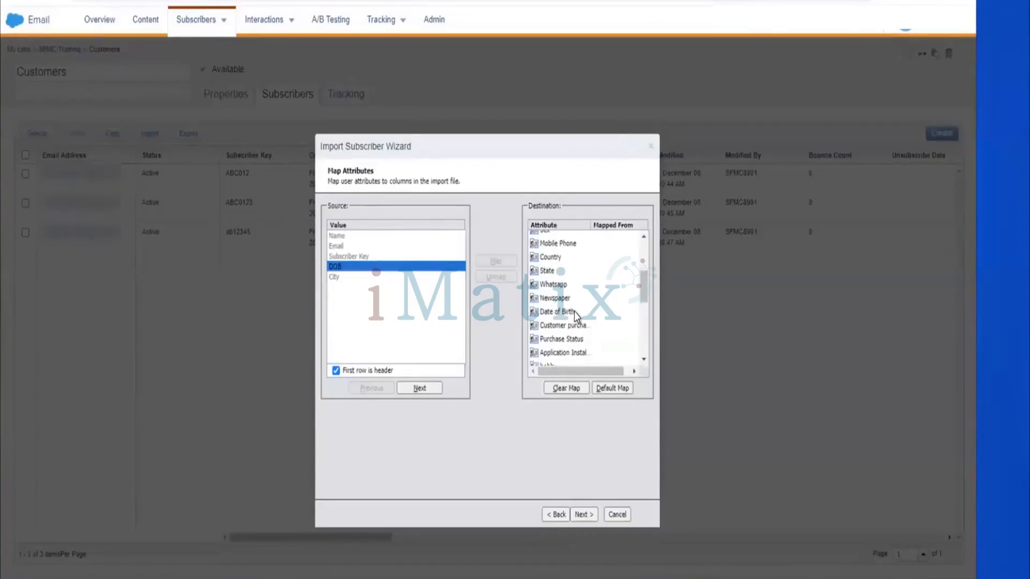
{"action": "left_click", "coordinate": [574, 311]}
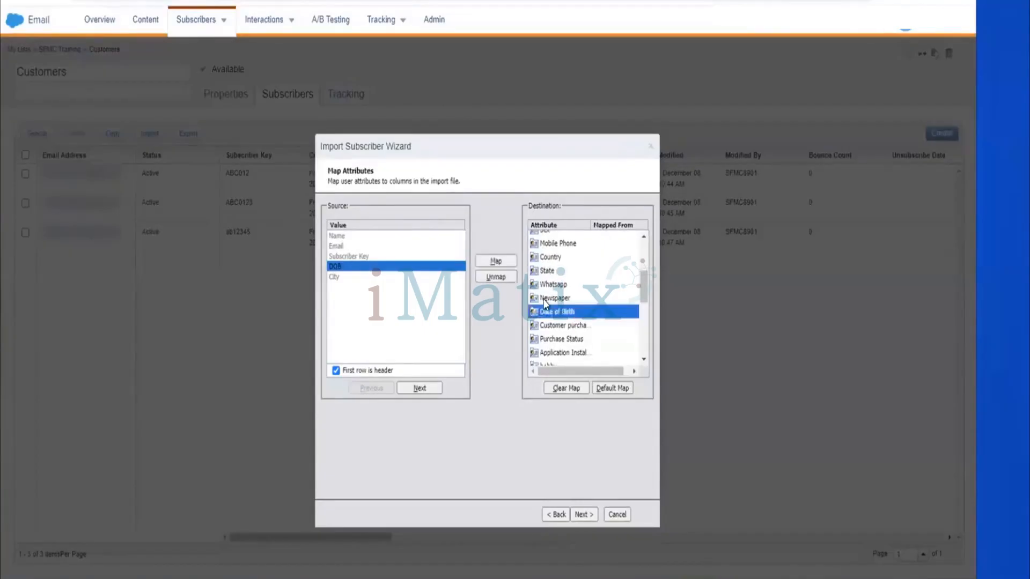
{"action": "left_click", "coordinate": [507, 264]}
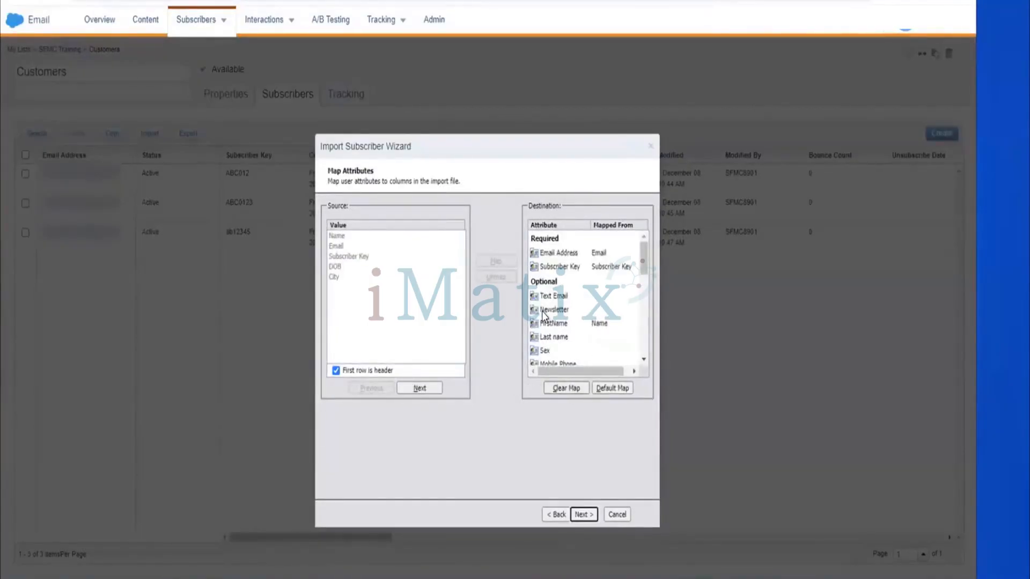
Start the import with the confirmed mappings and open the Customers list to view the imported subscribers.
{"action": "scroll", "coordinate": [543, 316], "scroll_direction": "down", "scroll_amount": 1}
{"action": "scroll", "coordinate": [544, 317], "scroll_direction": "down", "scroll_amount": 2}
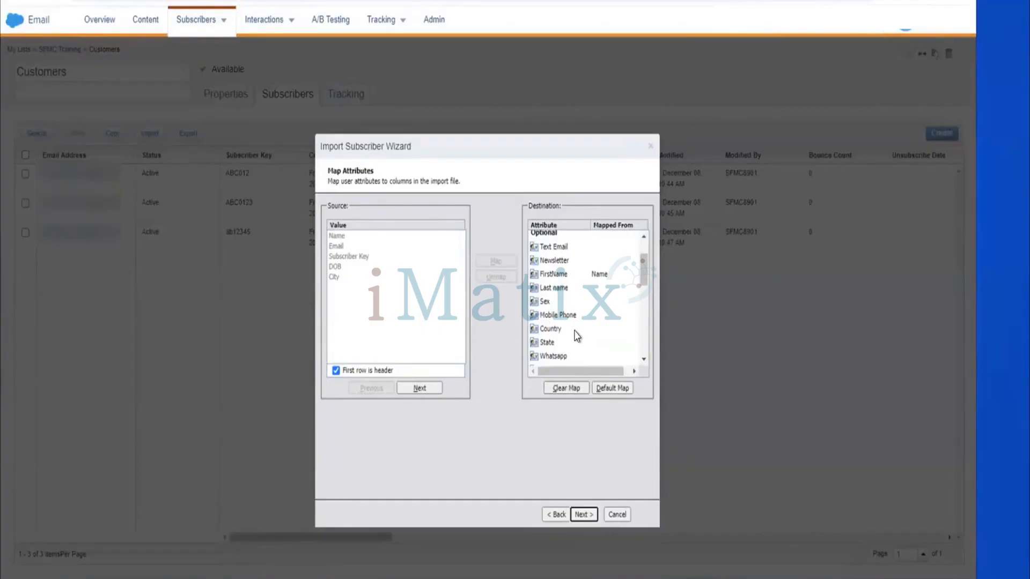
{"action": "scroll", "coordinate": [574, 330], "scroll_direction": "up", "scroll_amount": 3}
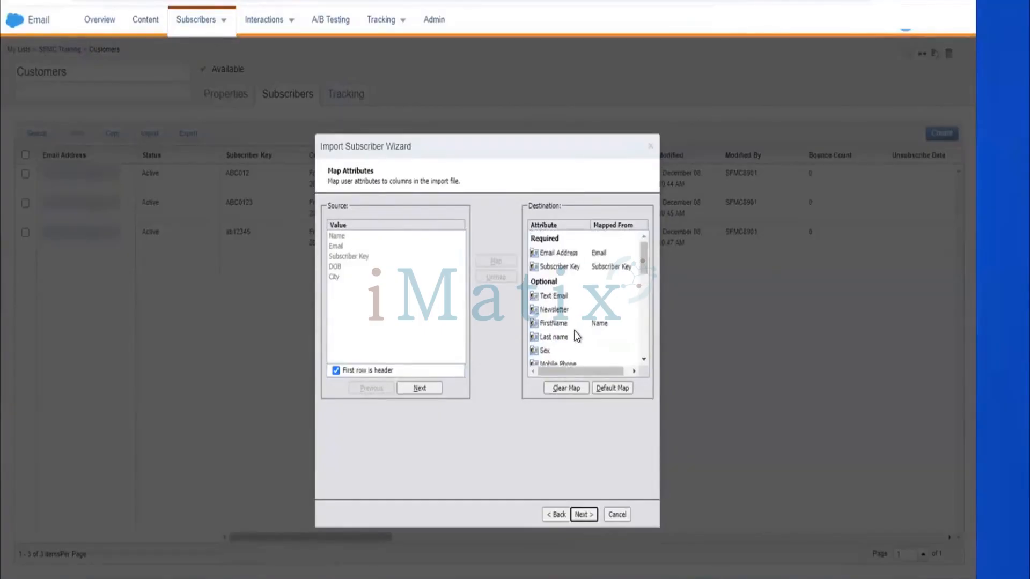
{"action": "scroll", "coordinate": [575, 331], "scroll_direction": "down", "scroll_amount": 3}
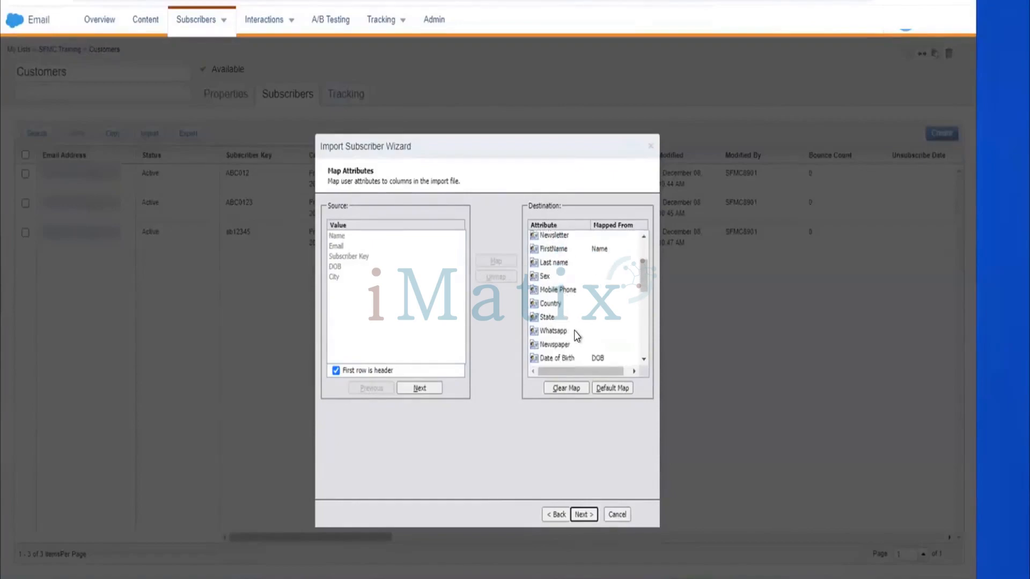
{"action": "scroll", "coordinate": [575, 331], "scroll_direction": "down", "scroll_amount": 2}
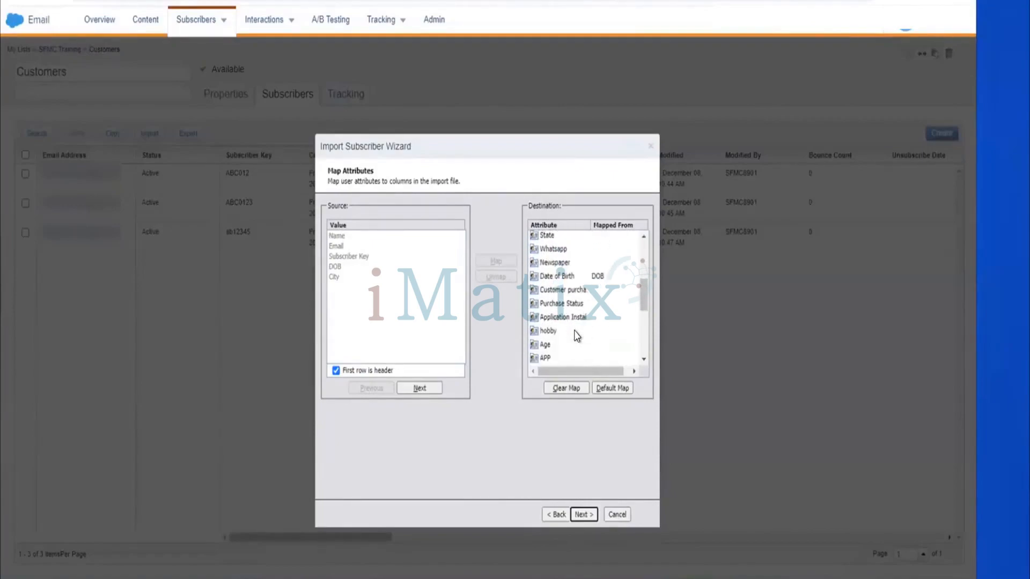
{"action": "left_click", "coordinate": [589, 516]}
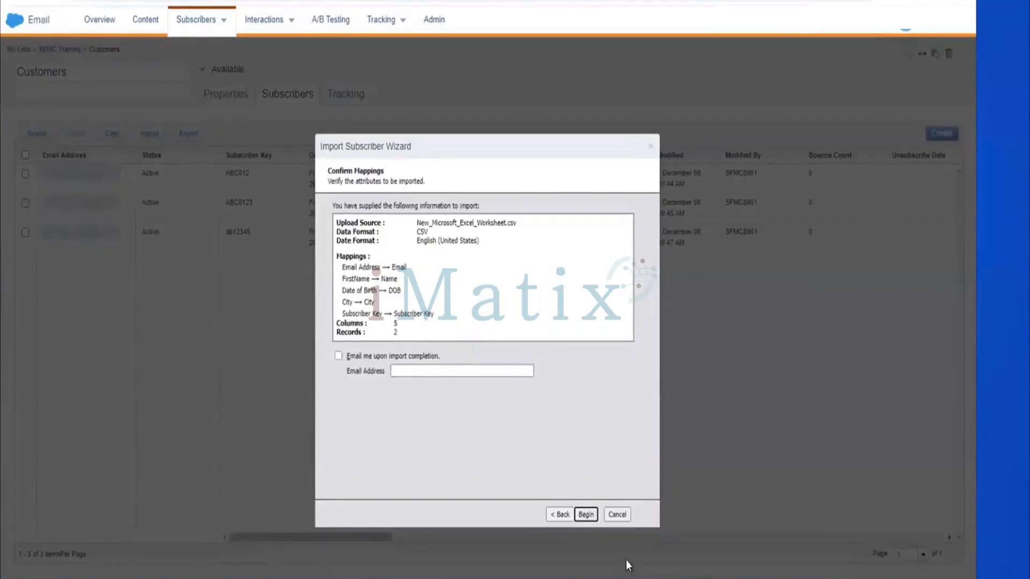
{"action": "left_click", "coordinate": [587, 515]}
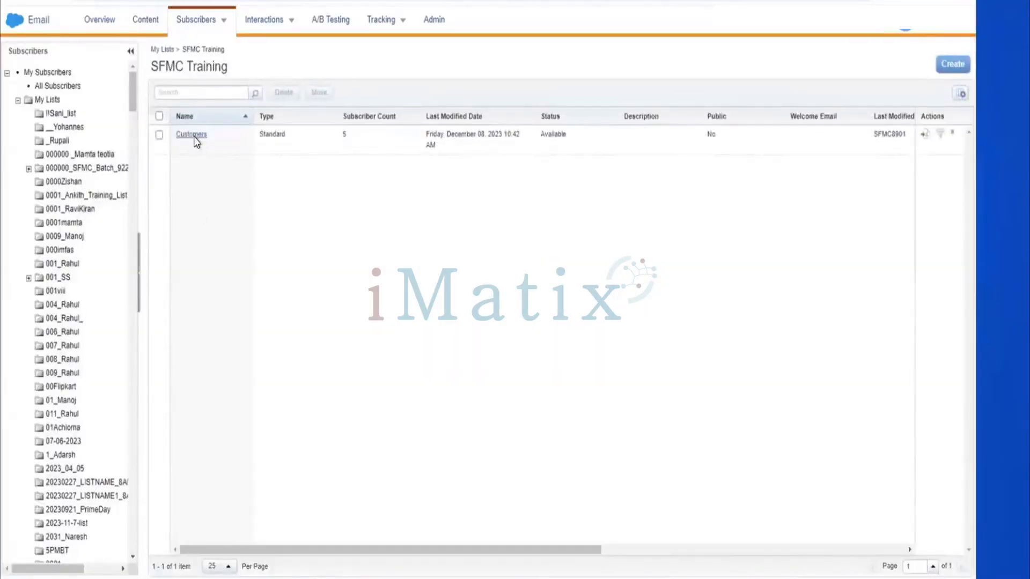
{"action": "left_click", "coordinate": [194, 135]}
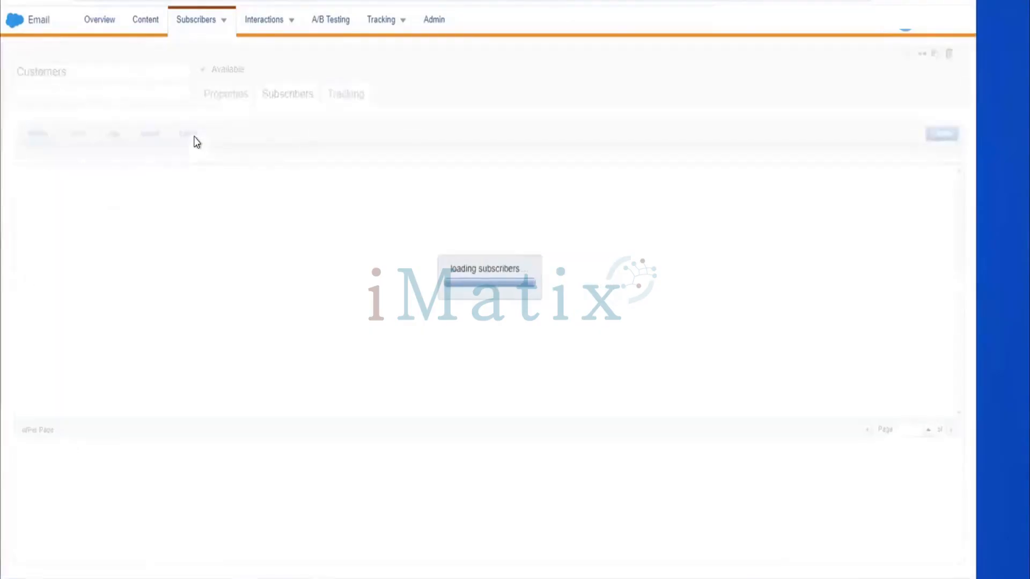
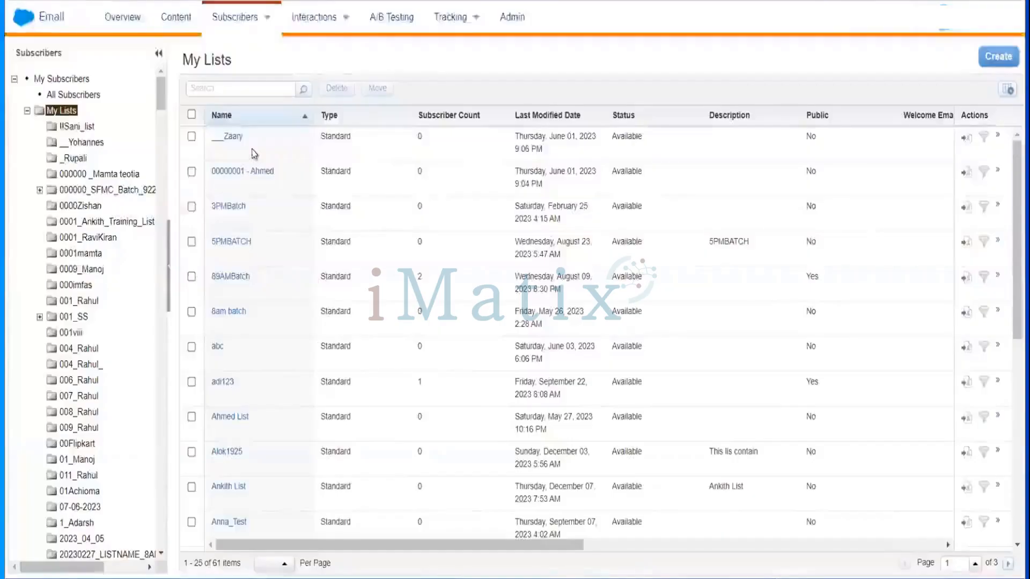
Open the subscriber Groups page.
{"action": "left_click", "coordinate": [260, 22]}
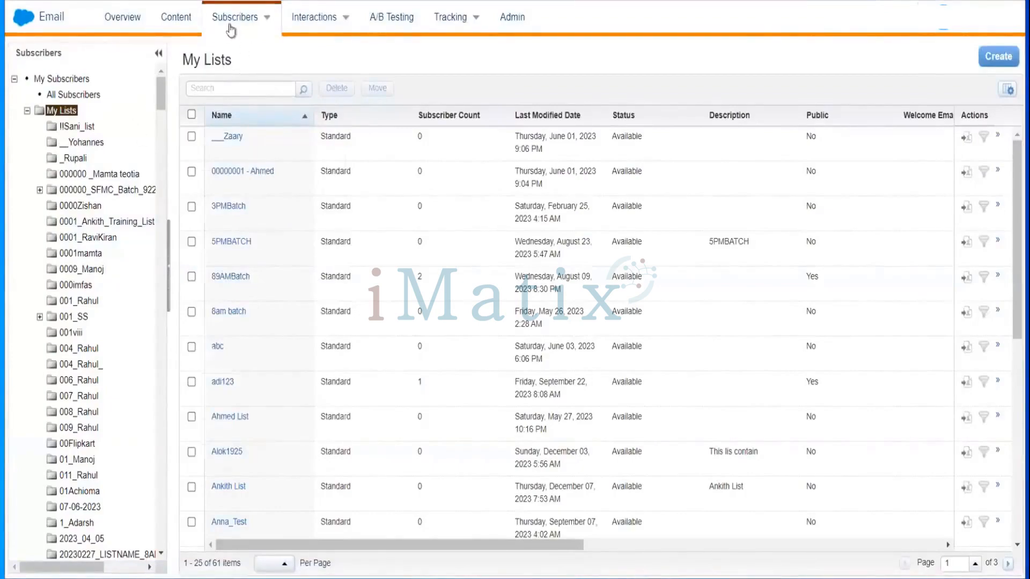
{"action": "mouse_move", "coordinate": [239, 19]}
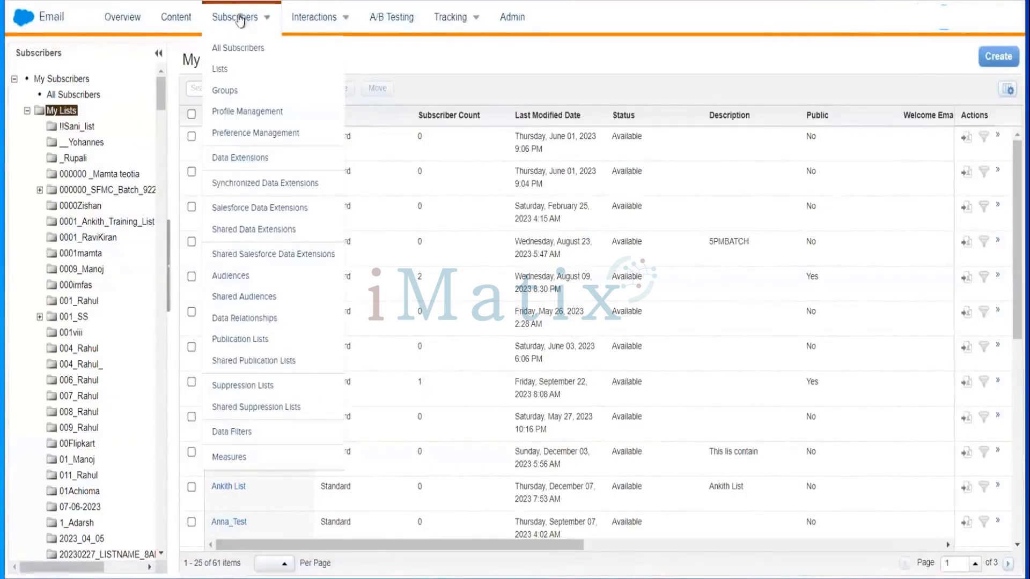
{"action": "left_click", "coordinate": [217, 91]}
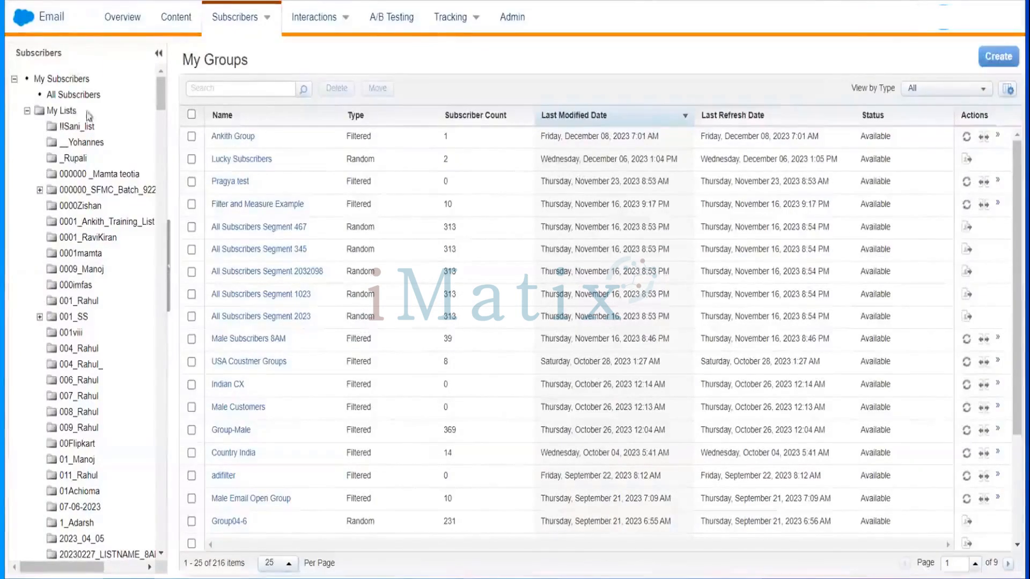
{"action": "left_click", "coordinate": [27, 110]}
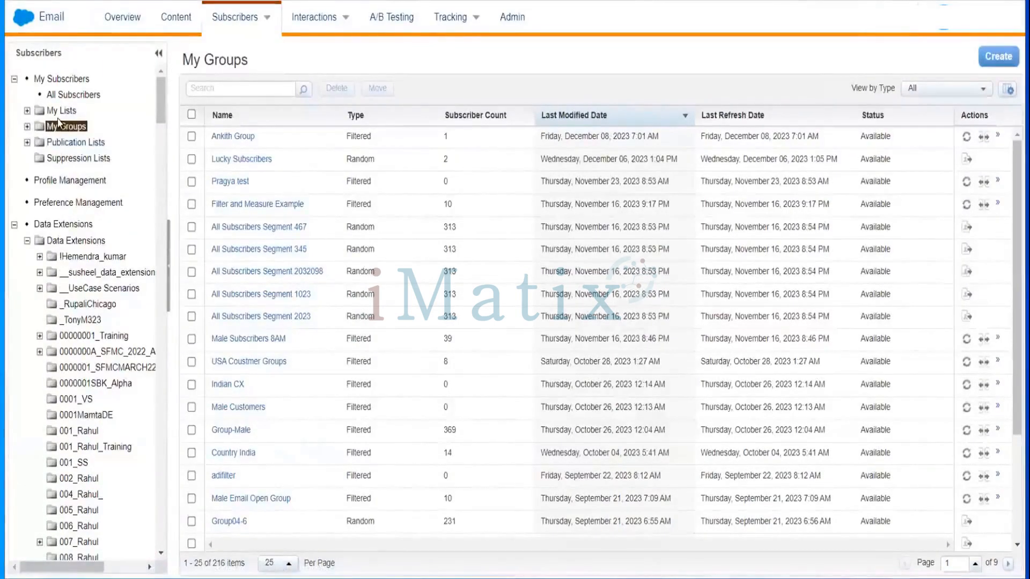
{"action": "left_click", "coordinate": [28, 127]}
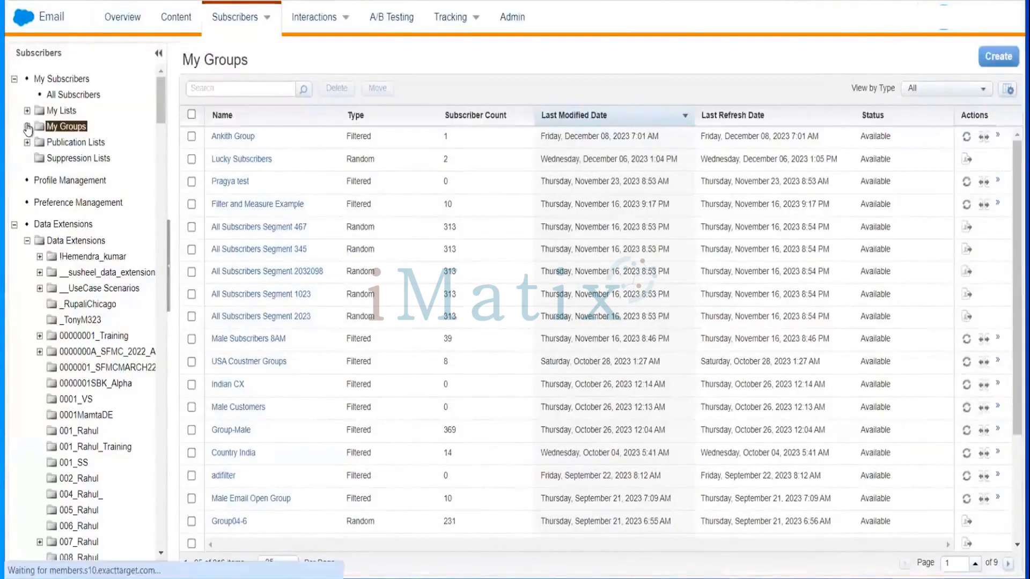
{"action": "right_click", "coordinate": [68, 131]}
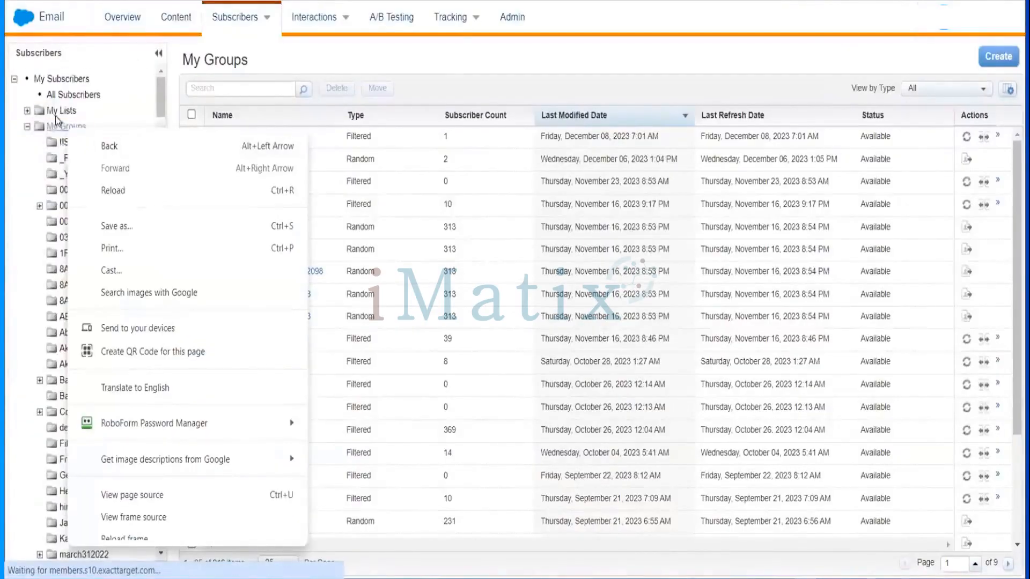
{"action": "left_click", "coordinate": [57, 130]}
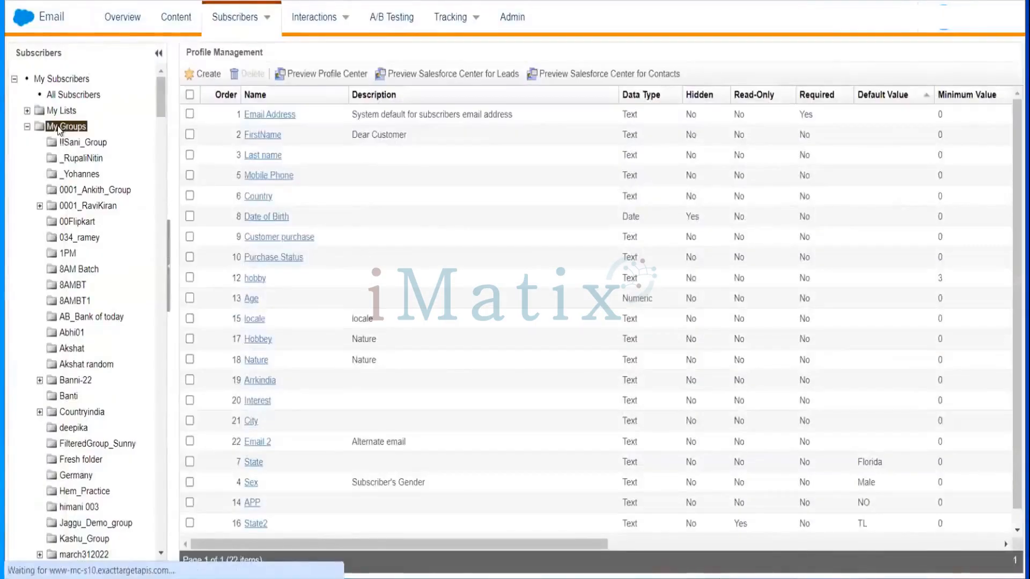
{"action": "right_click", "coordinate": [58, 129]}
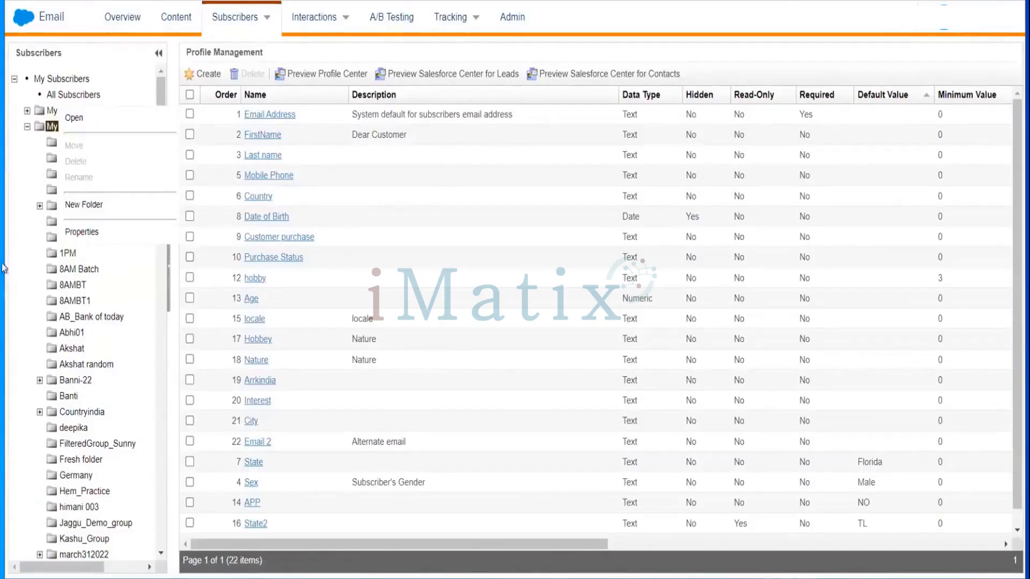
{"action": "left_click", "coordinate": [19, 267]}
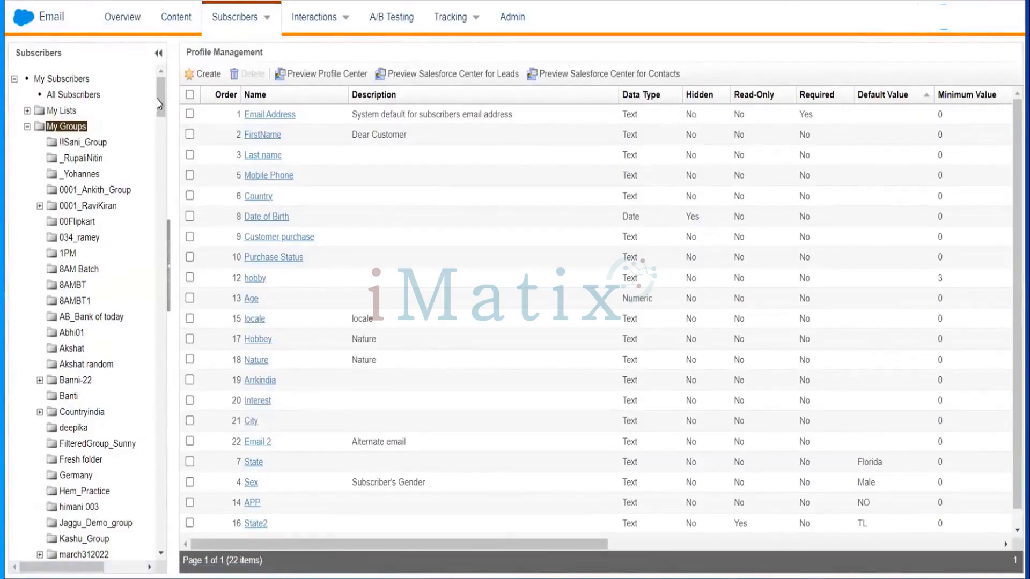
{"action": "mouse_move", "coordinate": [159, 104]}
{"action": "left_mouse_down"}
{"action": "mouse_move", "coordinate": [159, 166]}
{"action": "mouse_move", "coordinate": [157, 98]}
{"action": "left_mouse_up"}
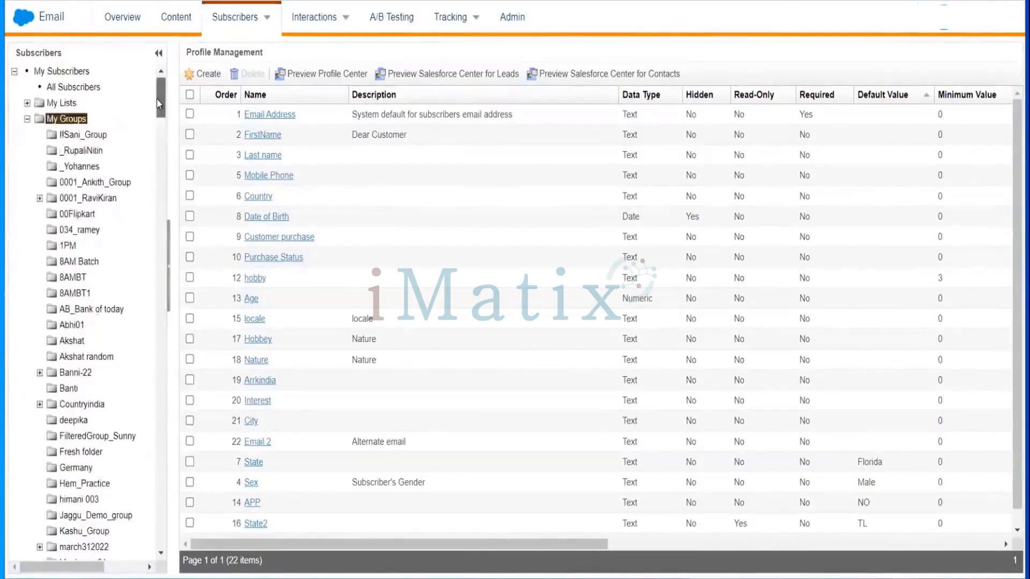
{"action": "left_click", "coordinate": [74, 119]}
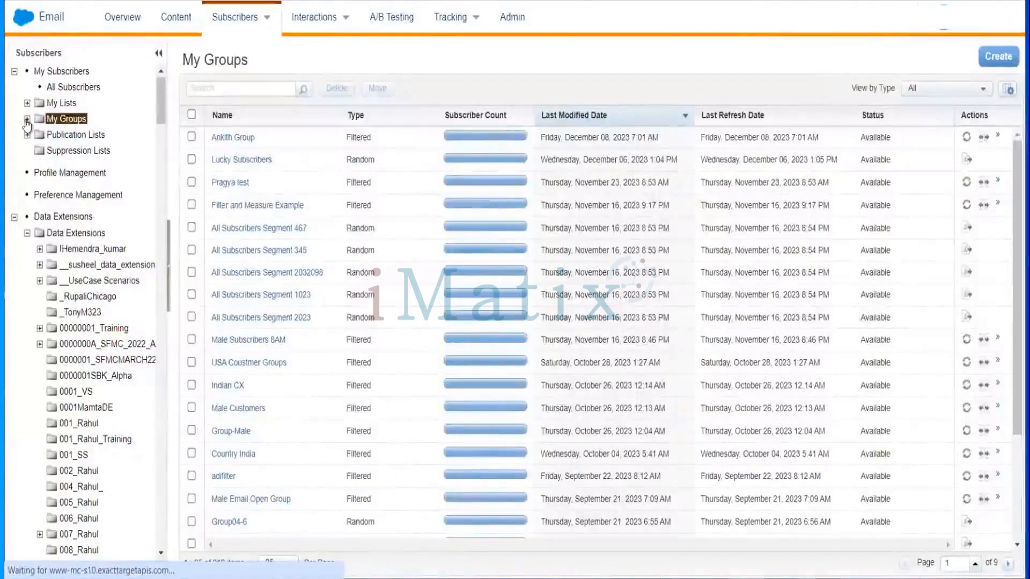
Expand My Groups and open the 0001_Ankith_Group folder.
{"action": "left_click", "coordinate": [27, 119]}
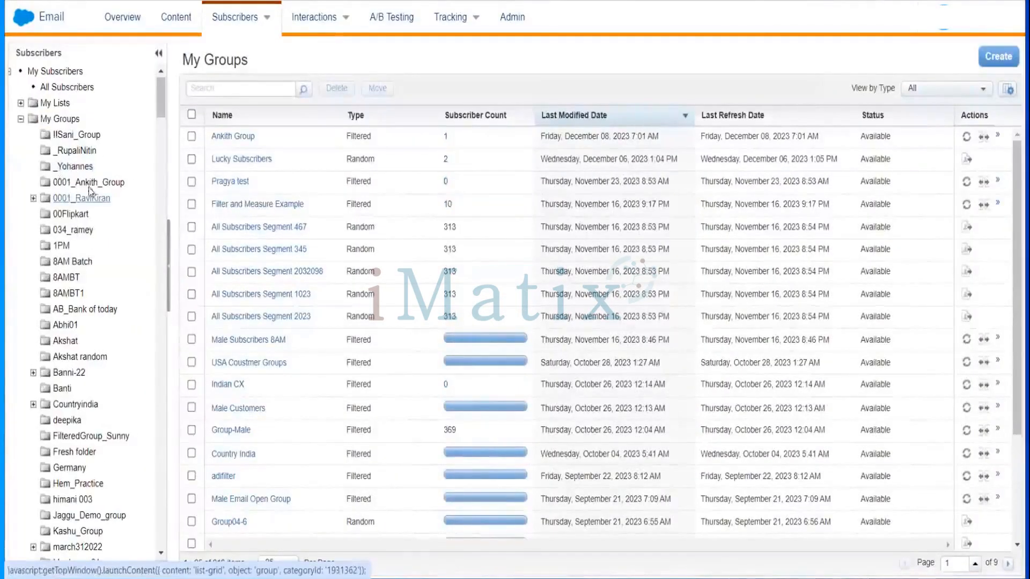
{"action": "left_click", "coordinate": [86, 182]}
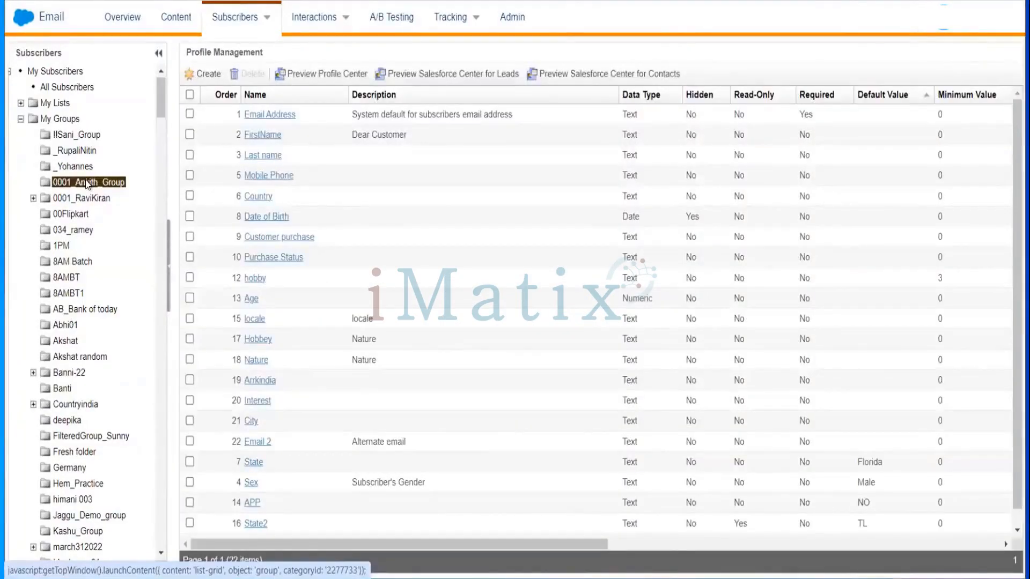
{"action": "left_click", "coordinate": [86, 183]}
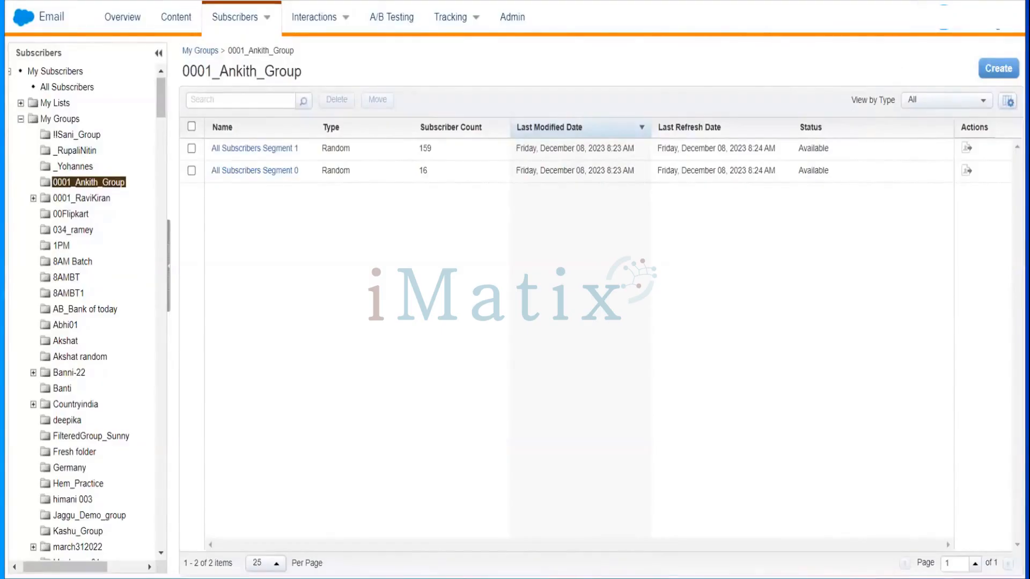
Start creating a new Filtered Group in this folder.
{"action": "left_click", "coordinate": [987, 22]}
{"action": "left_click", "coordinate": [1004, 70]}
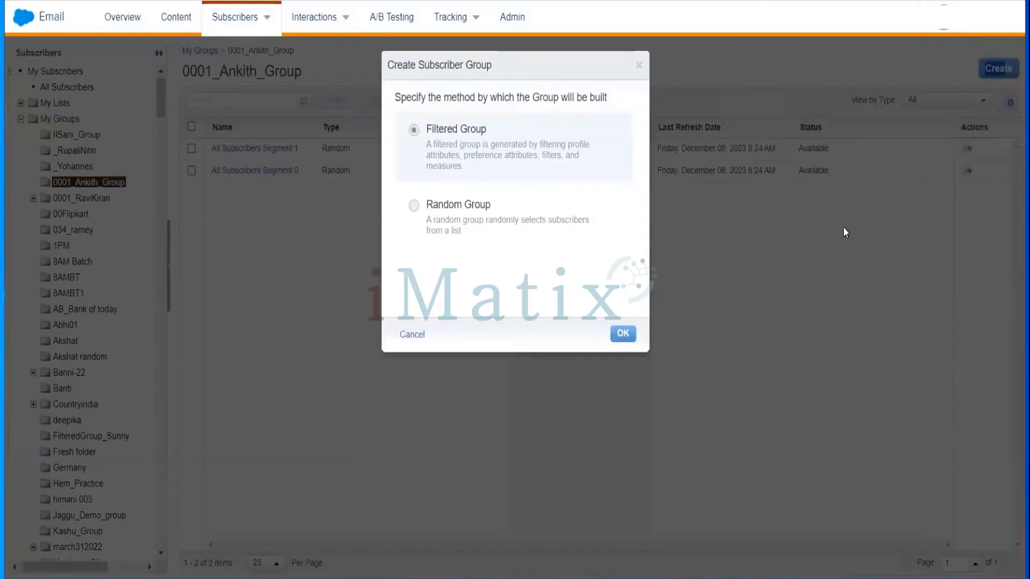
{"action": "left_click", "coordinate": [623, 334]}
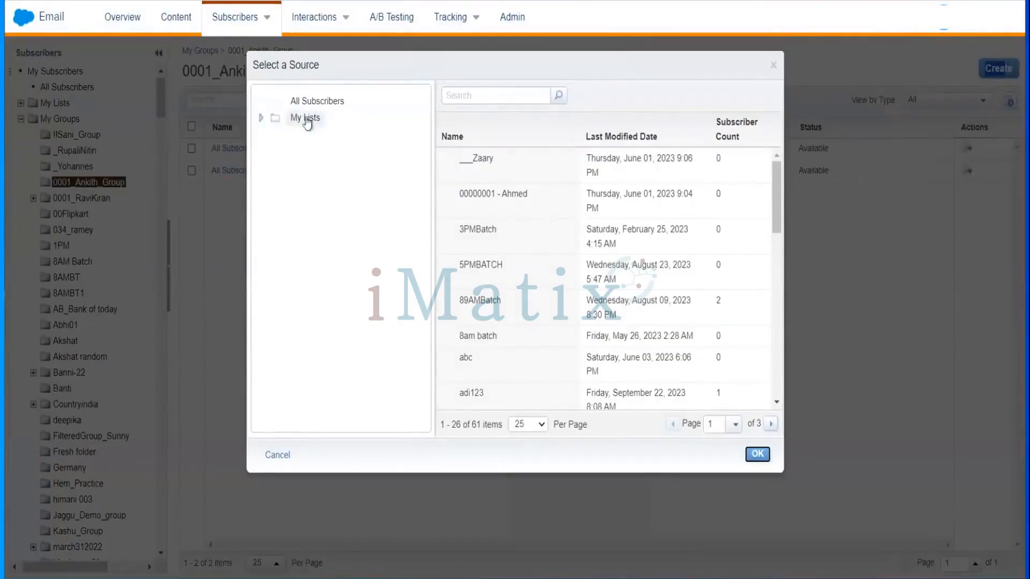
Choose the Amazon_Customers list inside 0001_Ankith_Training_List under My Lists as the group's source.
{"action": "left_click", "coordinate": [261, 119]}
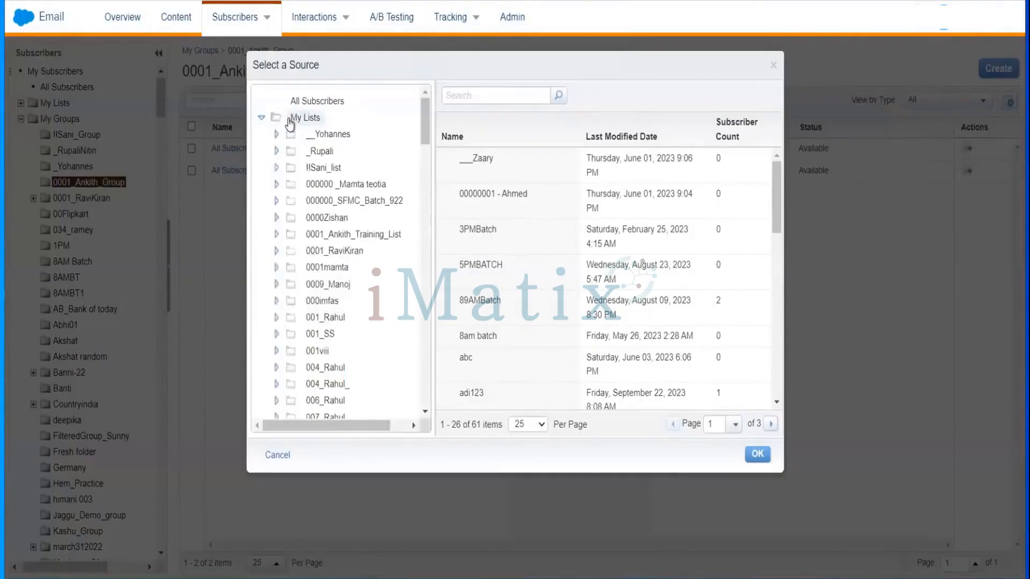
{"action": "left_click", "coordinate": [304, 118]}
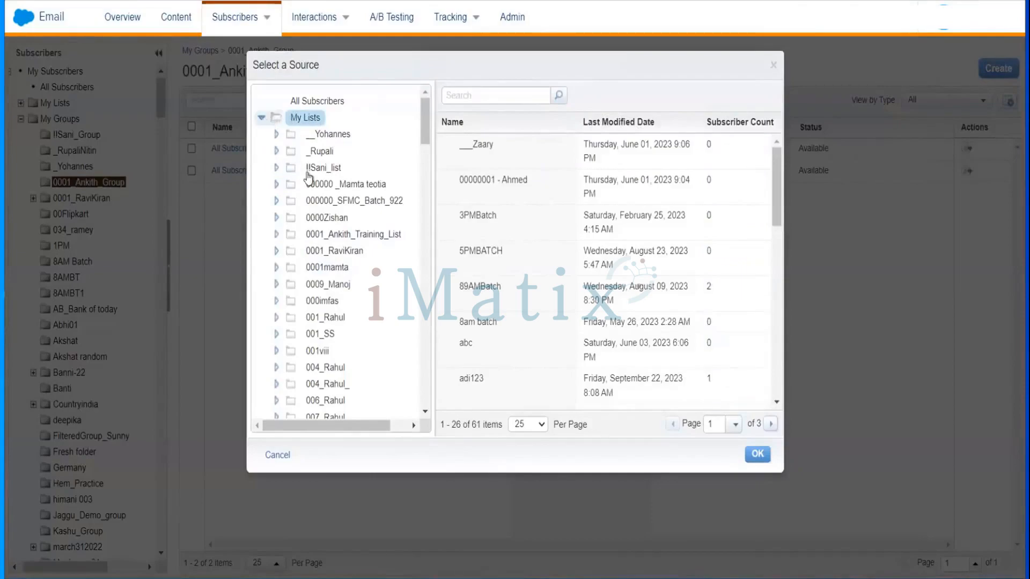
{"action": "left_click", "coordinate": [326, 224]}
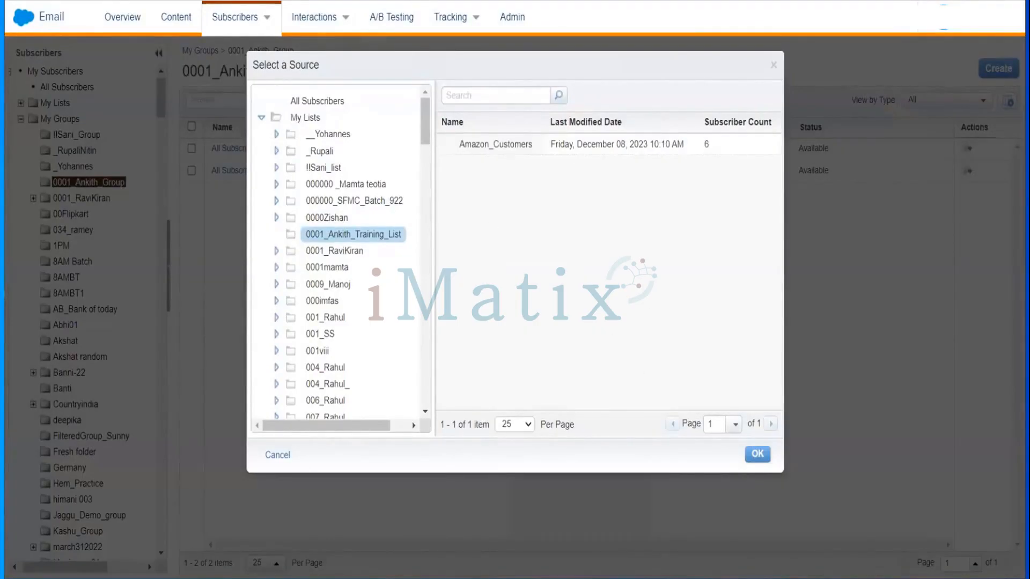
{"action": "left_click", "coordinate": [357, 241]}
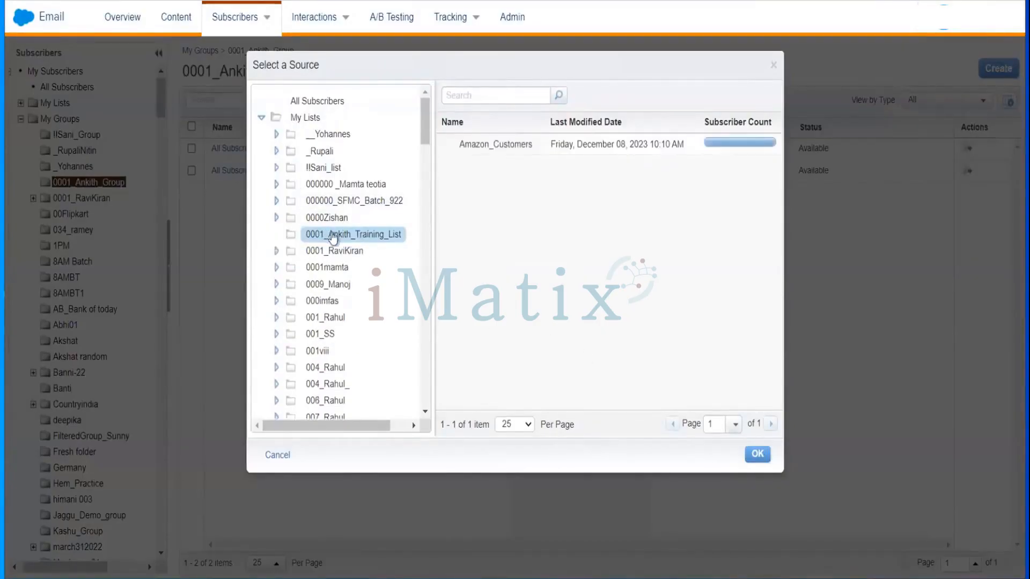
{"action": "left_click", "coordinate": [333, 238]}
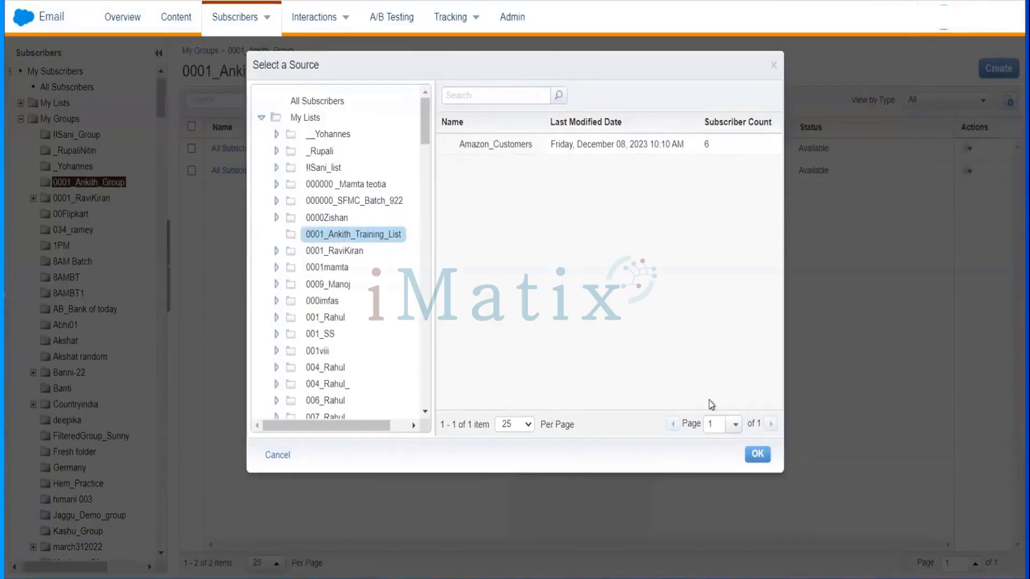
{"action": "left_click", "coordinate": [757, 452]}
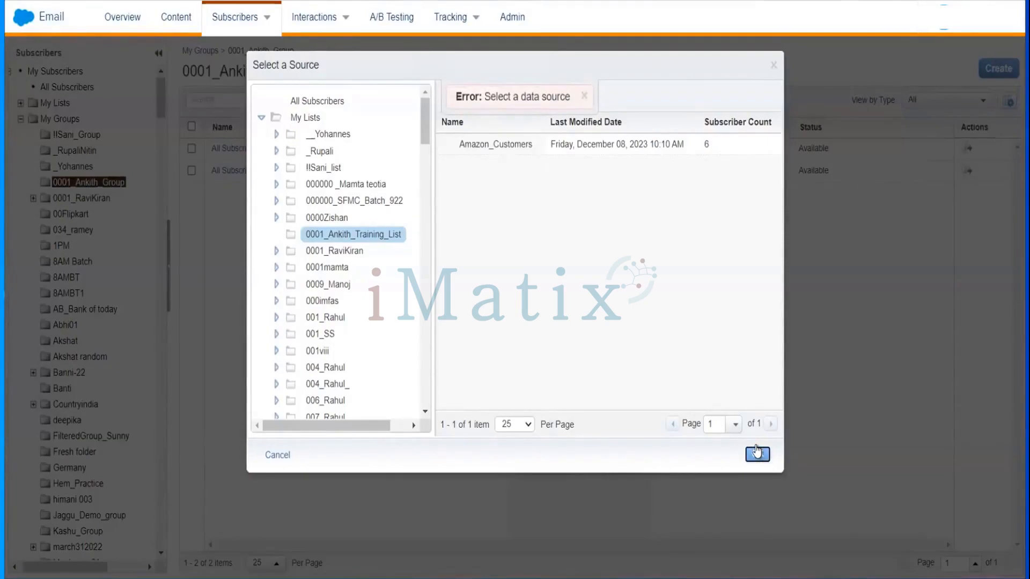
{"action": "double_click", "coordinate": [502, 149]}
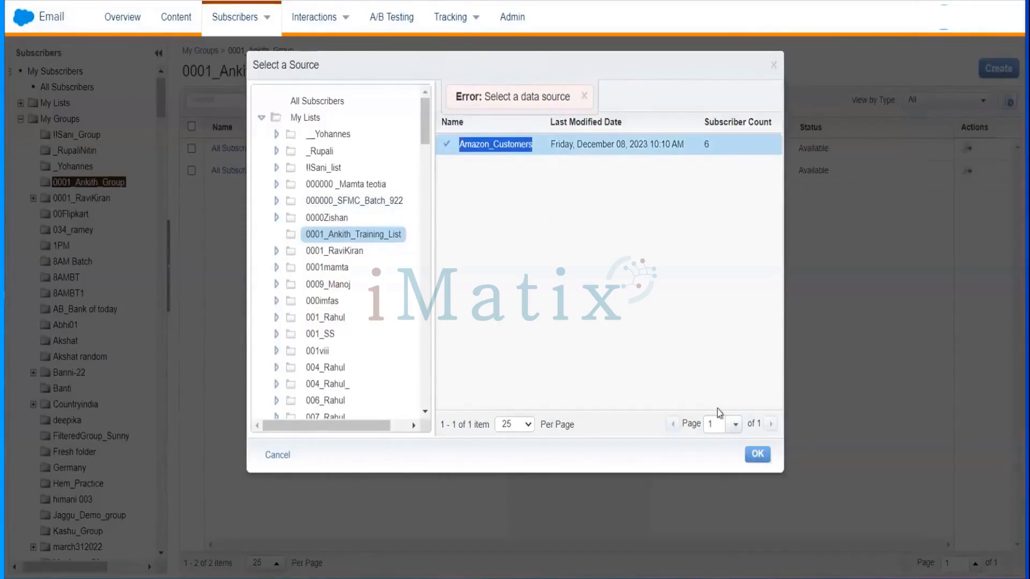
{"action": "left_click", "coordinate": [758, 454]}
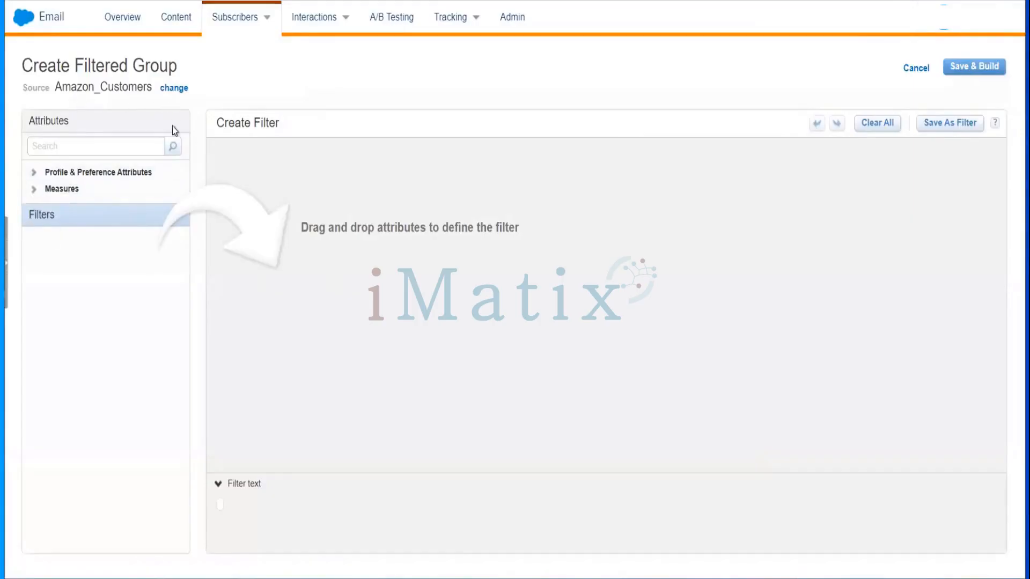
Expand Profile & Preference Attributes and add the City attribute to the filter.
{"action": "left_click", "coordinate": [92, 180]}
{"action": "double_click", "coordinate": [93, 179]}
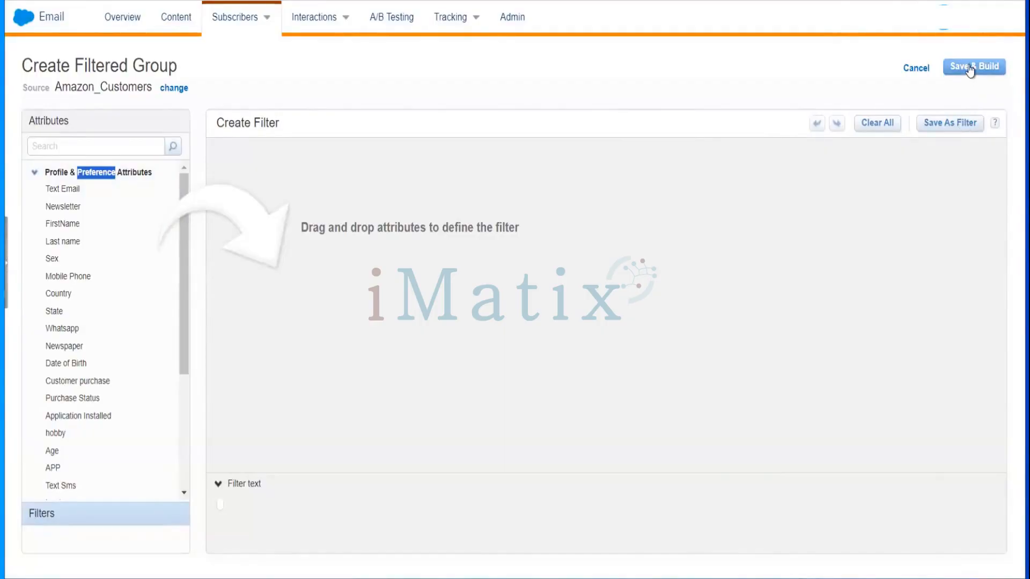
{"action": "left_click", "coordinate": [70, 225]}
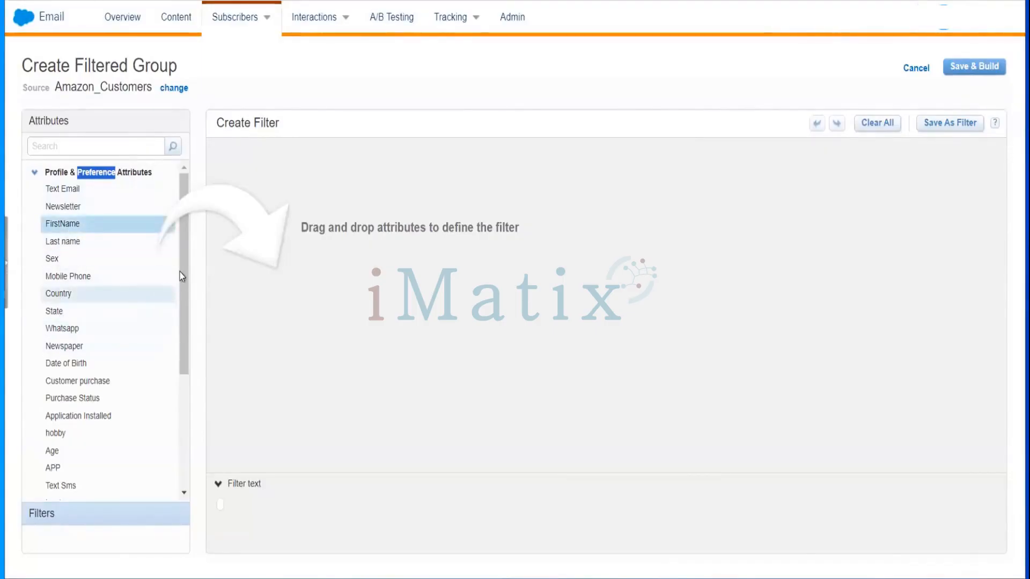
{"action": "left_click_drag", "start_coordinate": [179, 272], "coordinate": [184, 299]}
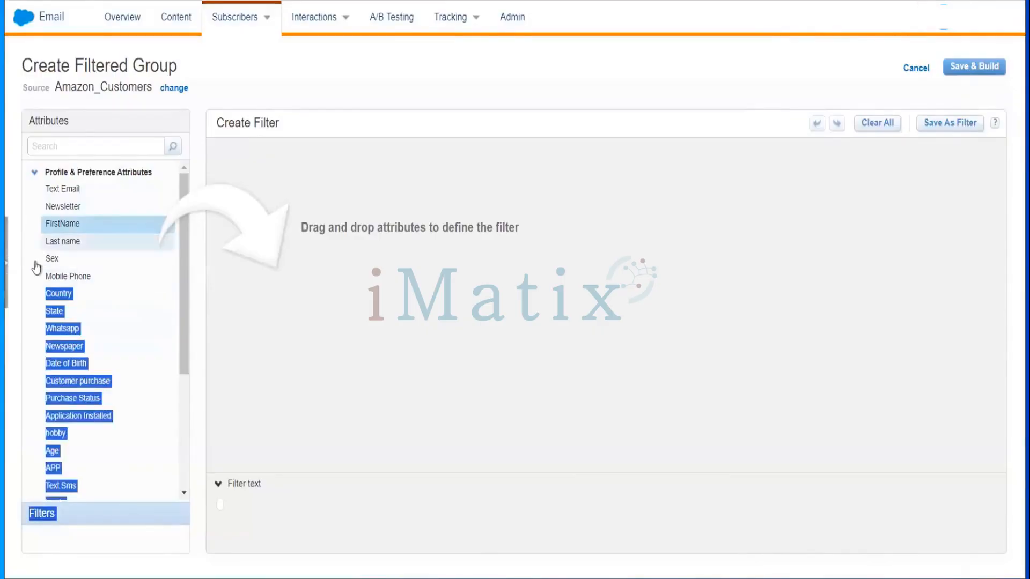
{"action": "left_click", "coordinate": [25, 280]}
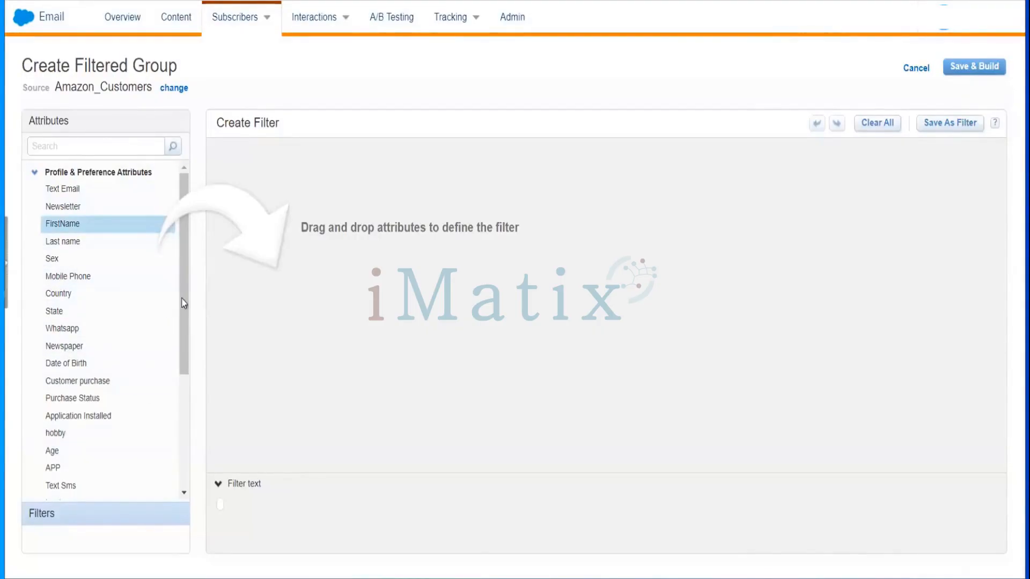
{"action": "left_click_drag", "start_coordinate": [182, 300], "coordinate": [175, 334]}
{"action": "left_click", "coordinate": [24, 276]}
{"action": "left_click_drag", "start_coordinate": [182, 300], "coordinate": [129, 432]}
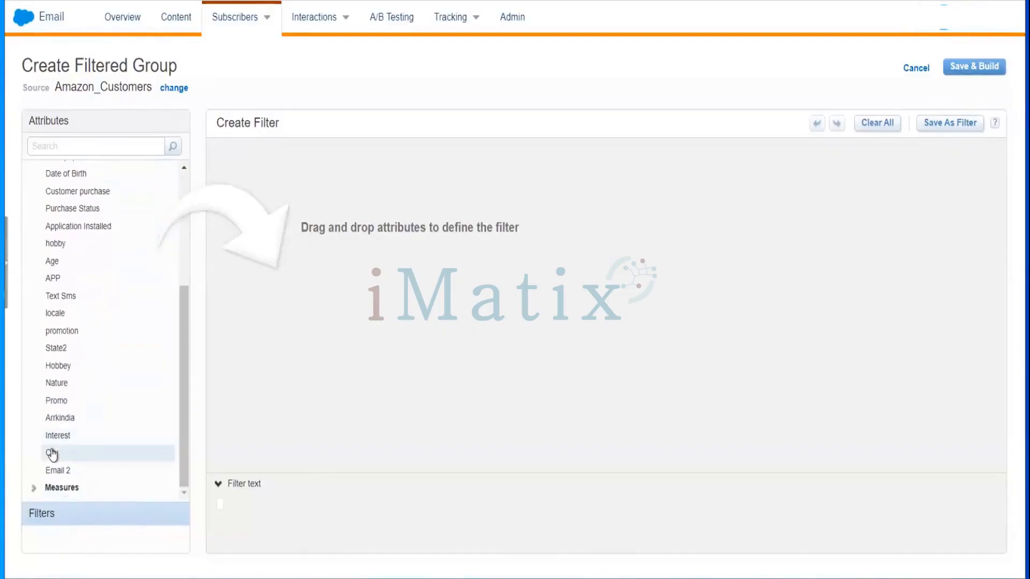
{"action": "left_click_drag", "start_coordinate": [66, 457], "coordinate": [391, 195]}
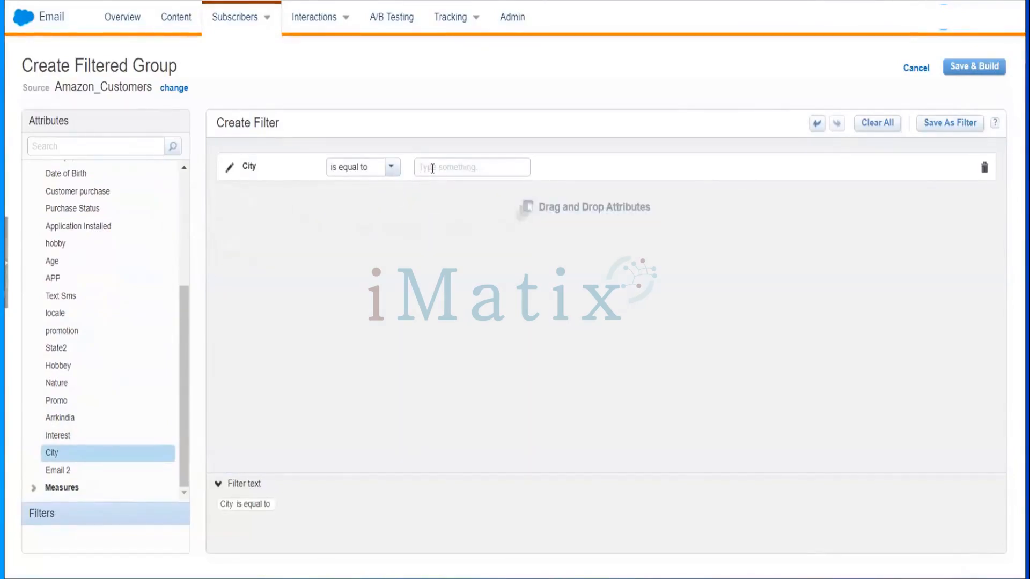
Set the City filter condition to is equal to Bangalore.
{"action": "left_click", "coordinate": [432, 169]}
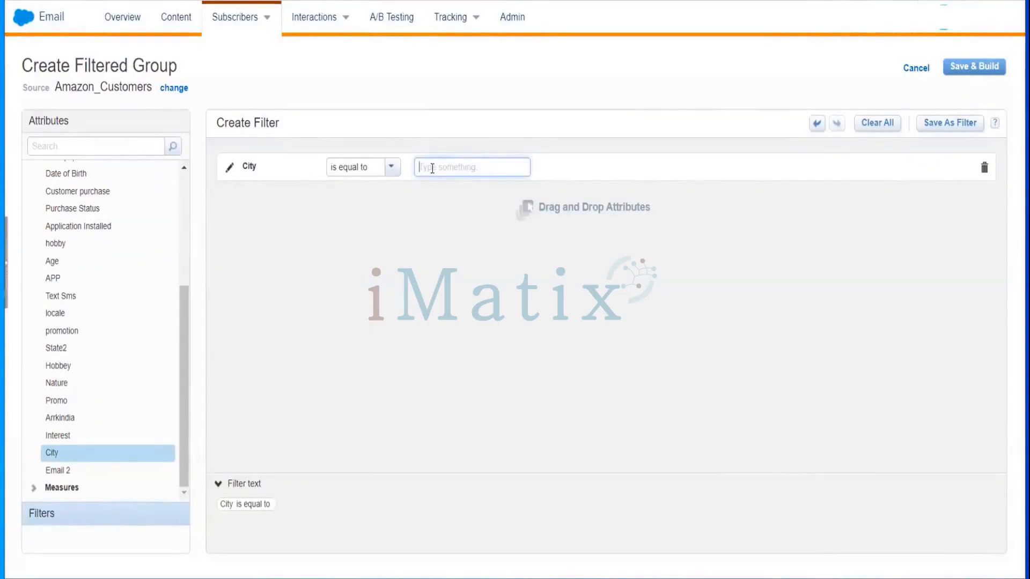
{"action": "type", "text": "Banga"}
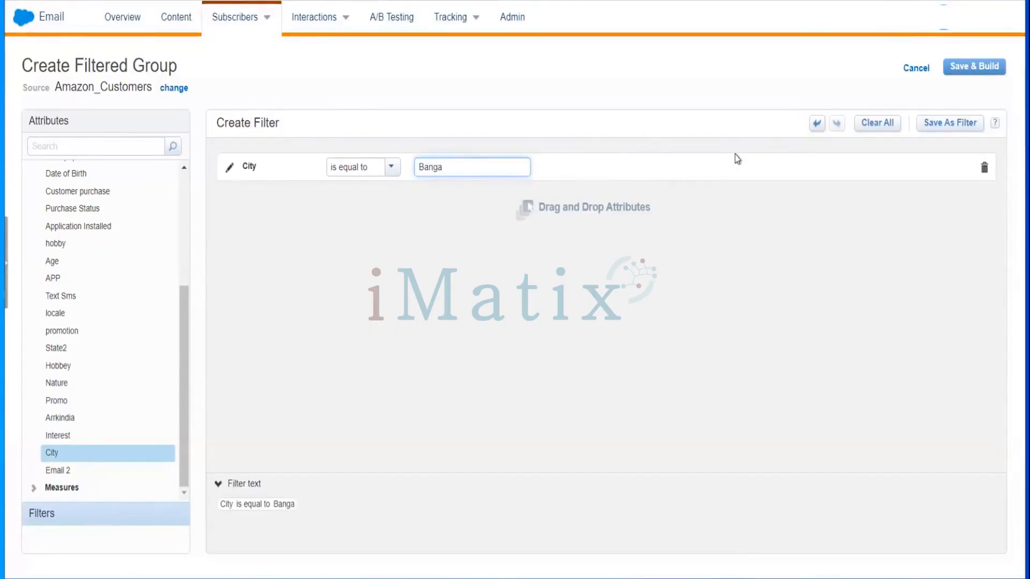
{"action": "type", "text": "lore"}
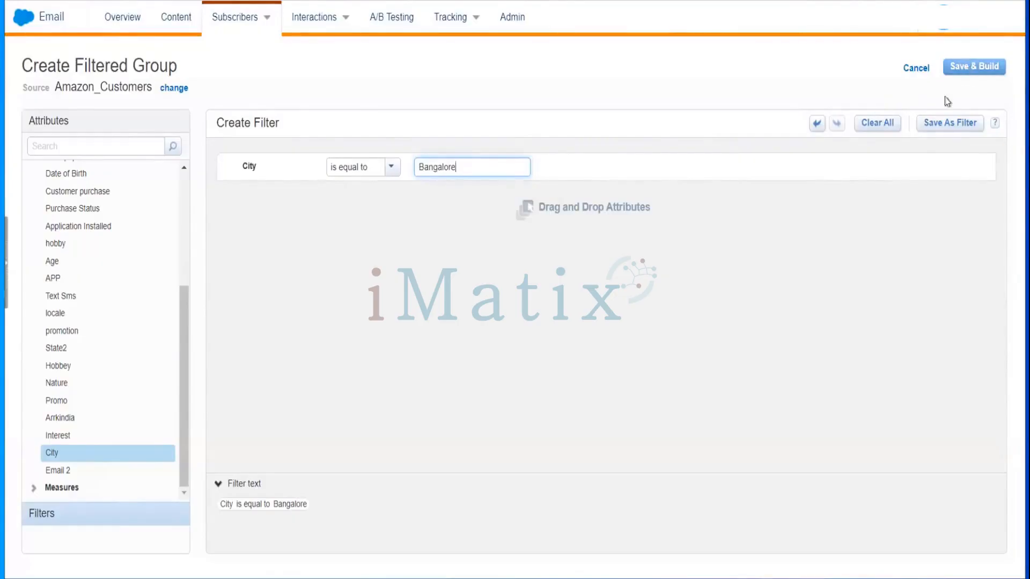
Save and build the filtered group as Amazon Bangalore Customers in the 0001_Ankith_Group folder.
{"action": "left_click", "coordinate": [962, 79]}
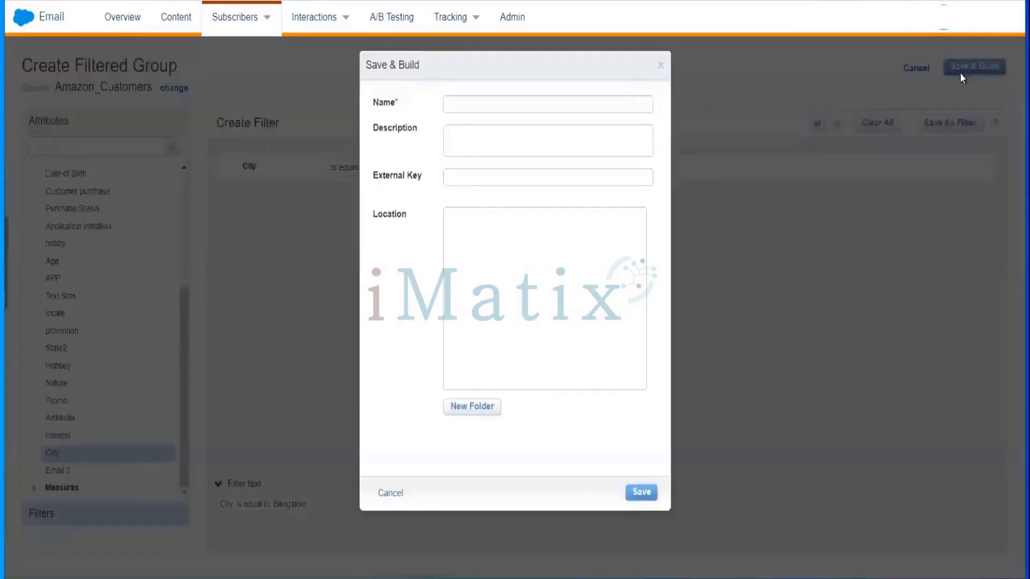
{"action": "left_click", "coordinate": [589, 101]}
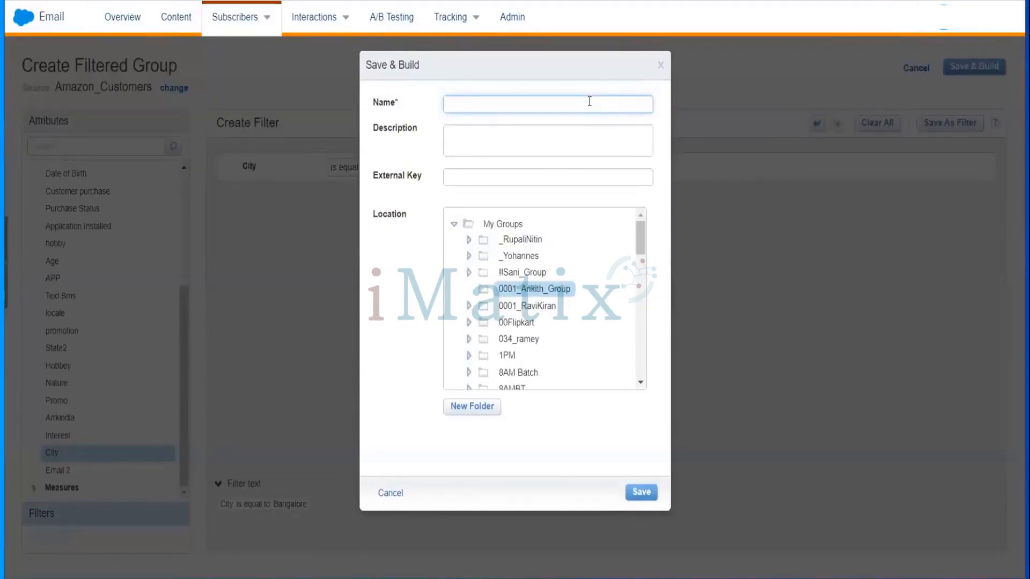
{"action": "type", "text": "Bangalor"}
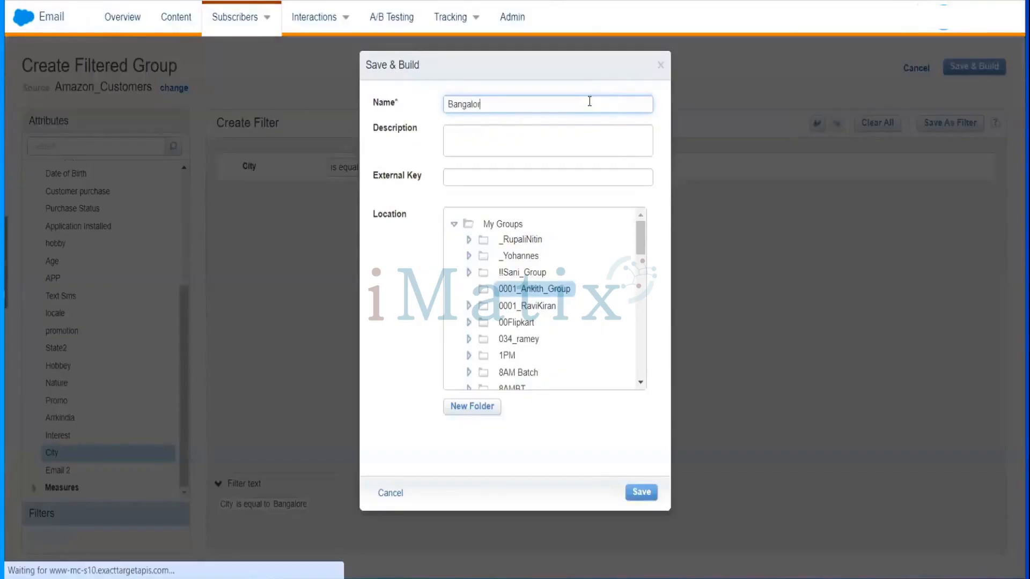
{"action": "type", "text": "e"}
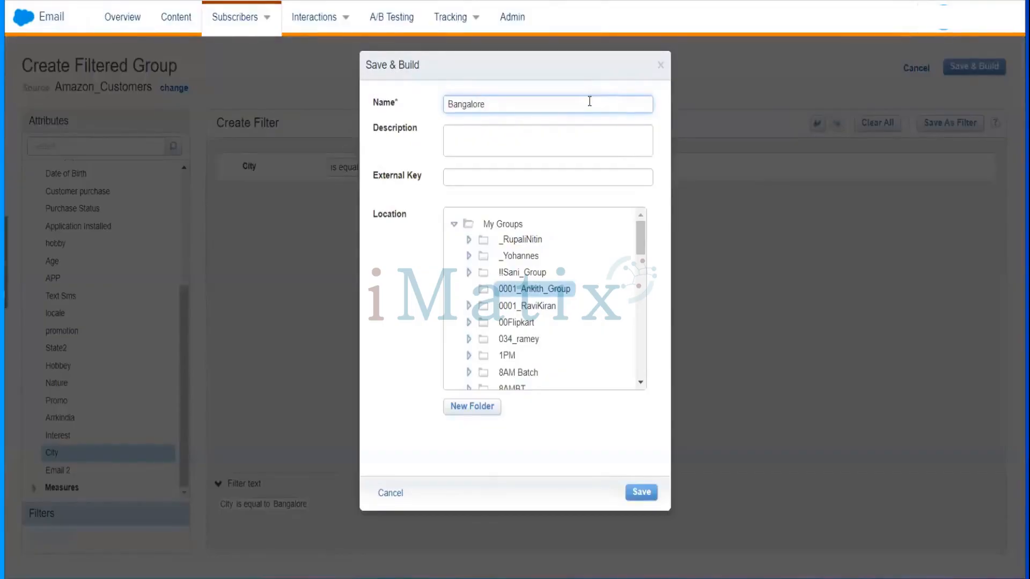
{"action": "type", "text": "Amazon  B"}
{"action": "key", "text": "BackSpace"}
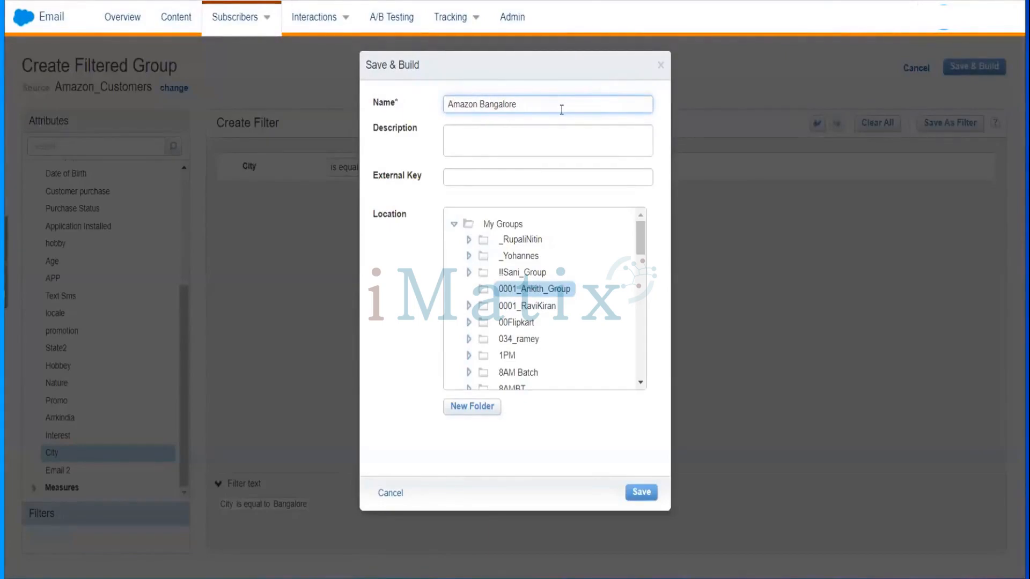
{"action": "type", "text": "Customers"}
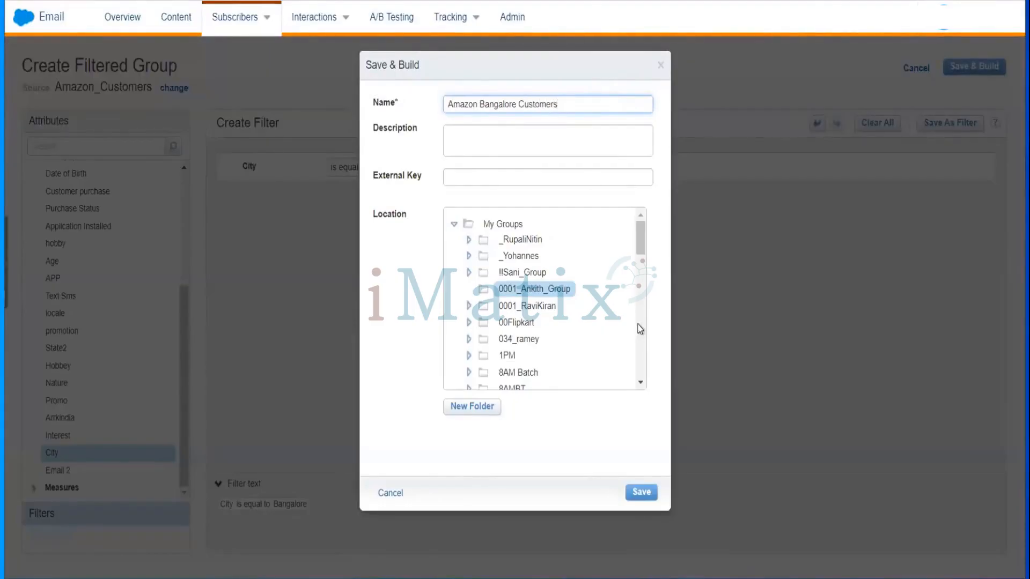
{"action": "left_click", "coordinate": [643, 492]}
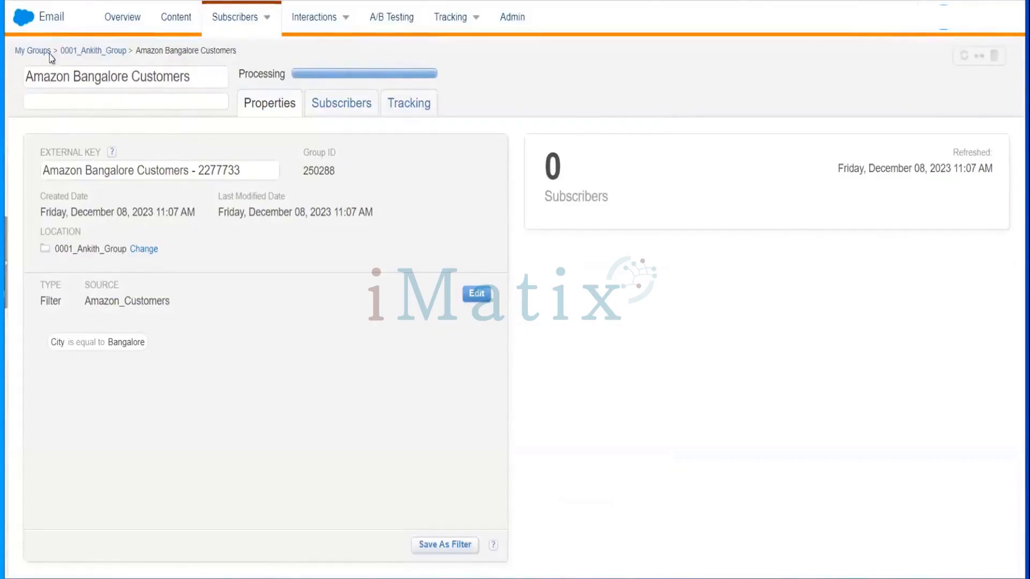
Navigate from My Groups to My Lists and open the Amazon_Customers list in 0001_Ankith_Training_List.
{"action": "left_click", "coordinate": [103, 51]}
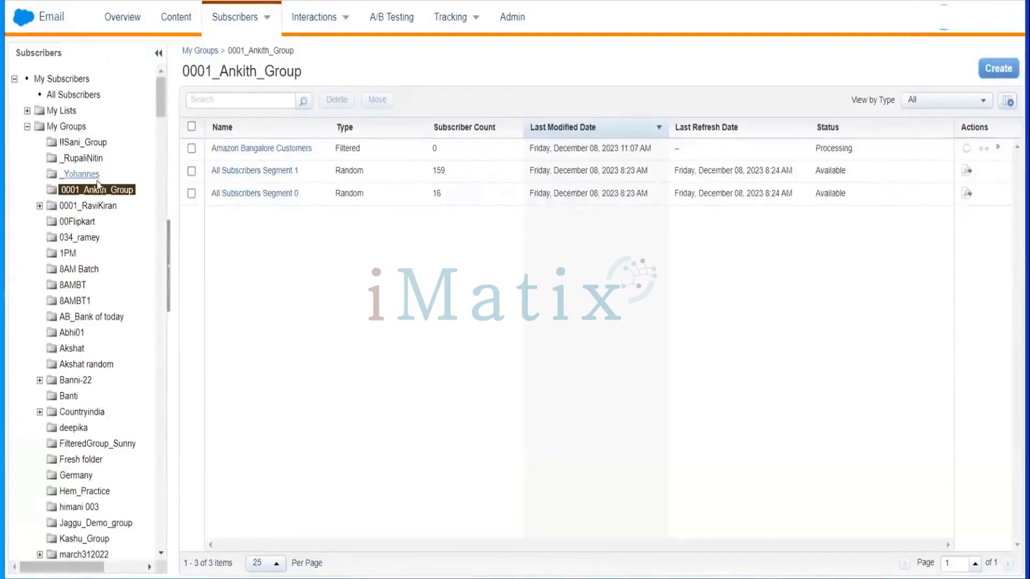
{"action": "left_click", "coordinate": [60, 111]}
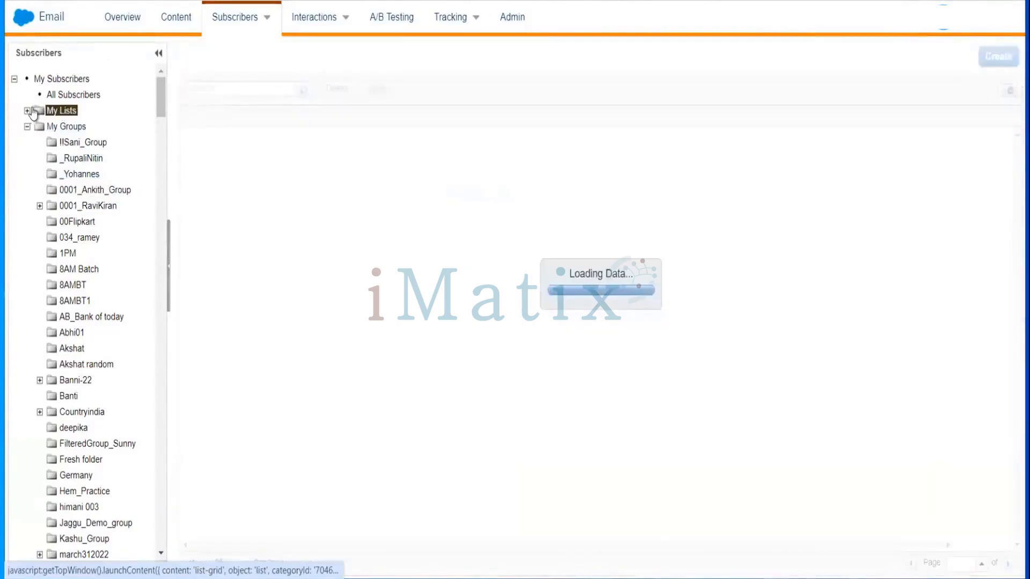
{"action": "left_click", "coordinate": [28, 111]}
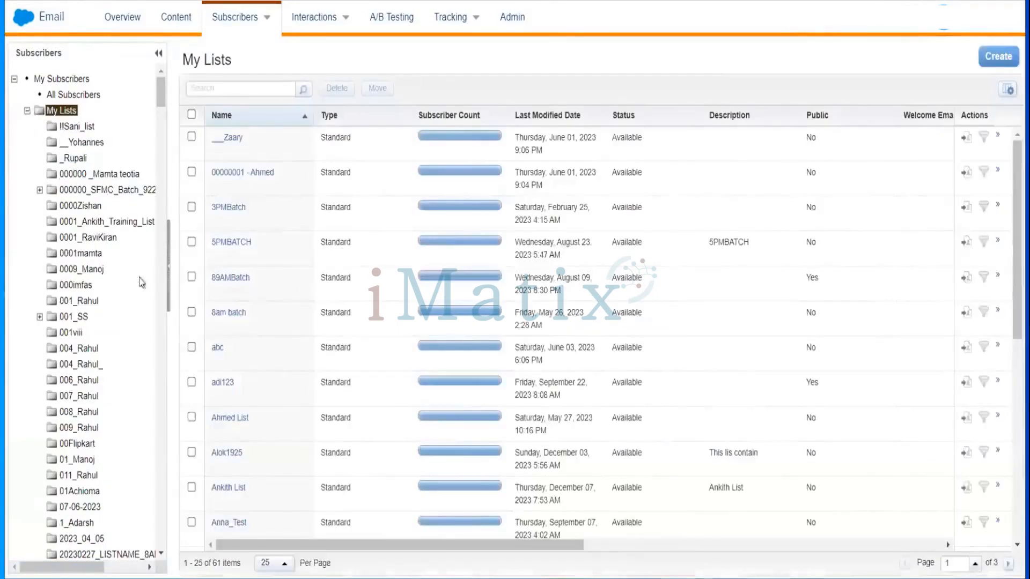
{"action": "left_click", "coordinate": [131, 222]}
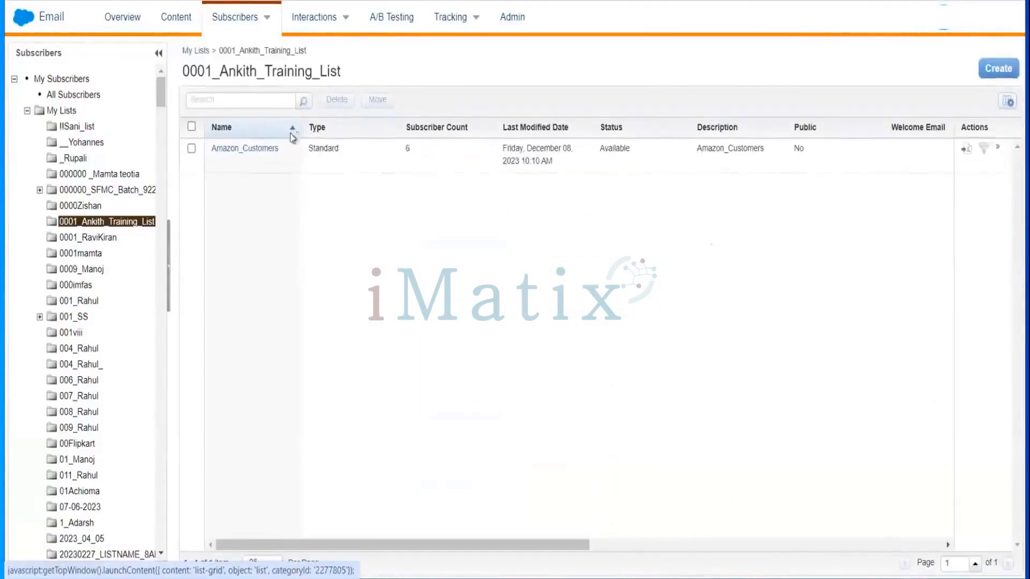
{"action": "left_click", "coordinate": [263, 147]}
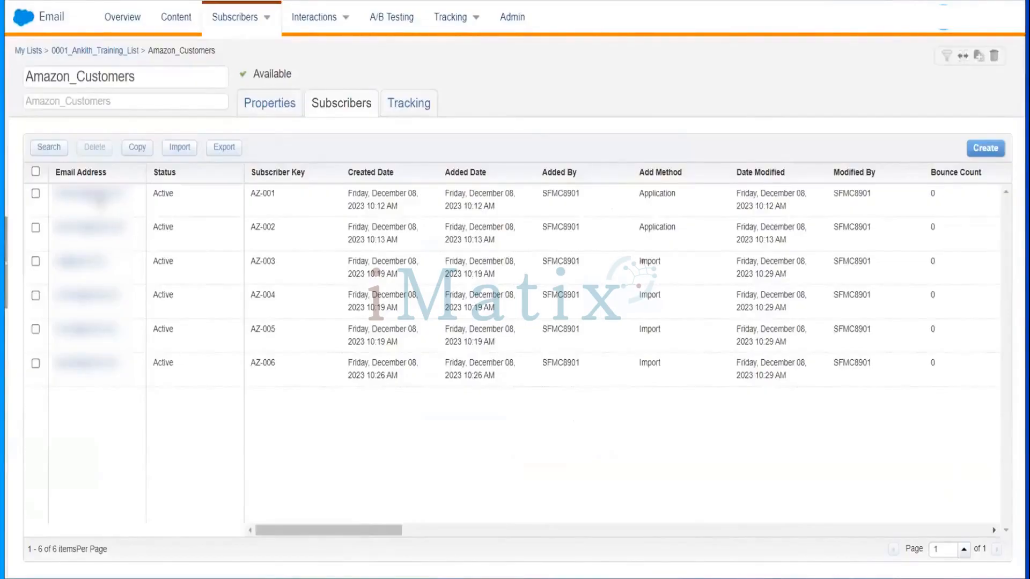
Examine a subscriber's attributes, then scroll the subscriber grid across to the City column.
{"action": "left_click", "coordinate": [96, 194]}
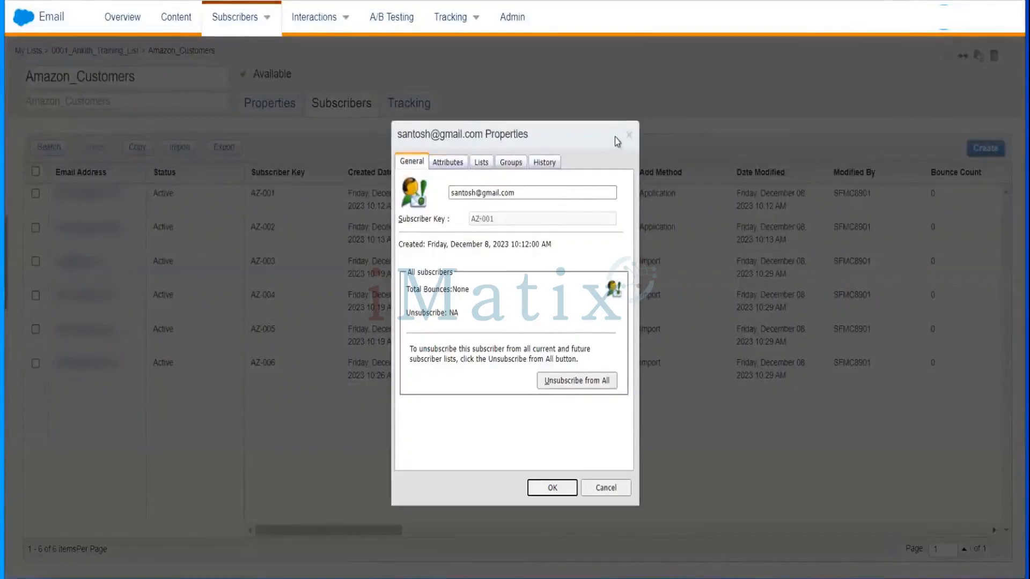
{"action": "left_click", "coordinate": [456, 165]}
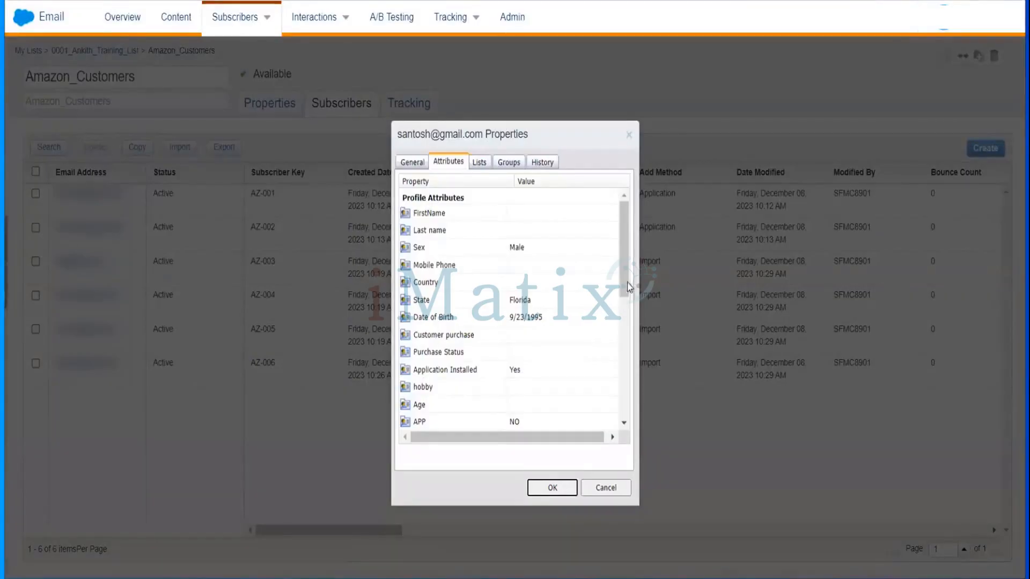
{"action": "left_click", "coordinate": [605, 490]}
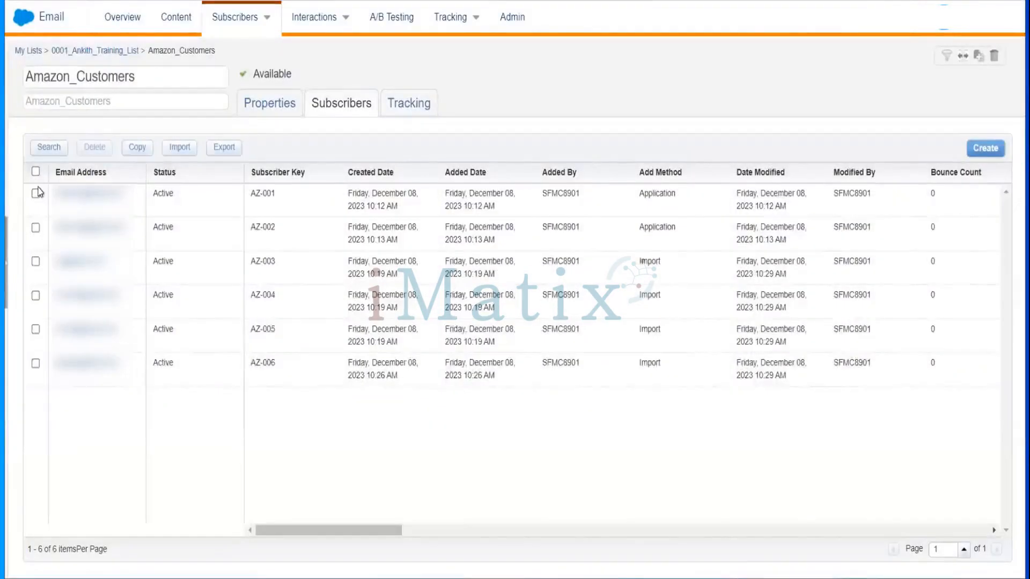
{"action": "left_click", "coordinate": [35, 193]}
{"action": "left_click_drag", "start_coordinate": [346, 529], "coordinate": [918, 491]}
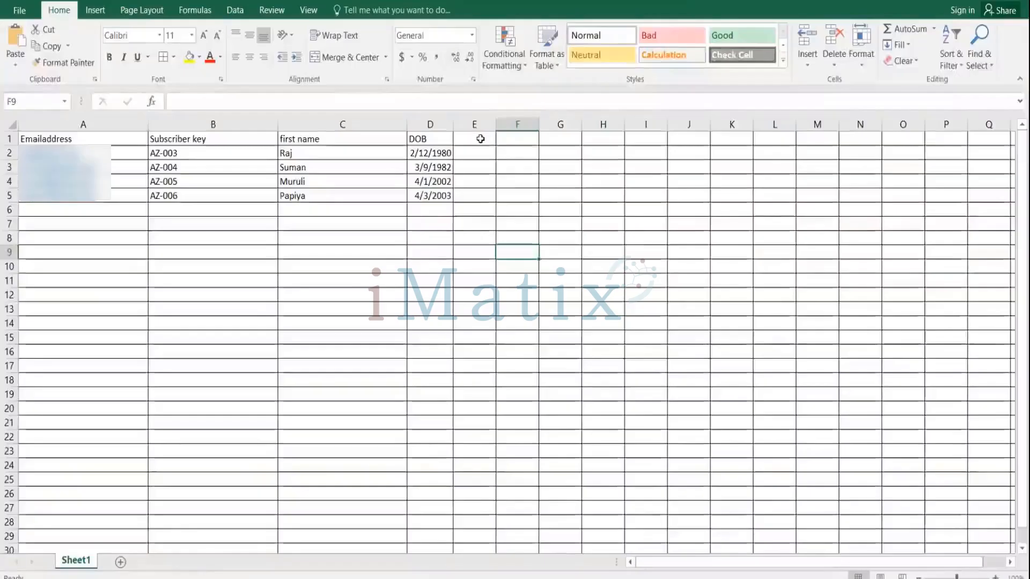
Switch to the Excel sheet, add a City header in column E, and enter Bangalore for AZ-003 and AZ-004.
{"action": "left_click", "coordinate": [479, 138]}
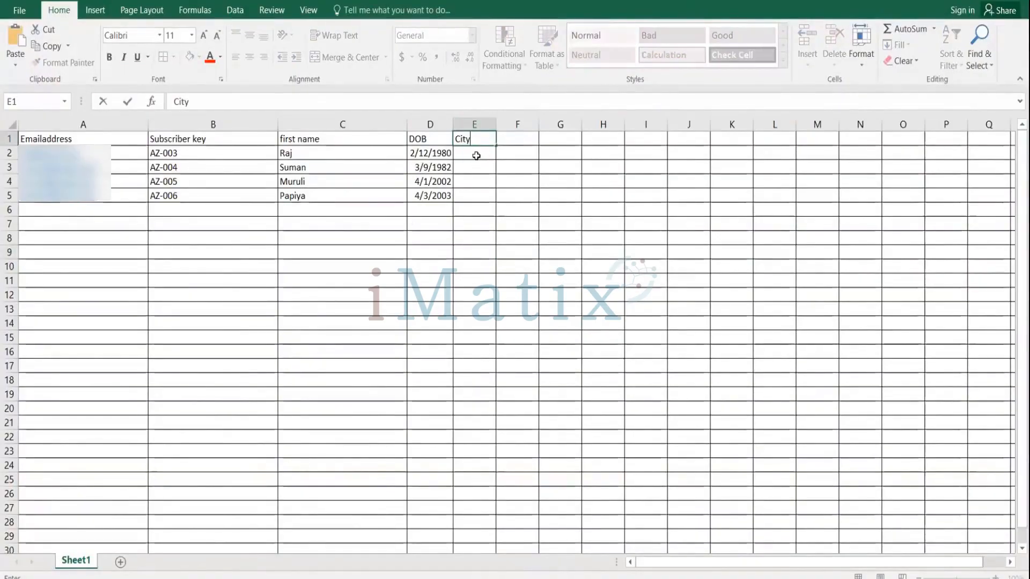
{"action": "left_click", "coordinate": [476, 153]}
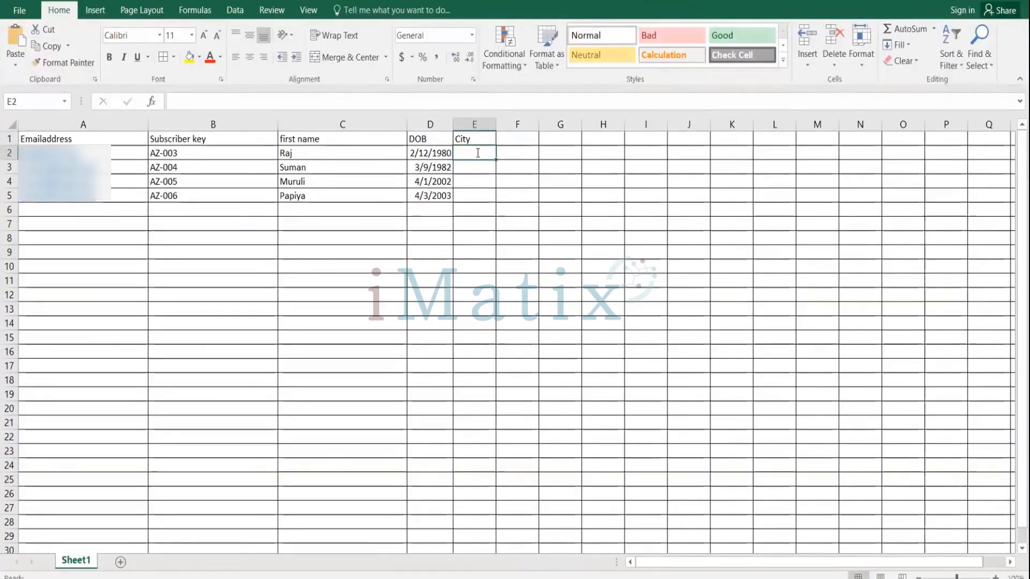
{"action": "type", "text": "Ban"}
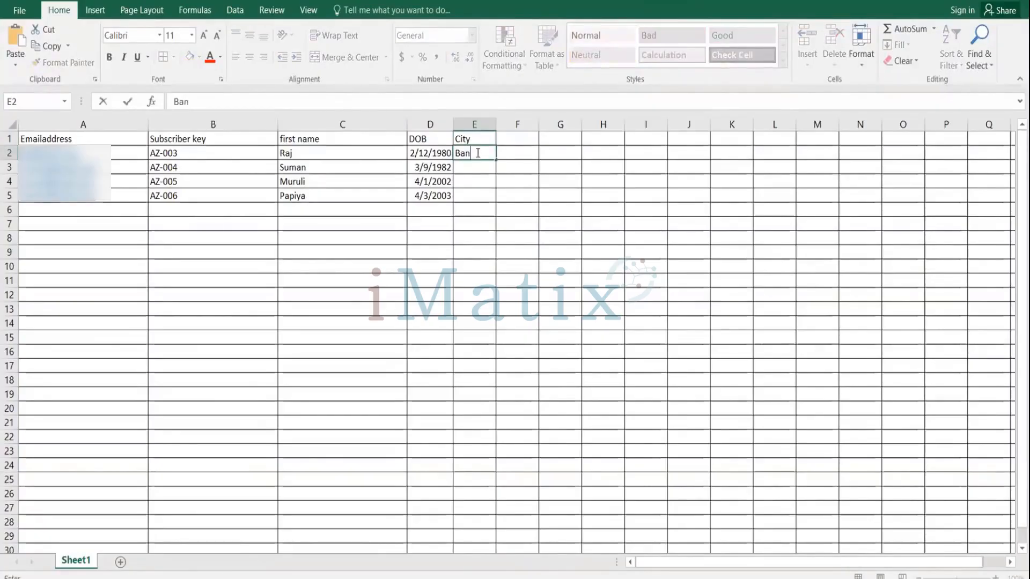
{"action": "type", "text": "galore"}
{"action": "double_click", "coordinate": [478, 166]}
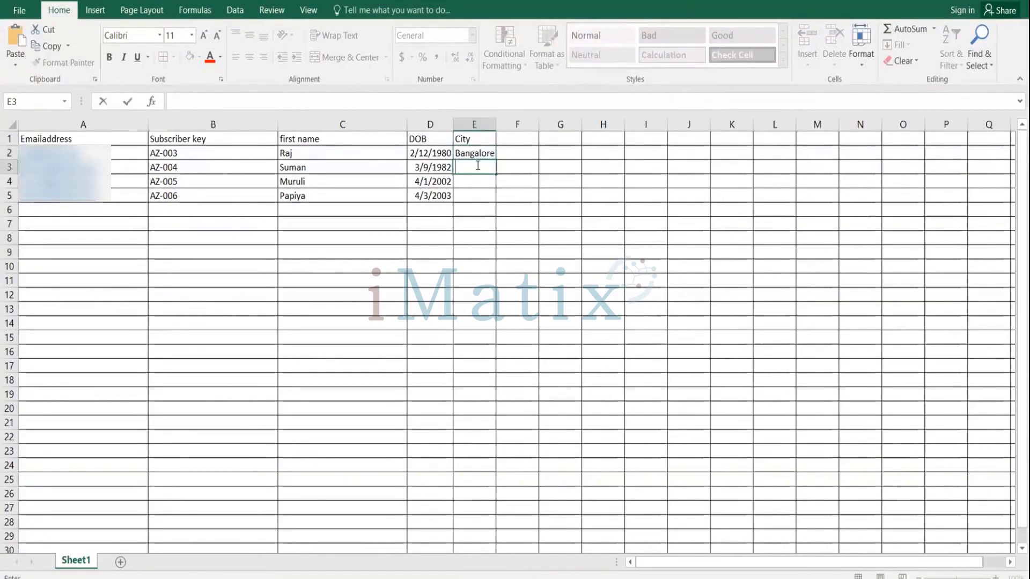
{"action": "type", "text": "Bangalore"}
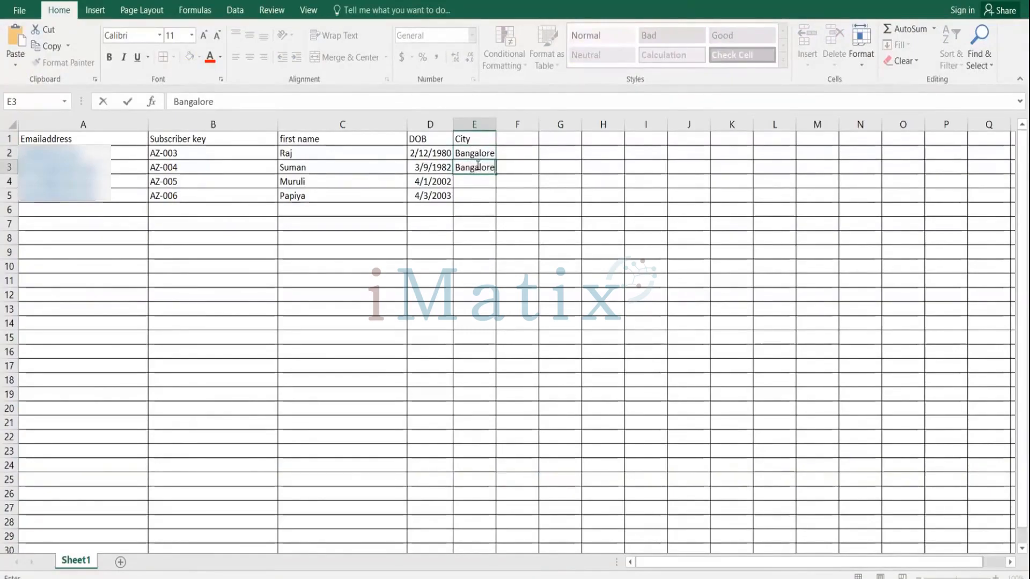
{"action": "key", "text": "Return"}
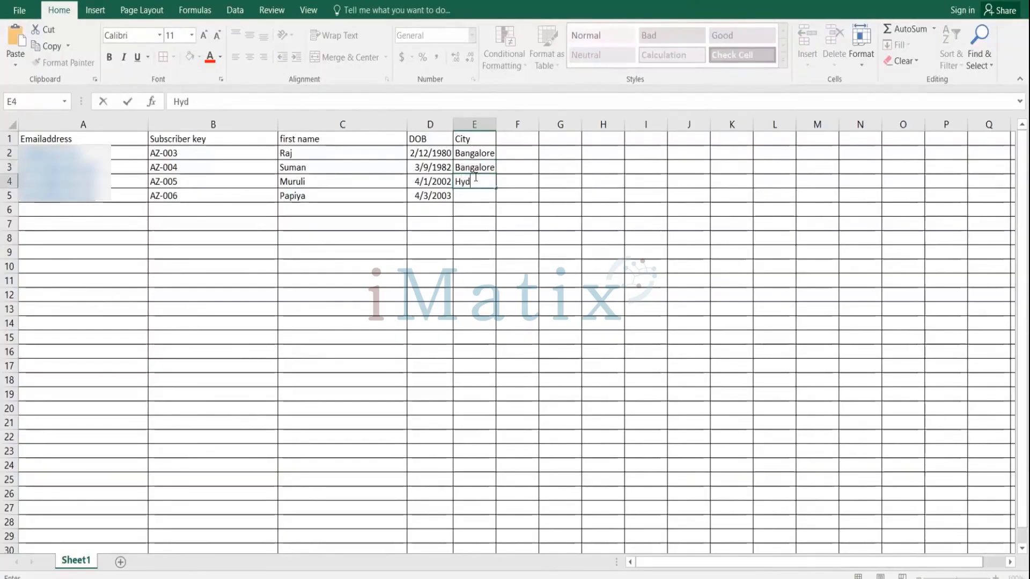
Enter Hydreabad as the City for AZ-005 and Chennai for AZ-006.
{"action": "type", "text": "Hydreabad"}
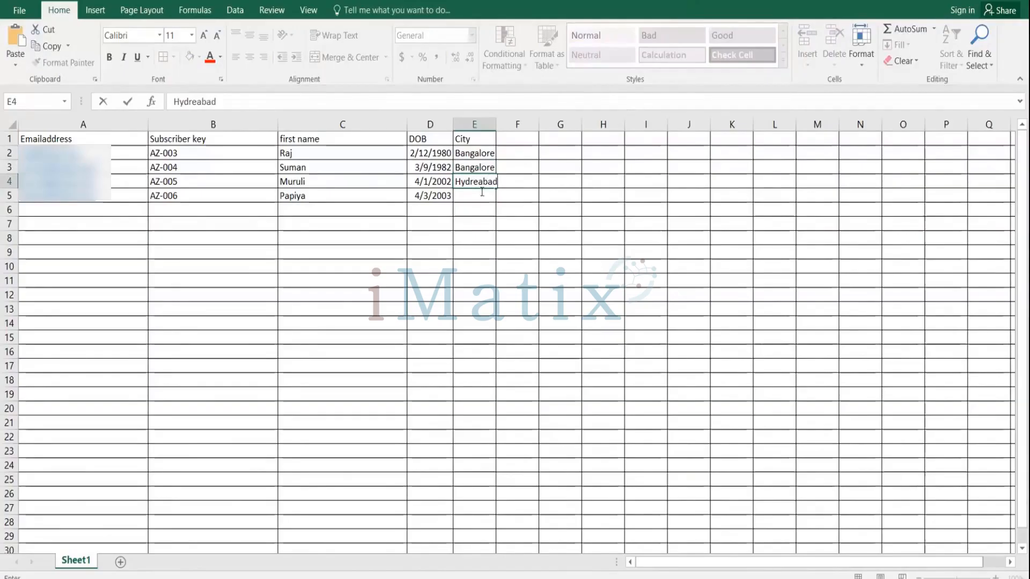
{"action": "key", "text": "ctrl+Return"}
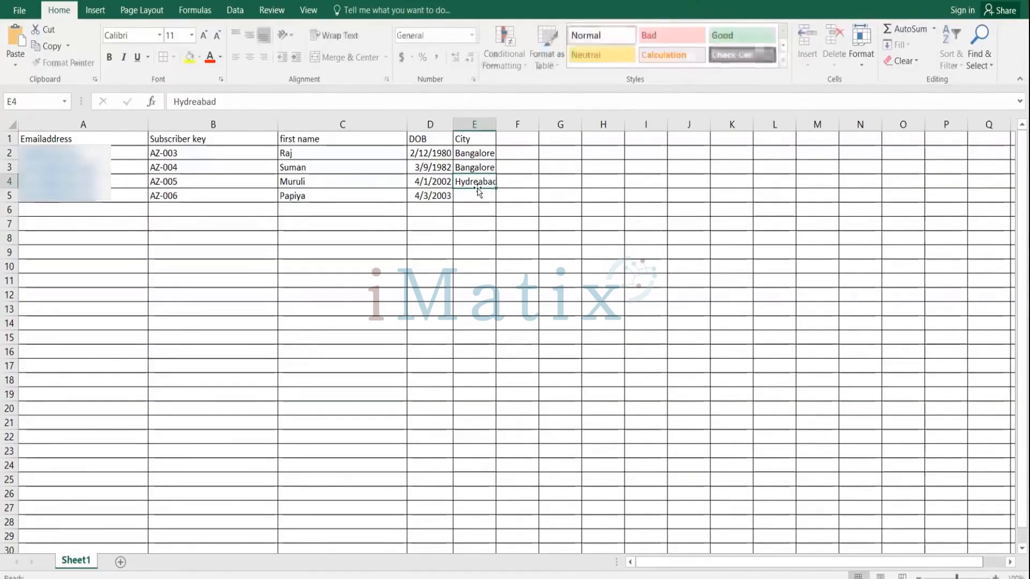
{"action": "double_click", "coordinate": [478, 191]}
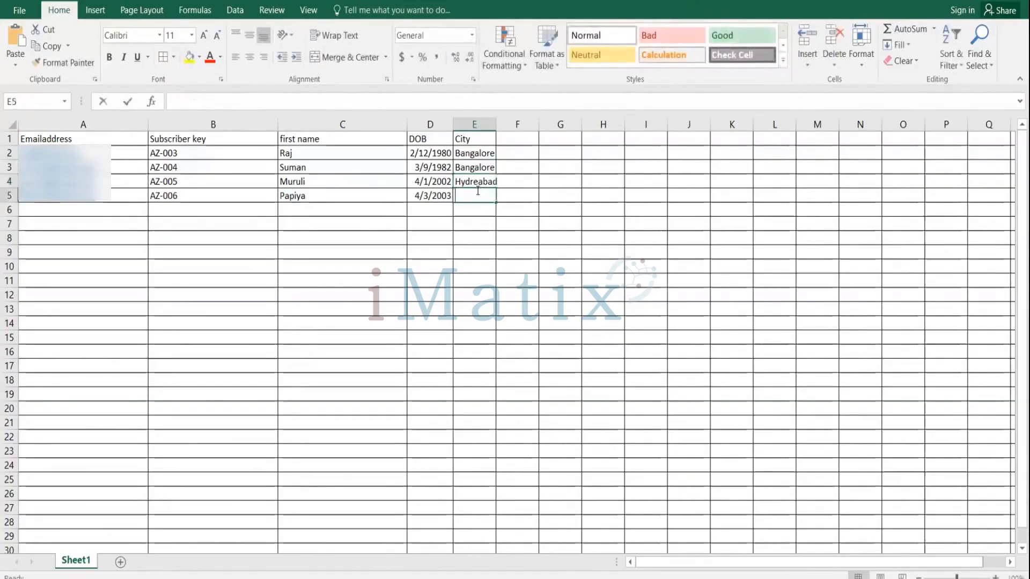
{"action": "type", "text": "Ch"}
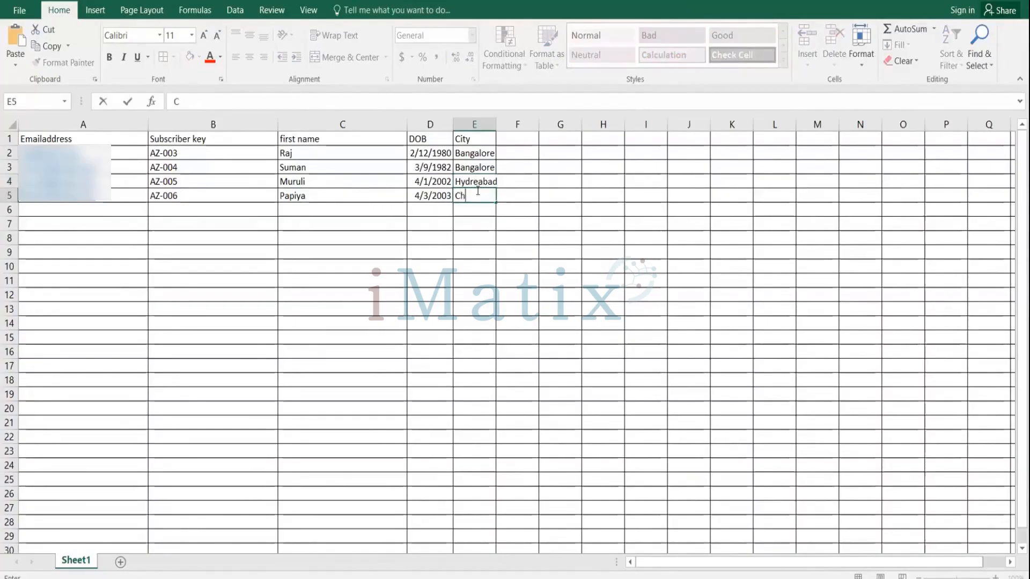
{"action": "type", "text": "ennai"}
Save the workbook, keeping the CSV format.
{"action": "left_click", "coordinate": [22, 10]}
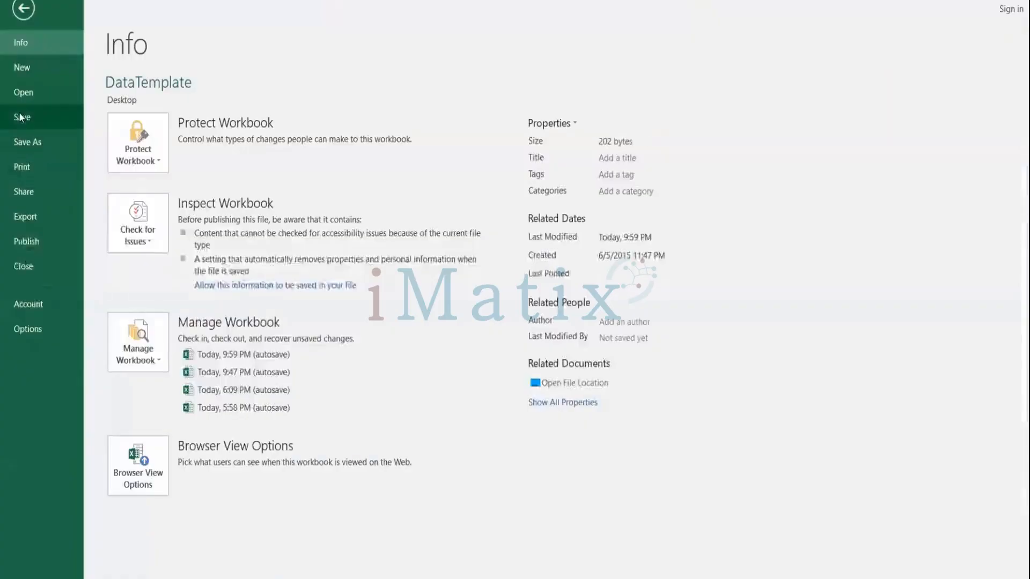
{"action": "left_click", "coordinate": [21, 118]}
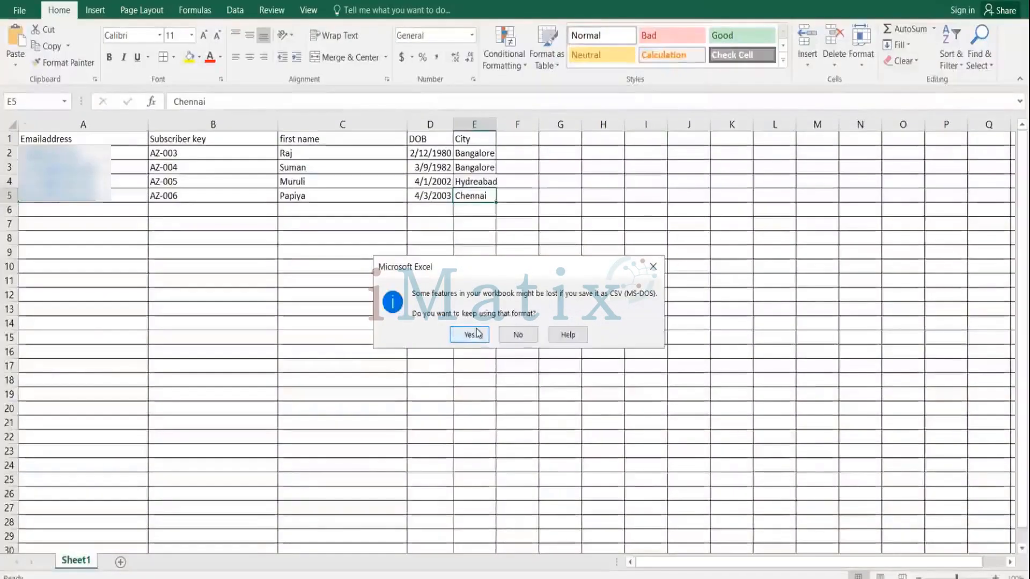
{"action": "left_click", "coordinate": [477, 333]}
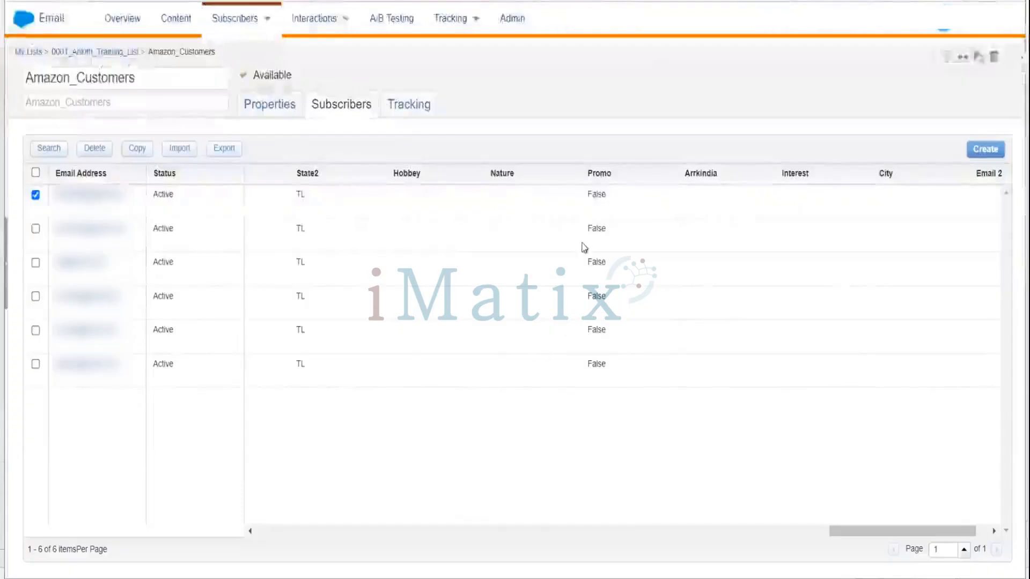
{"action": "left_click", "coordinate": [109, 51]}
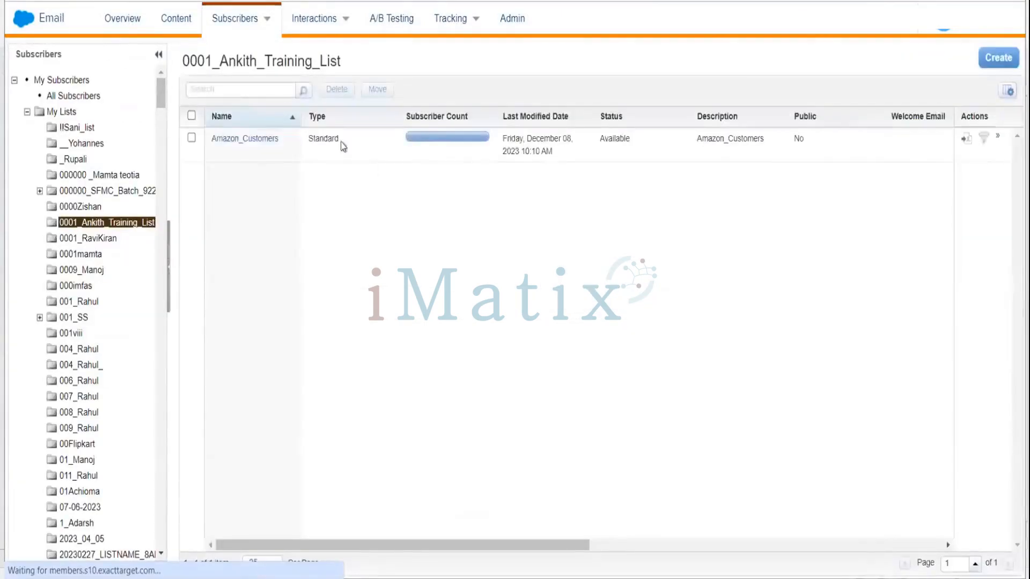
{"action": "left_click", "coordinate": [264, 148]}
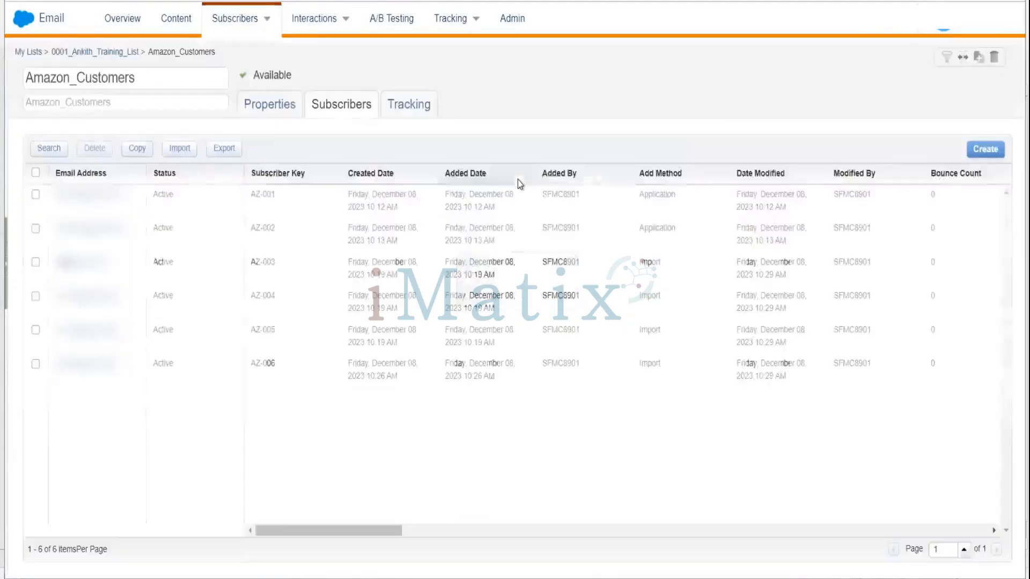
{"action": "left_click", "coordinate": [987, 148]}
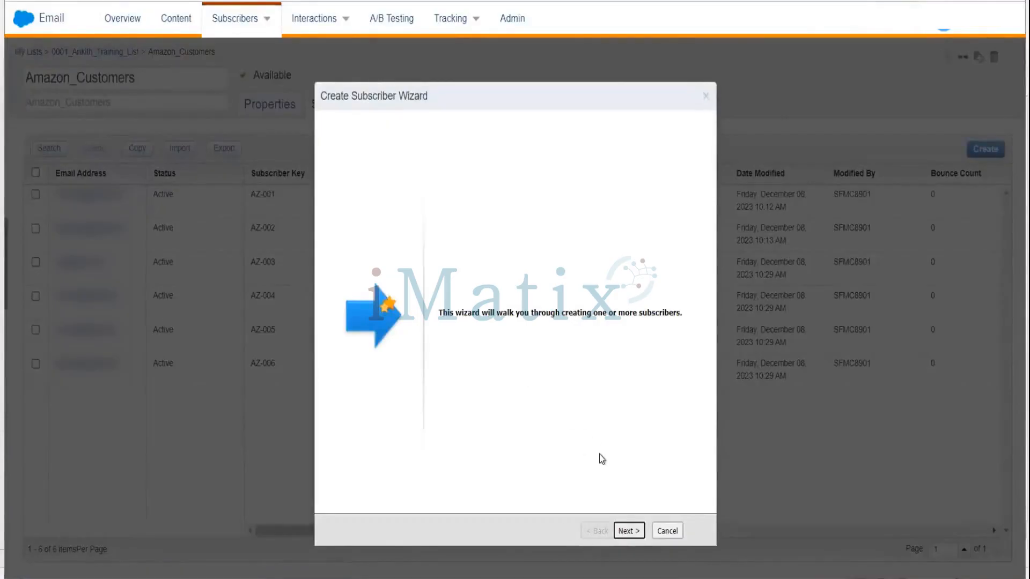
{"action": "left_click", "coordinate": [628, 531]}
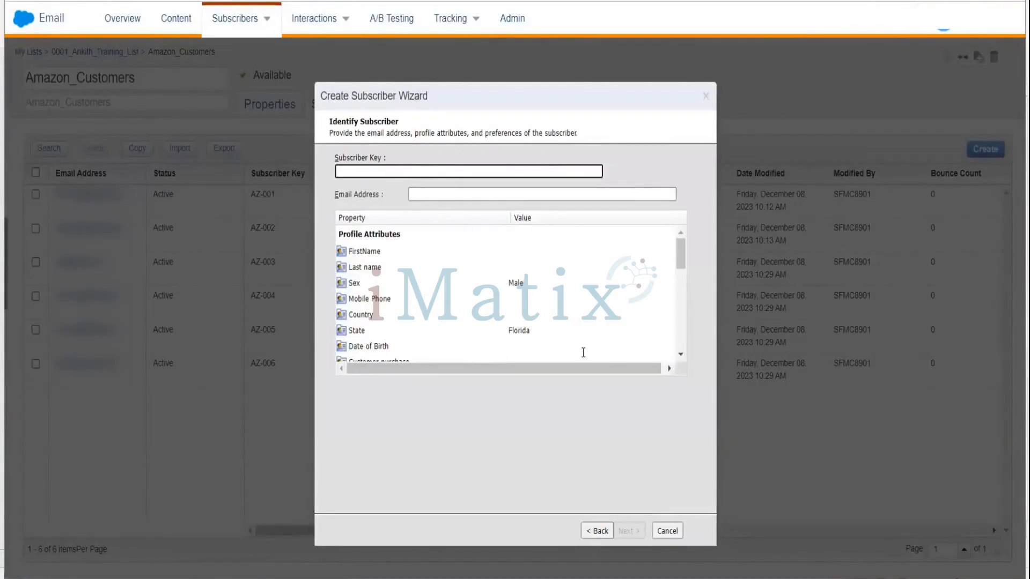
{"action": "left_click", "coordinate": [600, 531]}
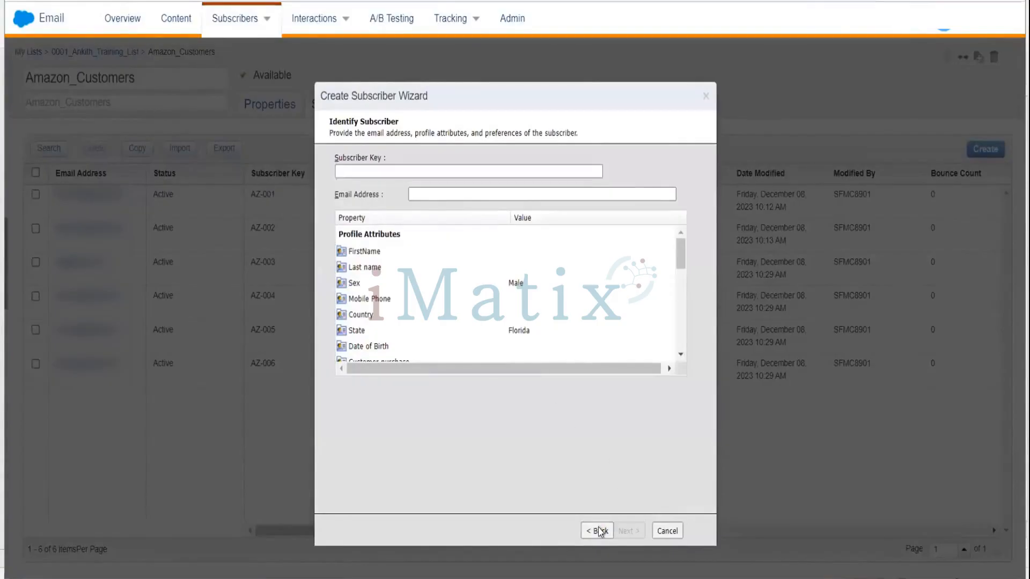
{"action": "left_click", "coordinate": [668, 531]}
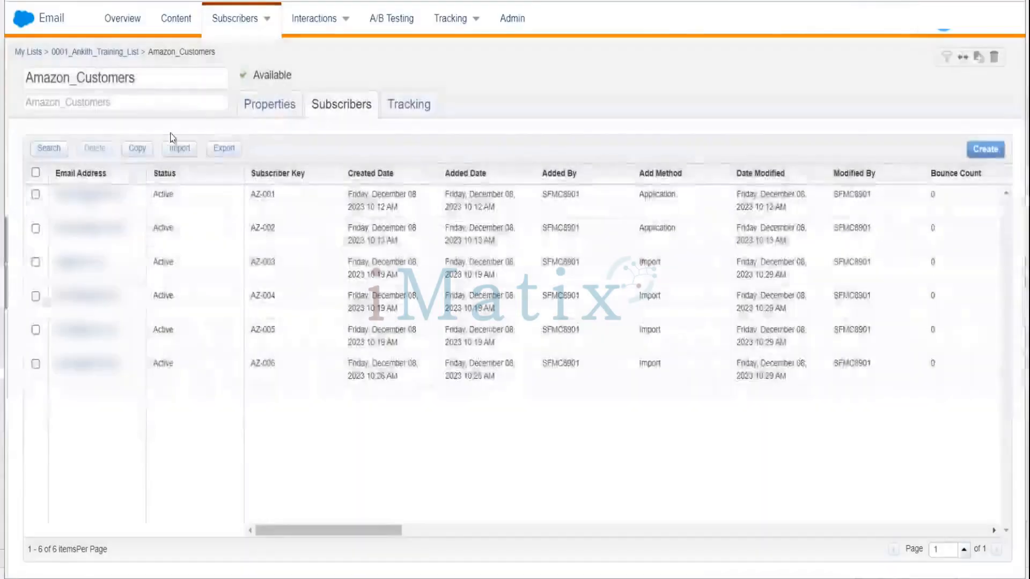
Start a subscriber import into Amazon_Customers, accept the opt-in certification, and choose DataTemplate.csv as the CSV source file.
{"action": "left_click", "coordinate": [179, 152]}
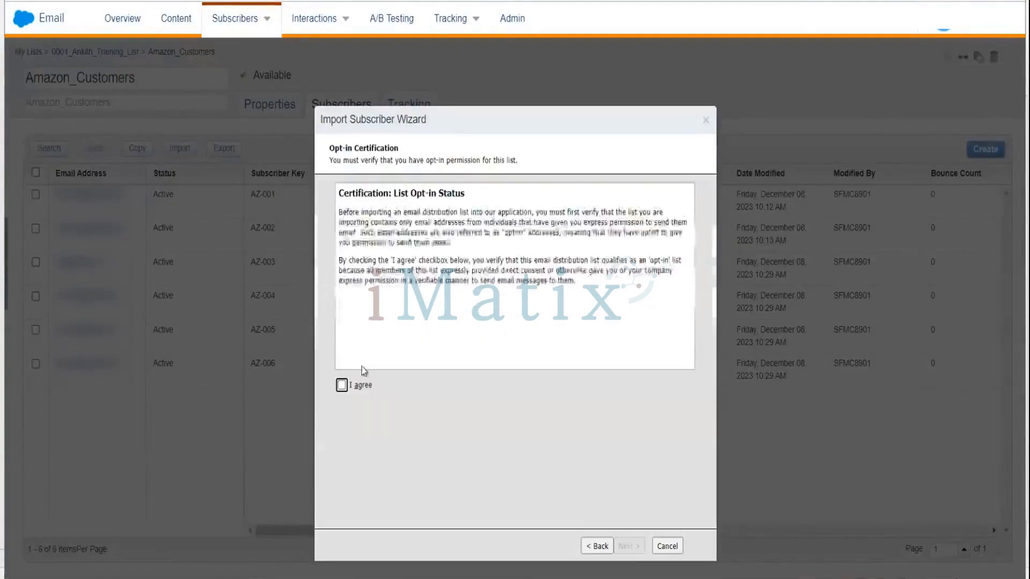
{"action": "left_click", "coordinate": [341, 386]}
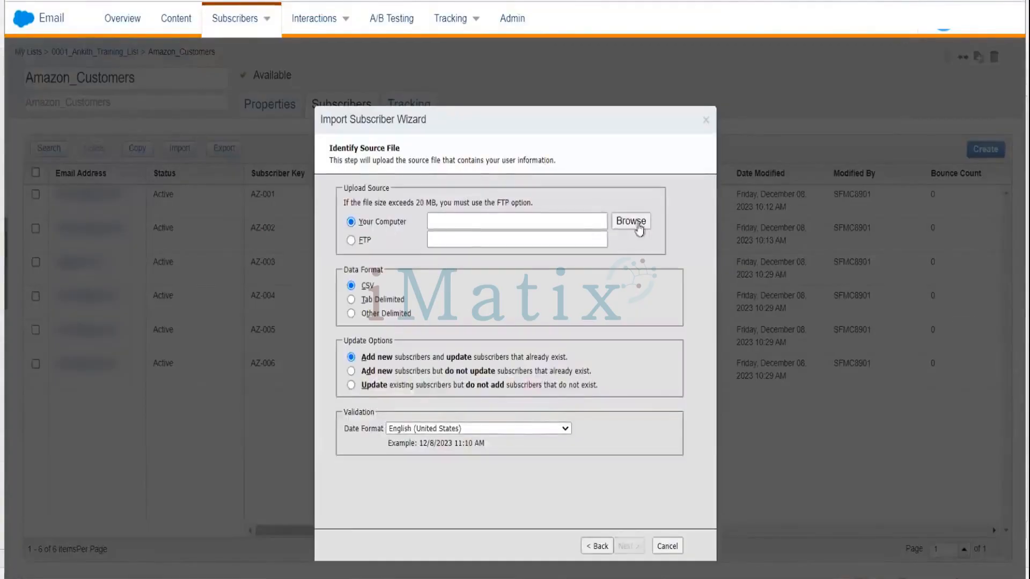
{"action": "left_click", "coordinate": [633, 222]}
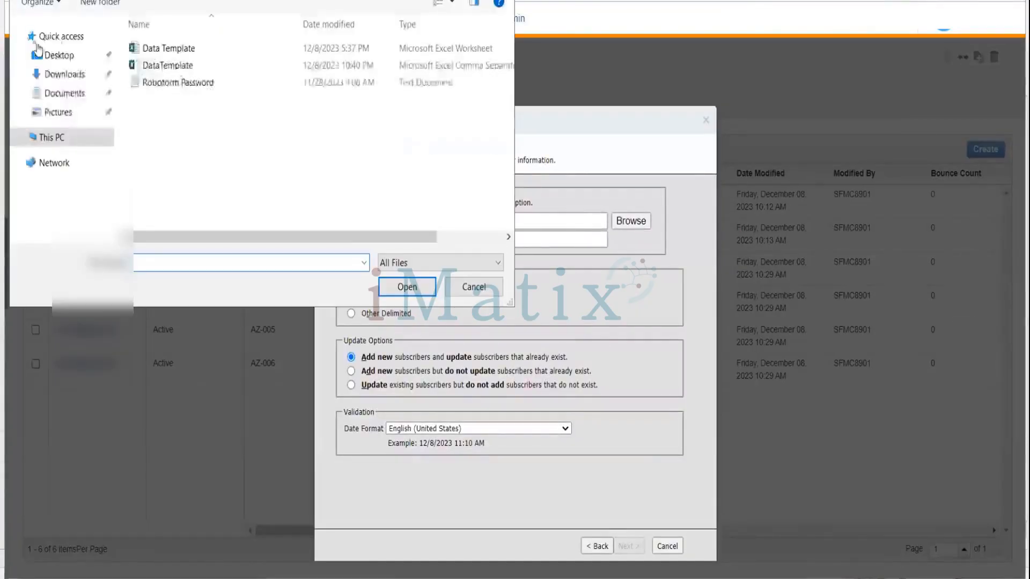
{"action": "left_click", "coordinate": [138, 49]}
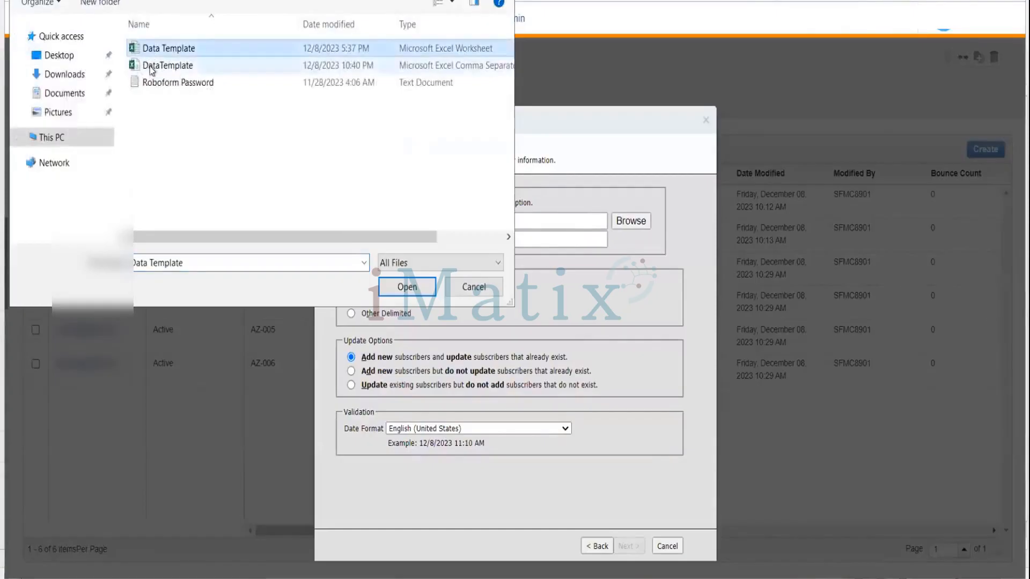
{"action": "left_click", "coordinate": [151, 68]}
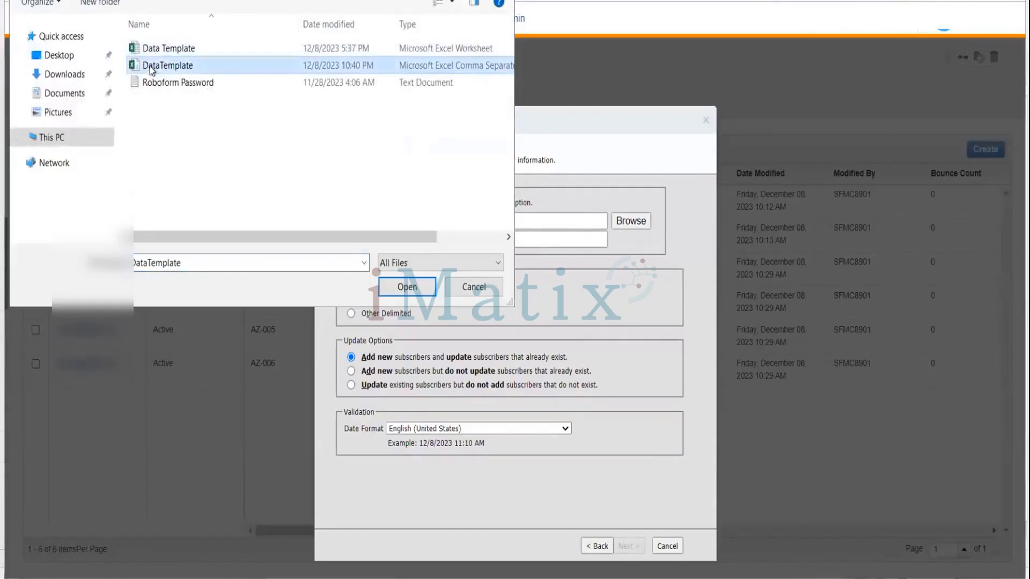
{"action": "left_click", "coordinate": [401, 287]}
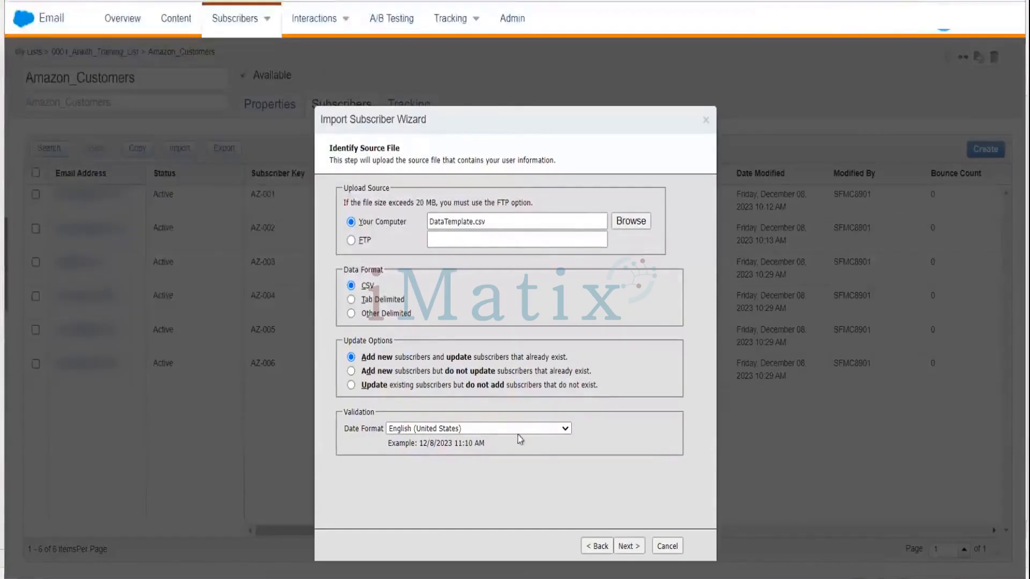
{"action": "left_click", "coordinate": [624, 547]}
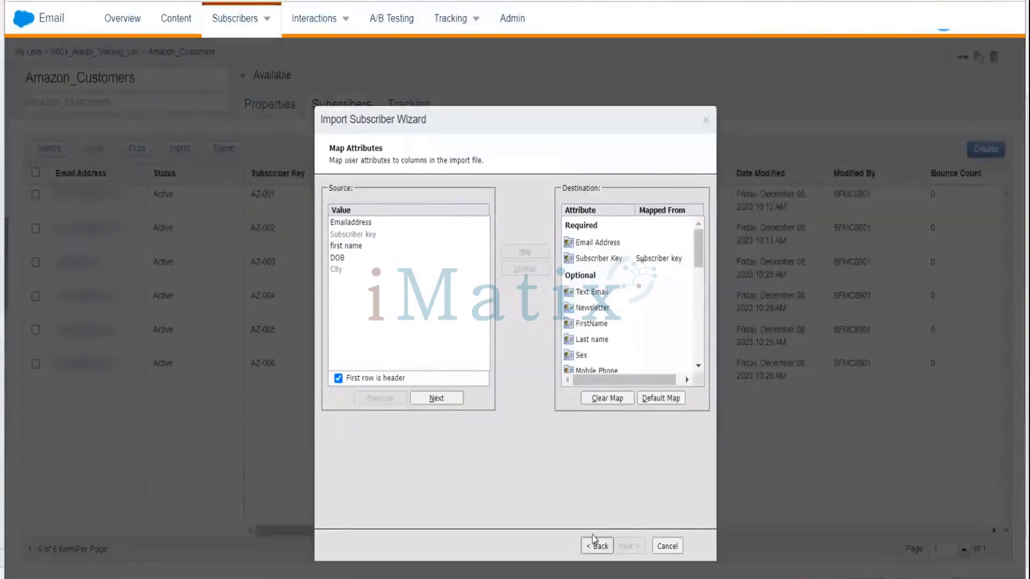
Map the source Emailaddress column to the Email Address attribute.
{"action": "left_click", "coordinate": [367, 223]}
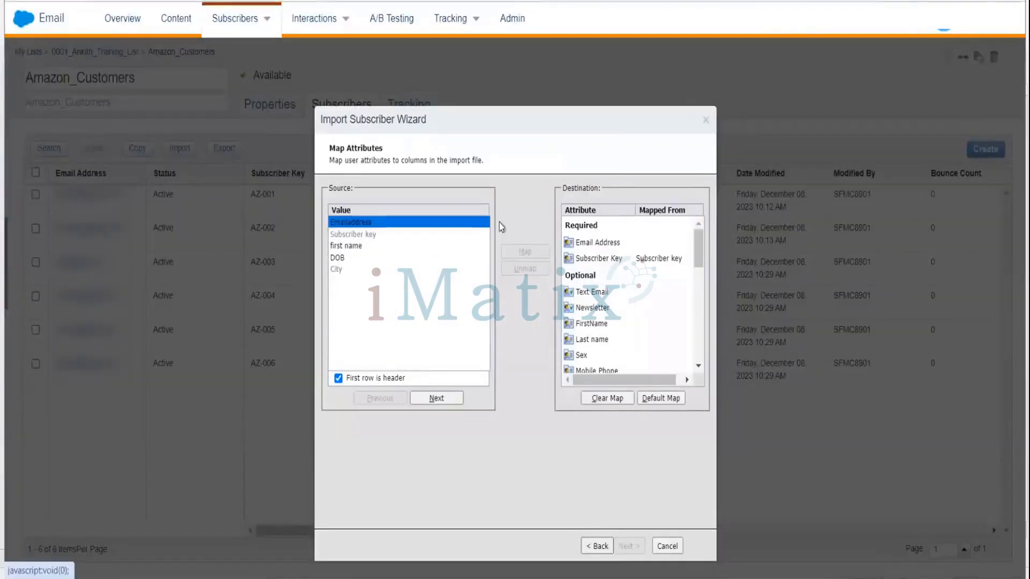
{"action": "left_click", "coordinate": [604, 245]}
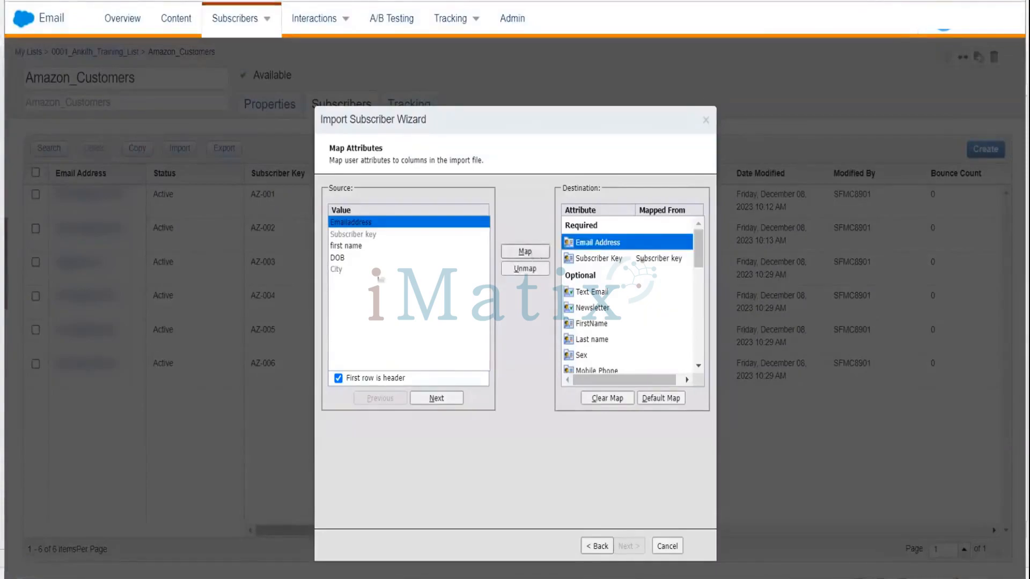
{"action": "left_click", "coordinate": [525, 252]}
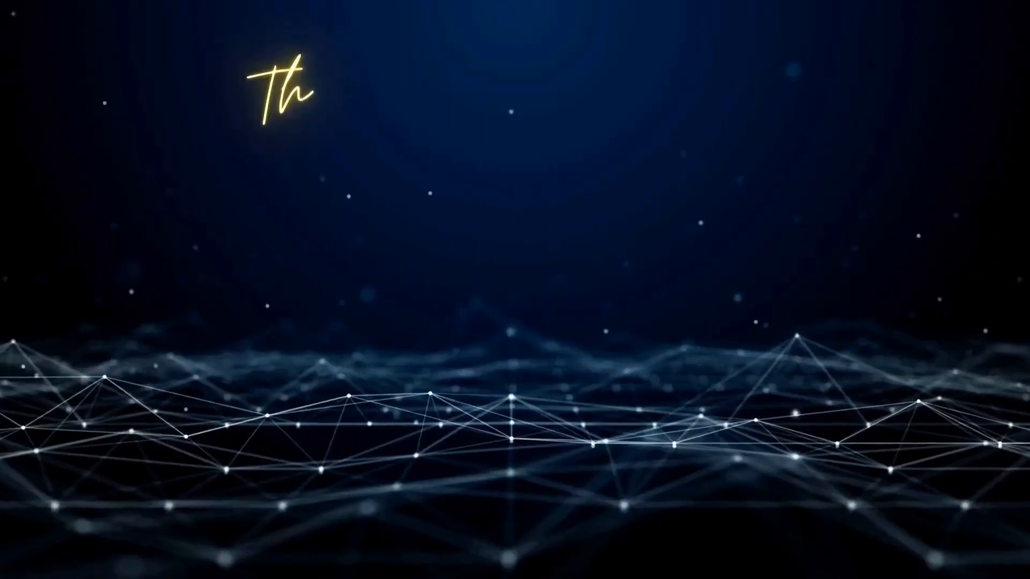